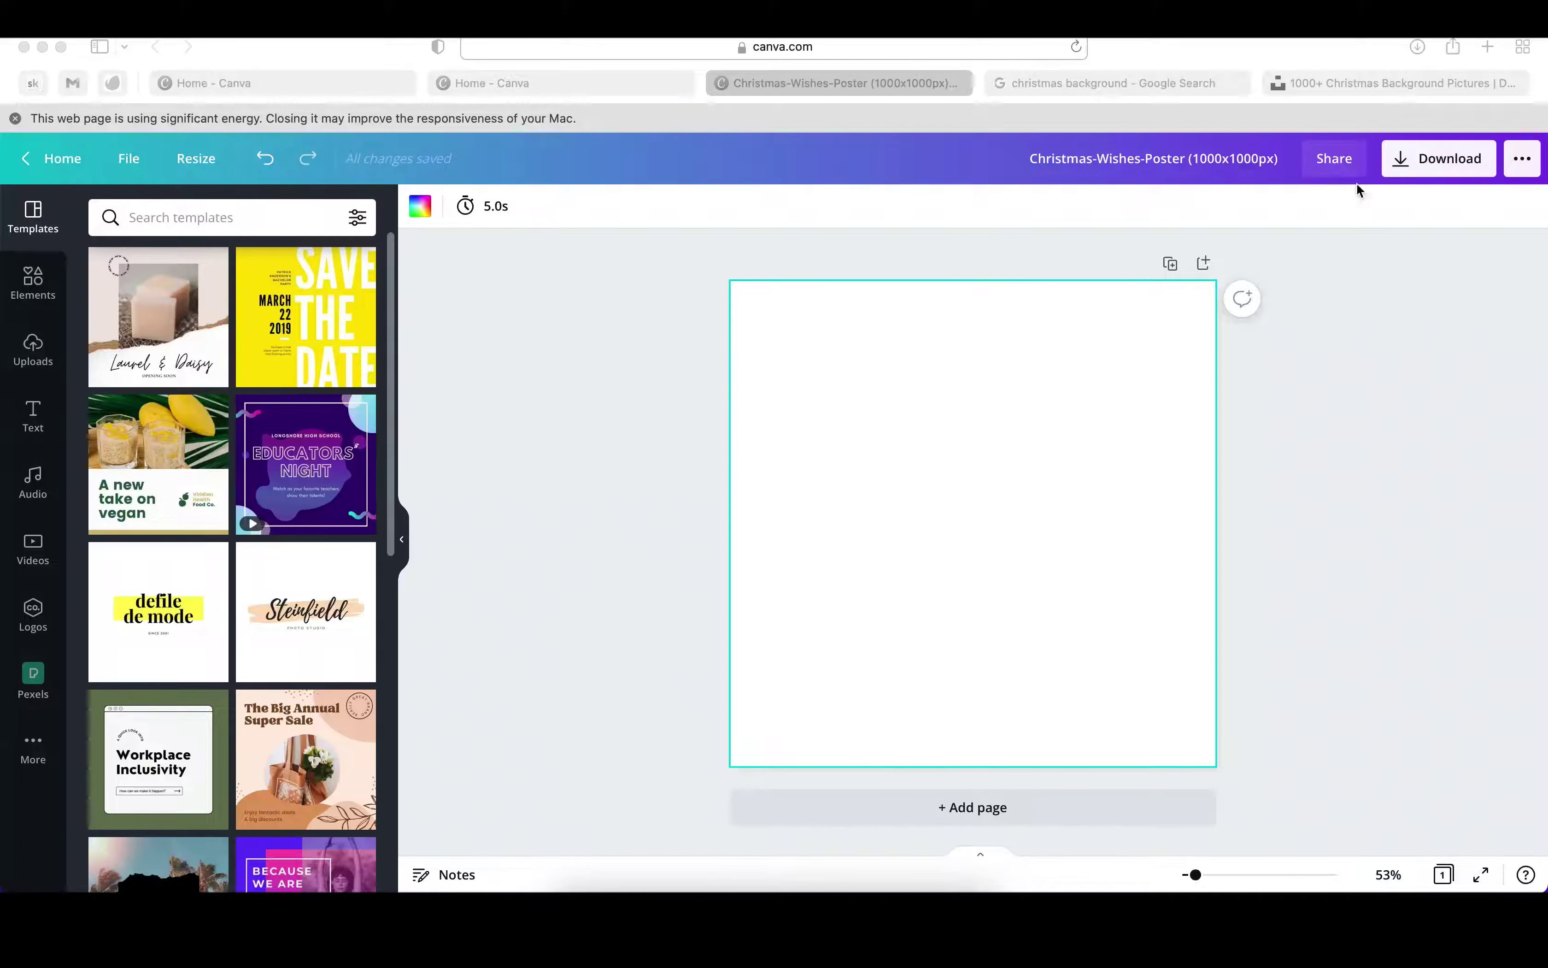
Step: Search the Elements library for a red Christmas background
{"action": "left_click", "coordinate": [44, 280]}
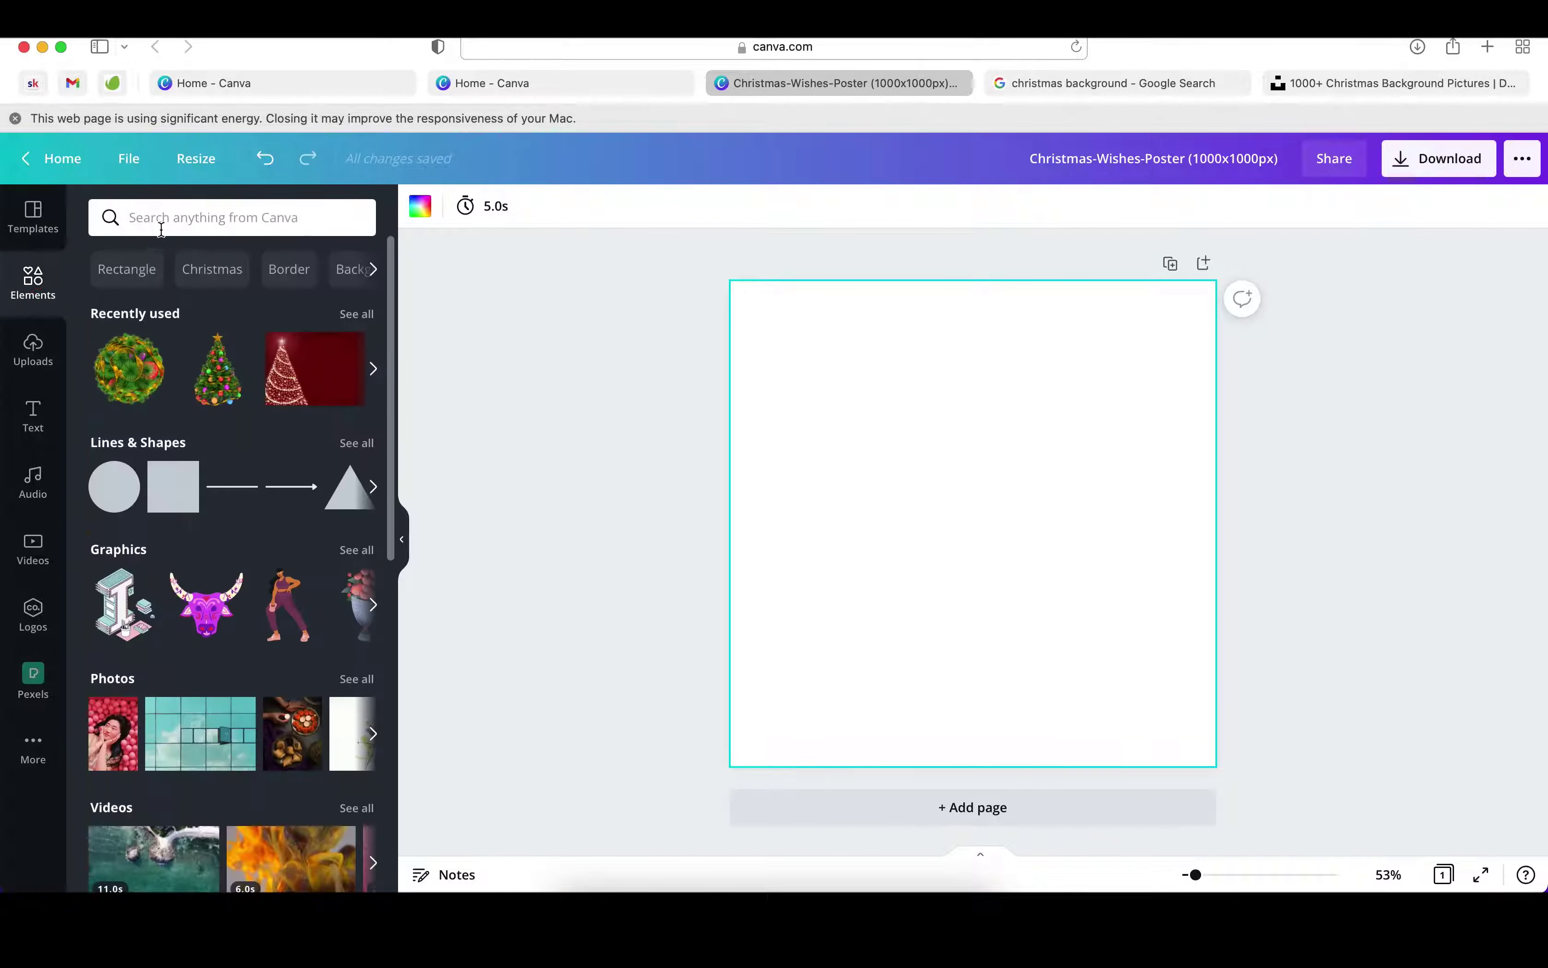
{"action": "left_click", "coordinate": [159, 219]}
{"action": "type", "text": "c"}
{"action": "key", "text": "BackSpace"}
{"action": "type", "text": "=re"}
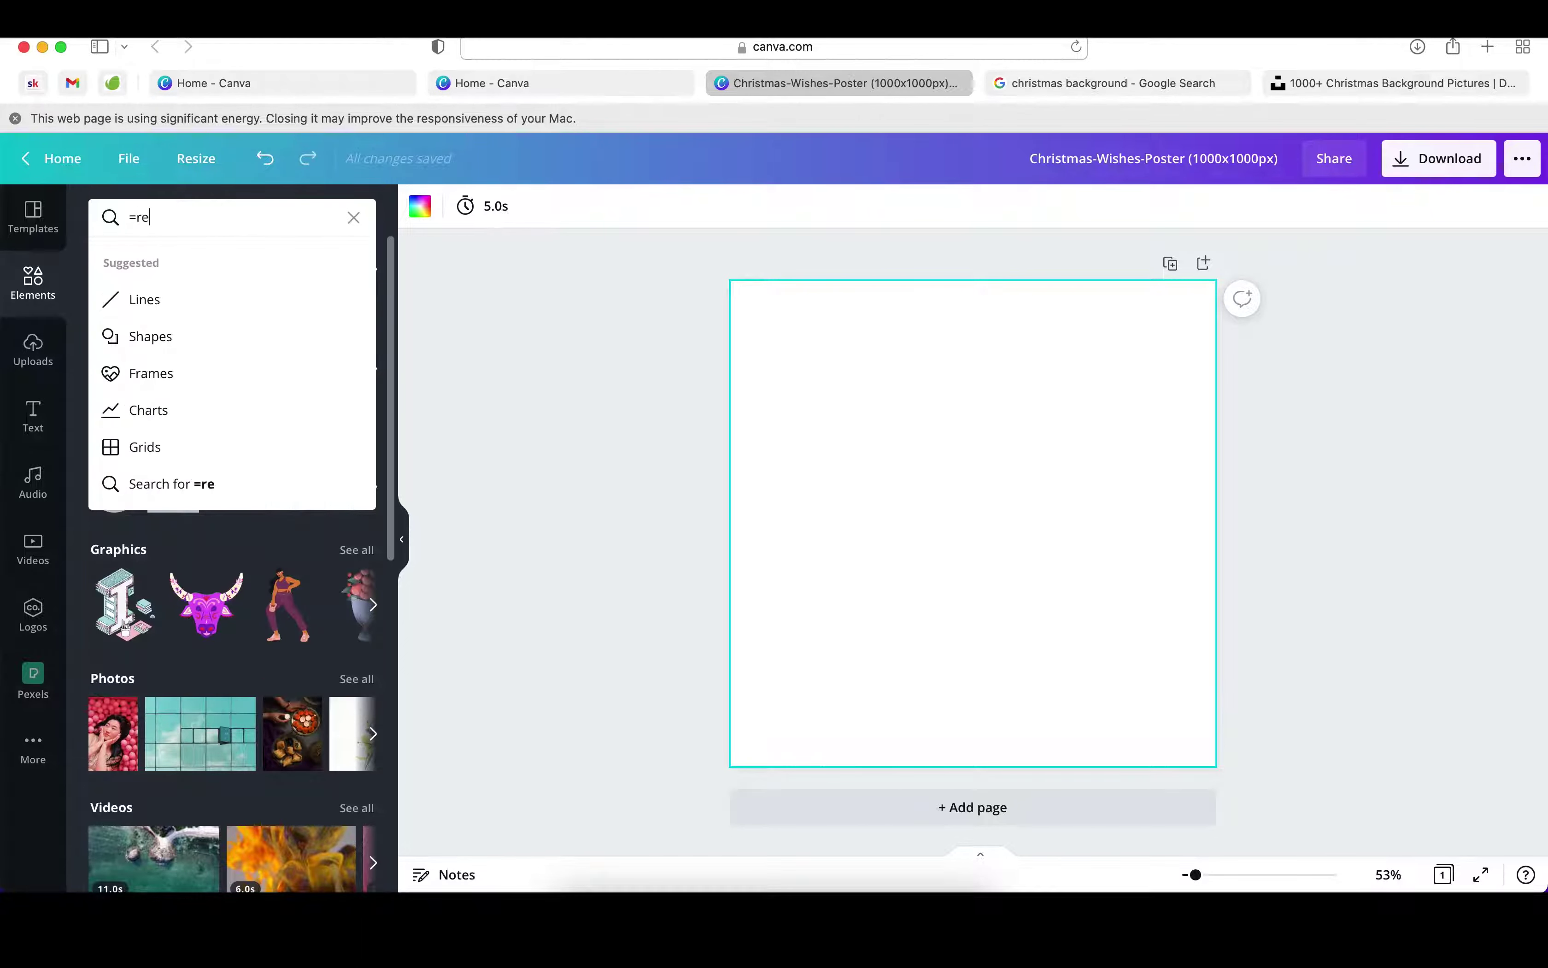
{"action": "key", "text": "BackSpace"}
{"action": "key", "text": "BackSpace"}
{"action": "type", "text": "red christmas"}
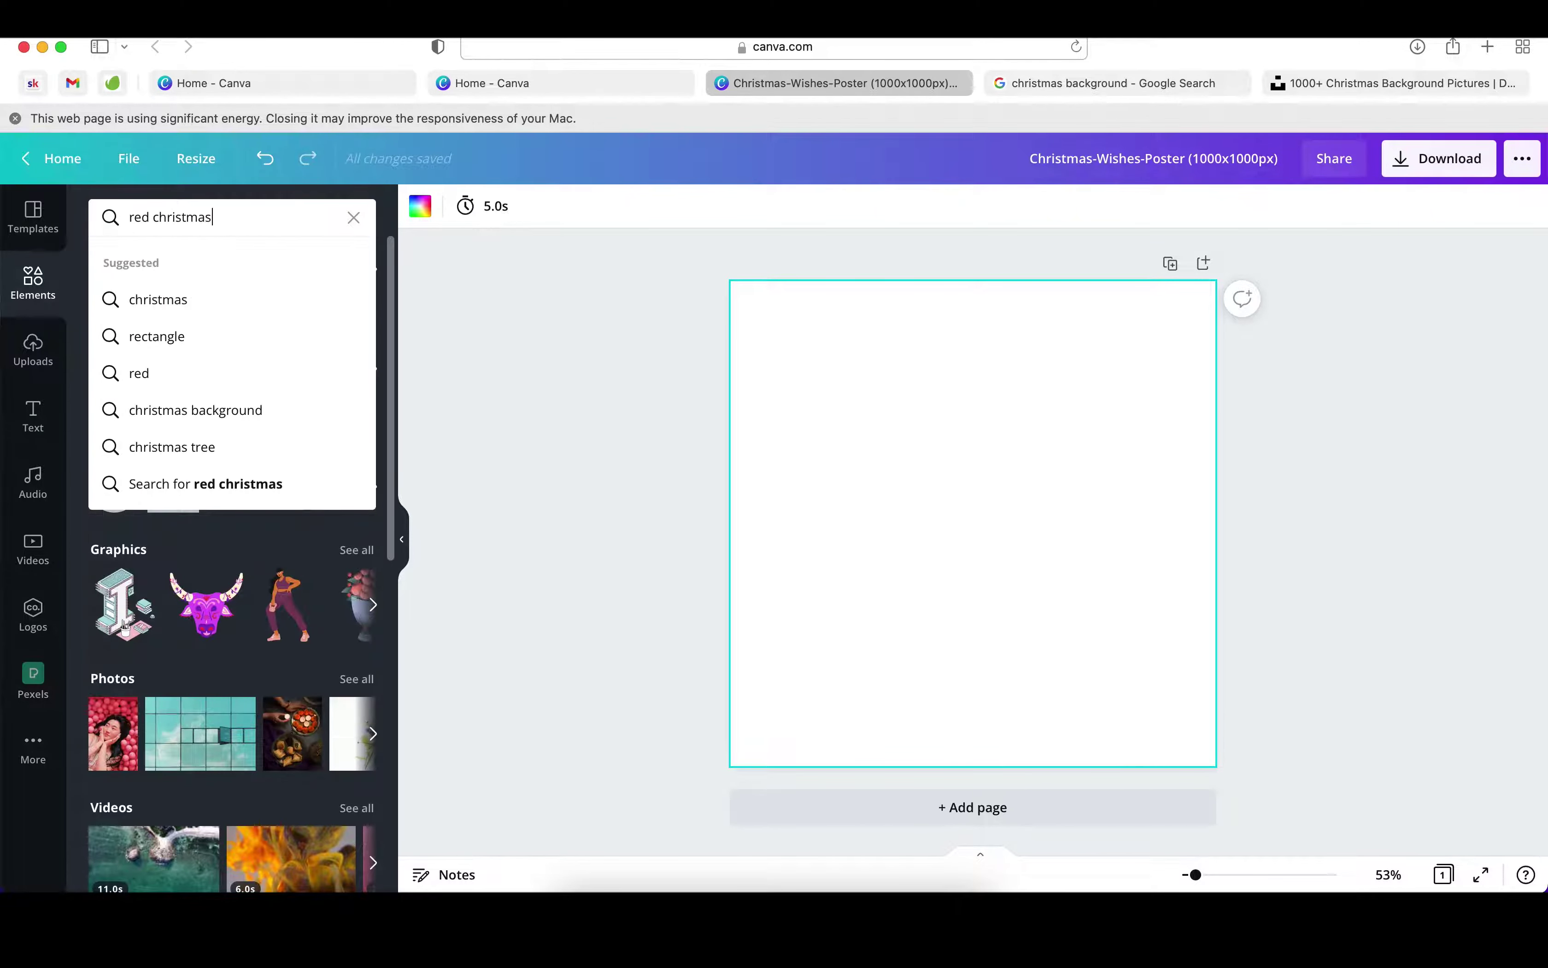
{"action": "left_click", "coordinate": [172, 410]}
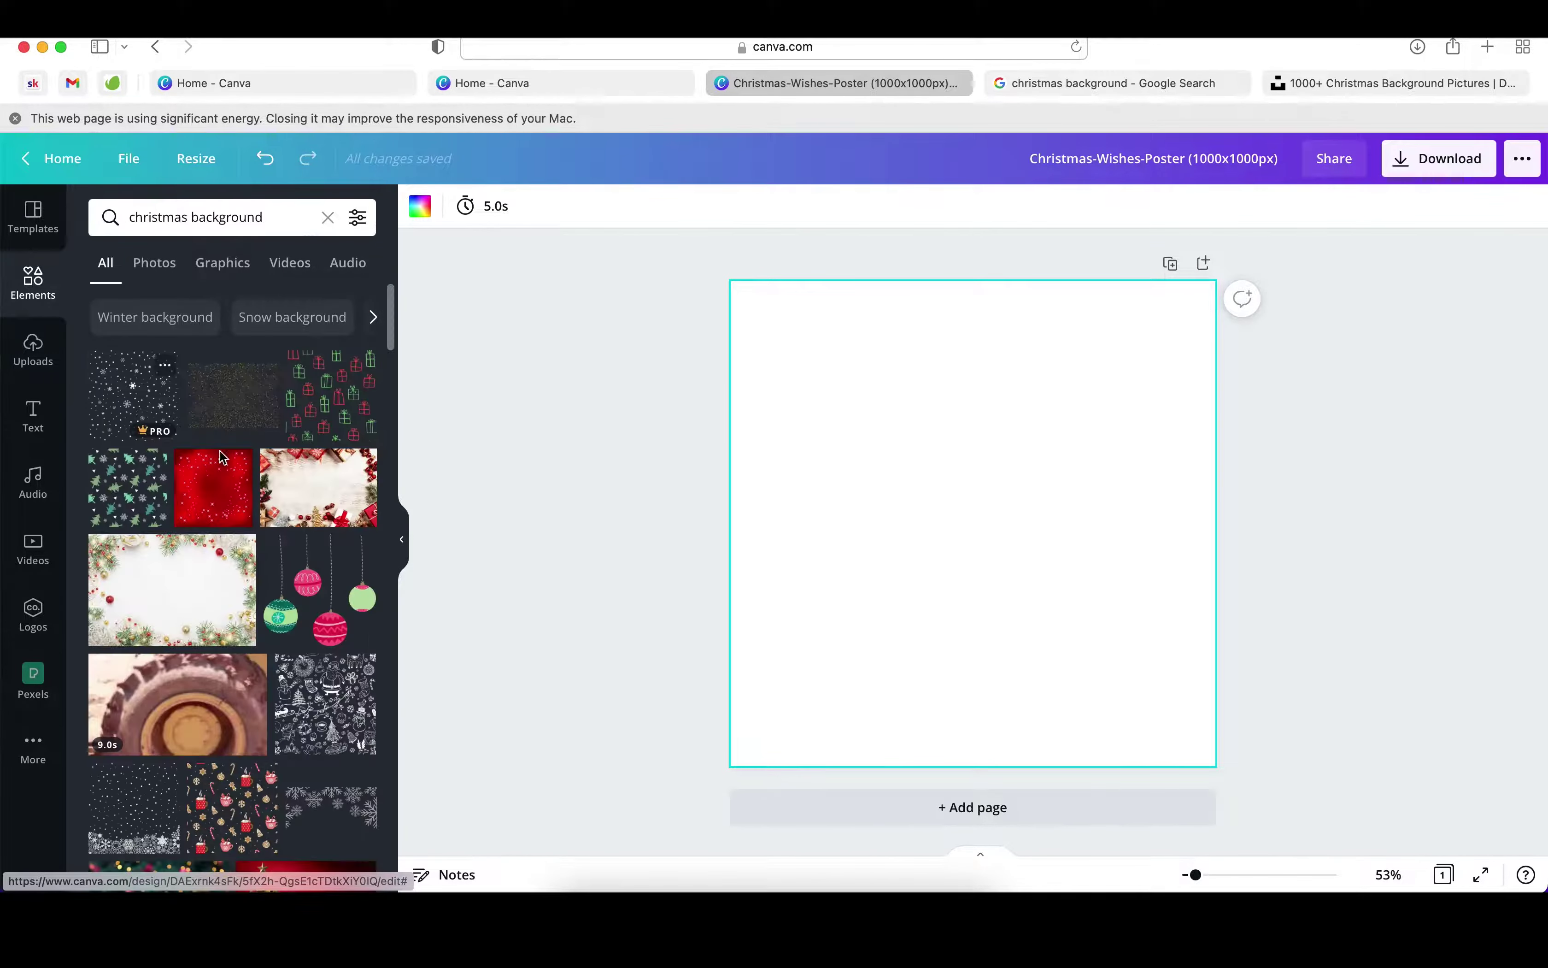
Step: Add the red snowflake bokeh image and stretch it to fill the poster page
{"action": "scroll", "coordinate": [230, 474], "scroll_direction": "down", "scroll_amount": 5}
{"action": "scroll", "coordinate": [243, 499], "scroll_direction": "down", "scroll_amount": 5}
{"action": "scroll", "coordinate": [262, 527], "scroll_direction": "up", "scroll_amount": 1}
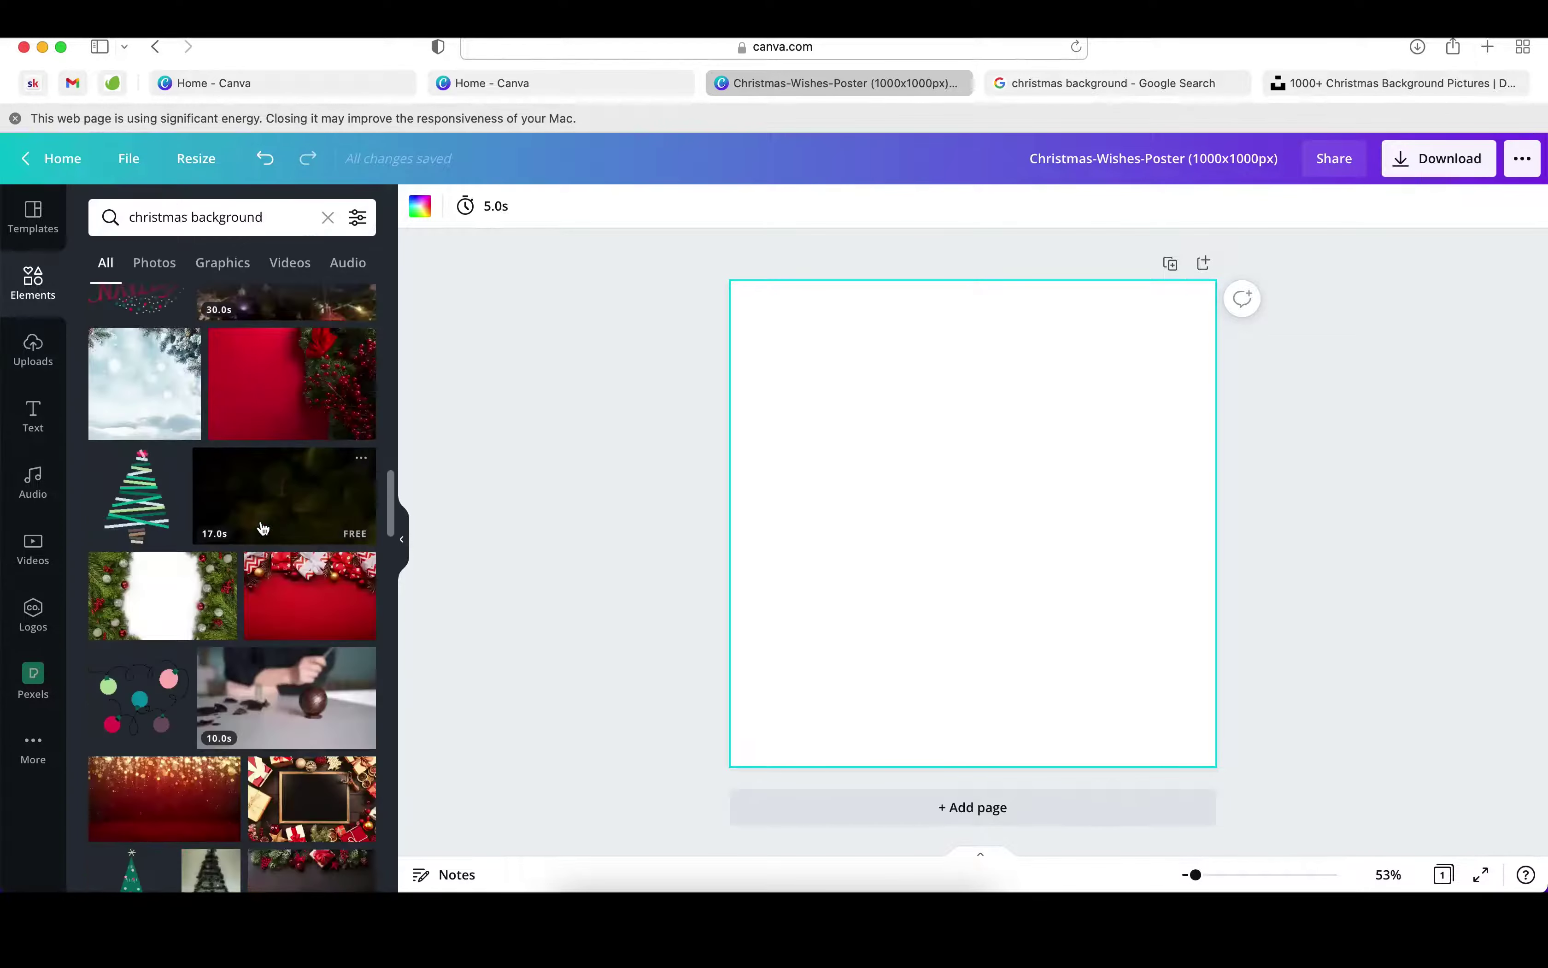
{"action": "scroll", "coordinate": [262, 526], "scroll_direction": "up", "scroll_amount": 3}
{"action": "left_click", "coordinate": [307, 399]}
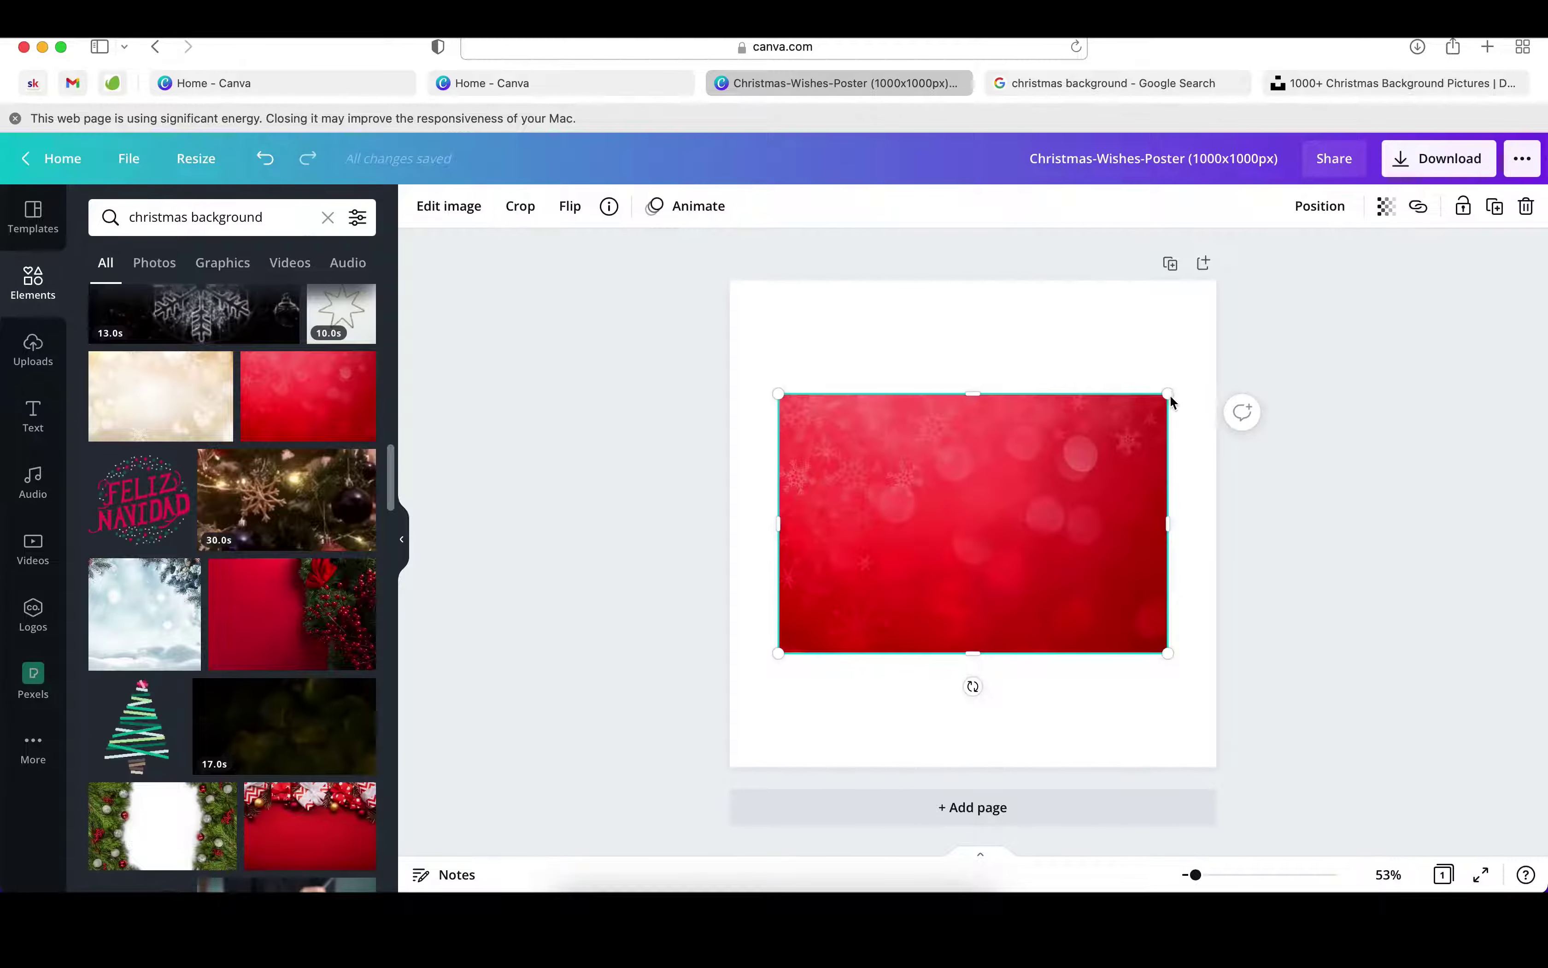
{"action": "left_click_drag", "start_coordinate": [1168, 395], "coordinate": [1359, 262]}
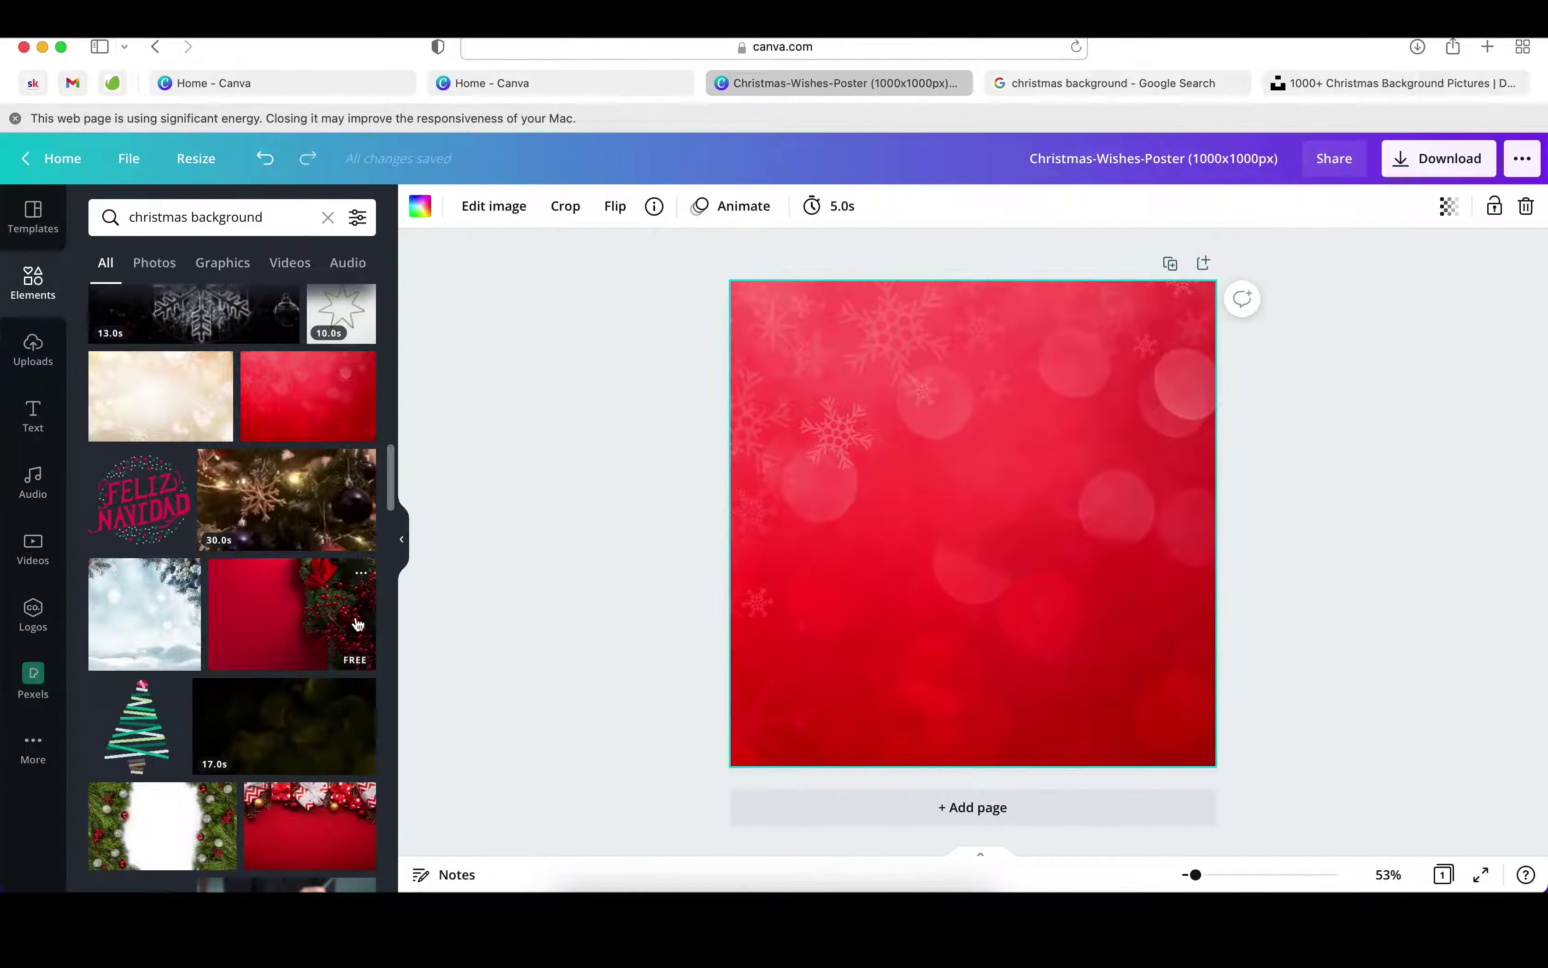
{"action": "left_click", "coordinate": [494, 206]}
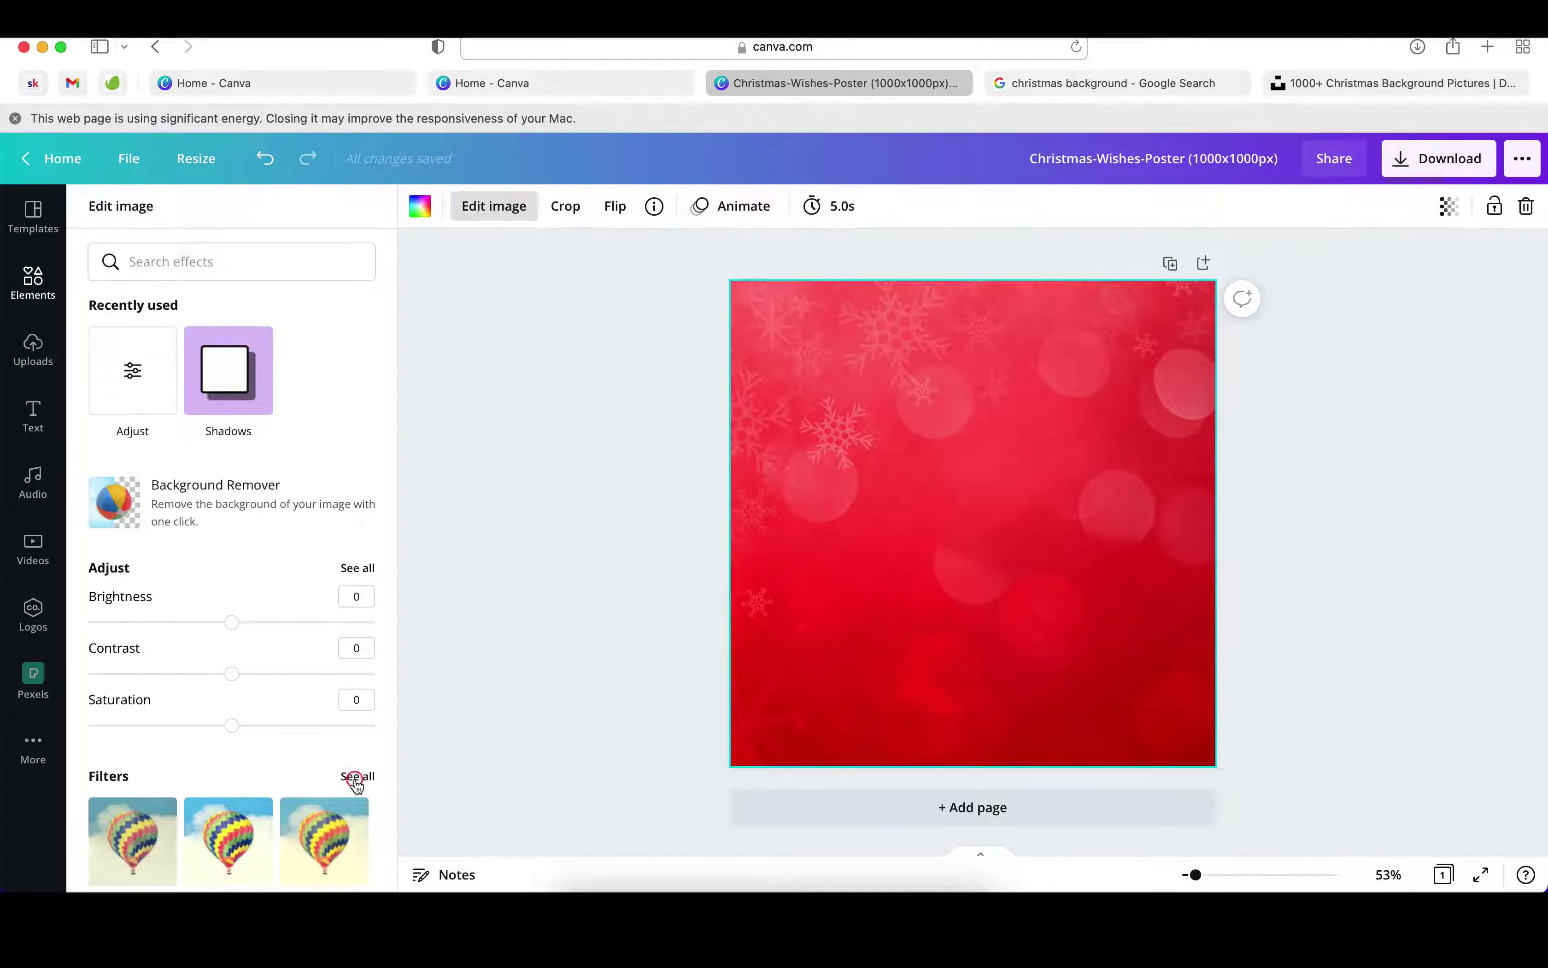
Step: Try the Peony and Dalliance filters, then set the background filter to None
{"action": "left_click", "coordinate": [356, 776]}
{"action": "scroll", "coordinate": [280, 811], "scroll_direction": "down", "scroll_amount": 3}
{"action": "left_click", "coordinate": [345, 674]}
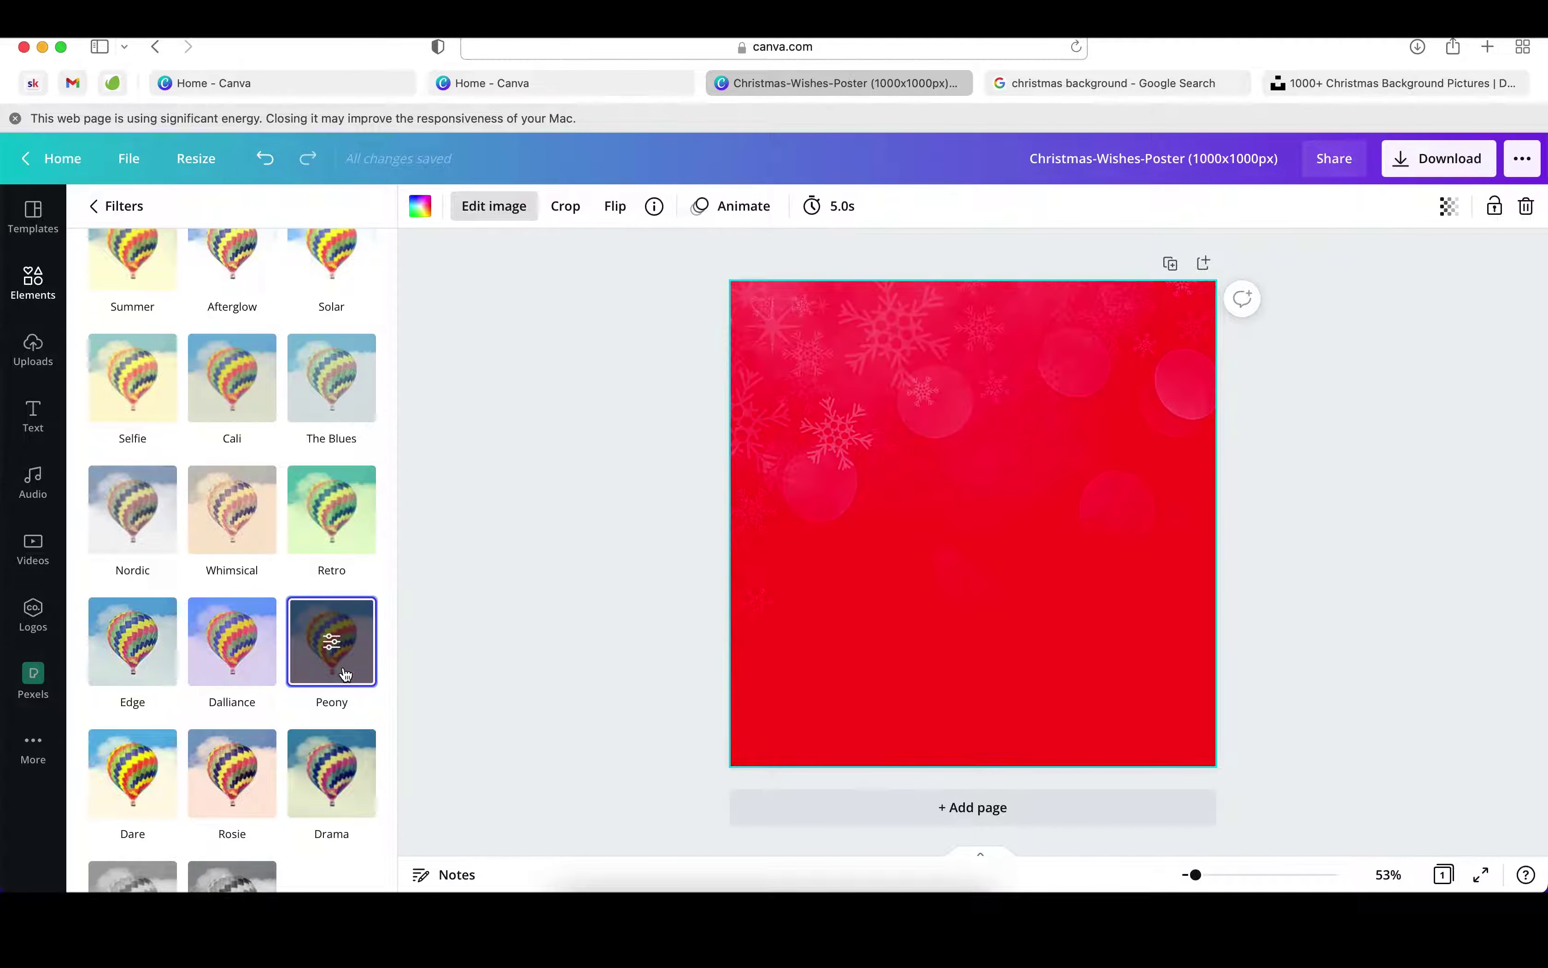
{"action": "left_click", "coordinate": [246, 682]}
{"action": "scroll", "coordinate": [198, 708], "scroll_direction": "up", "scroll_amount": 3}
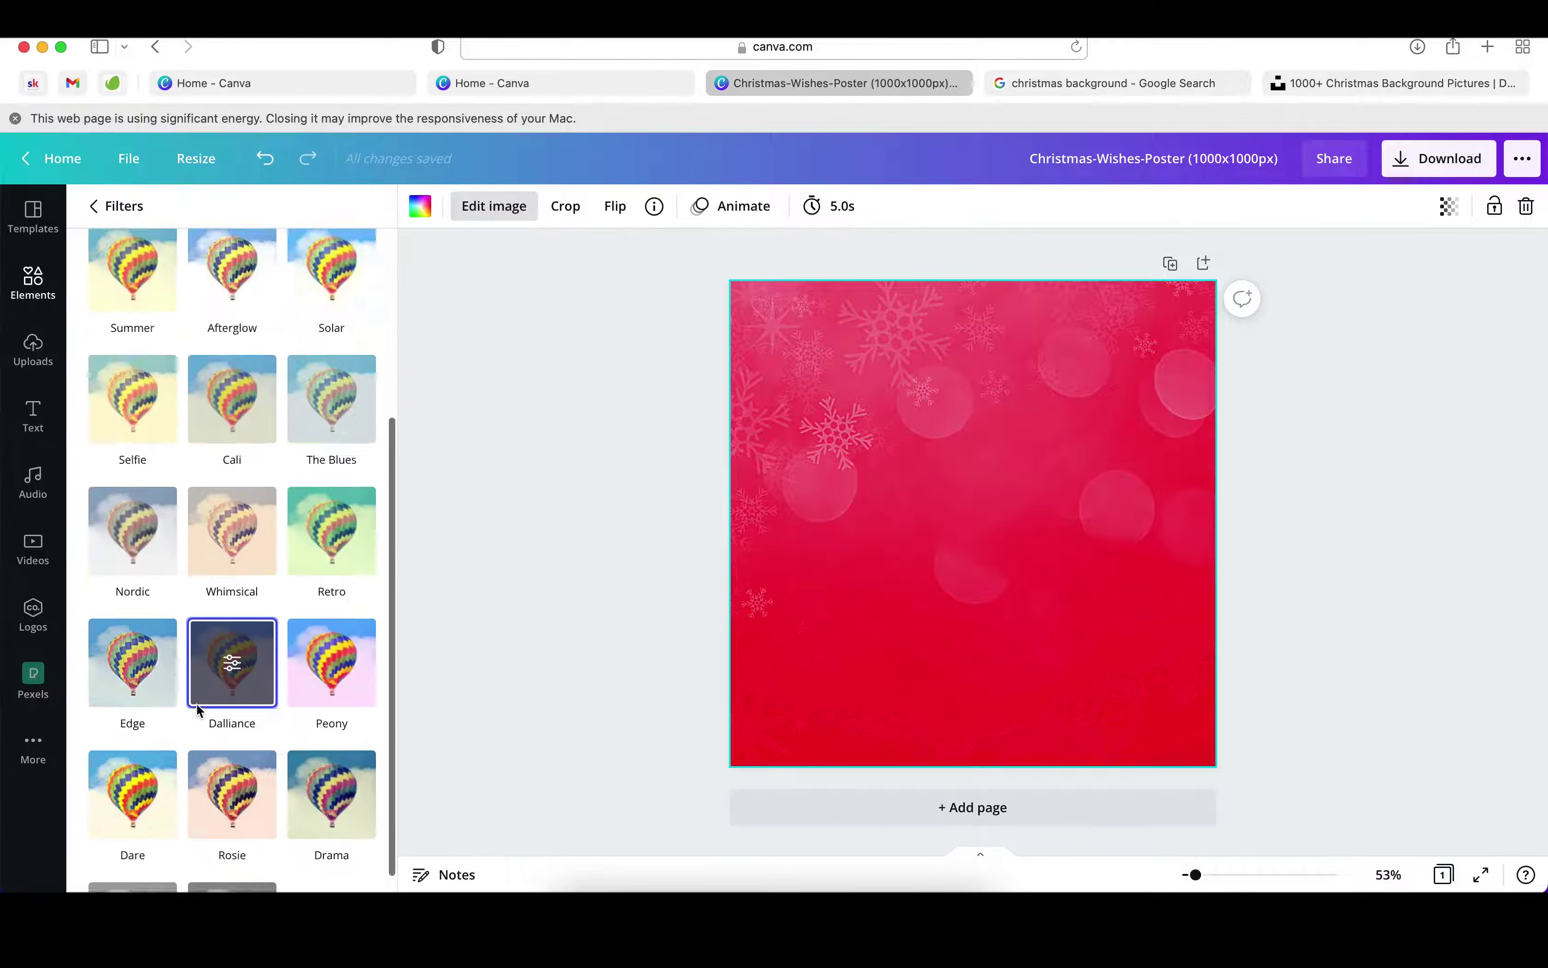
{"action": "left_click", "coordinate": [108, 279]}
{"action": "left_click", "coordinate": [96, 206]}
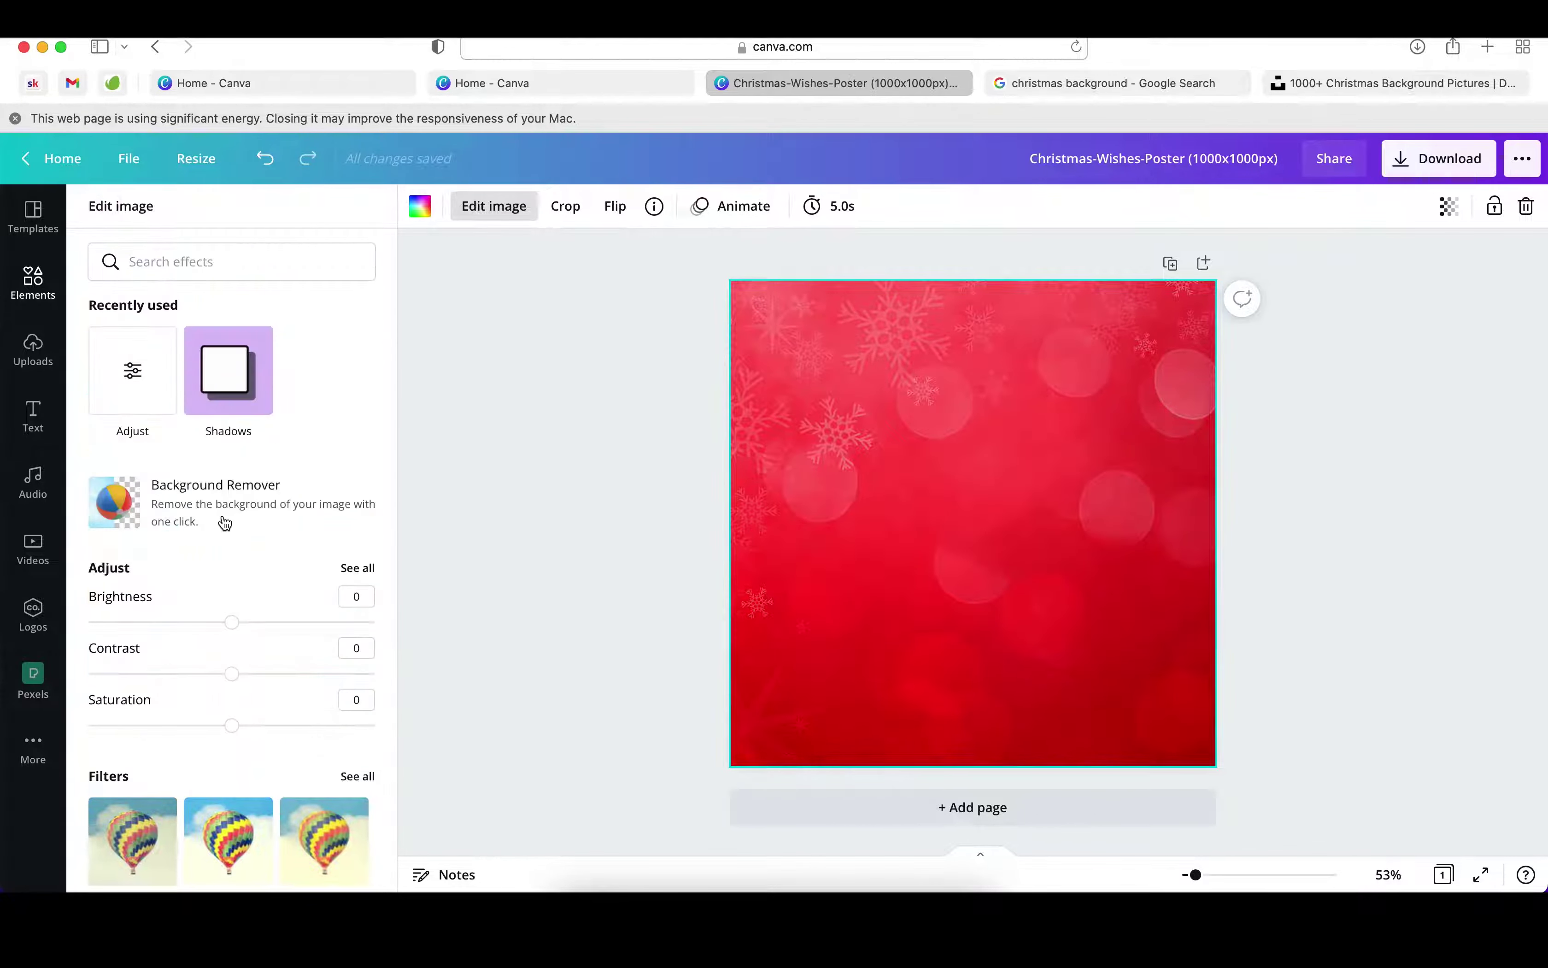
Step: Adjust the background: blur 3, X-Process 17, clarity 17, highlights 26, saturation 7
{"action": "left_click", "coordinate": [349, 566]}
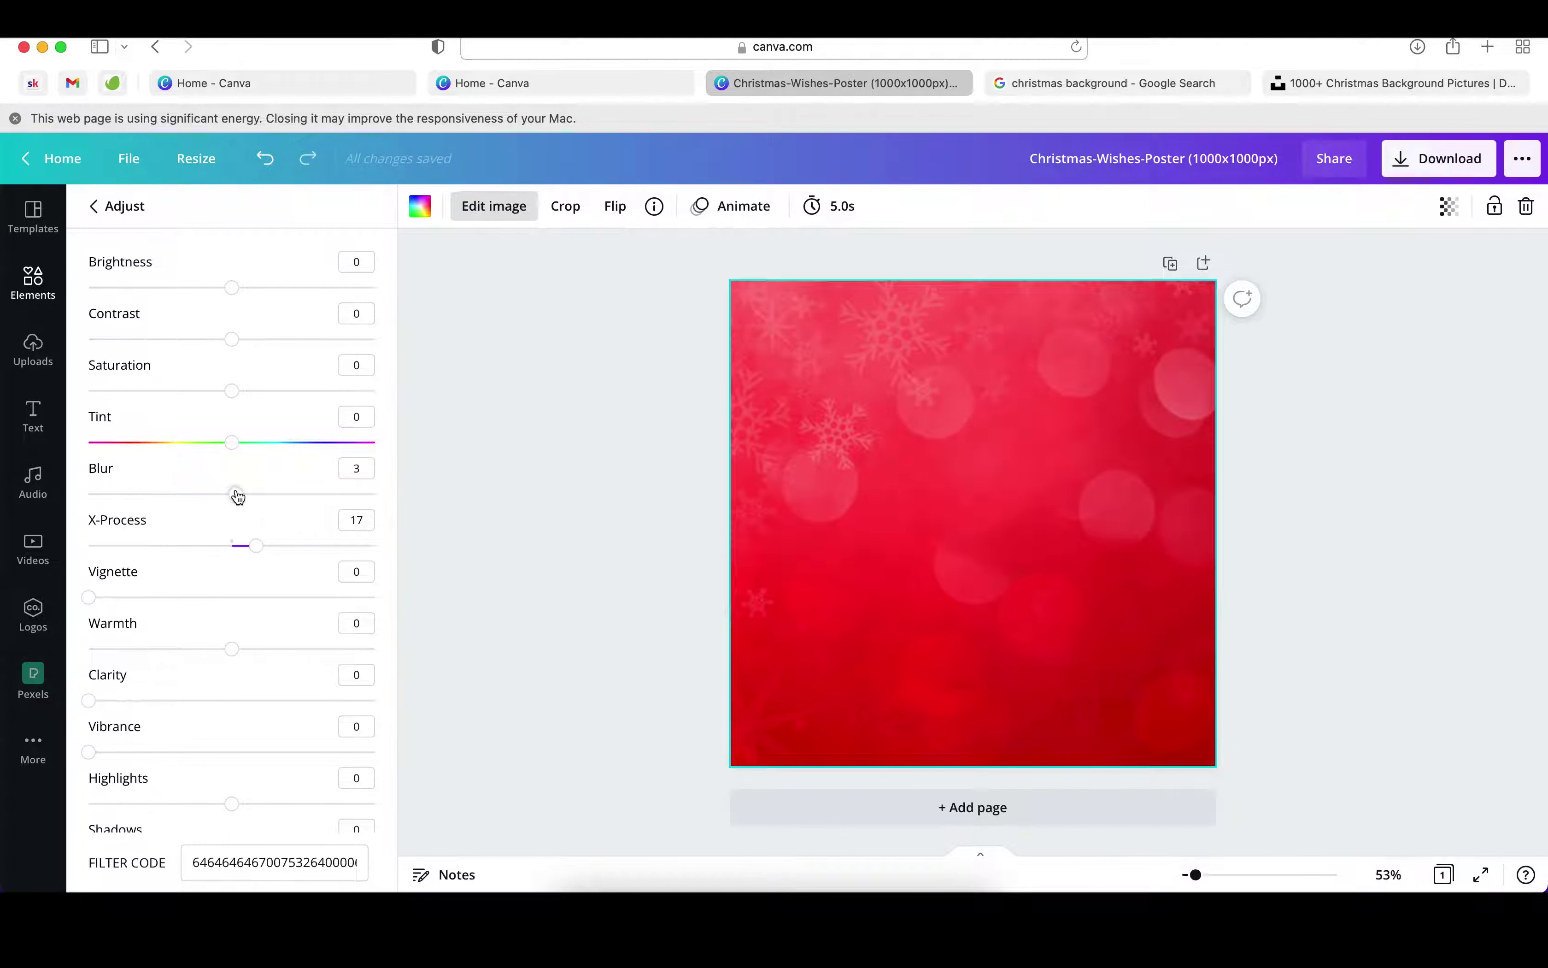
{"action": "left_click_drag", "start_coordinate": [229, 445], "coordinate": [81, 439]}
{"action": "left_click_drag", "start_coordinate": [247, 453], "coordinate": [361, 446]}
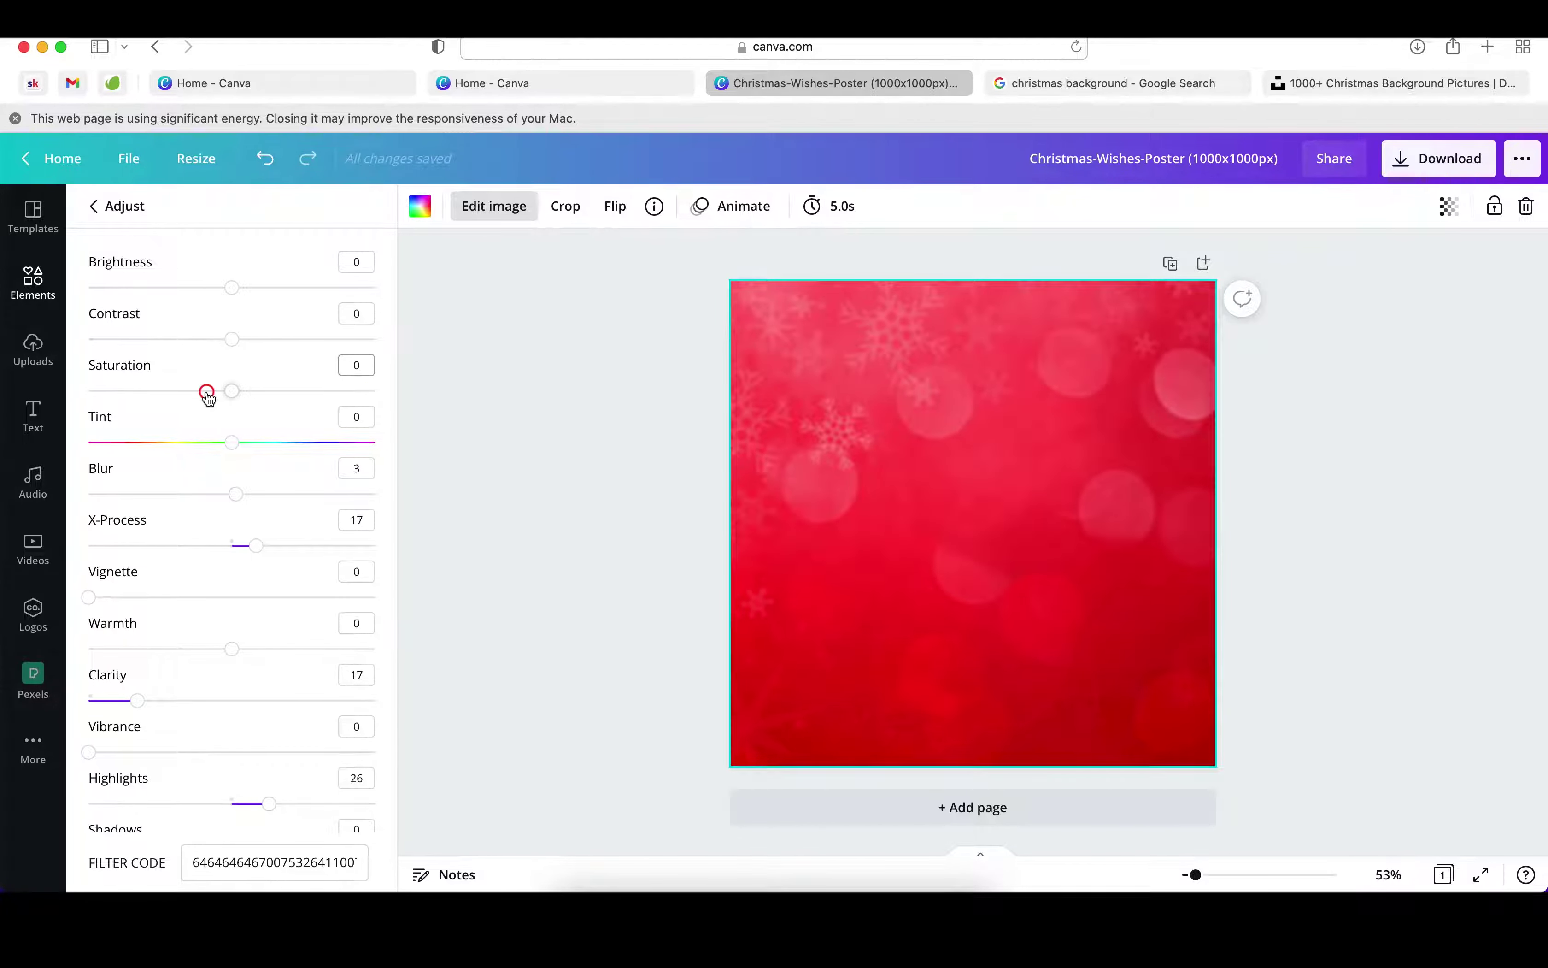
{"action": "left_click", "coordinate": [273, 394]}
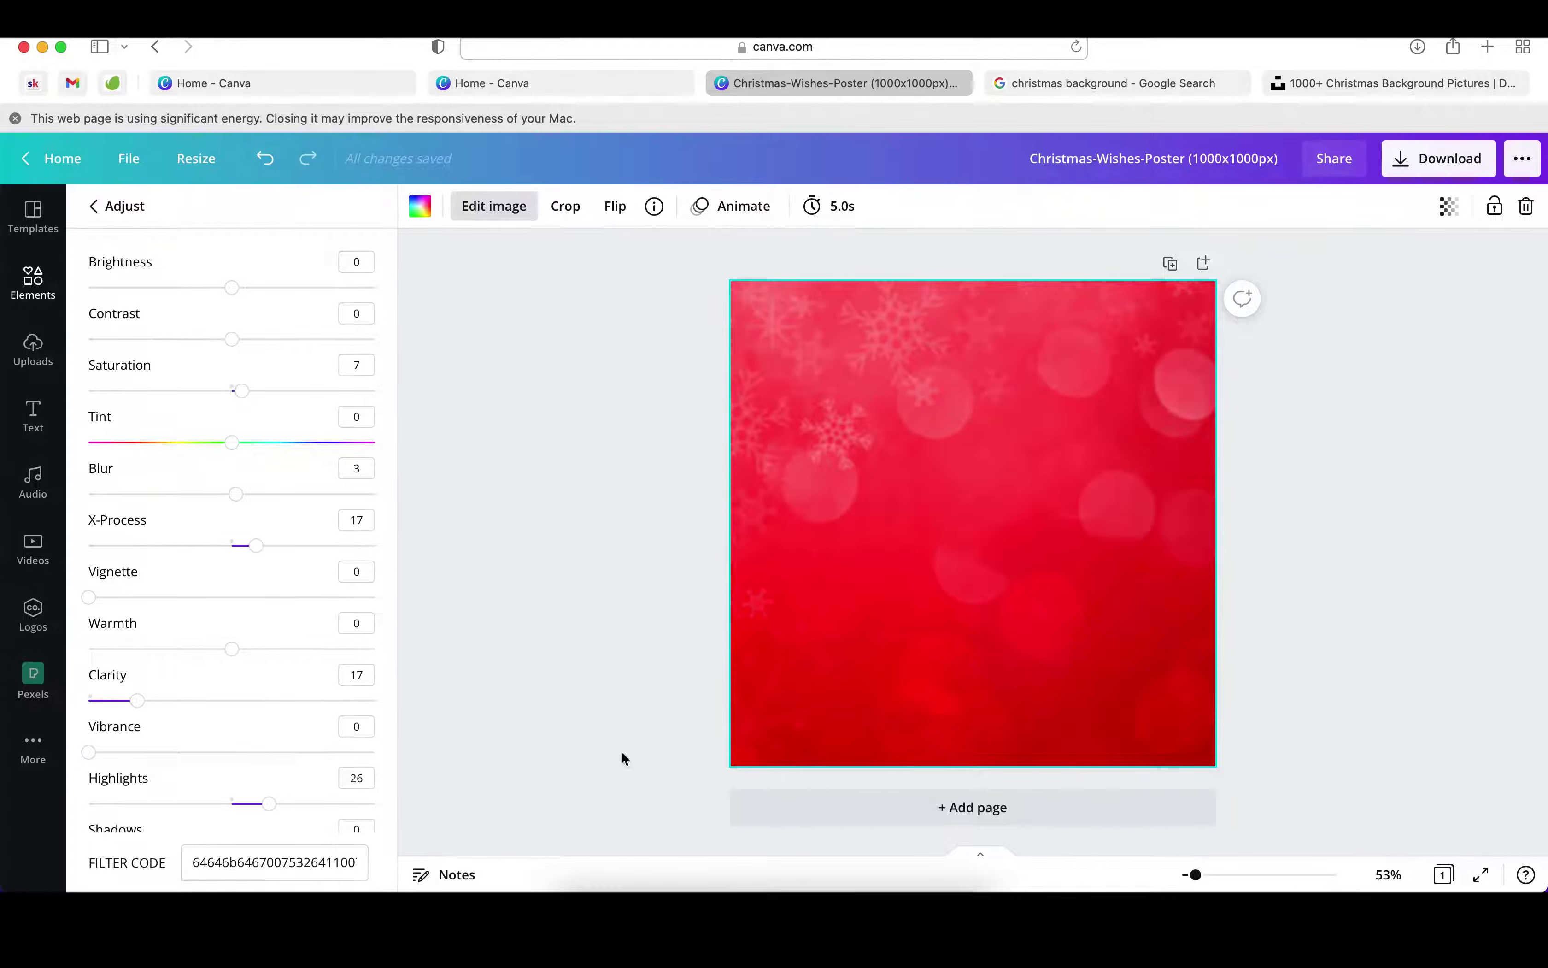
{"action": "key", "text": "Escape"}
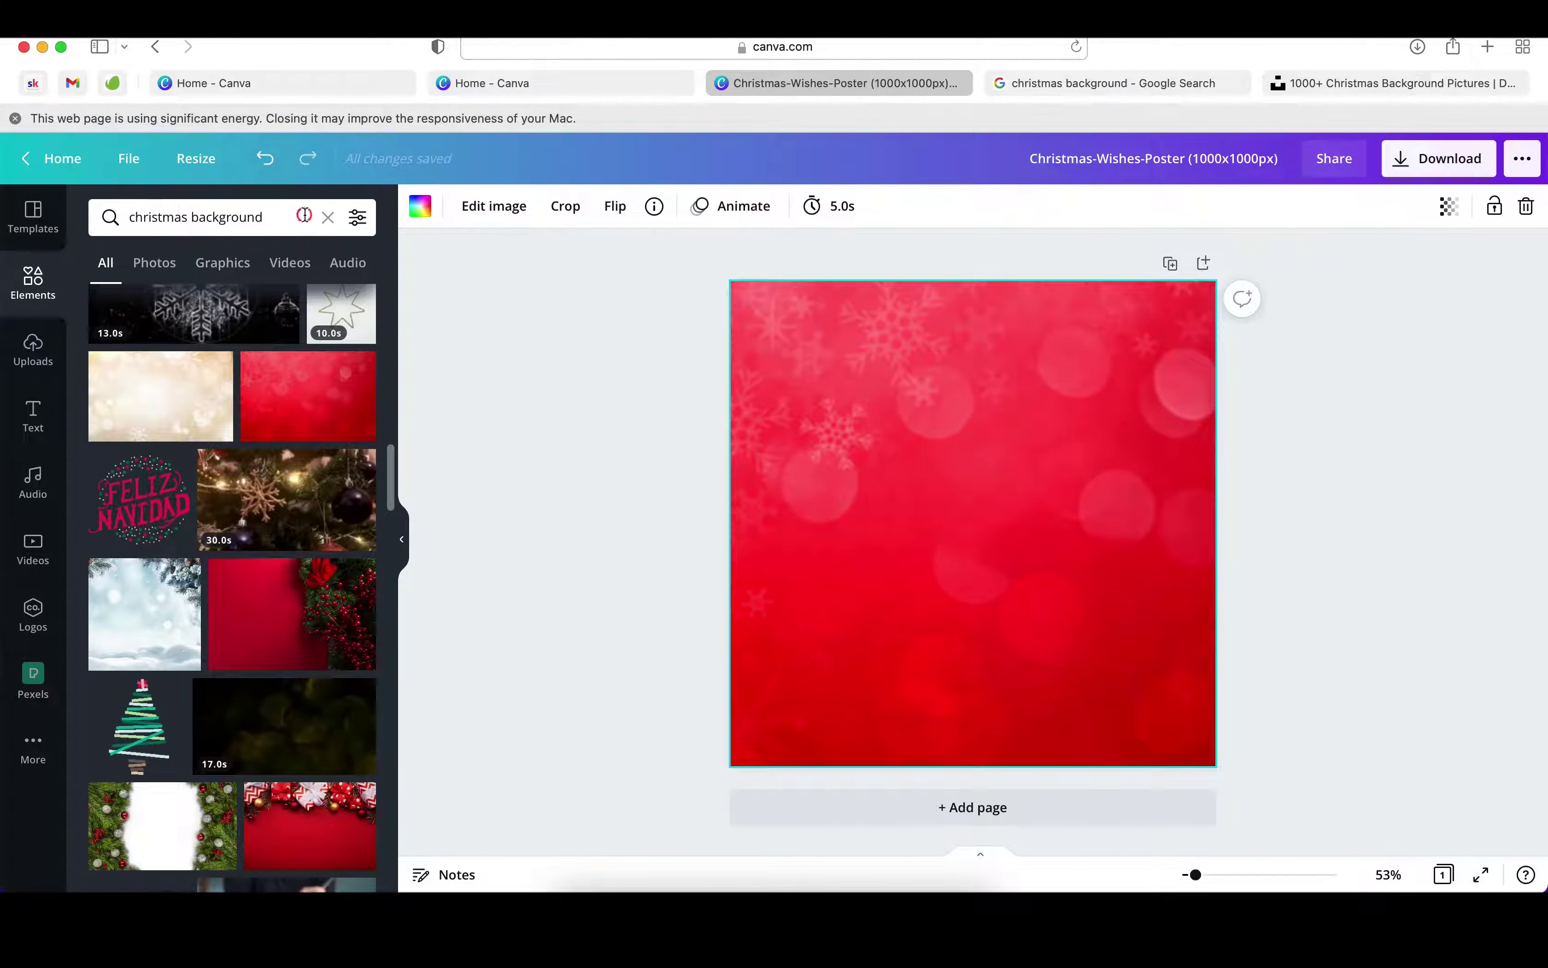
Step: Search Elements for 'christmas tree', trying and discarding a swirly tree graphic
{"action": "left_click_drag", "start_coordinate": [304, 215], "coordinate": [189, 214]}
{"action": "type", "text": "tree"}
{"action": "key", "text": "Return"}
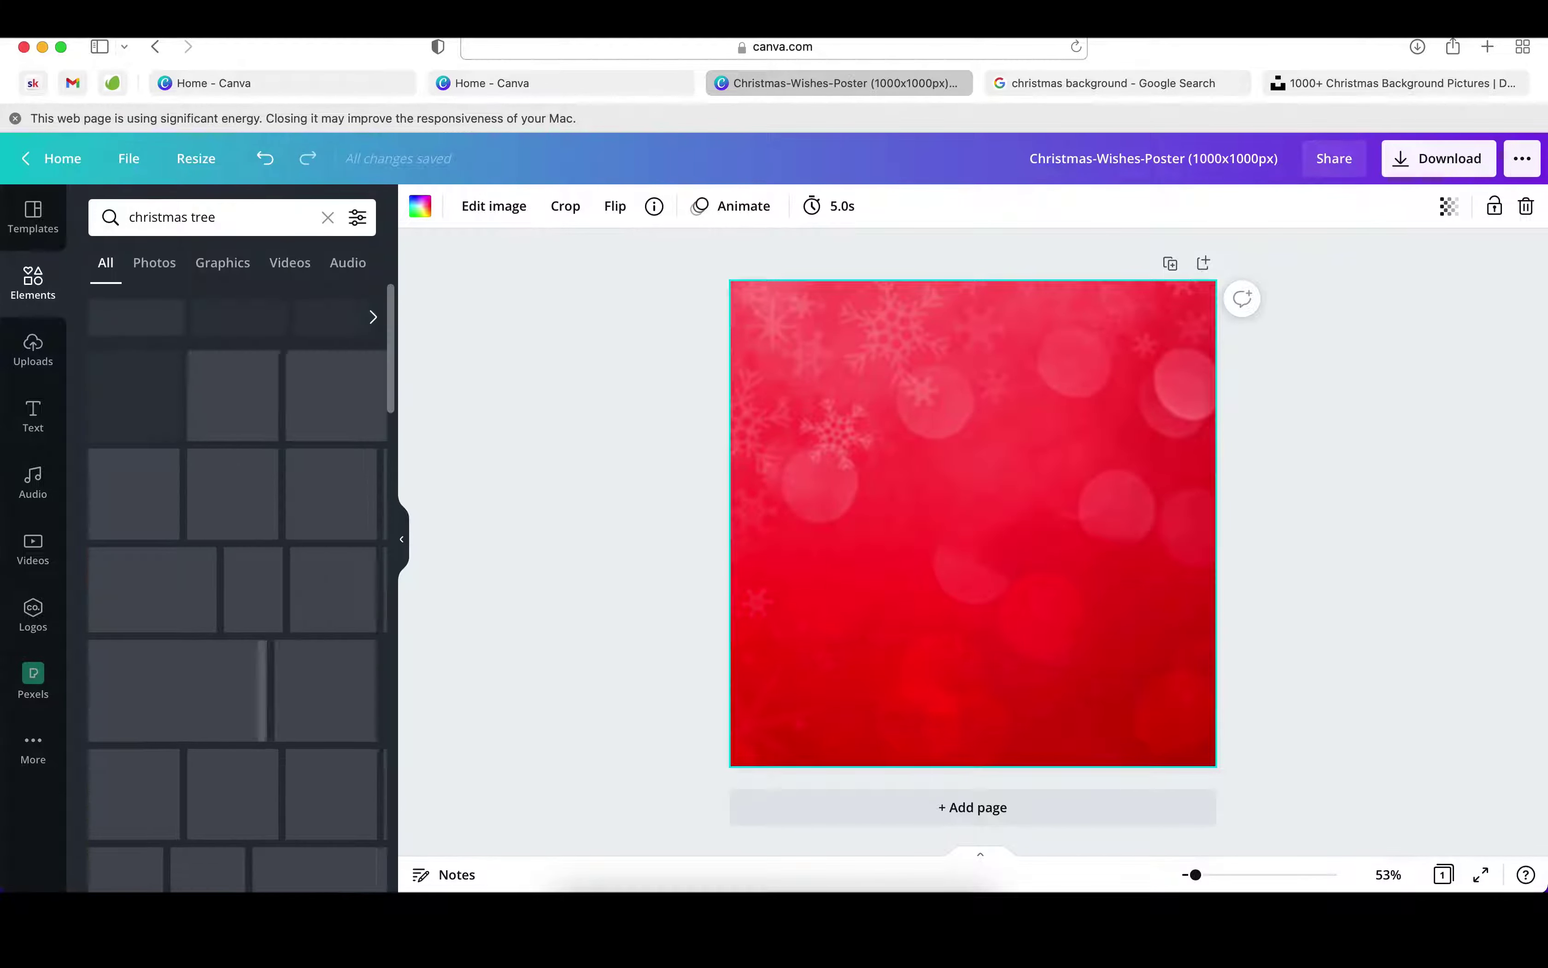
{"action": "scroll", "coordinate": [277, 579], "scroll_direction": "down", "scroll_amount": 5}
{"action": "scroll", "coordinate": [277, 579], "scroll_direction": "down", "scroll_amount": 5}
{"action": "scroll", "coordinate": [277, 579], "scroll_direction": "down", "scroll_amount": 5}
{"action": "scroll", "coordinate": [277, 579], "scroll_direction": "down", "scroll_amount": 3}
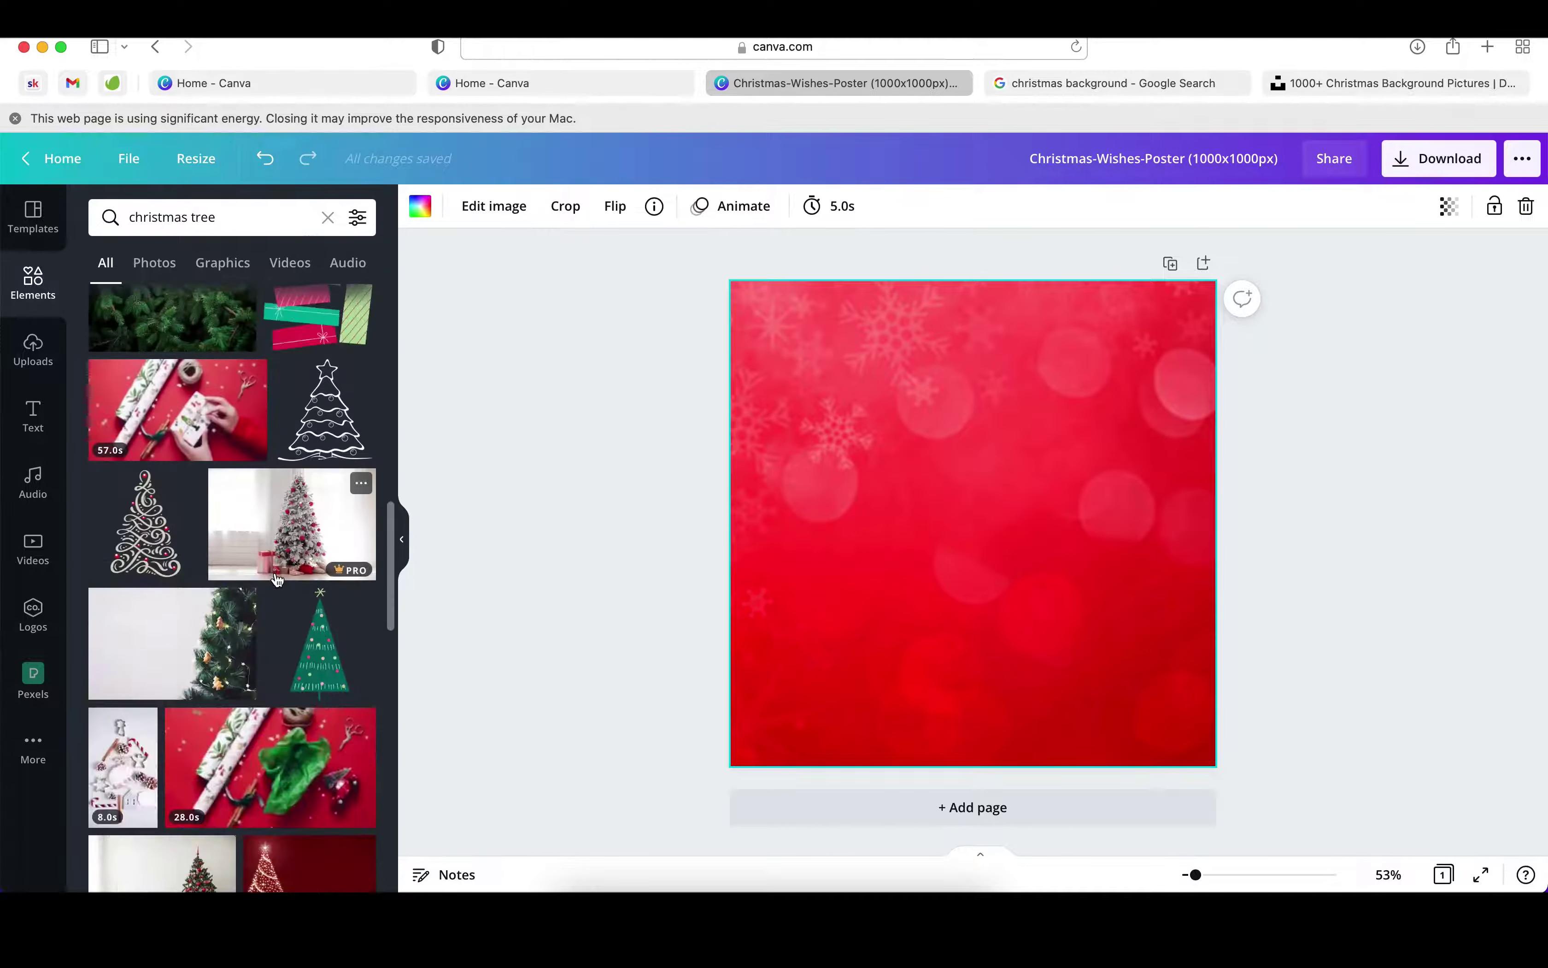
{"action": "left_click", "coordinate": [134, 541]}
{"action": "key", "text": "Delete"}
{"action": "scroll", "coordinate": [301, 729], "scroll_direction": "down", "scroll_amount": 3}
{"action": "scroll", "coordinate": [301, 730], "scroll_direction": "down", "scroll_amount": 5}
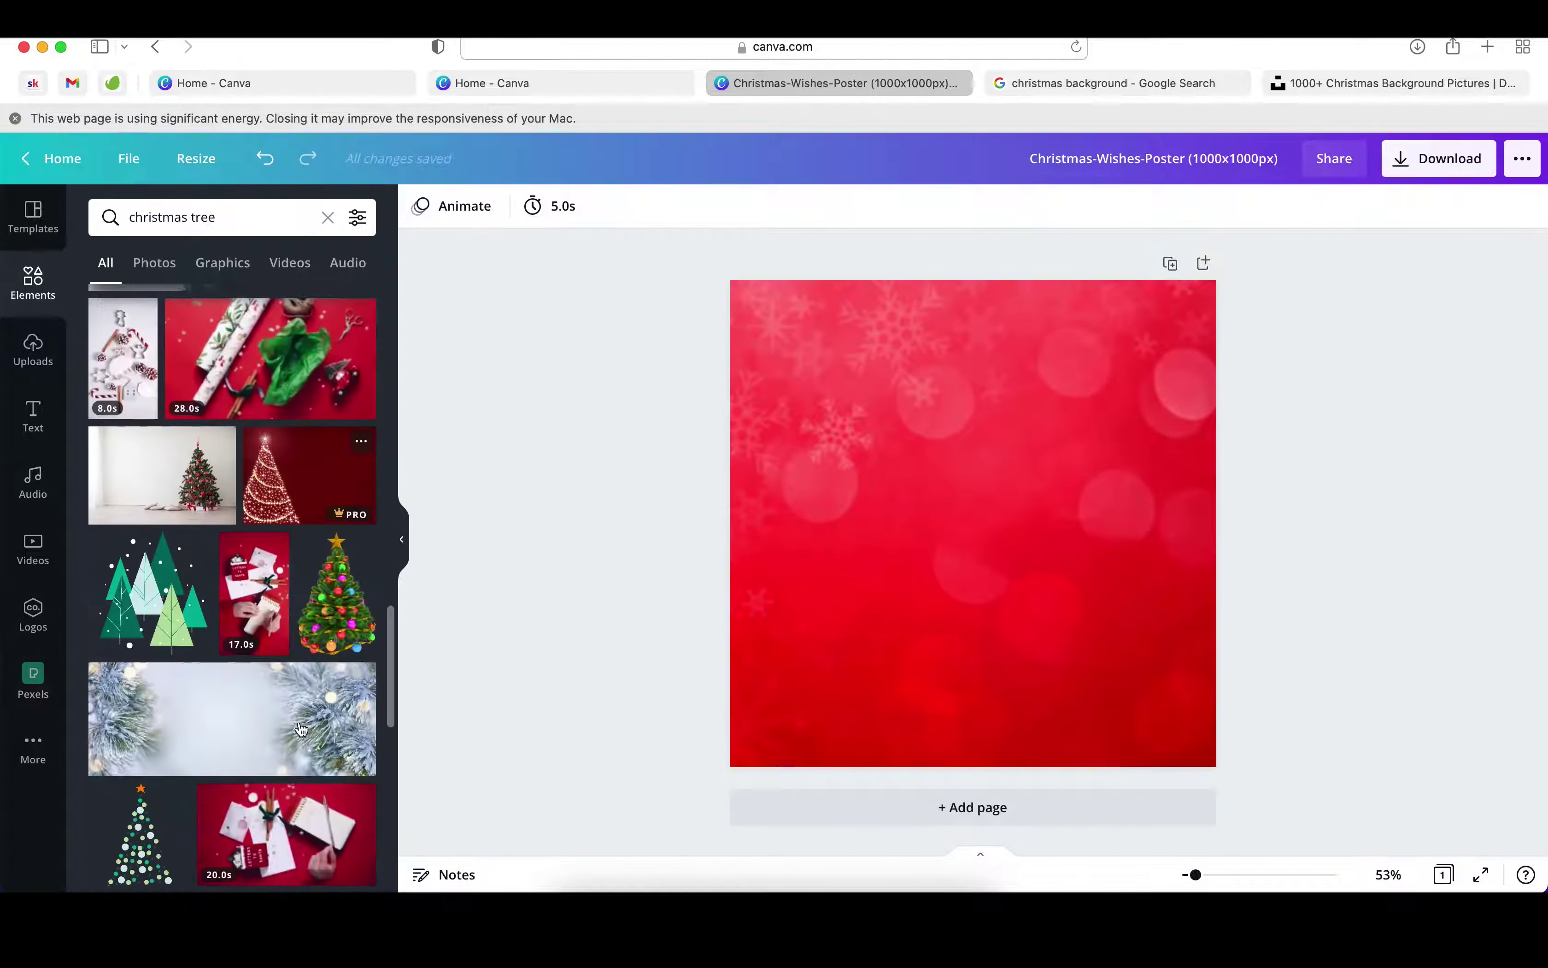
Step: Add the decorated 3D Christmas tree, enlarge it and place it at the bottom centre
{"action": "left_click", "coordinate": [336, 592]}
{"action": "left_click_drag", "start_coordinate": [1099, 328], "coordinate": [1091, 339]}
{"action": "left_click_drag", "start_coordinate": [1033, 556], "coordinate": [1034, 650]}
{"action": "left_click_drag", "start_coordinate": [1091, 432], "coordinate": [1128, 376]}
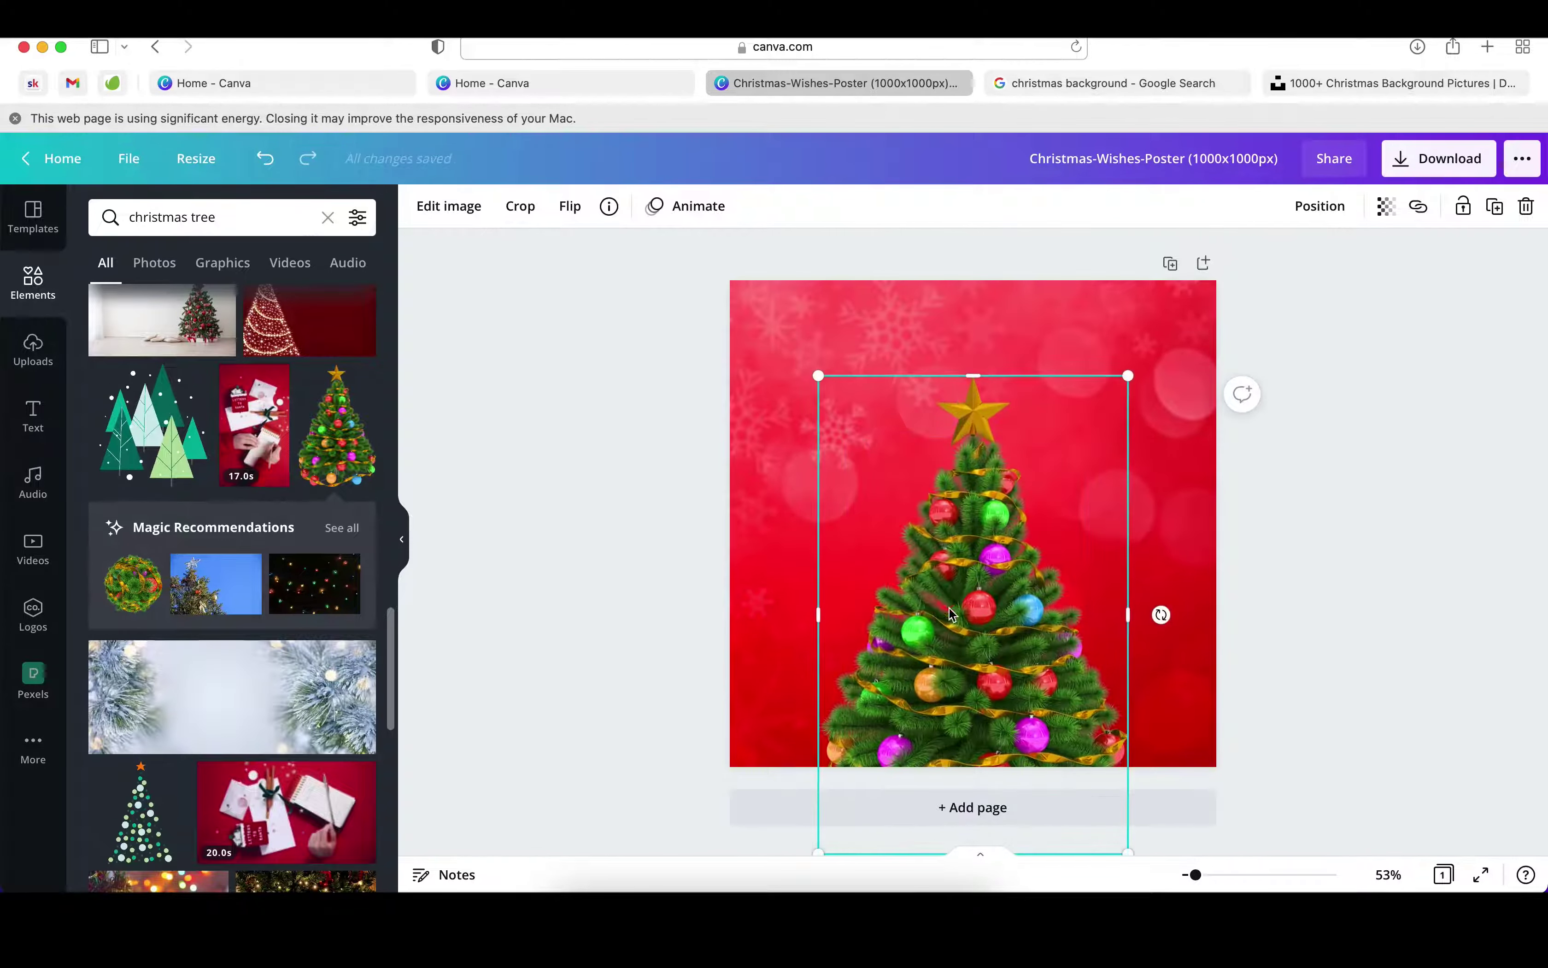
{"action": "left_click_drag", "start_coordinate": [949, 613], "coordinate": [951, 621]}
{"action": "left_click", "coordinate": [1246, 549]}
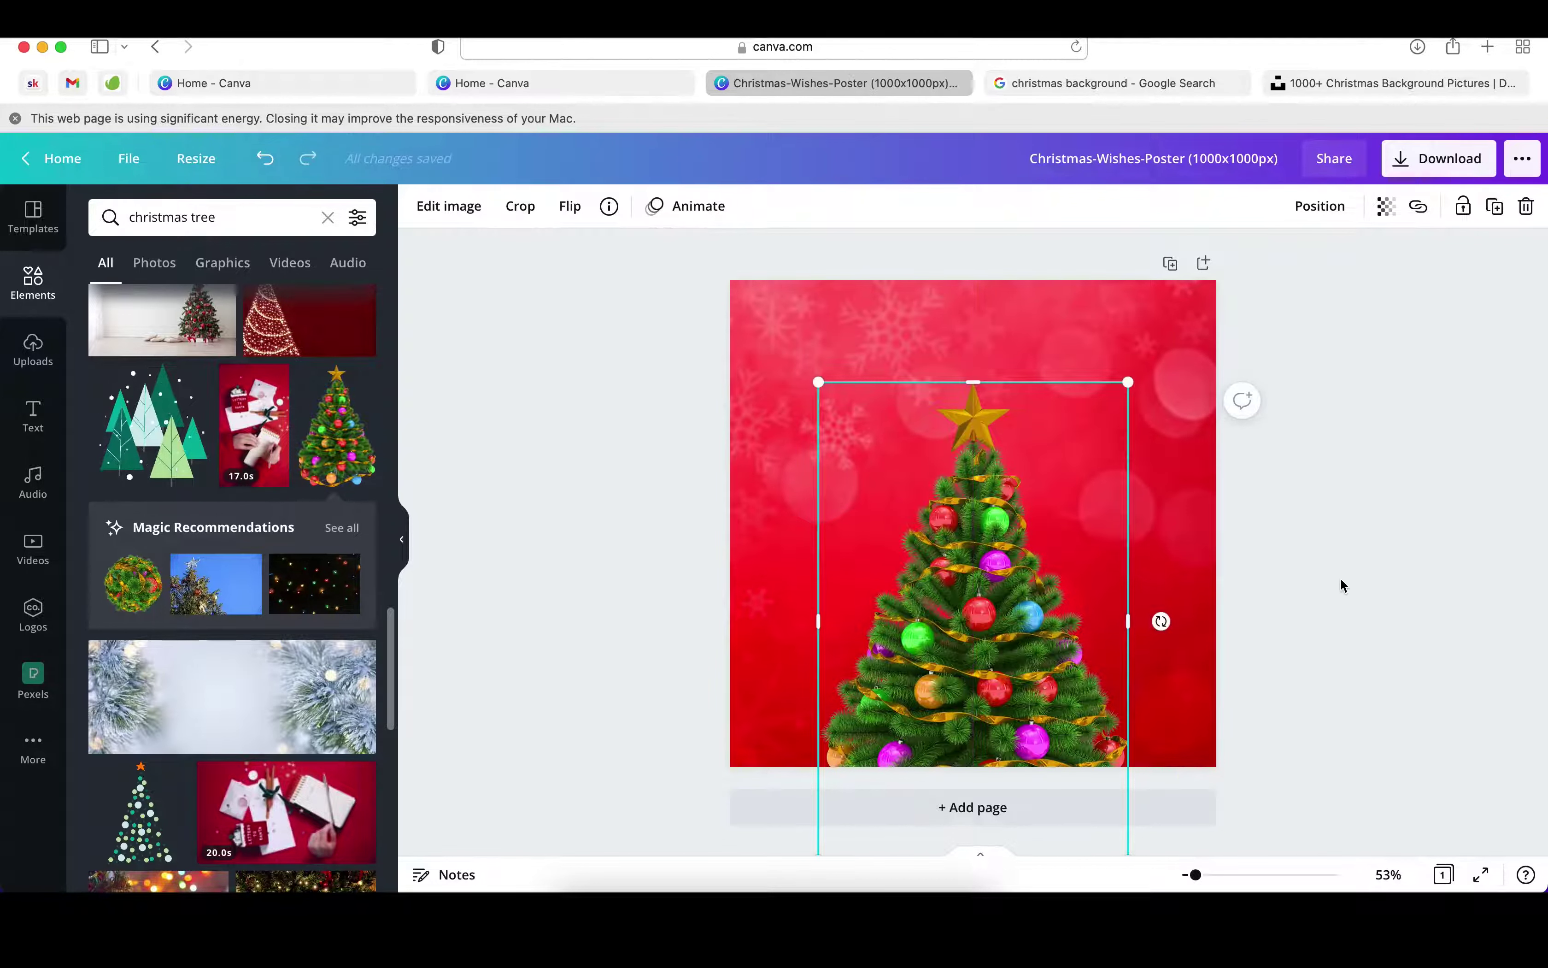
{"action": "left_click", "coordinate": [1181, 353]}
{"action": "left_click", "coordinate": [252, 217]}
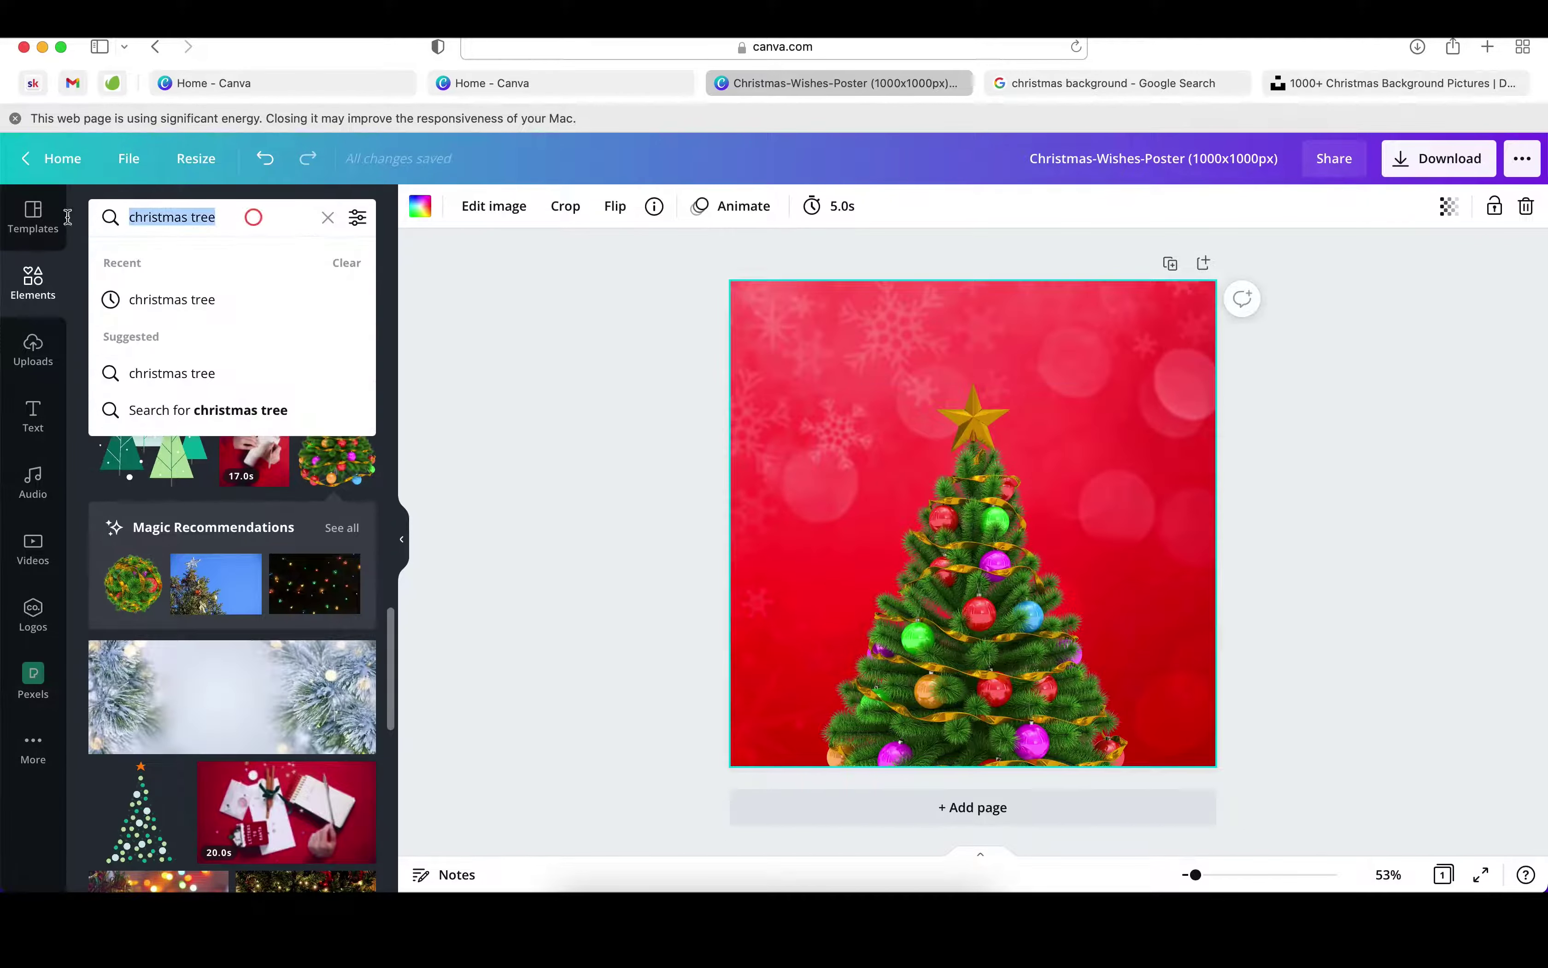
Step: Add an orange gradient wave, shrunk and flipped upside down, at 25 transparency
{"action": "type", "text": "grad"}
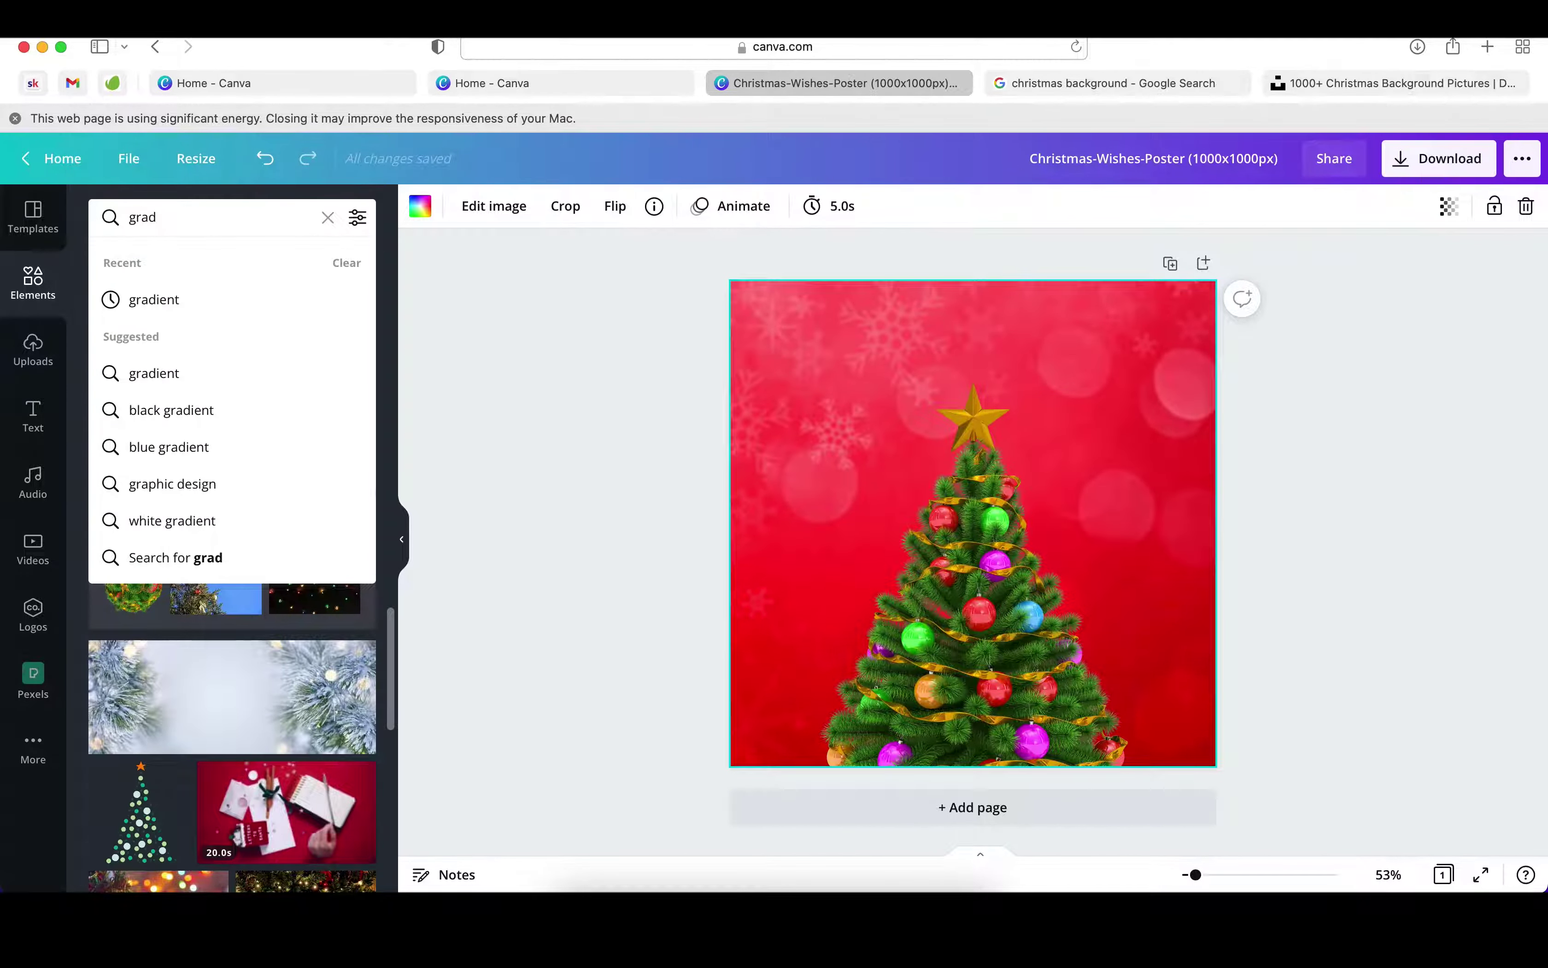
{"action": "left_click", "coordinate": [234, 370]}
{"action": "scroll", "coordinate": [344, 572], "scroll_direction": "down", "scroll_amount": 2}
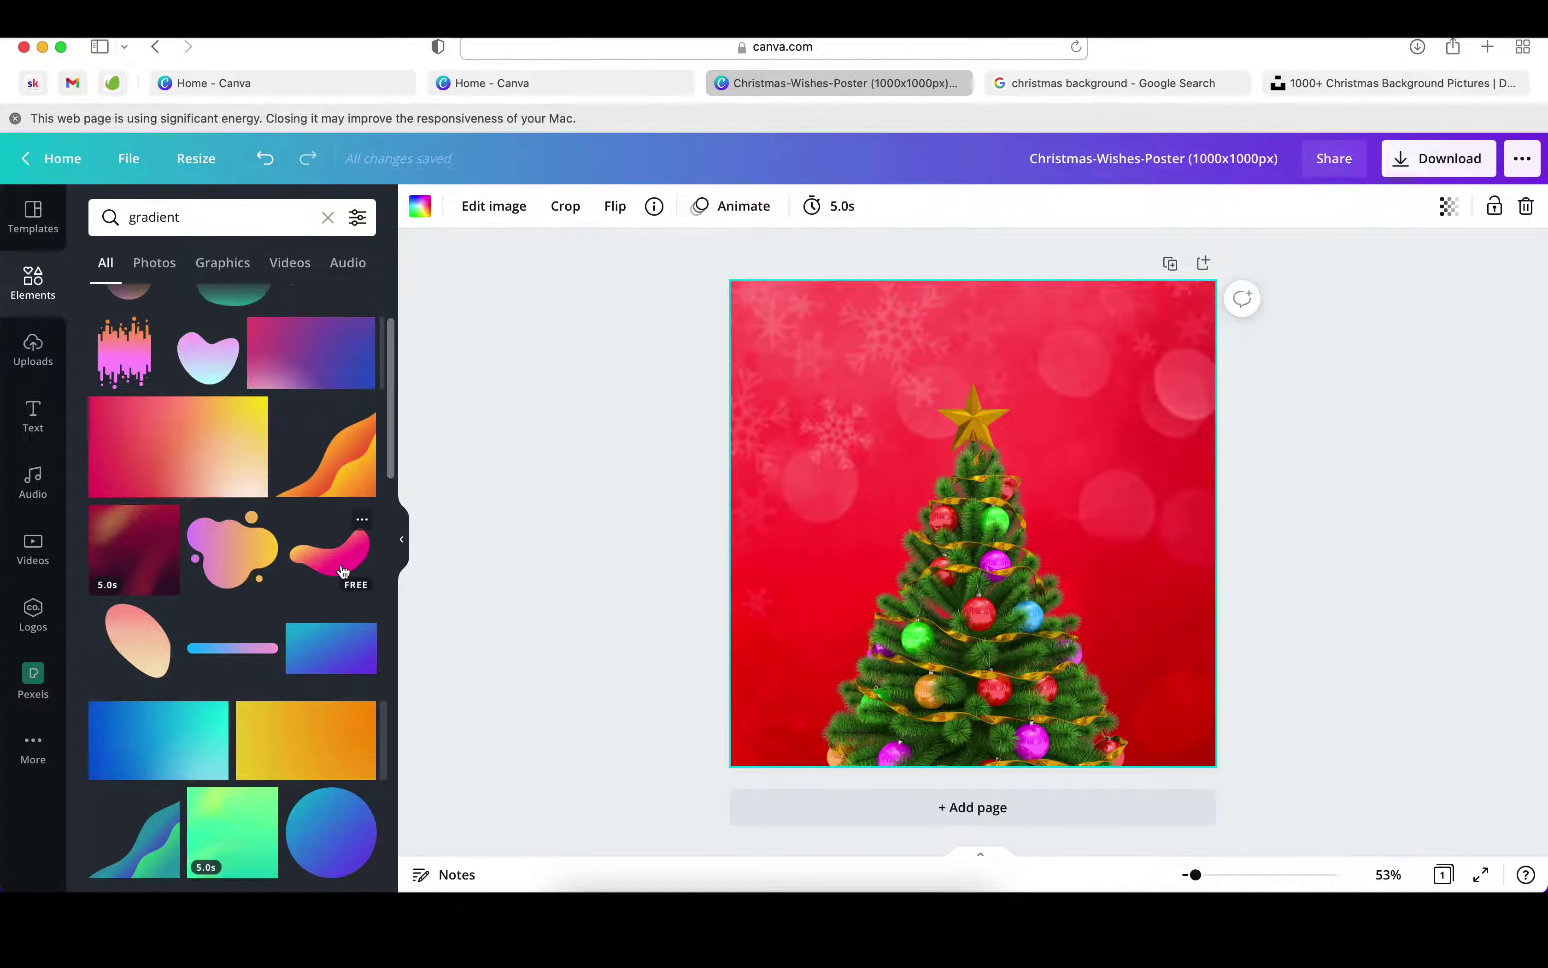
{"action": "left_click", "coordinate": [338, 459]}
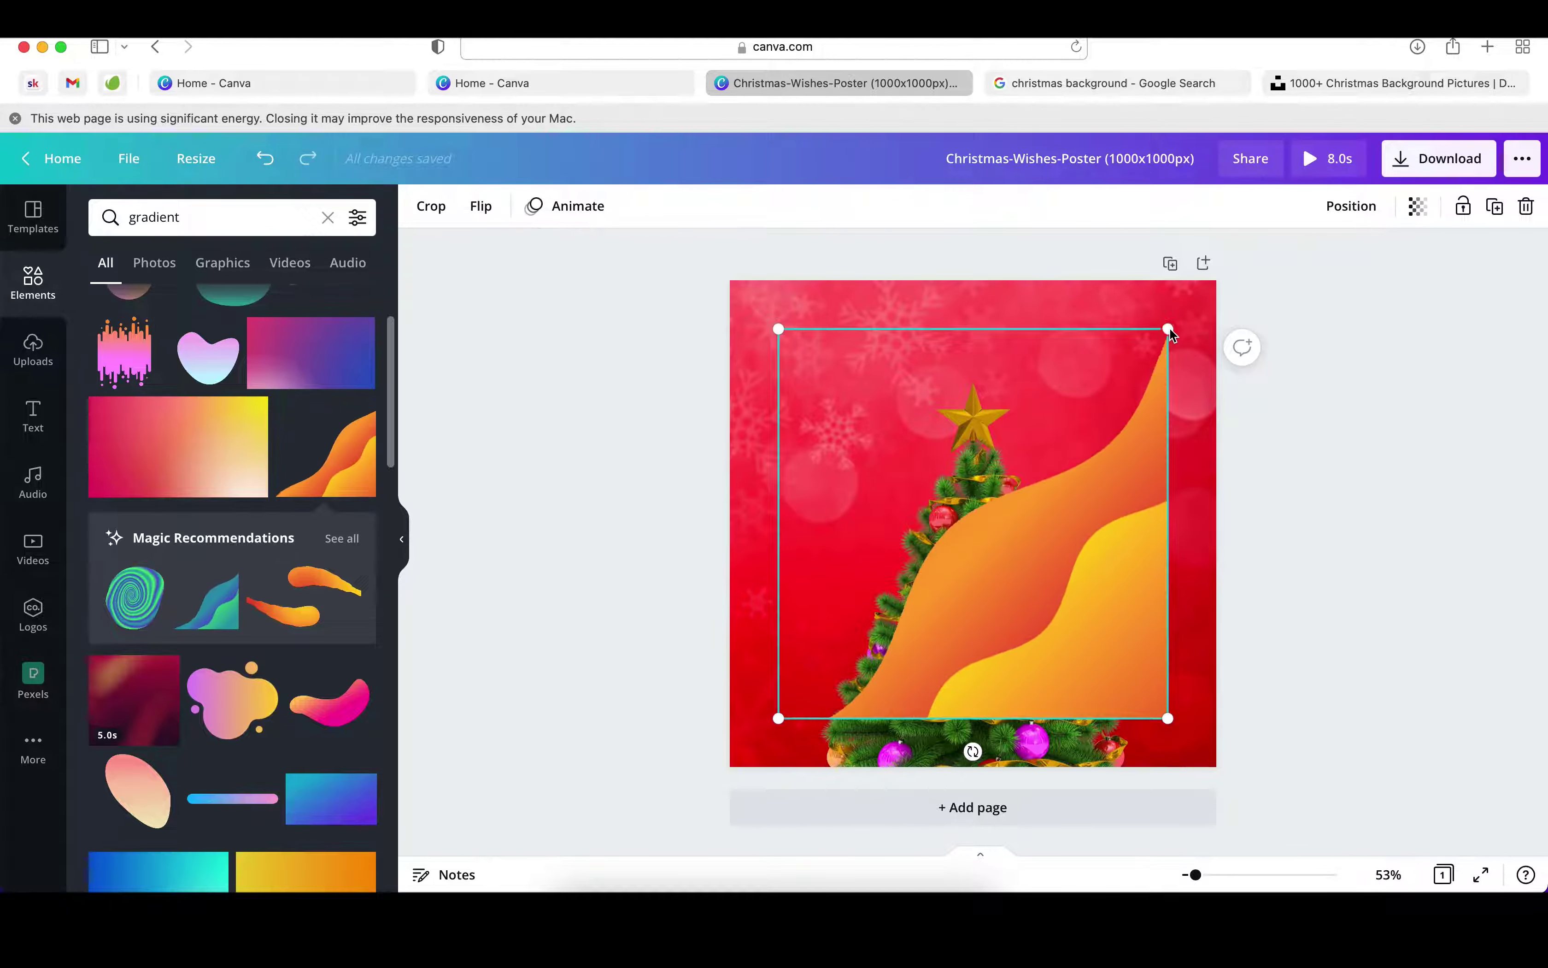
{"action": "left_click_drag", "start_coordinate": [1168, 329], "coordinate": [1023, 567]}
{"action": "mouse_move", "coordinate": [1019, 732]}
{"action": "left_mouse_down"}
{"action": "mouse_move", "coordinate": [889, 522]}
{"action": "mouse_move", "coordinate": [825, 287]}
{"action": "left_mouse_up"}
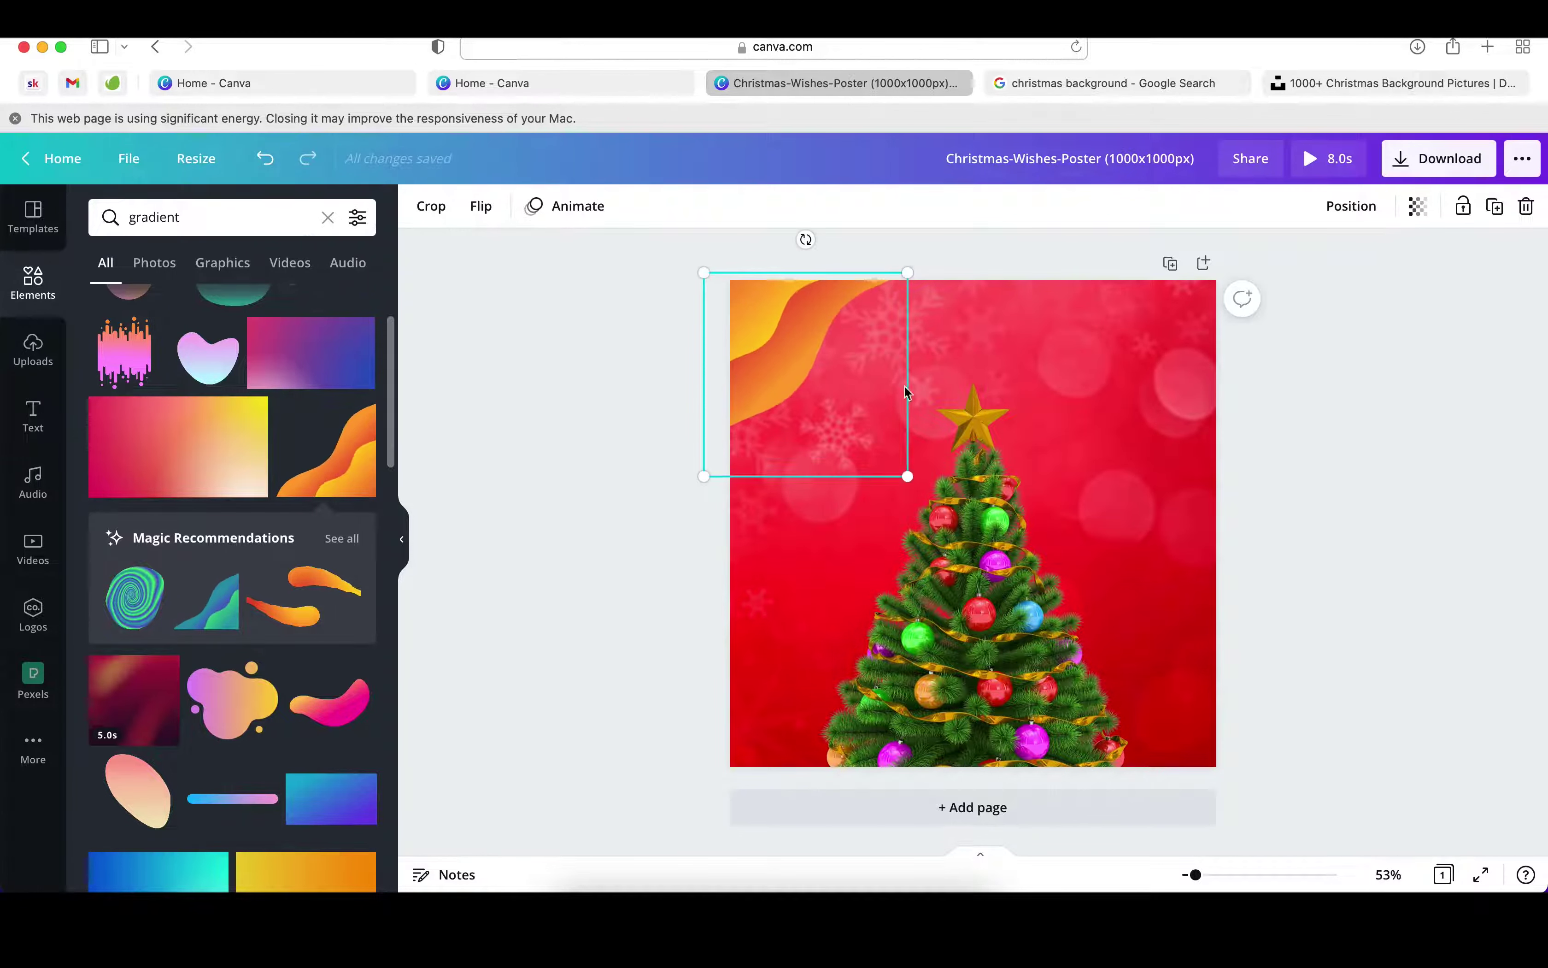
{"action": "left_click", "coordinate": [1417, 206]}
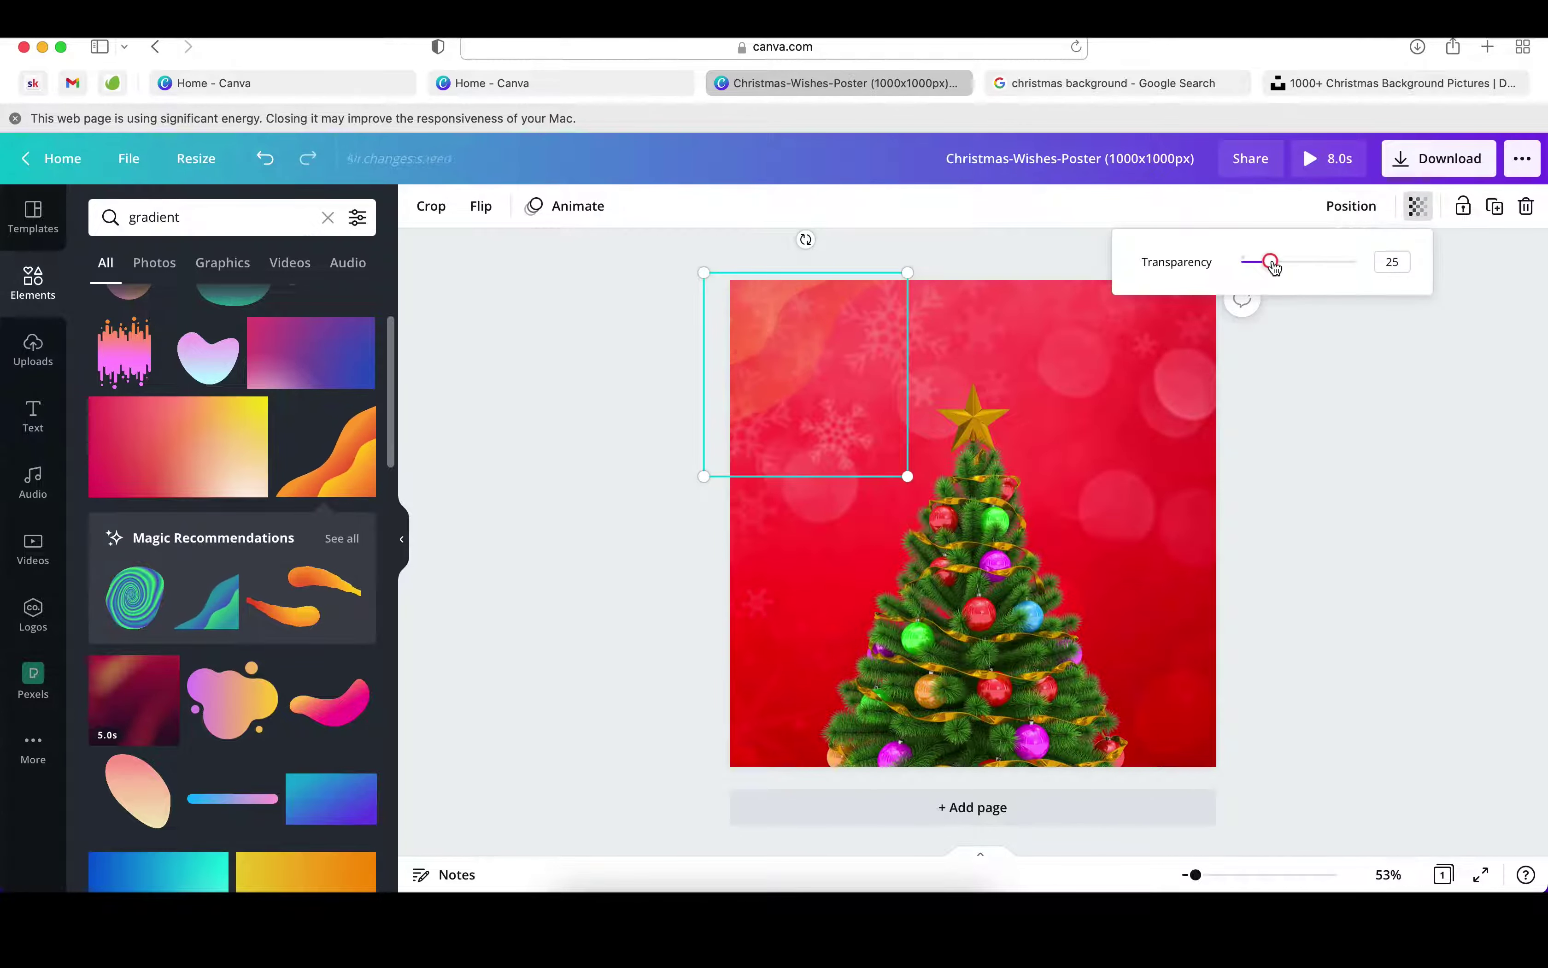
{"action": "left_click", "coordinate": [1400, 486]}
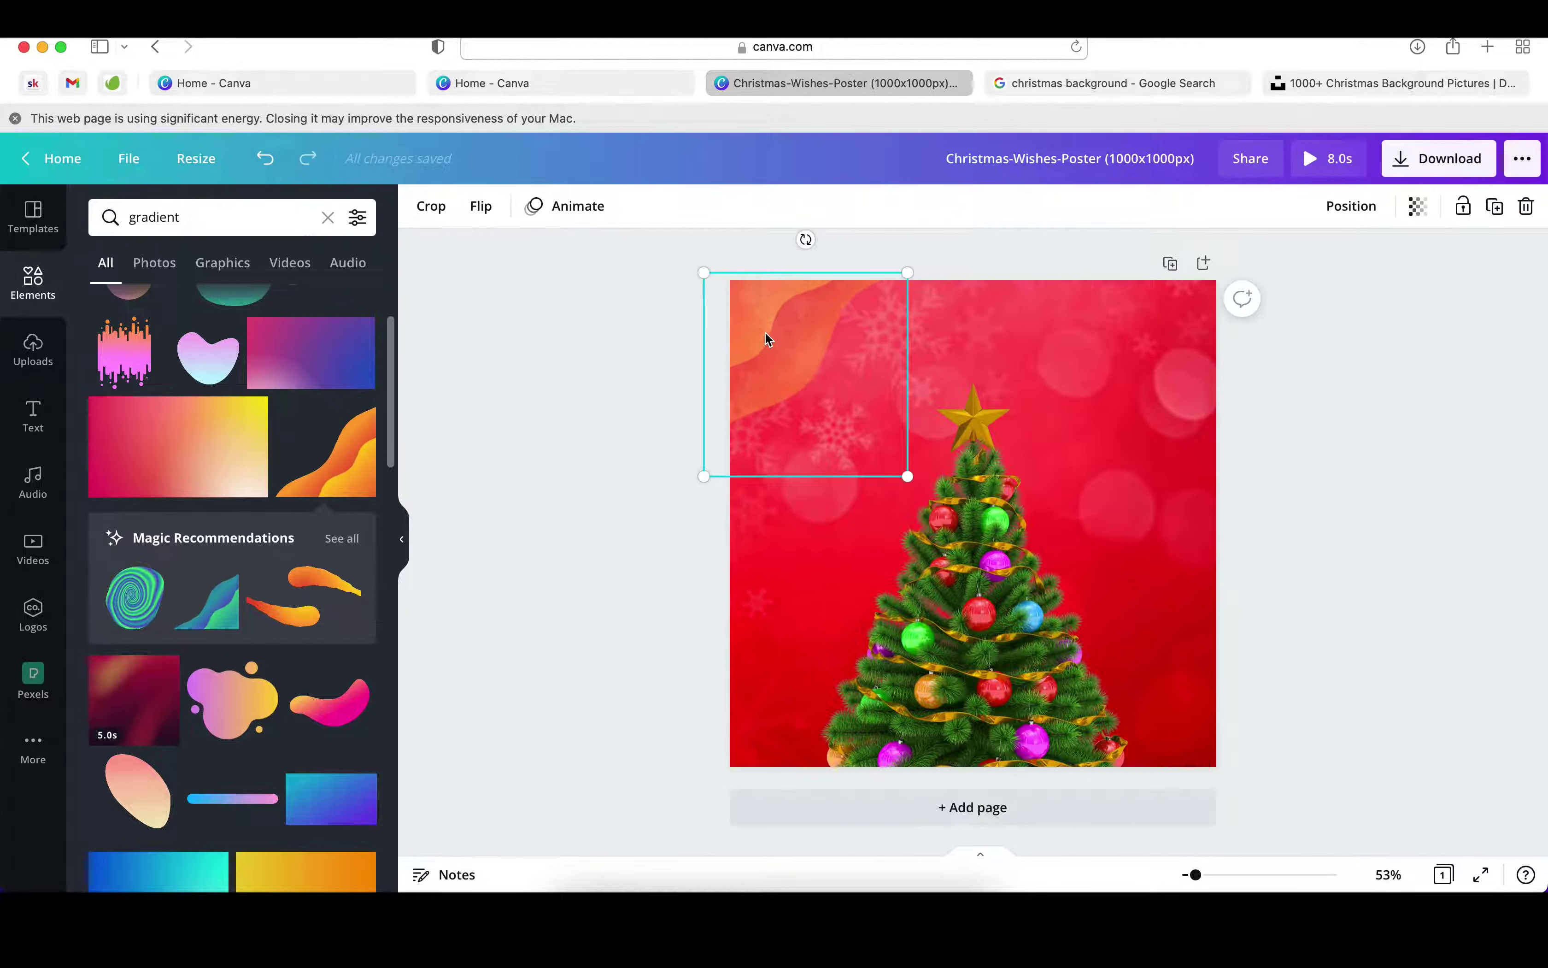
Step: Duplicate the wave, mirror it horizontally and move it to the top-right corner
{"action": "key", "text": "super+d"}
{"action": "left_click", "coordinate": [484, 215]}
{"action": "left_click", "coordinate": [512, 259]}
{"action": "left_click_drag", "start_coordinate": [1203, 354], "coordinate": [1203, 325]}
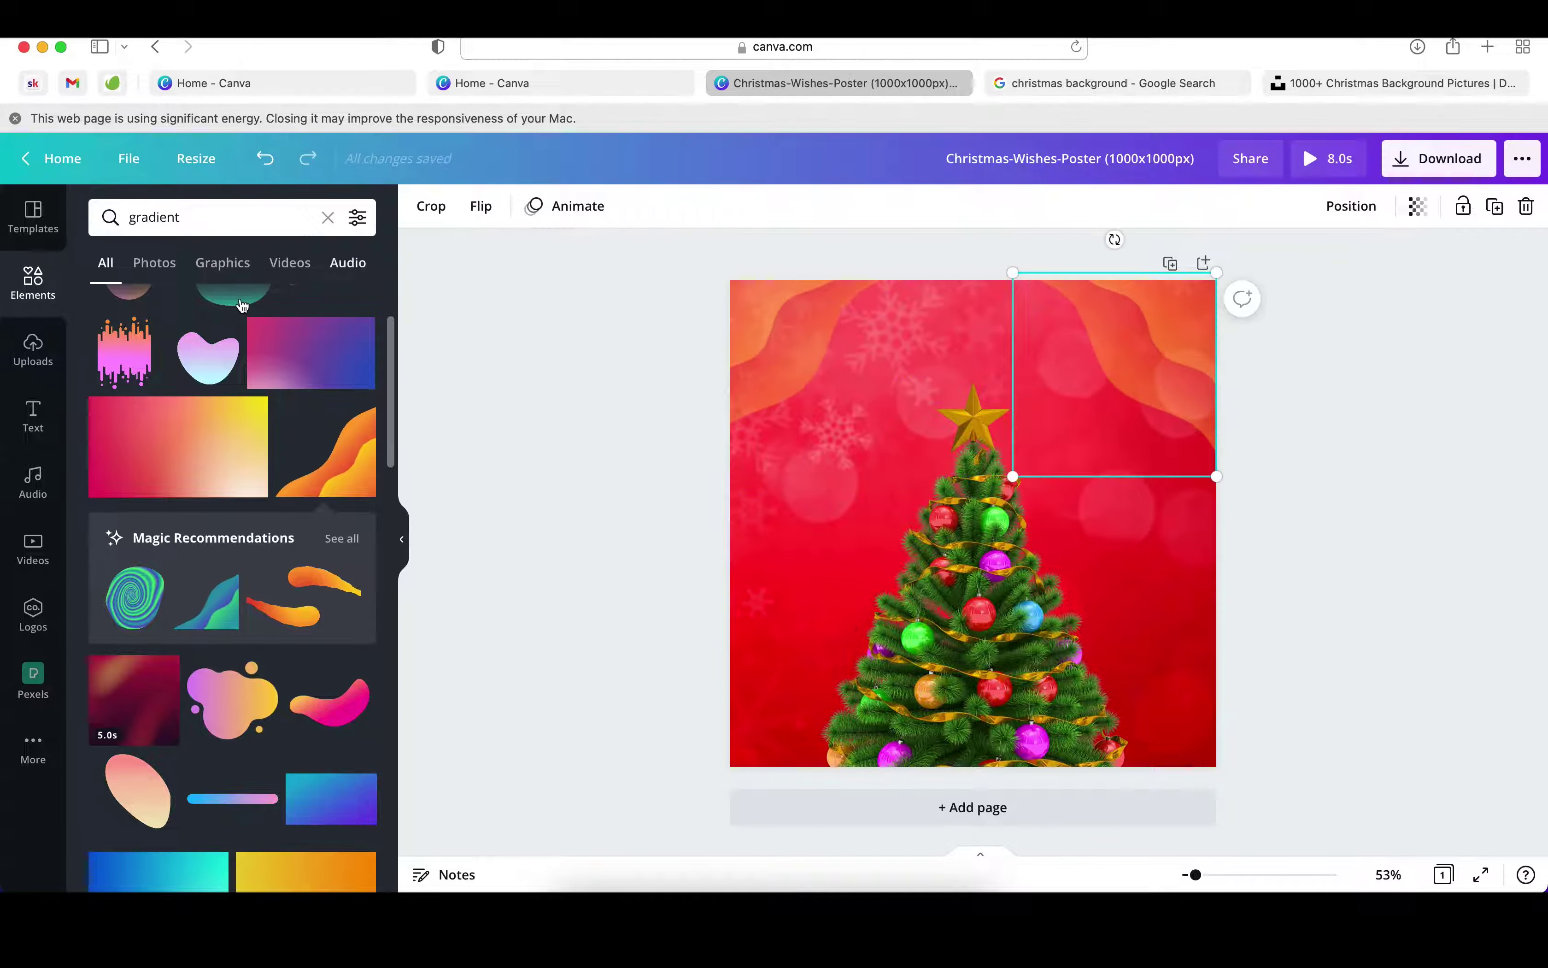
Step: Try a dark red gradient from the gradient results and remove it again
{"action": "left_click", "coordinate": [220, 217]}
{"action": "scroll", "coordinate": [231, 576], "scroll_direction": "down", "scroll_amount": 5}
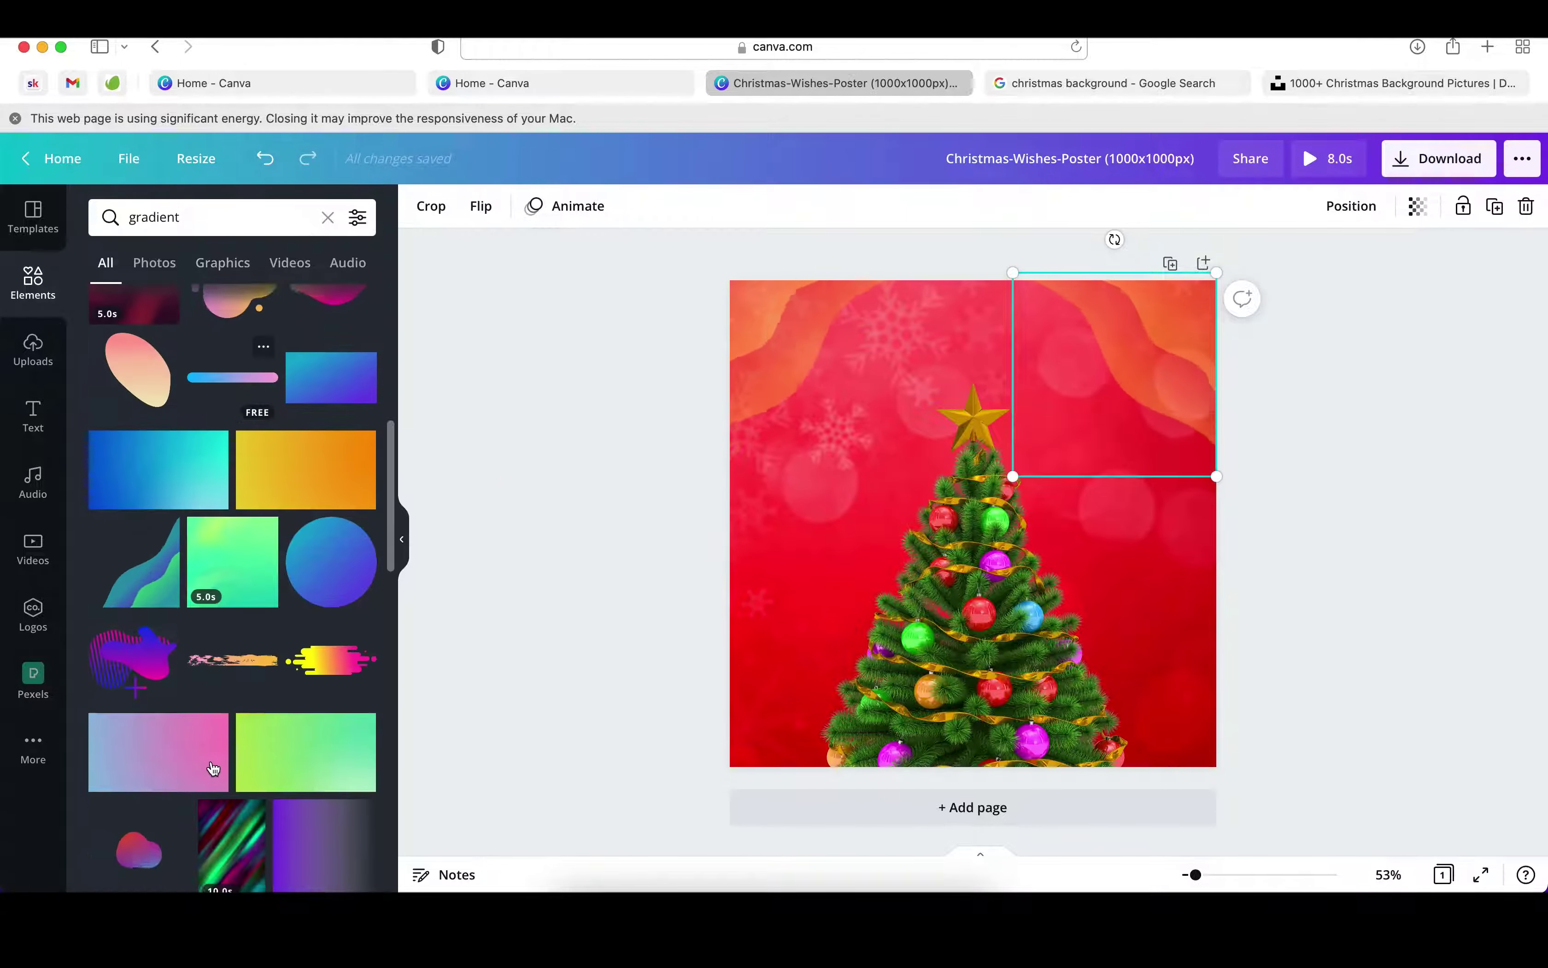
{"action": "scroll", "coordinate": [224, 640], "scroll_direction": "down", "scroll_amount": 5}
{"action": "scroll", "coordinate": [213, 768], "scroll_direction": "down", "scroll_amount": 5}
{"action": "scroll", "coordinate": [213, 768], "scroll_direction": "down", "scroll_amount": 5}
{"action": "scroll", "coordinate": [301, 522], "scroll_direction": "down", "scroll_amount": 2}
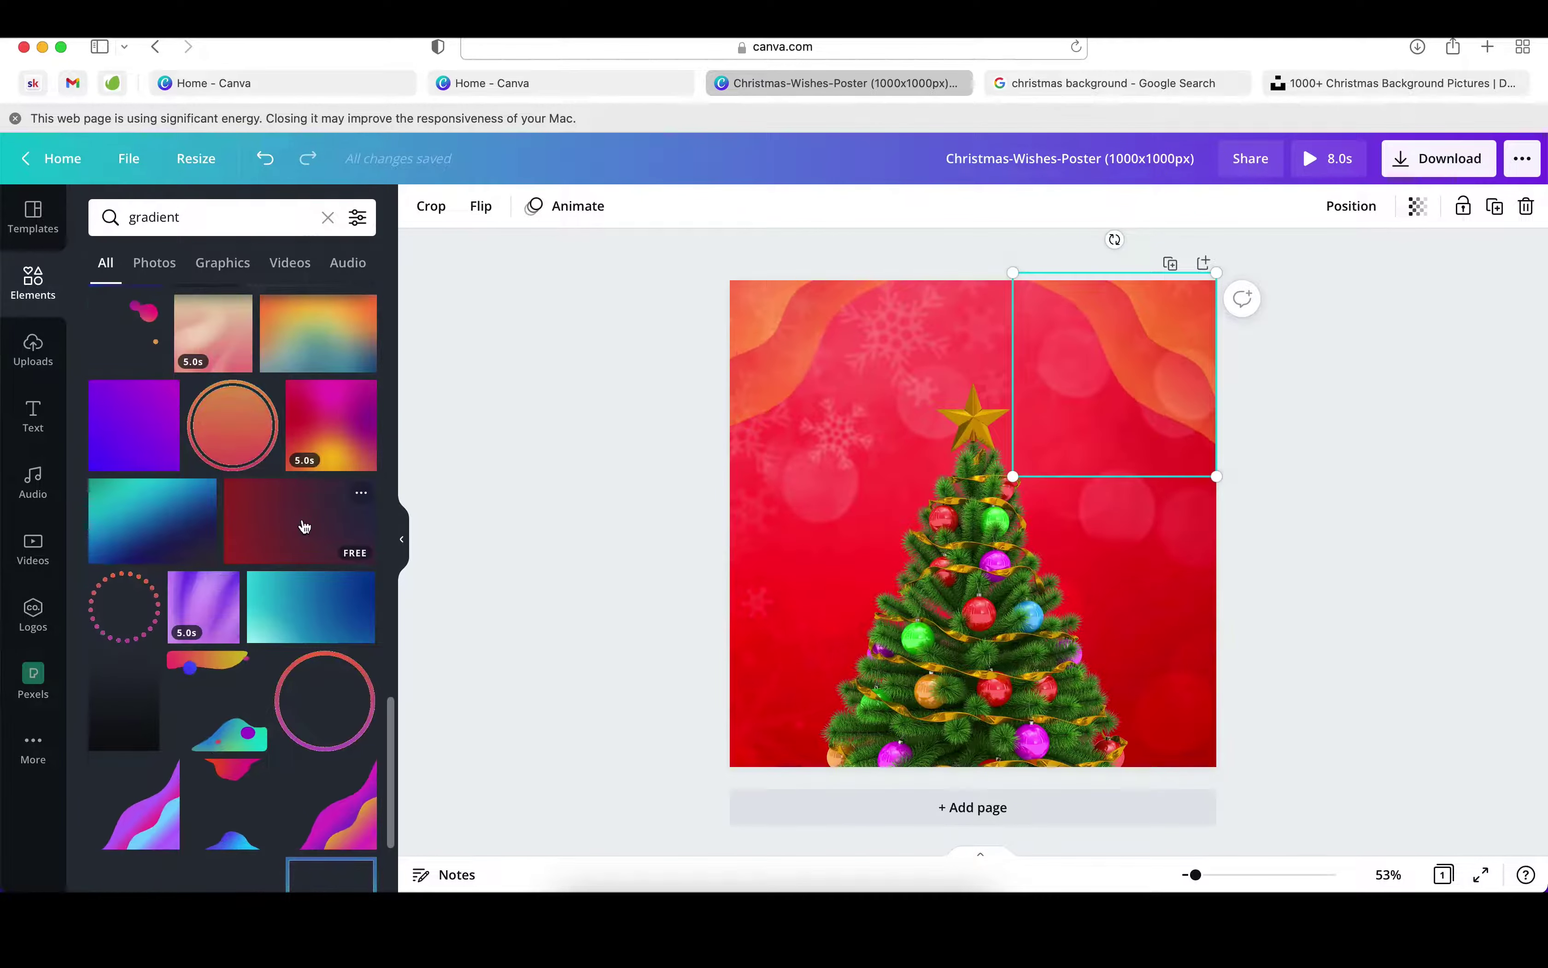
{"action": "left_click", "coordinate": [300, 522]}
{"action": "key", "text": "Delete"}
{"action": "scroll", "coordinate": [301, 640], "scroll_direction": "down", "scroll_amount": 3}
{"action": "scroll", "coordinate": [307, 671], "scroll_direction": "down", "scroll_amount": 3}
{"action": "scroll", "coordinate": [311, 683], "scroll_direction": "down", "scroll_amount": 3}
{"action": "scroll", "coordinate": [166, 481], "scroll_direction": "down", "scroll_amount": 3}
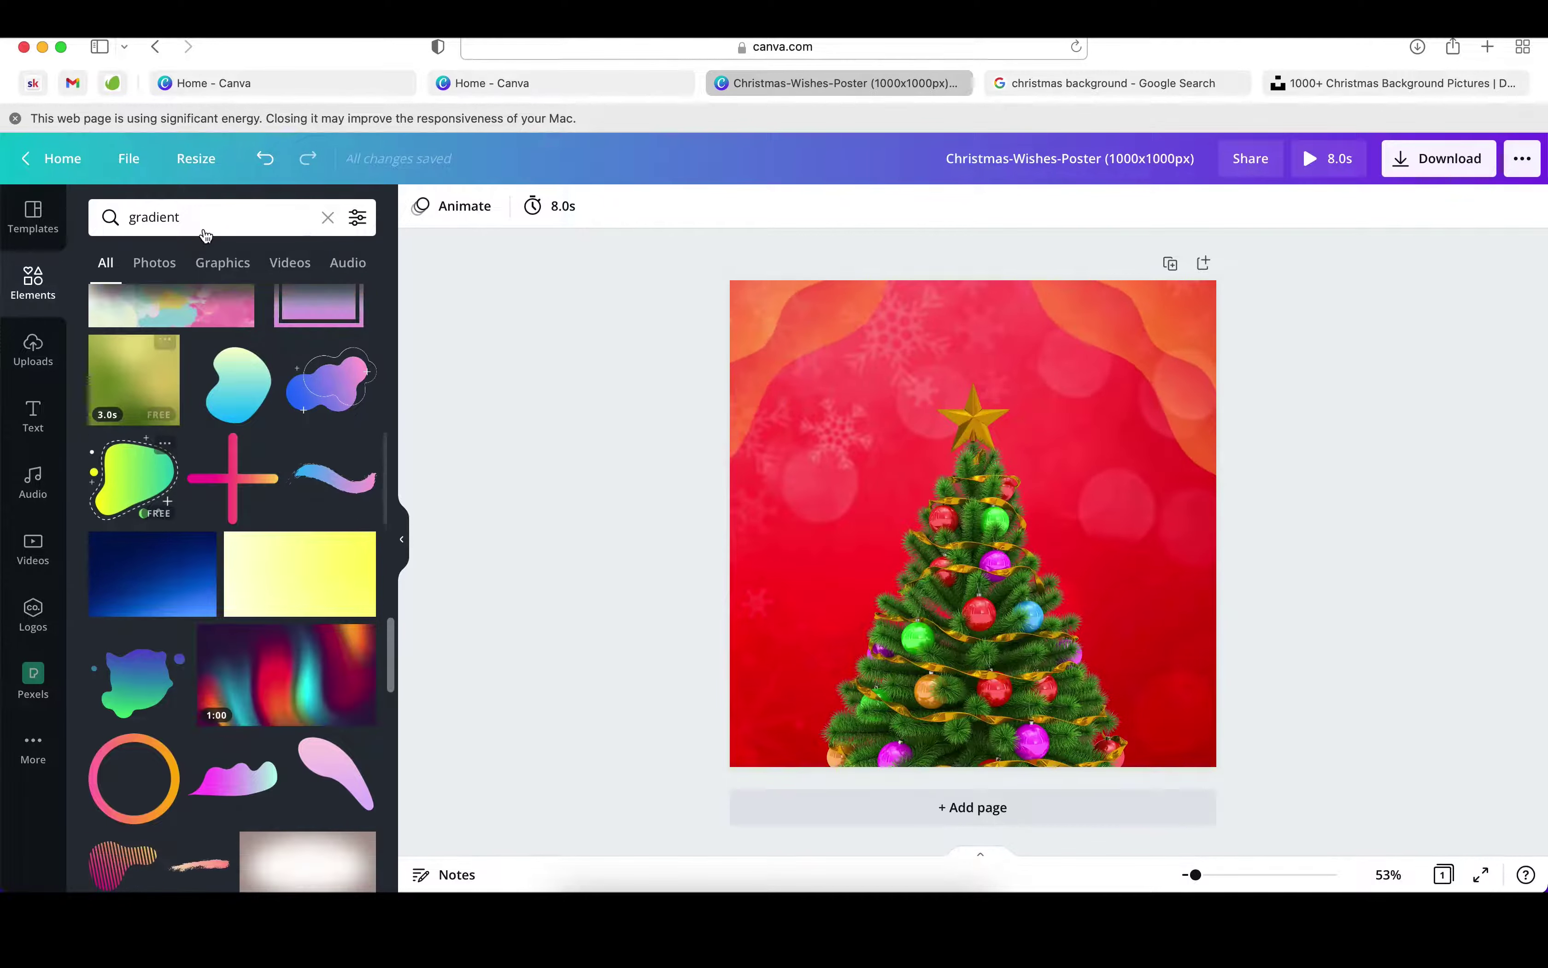
Step: Lay a red gradient from a 'gradient+red' search over the page at transparency 56
{"action": "left_click", "coordinate": [205, 217]}
{"action": "type", "text": "+red"}
{"action": "key", "text": "Return"}
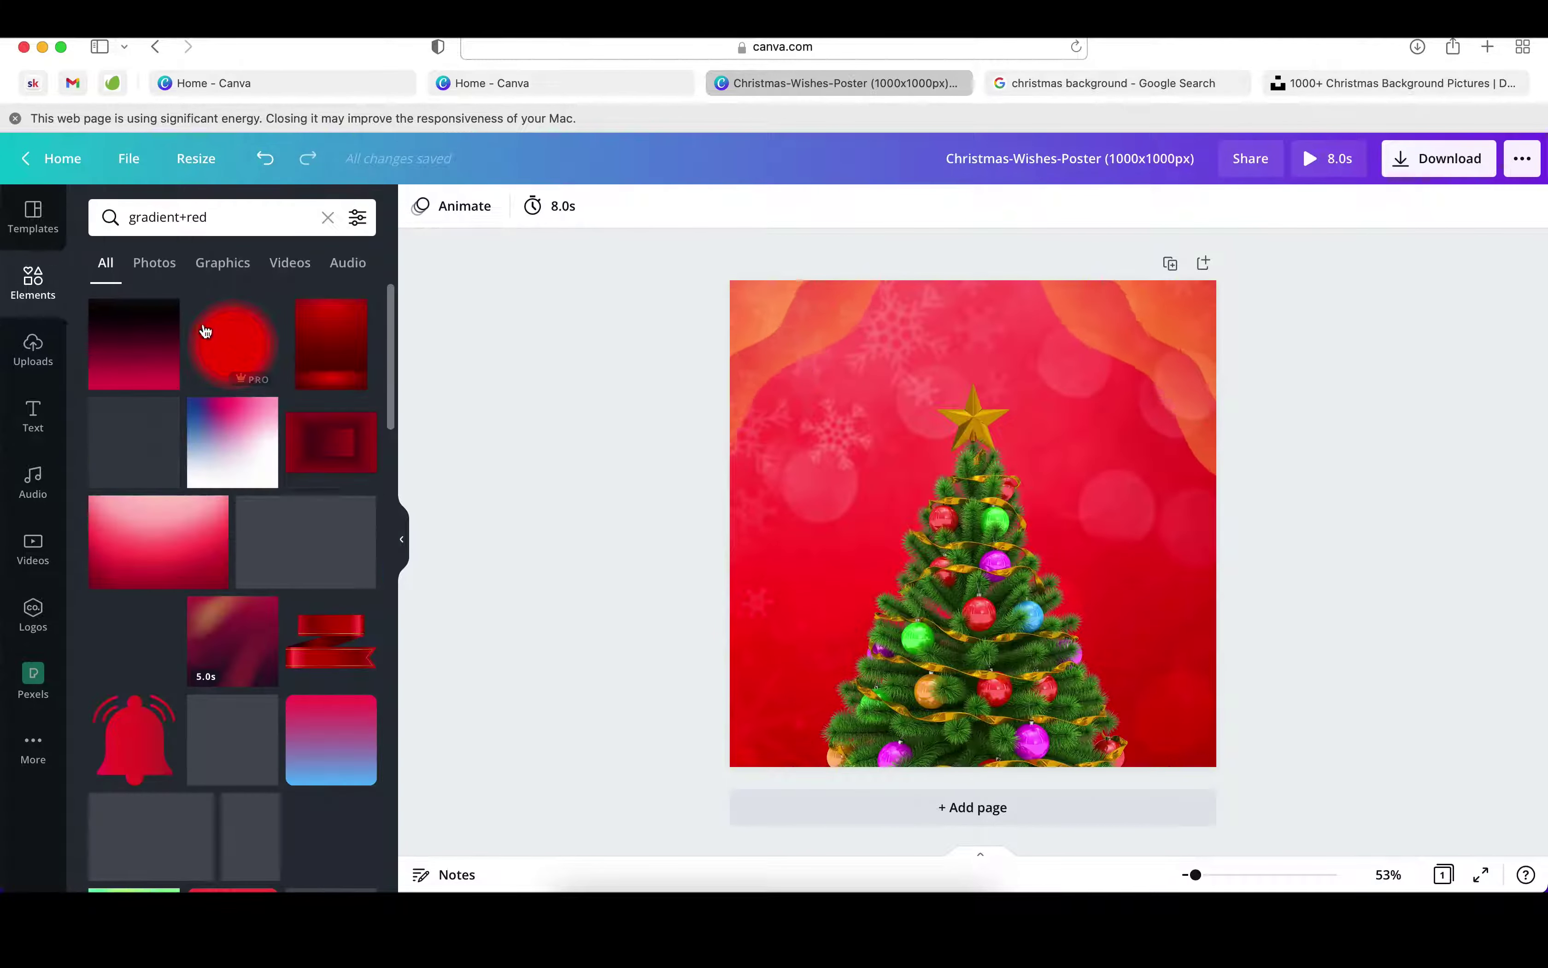
{"action": "left_click", "coordinate": [285, 552]}
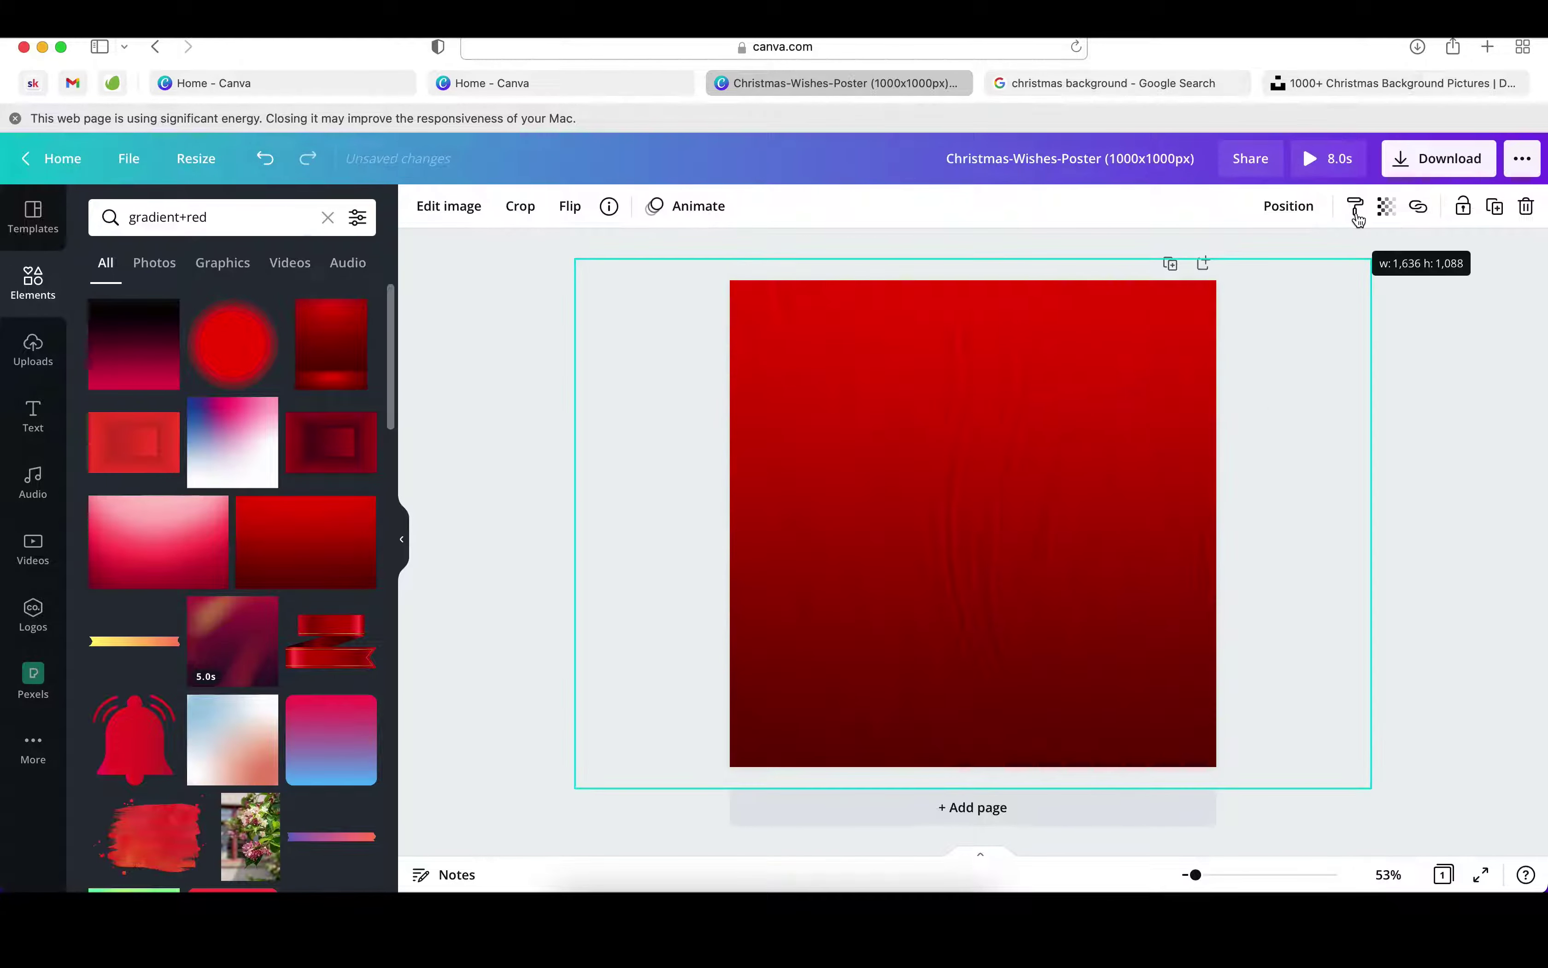
{"action": "left_click", "coordinate": [1384, 209]}
{"action": "mouse_move", "coordinate": [1296, 267]}
{"action": "left_mouse_down"}
{"action": "mouse_move", "coordinate": [1253, 273]}
{"action": "mouse_move", "coordinate": [1274, 274]}
{"action": "left_mouse_up"}
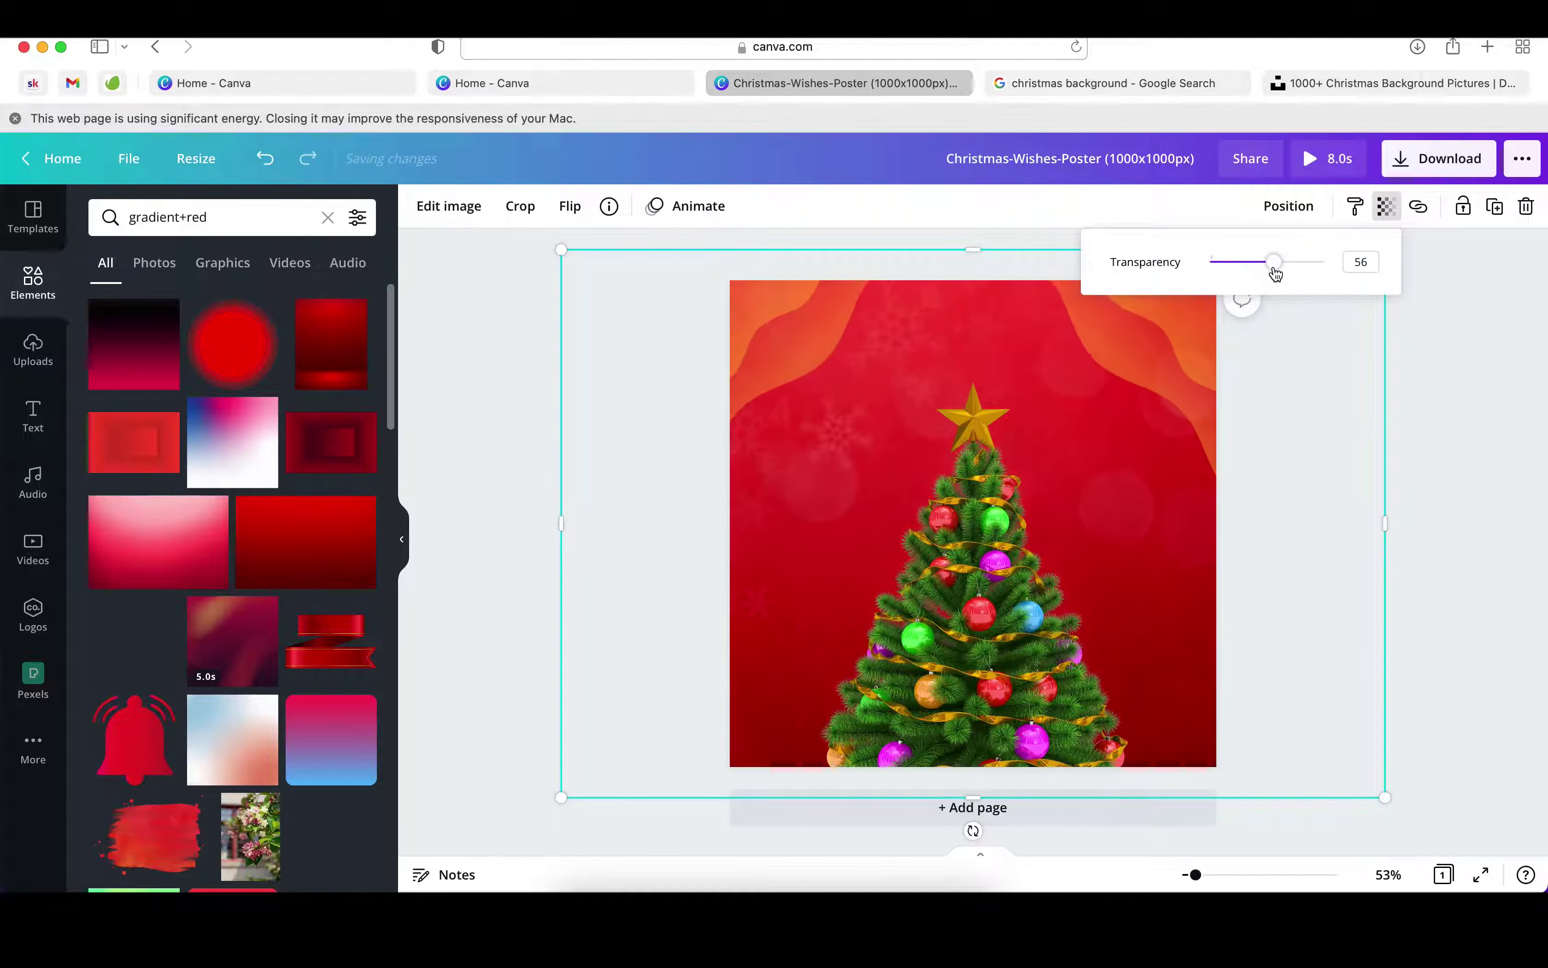
Step: Search the Elements library for 'star'
{"action": "left_click", "coordinate": [211, 217]}
{"action": "type", "text": "star"}
{"action": "key", "text": "Return"}
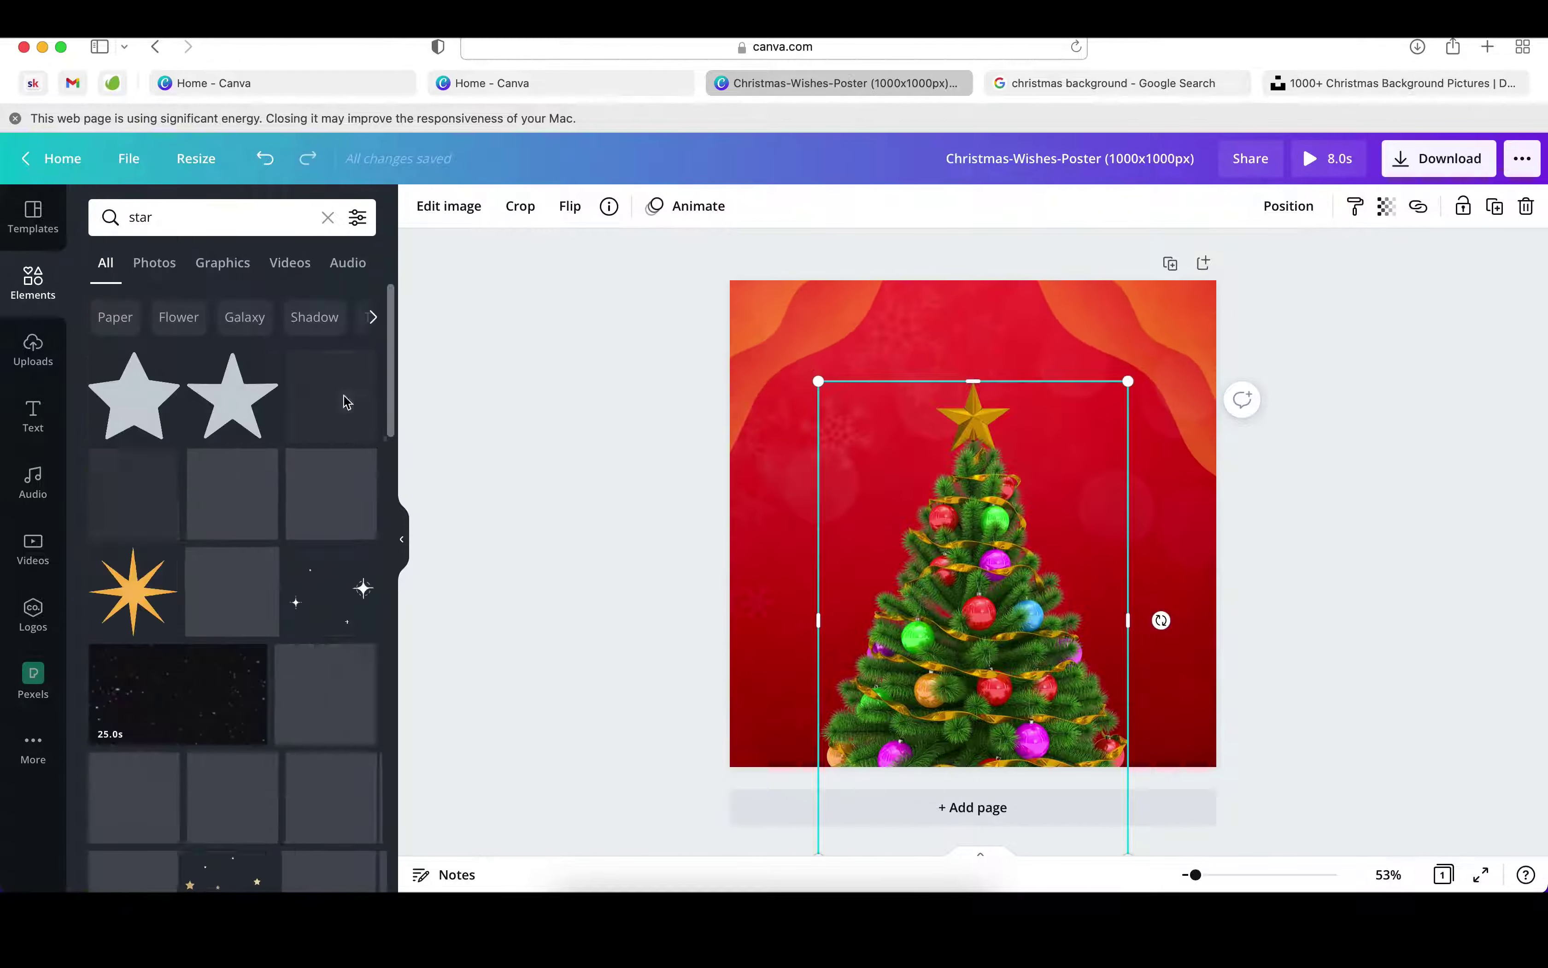
Step: Browse star results, applying then removing the Pro-only filter
{"action": "left_click", "coordinate": [367, 215]}
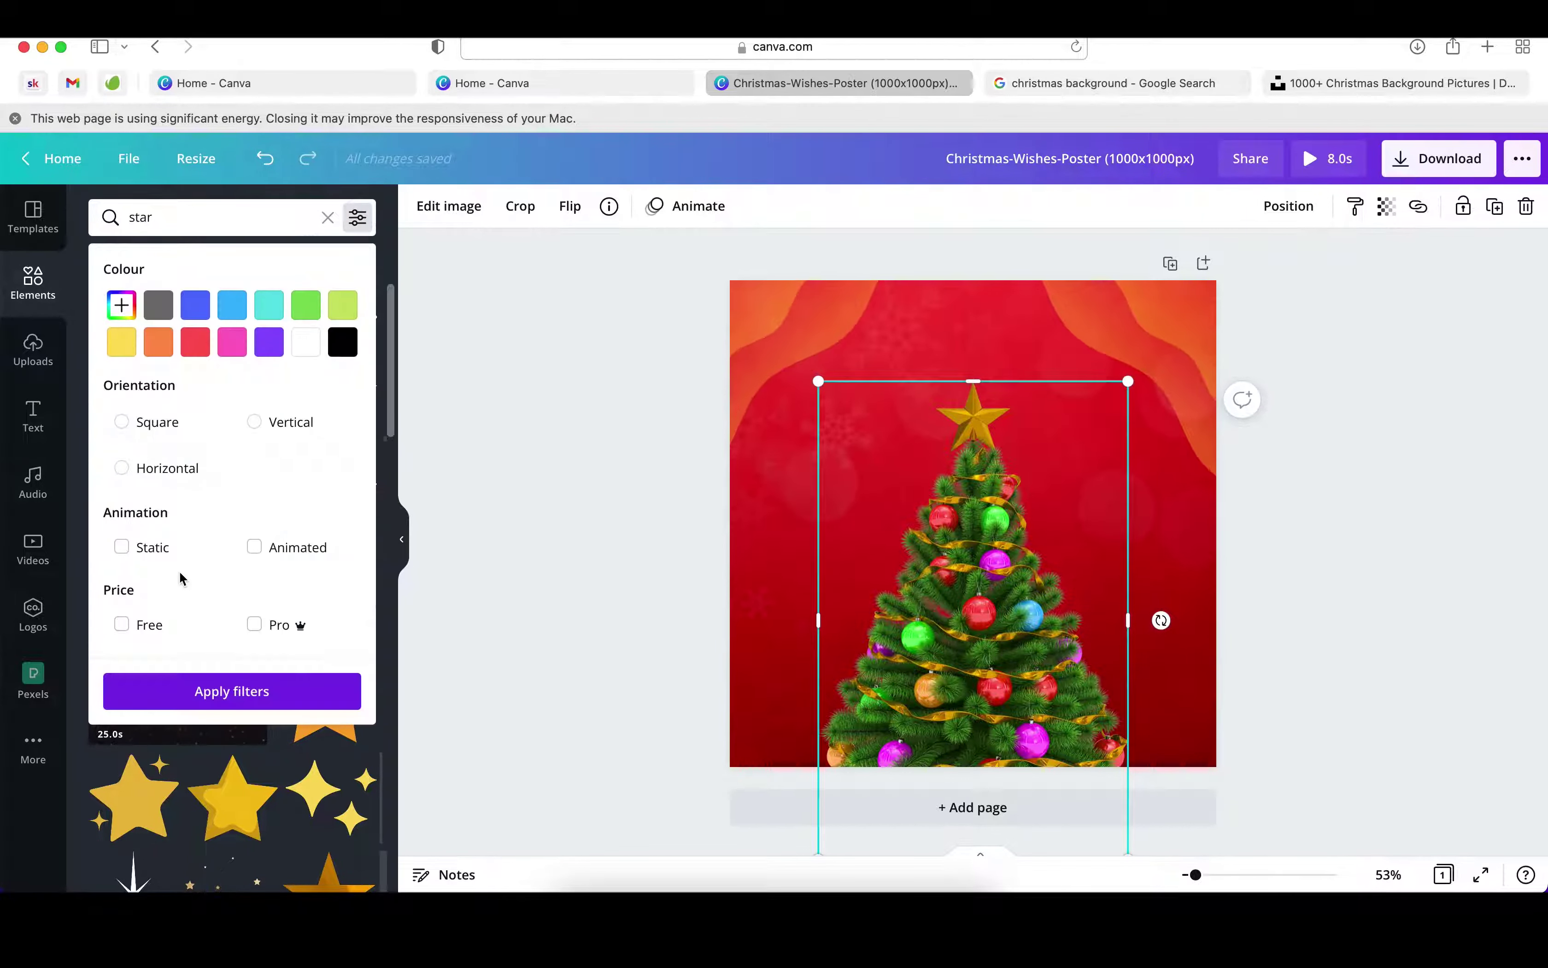
{"action": "left_click", "coordinate": [287, 627]}
{"action": "left_click", "coordinate": [232, 691]}
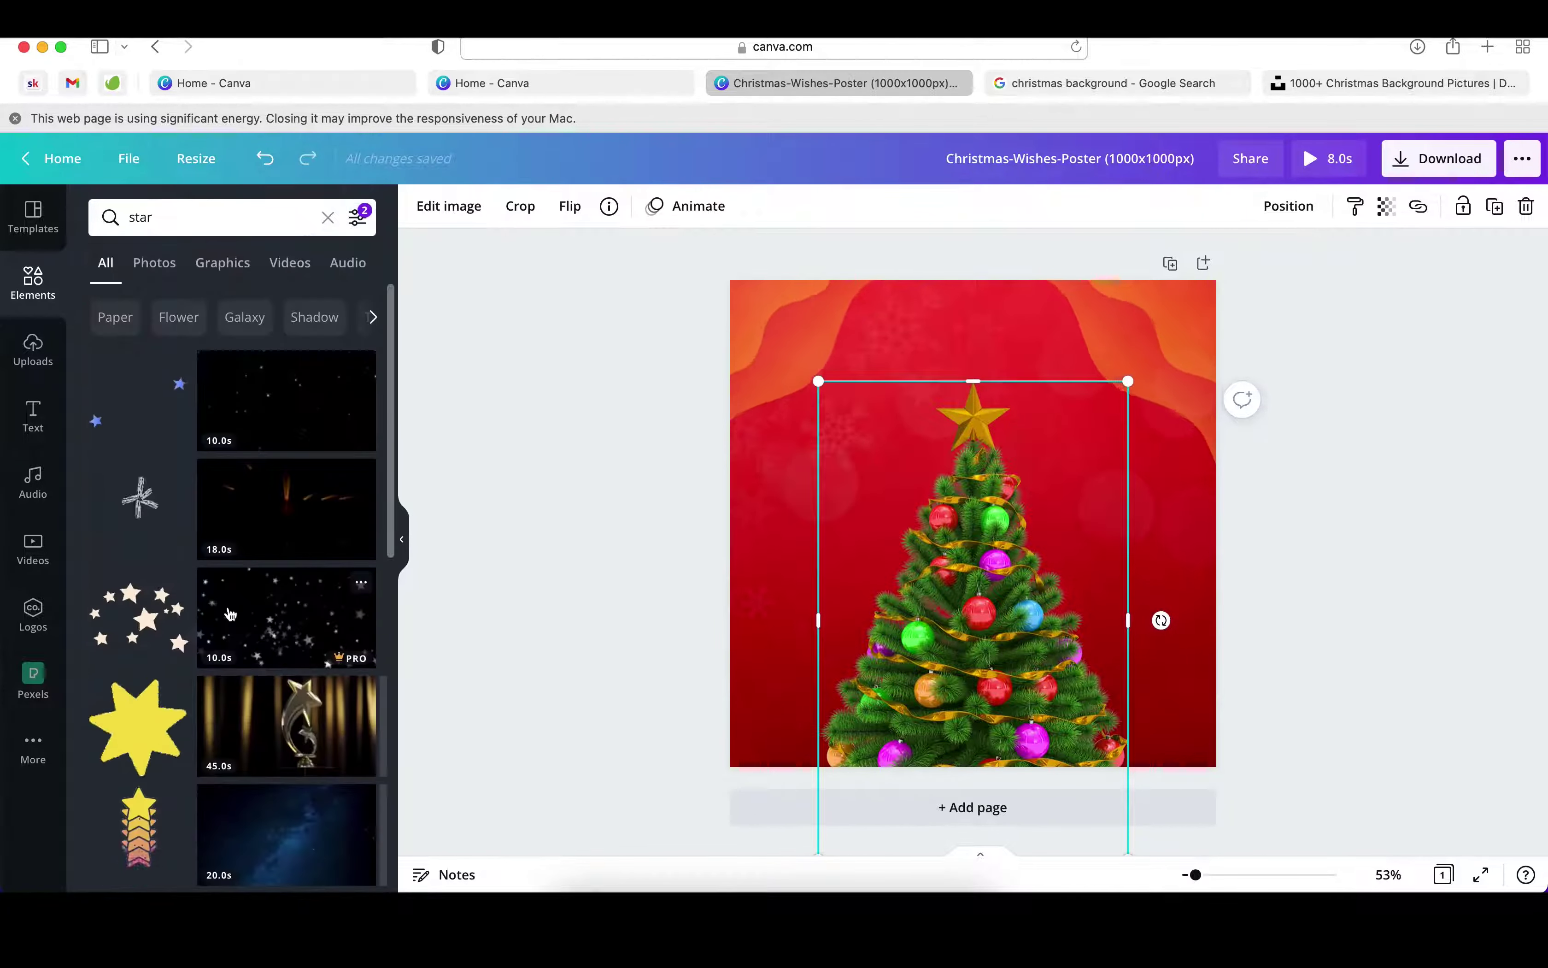
{"action": "scroll", "coordinate": [135, 640], "scroll_direction": "down", "scroll_amount": 3}
{"action": "scroll", "coordinate": [134, 640], "scroll_direction": "down", "scroll_amount": 5}
{"action": "scroll", "coordinate": [135, 640], "scroll_direction": "down", "scroll_amount": 5}
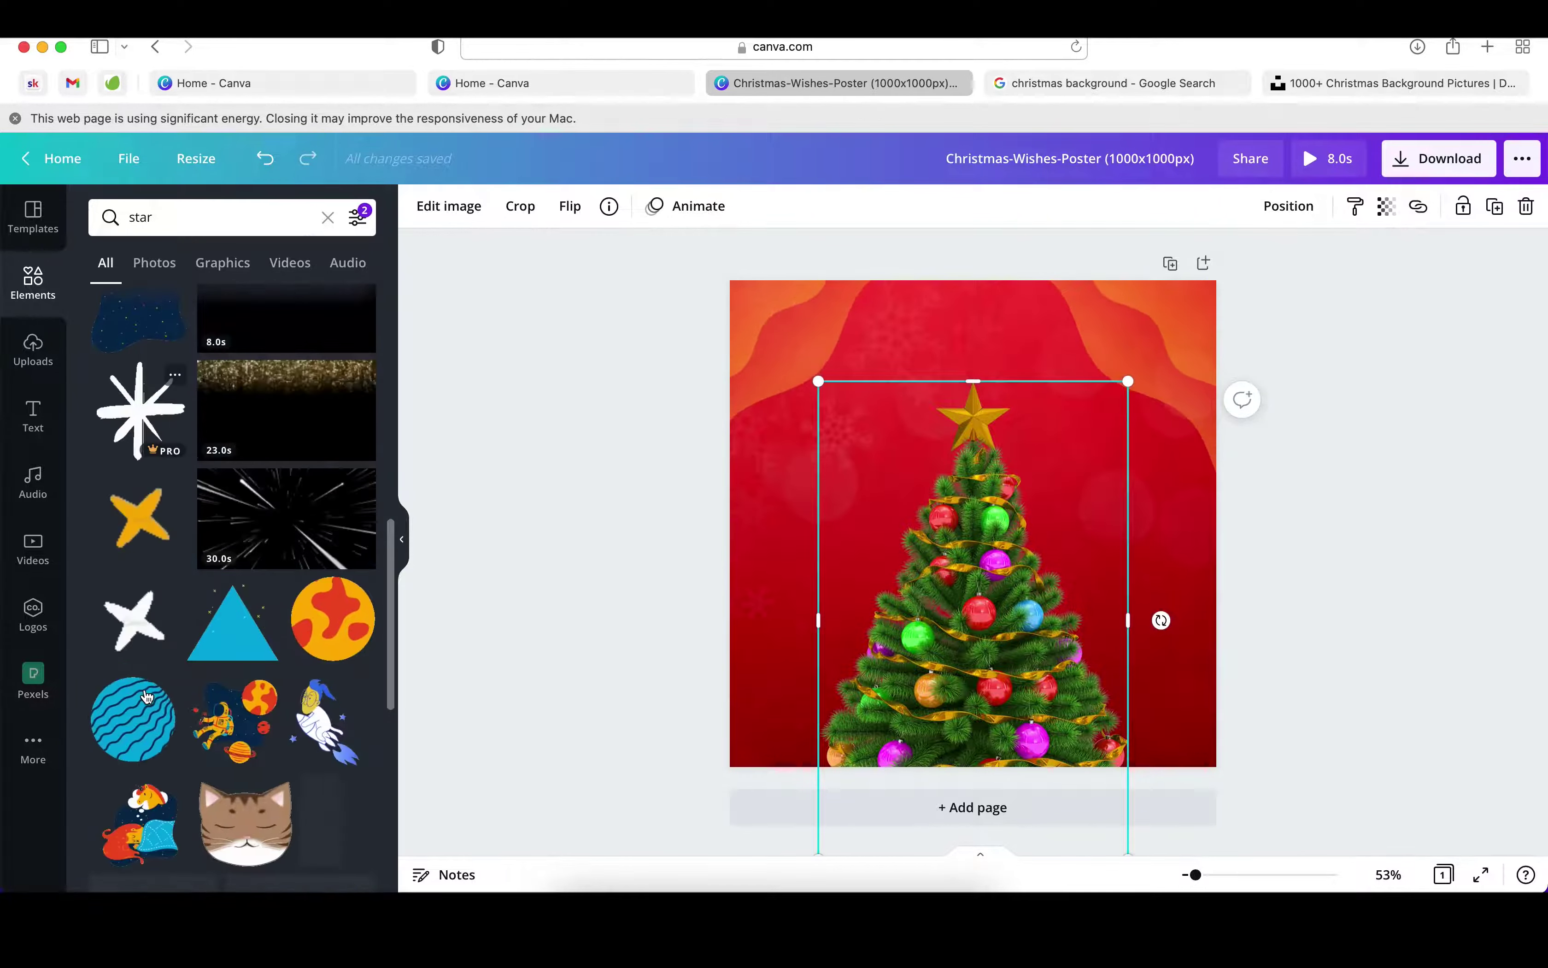
{"action": "left_click", "coordinate": [357, 217]}
{"action": "left_click", "coordinate": [249, 622]}
{"action": "left_click", "coordinate": [232, 691]}
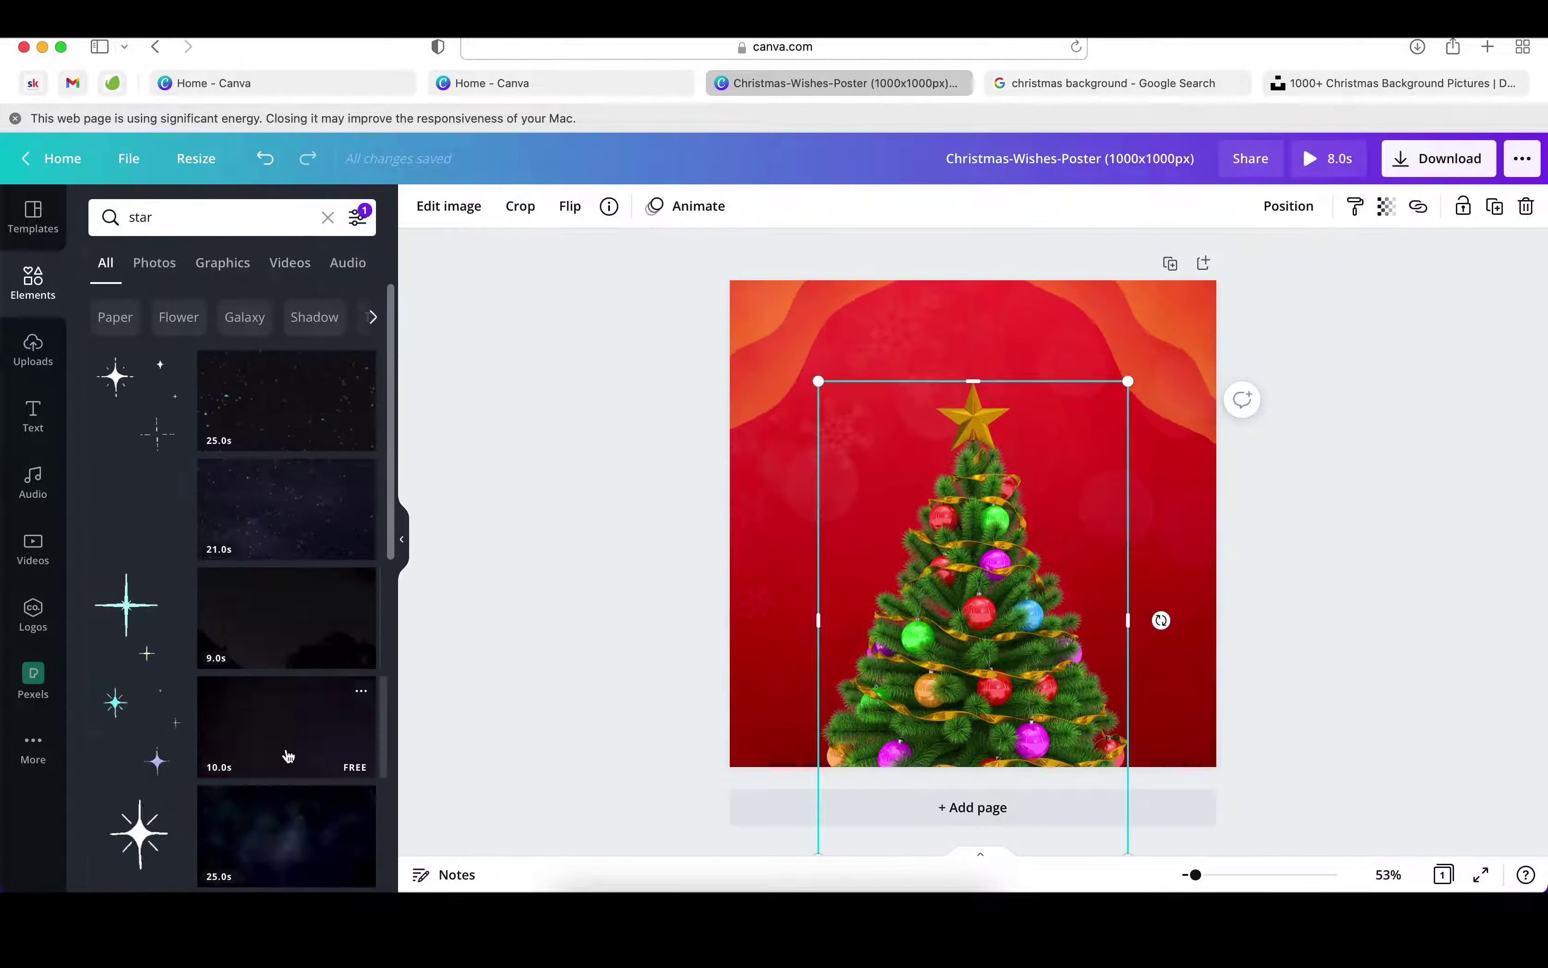
{"action": "scroll", "coordinate": [288, 755], "scroll_direction": "down", "scroll_amount": 5}
{"action": "scroll", "coordinate": [288, 756], "scroll_direction": "down", "scroll_amount": 1}
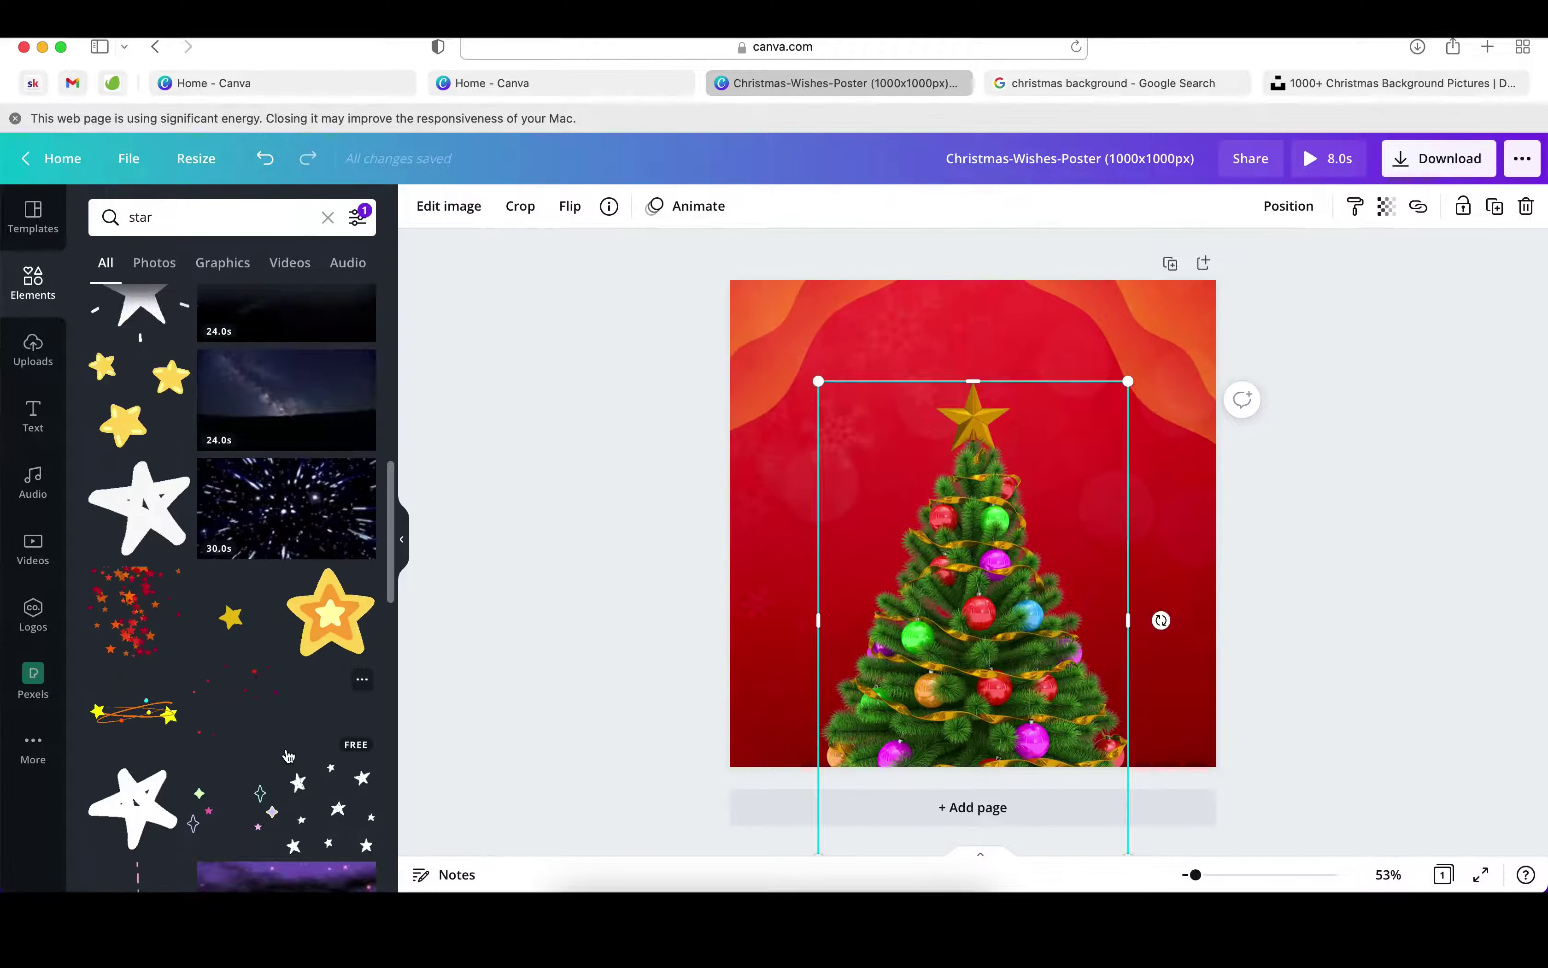
Step: Add the red scattered-stars graphic, shrink it and position it over the tree
{"action": "left_click", "coordinate": [149, 600]}
{"action": "left_click_drag", "start_coordinate": [979, 608], "coordinate": [982, 803]}
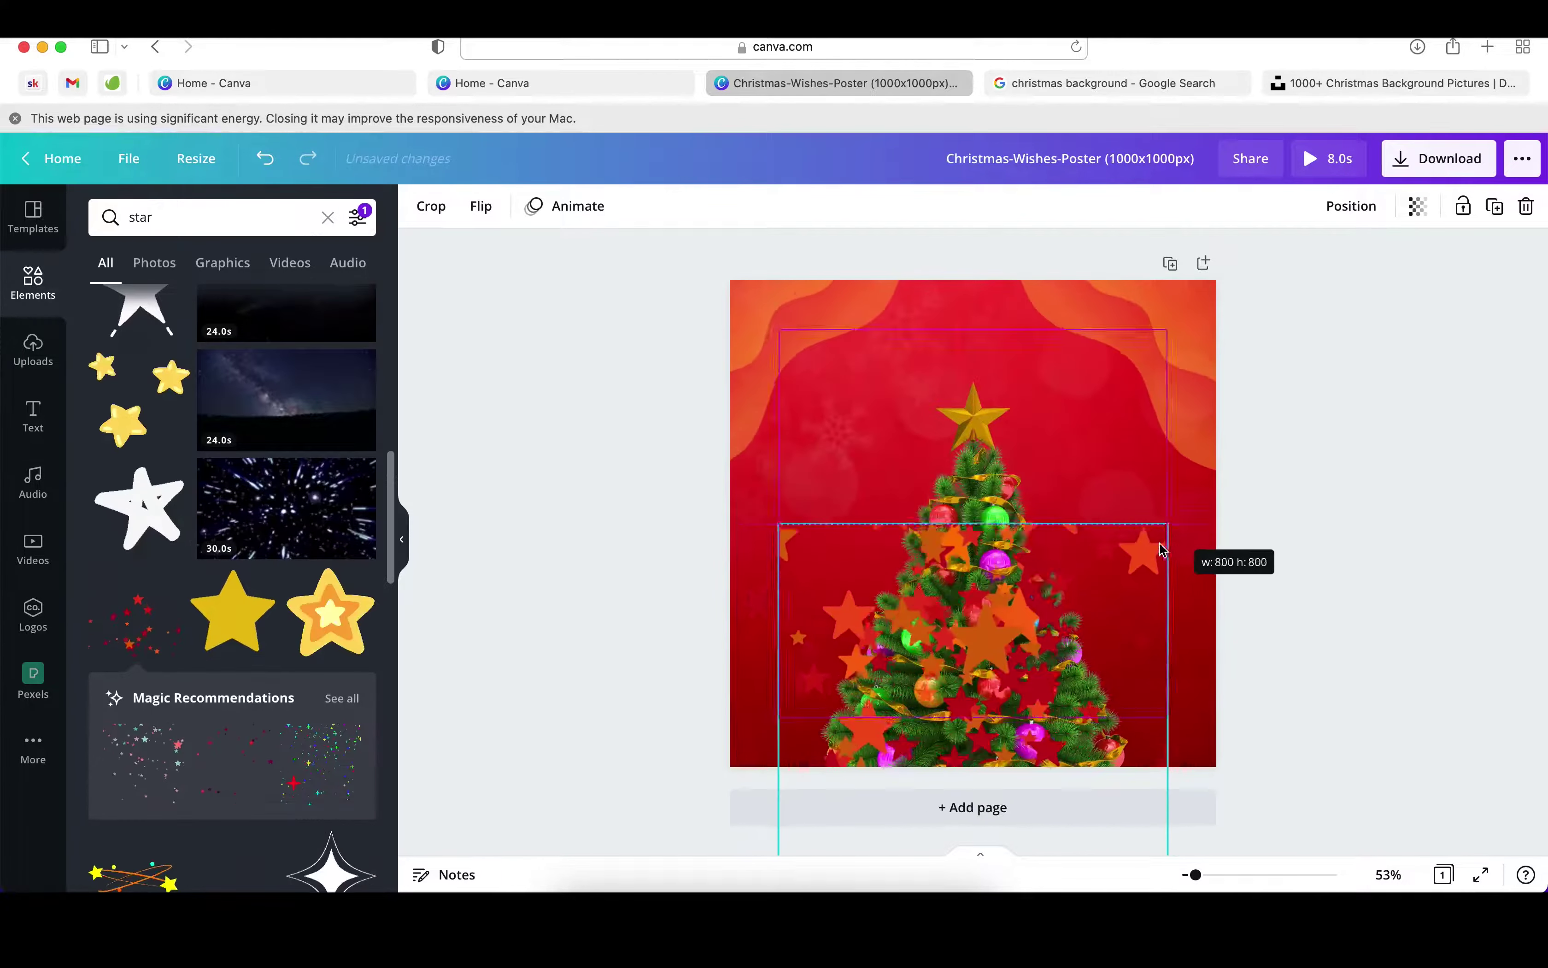
{"action": "left_click_drag", "start_coordinate": [1168, 524], "coordinate": [1173, 547]}
{"action": "mouse_move", "coordinate": [1015, 828]}
{"action": "left_mouse_down"}
{"action": "mouse_move", "coordinate": [1032, 731]}
{"action": "mouse_move", "coordinate": [992, 707]}
{"action": "left_mouse_up"}
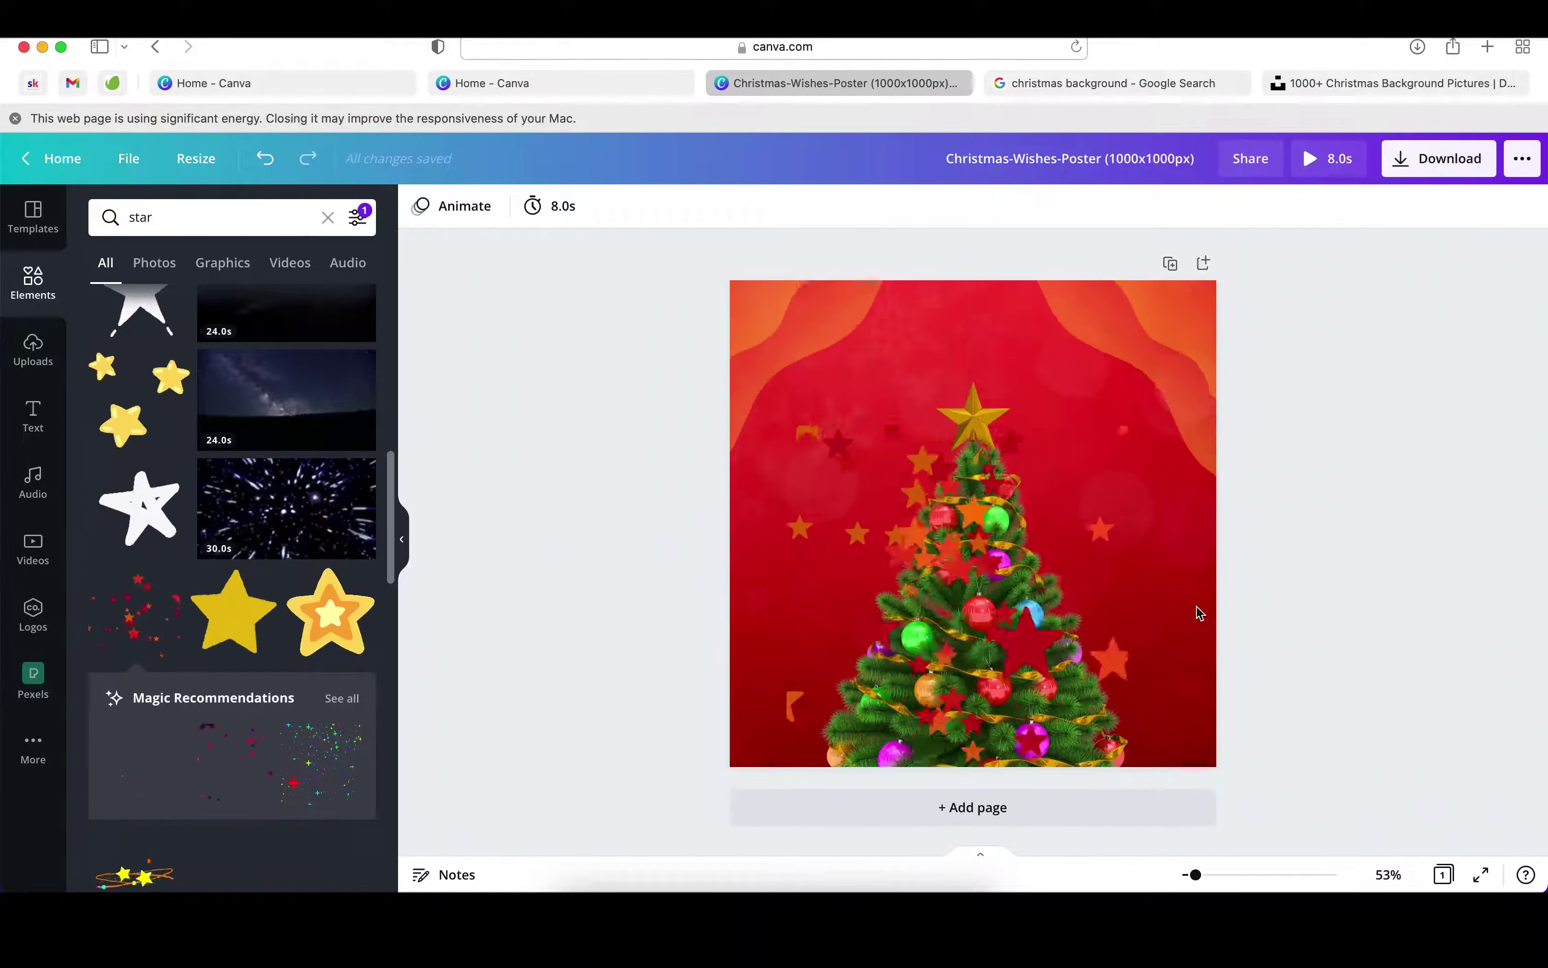
{"action": "left_click", "coordinate": [1036, 717]}
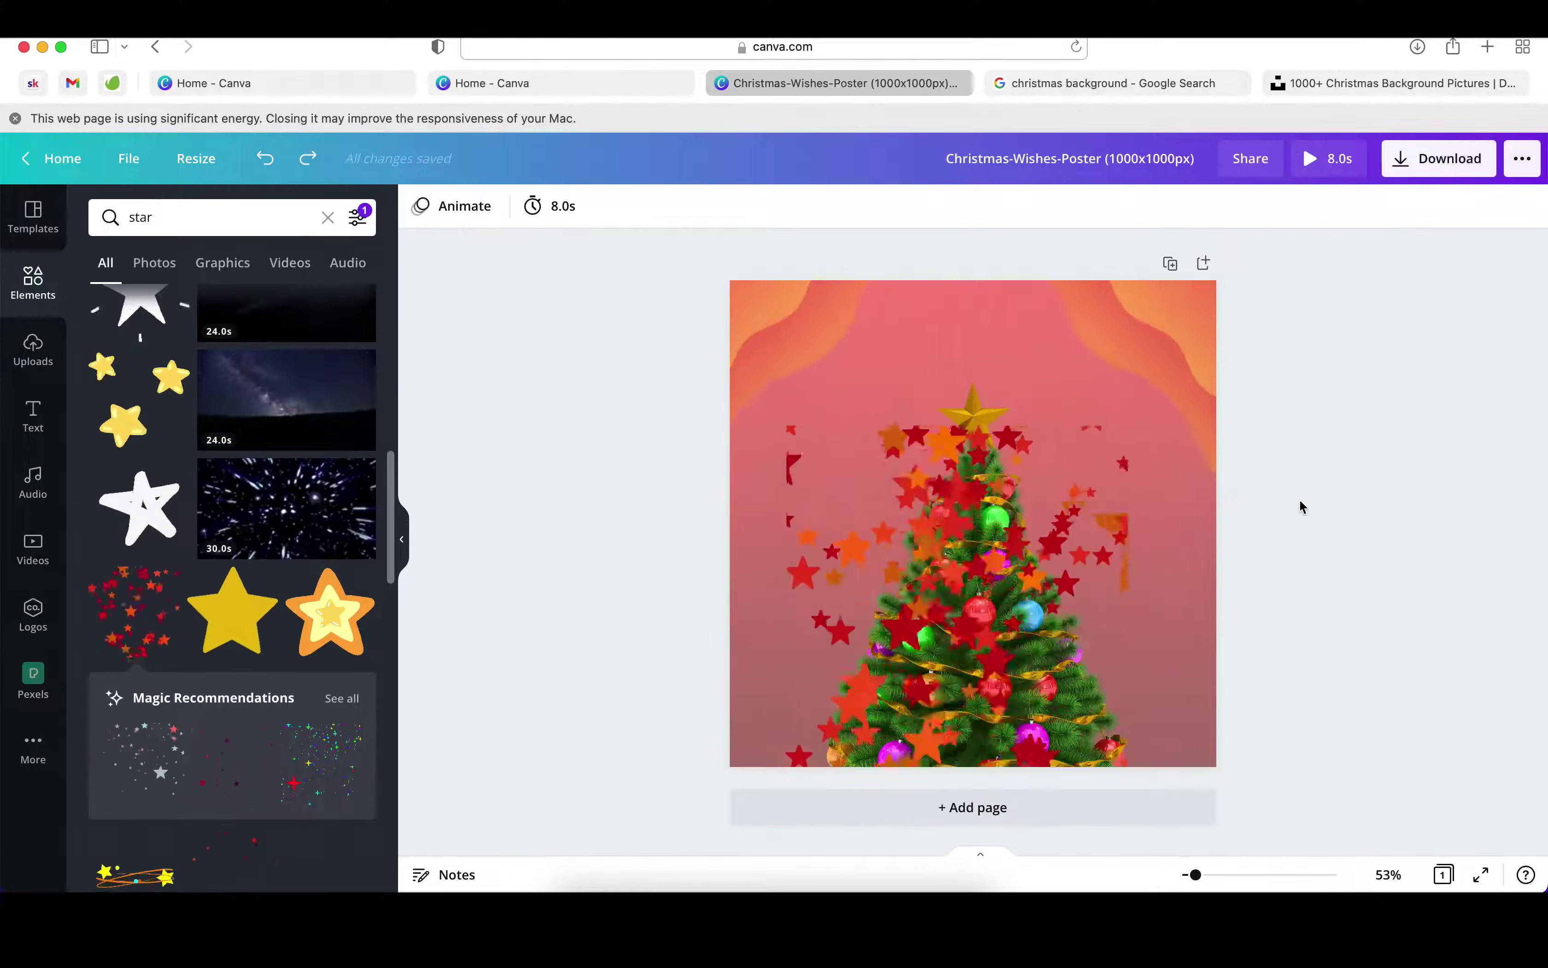
Step: Make the red gradient overlay fully opaque at 100 and nudge the stars slightly lower
{"action": "left_click", "coordinate": [1423, 211]}
{"action": "left_click_drag", "start_coordinate": [1337, 261], "coordinate": [1385, 262]}
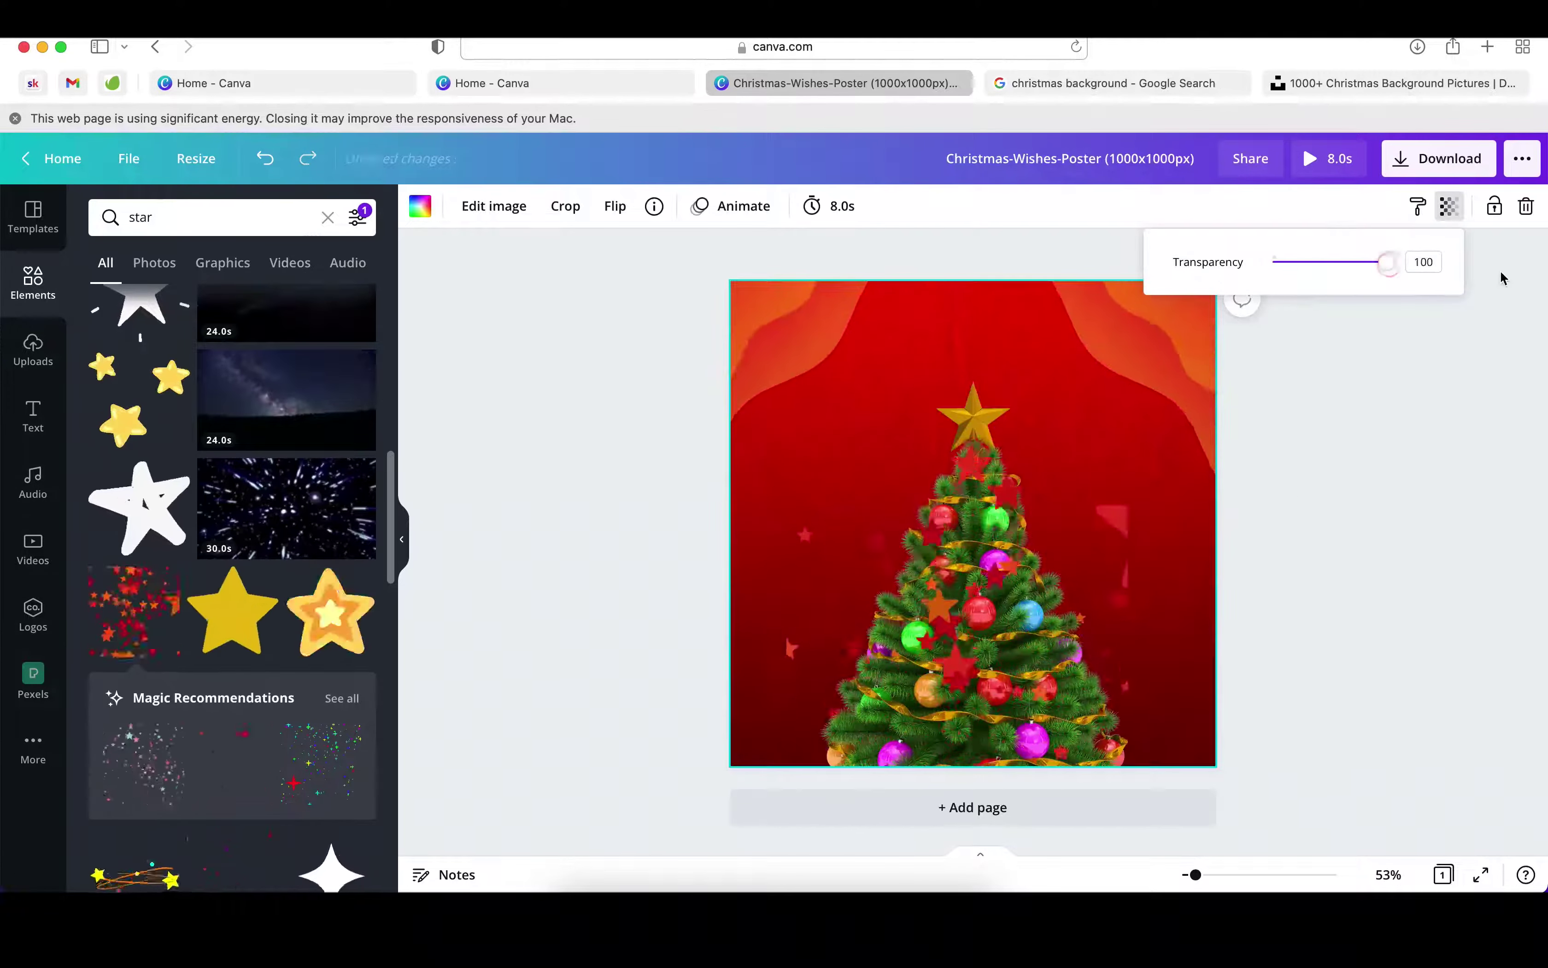
{"action": "left_click", "coordinate": [953, 735]}
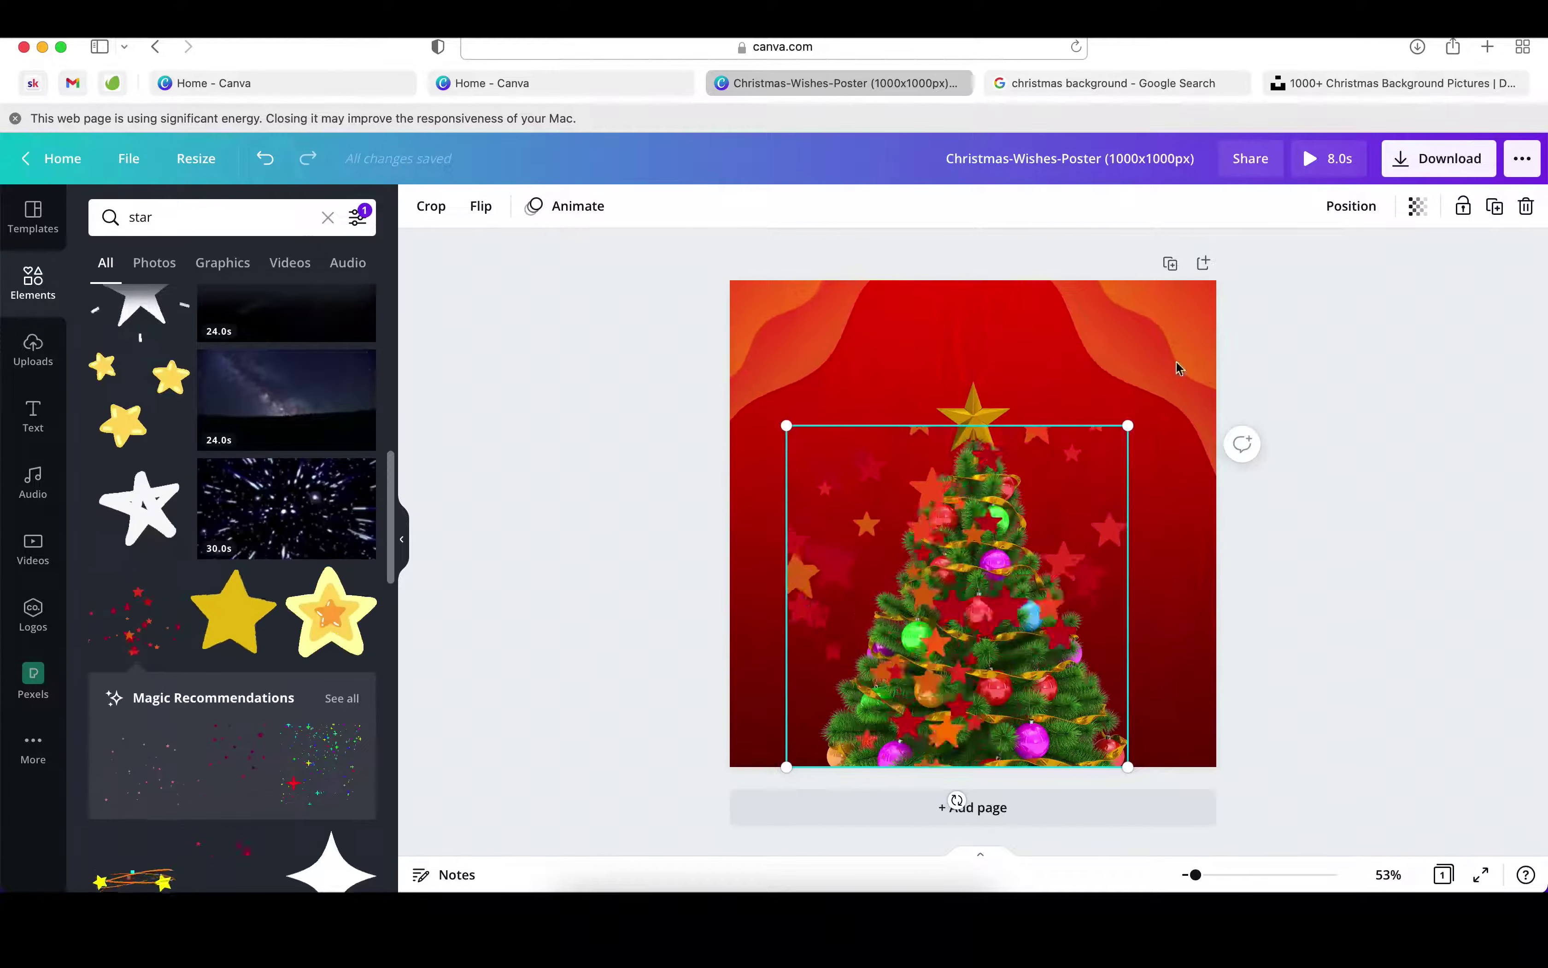
{"action": "left_click_drag", "start_coordinate": [1128, 425], "coordinate": [1259, 276]}
{"action": "key", "text": "super+z"}
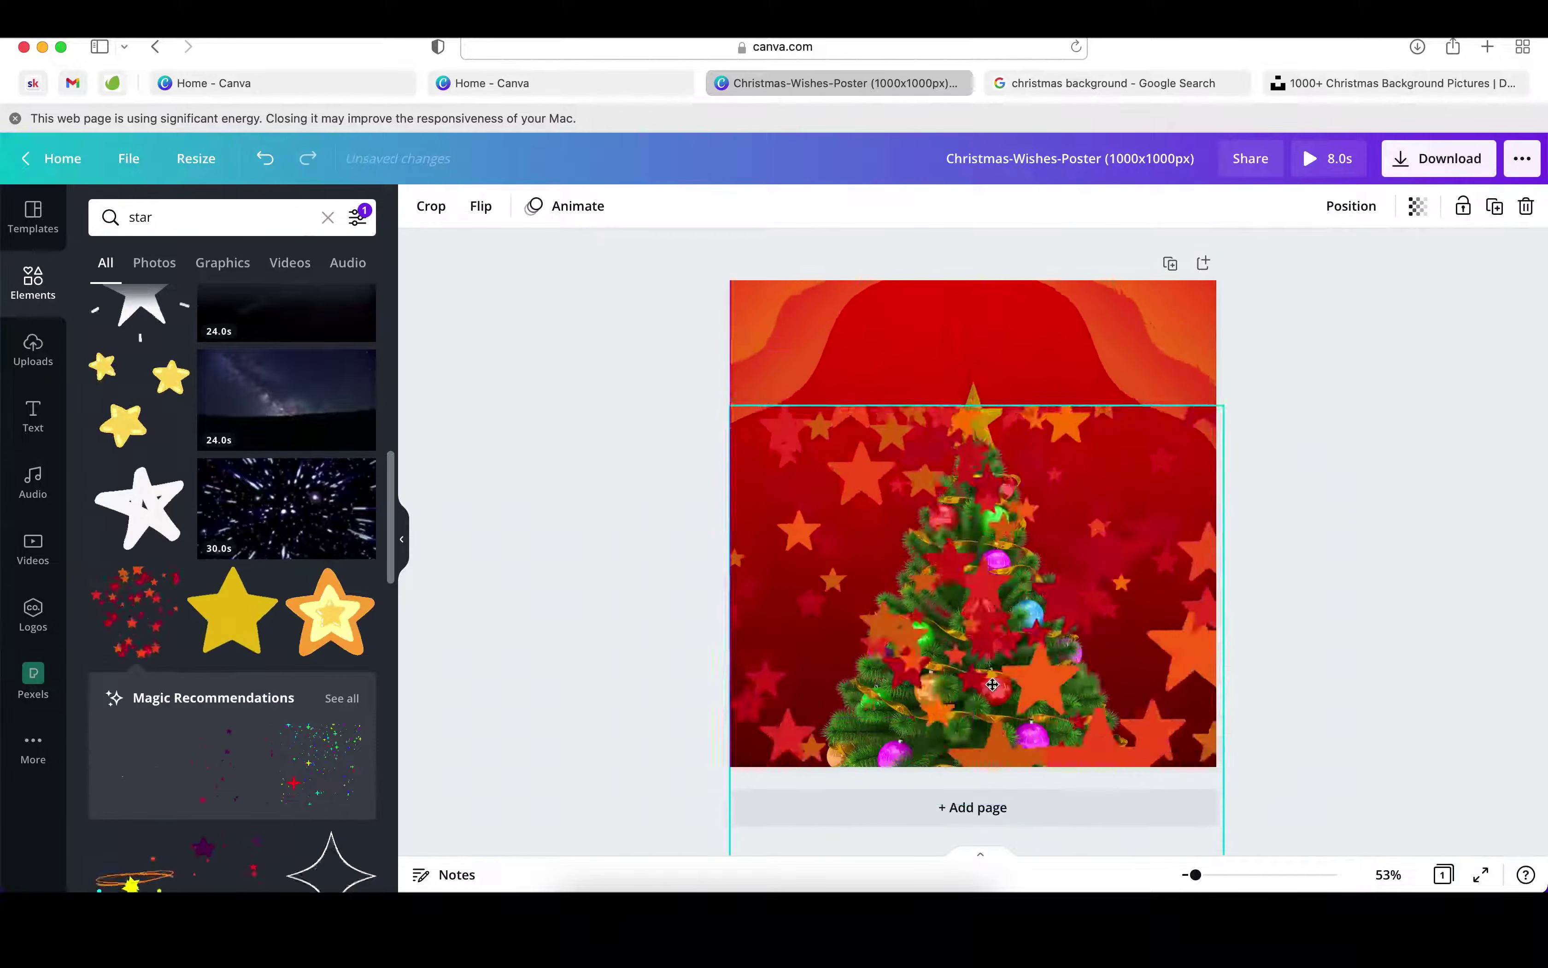
{"action": "left_click_drag", "start_coordinate": [989, 517], "coordinate": [1009, 595]}
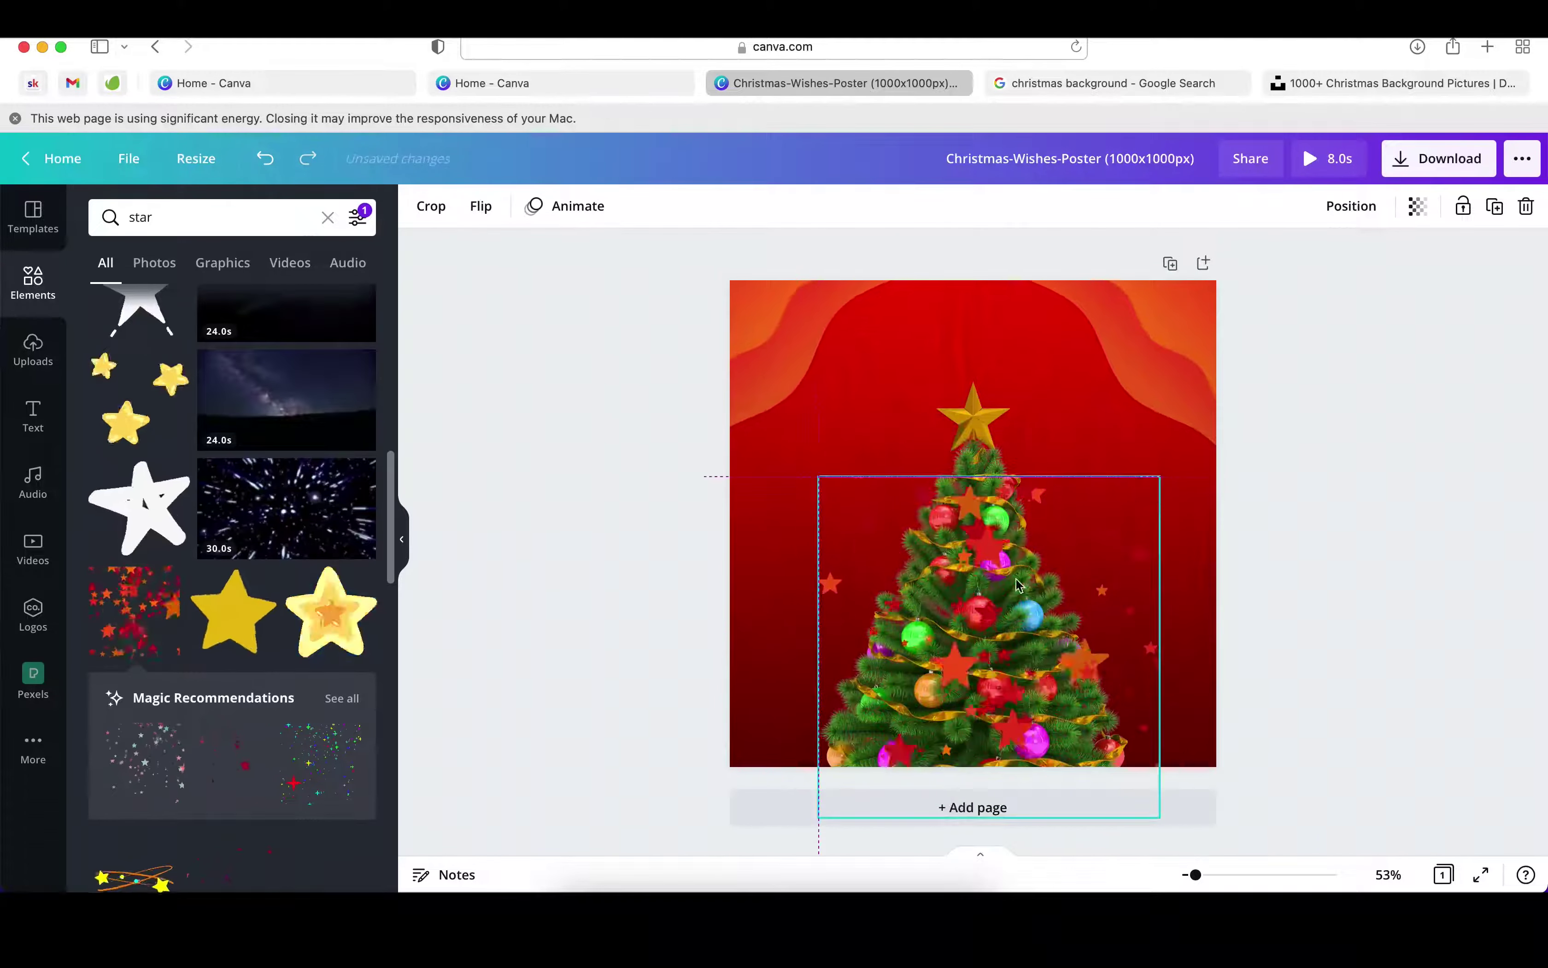
Step: Bring the Christmas tree forward so it sits in front of the stars
{"action": "left_click", "coordinate": [977, 450]}
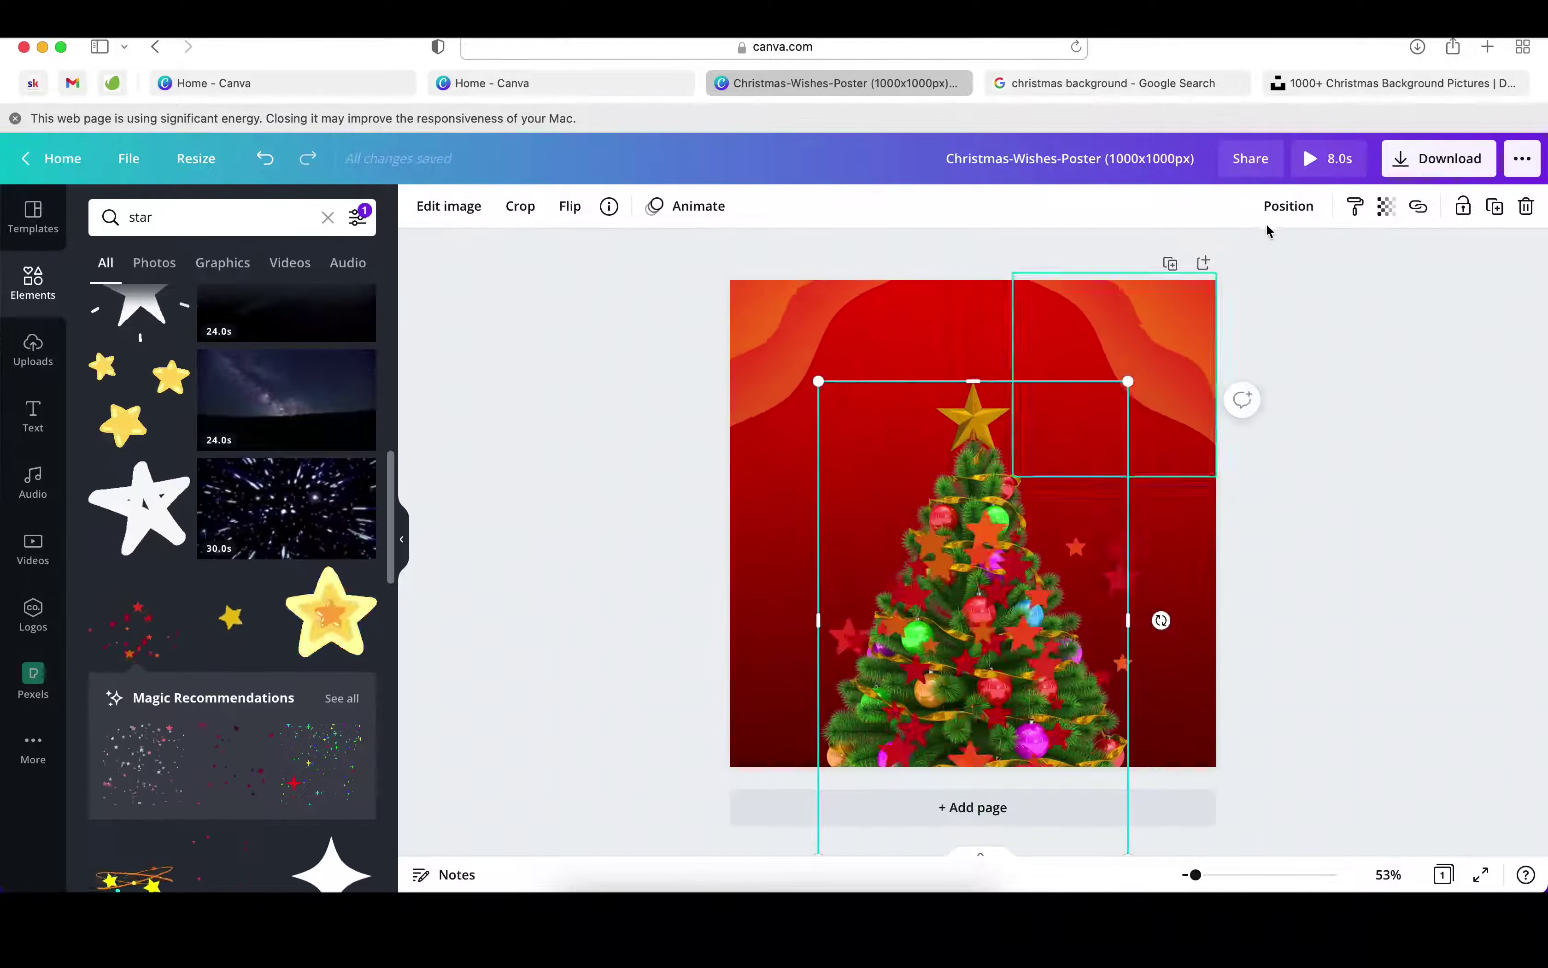
{"action": "left_click", "coordinate": [1288, 205]}
{"action": "left_click", "coordinate": [1067, 264]}
{"action": "left_click", "coordinate": [1288, 205]}
{"action": "left_click", "coordinate": [1067, 298]}
{"action": "left_click", "coordinate": [1392, 524]}
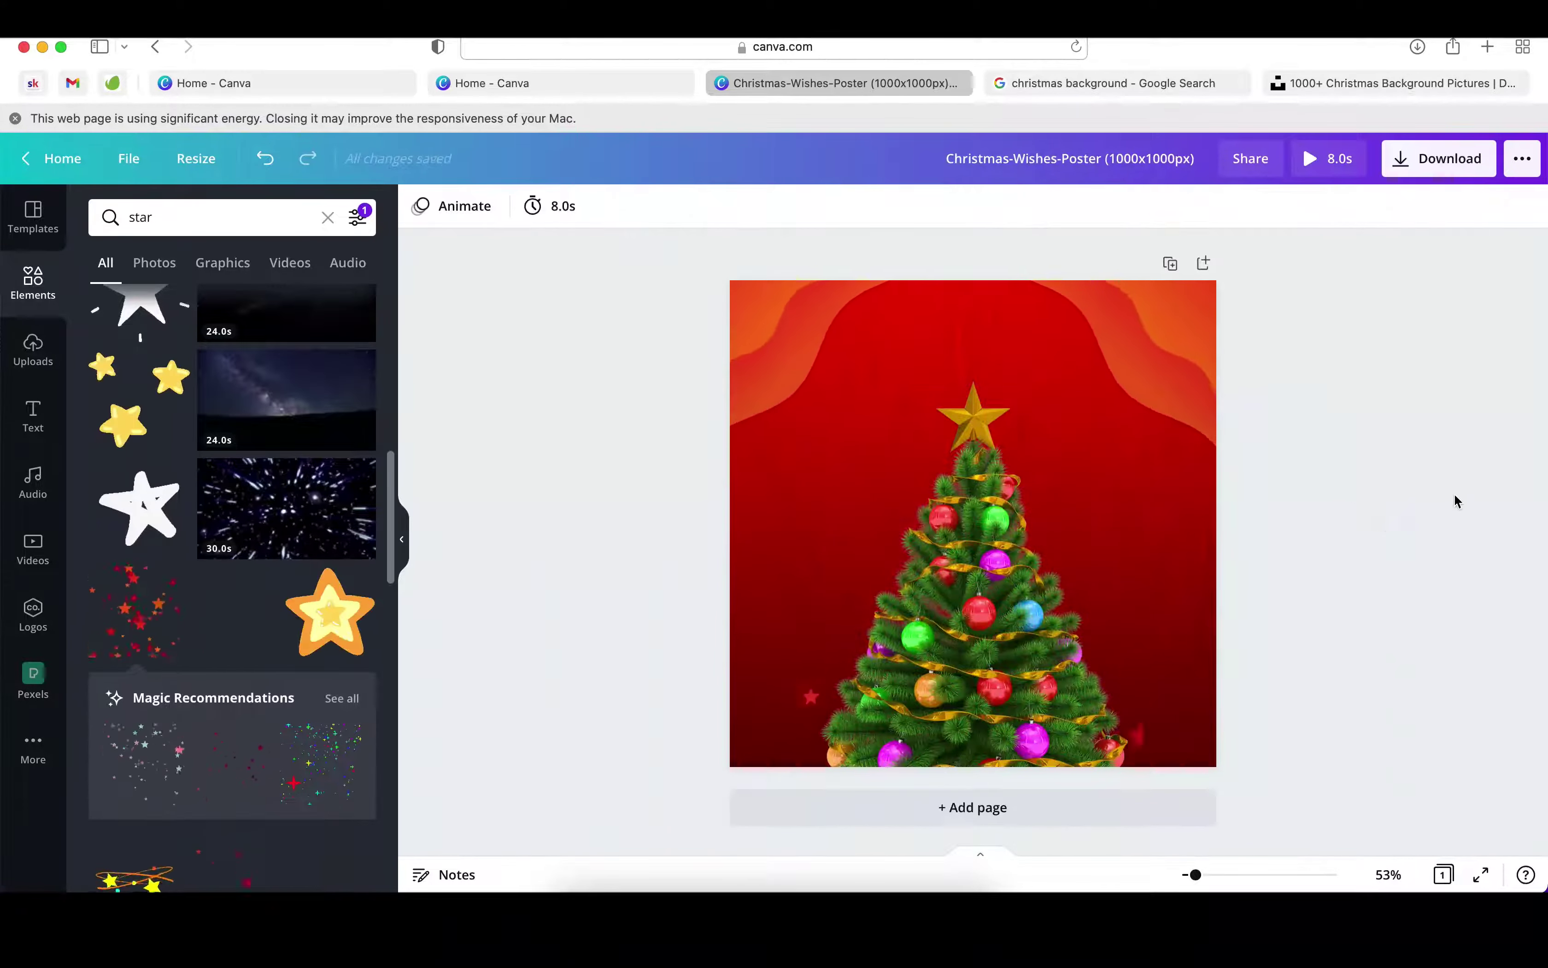
{"action": "left_click", "coordinate": [1124, 653]}
Step: Resize the star graphic to 724 by 724 and fade its transparency behind the tree
{"action": "left_click", "coordinate": [1089, 645]}
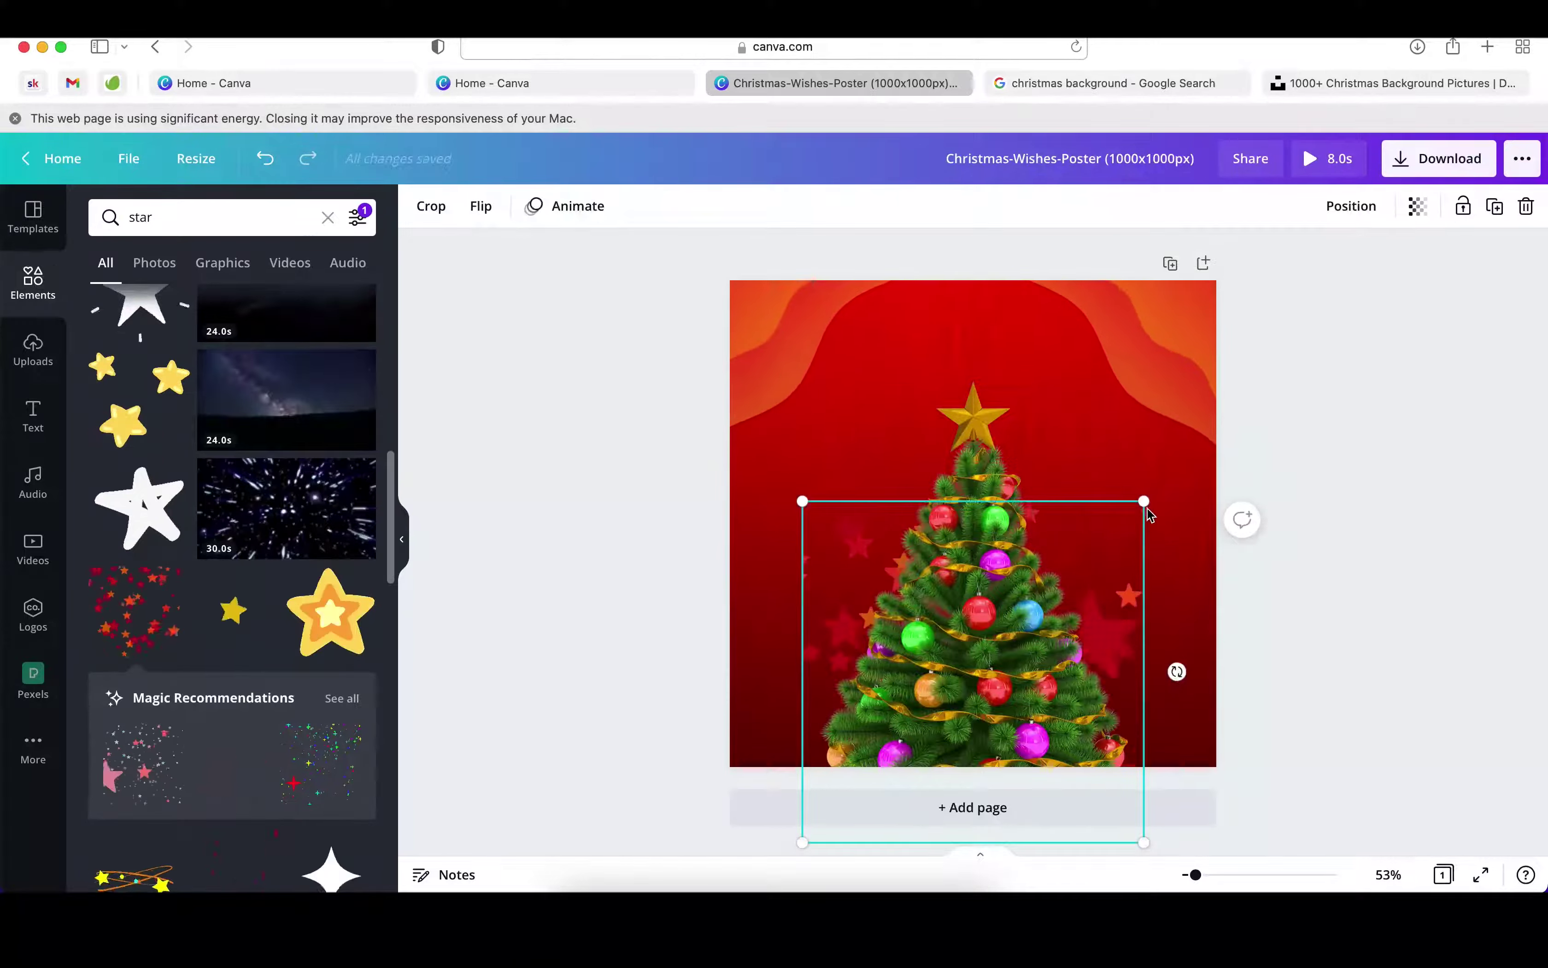
{"action": "mouse_move", "coordinate": [1144, 502]}
{"action": "left_mouse_down"}
{"action": "mouse_move", "coordinate": [1119, 457]}
{"action": "mouse_move", "coordinate": [1155, 645]}
{"action": "mouse_move", "coordinate": [1151, 491]}
{"action": "left_mouse_up"}
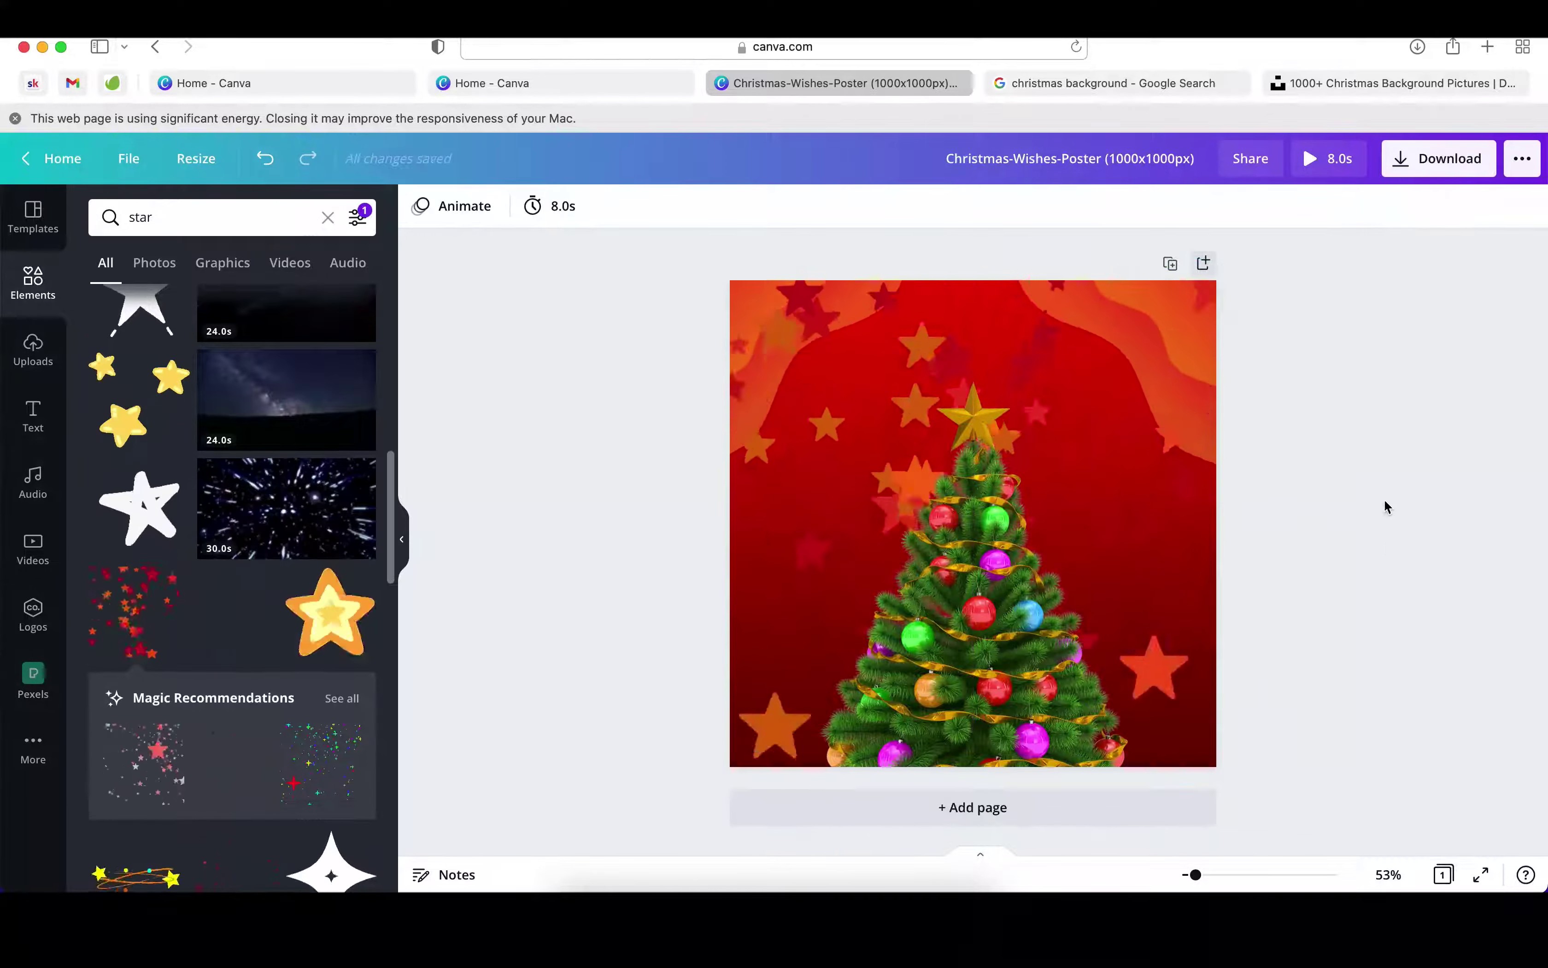
{"action": "left_click", "coordinate": [1420, 208]}
{"action": "left_click_drag", "start_coordinate": [1353, 262], "coordinate": [1285, 272]}
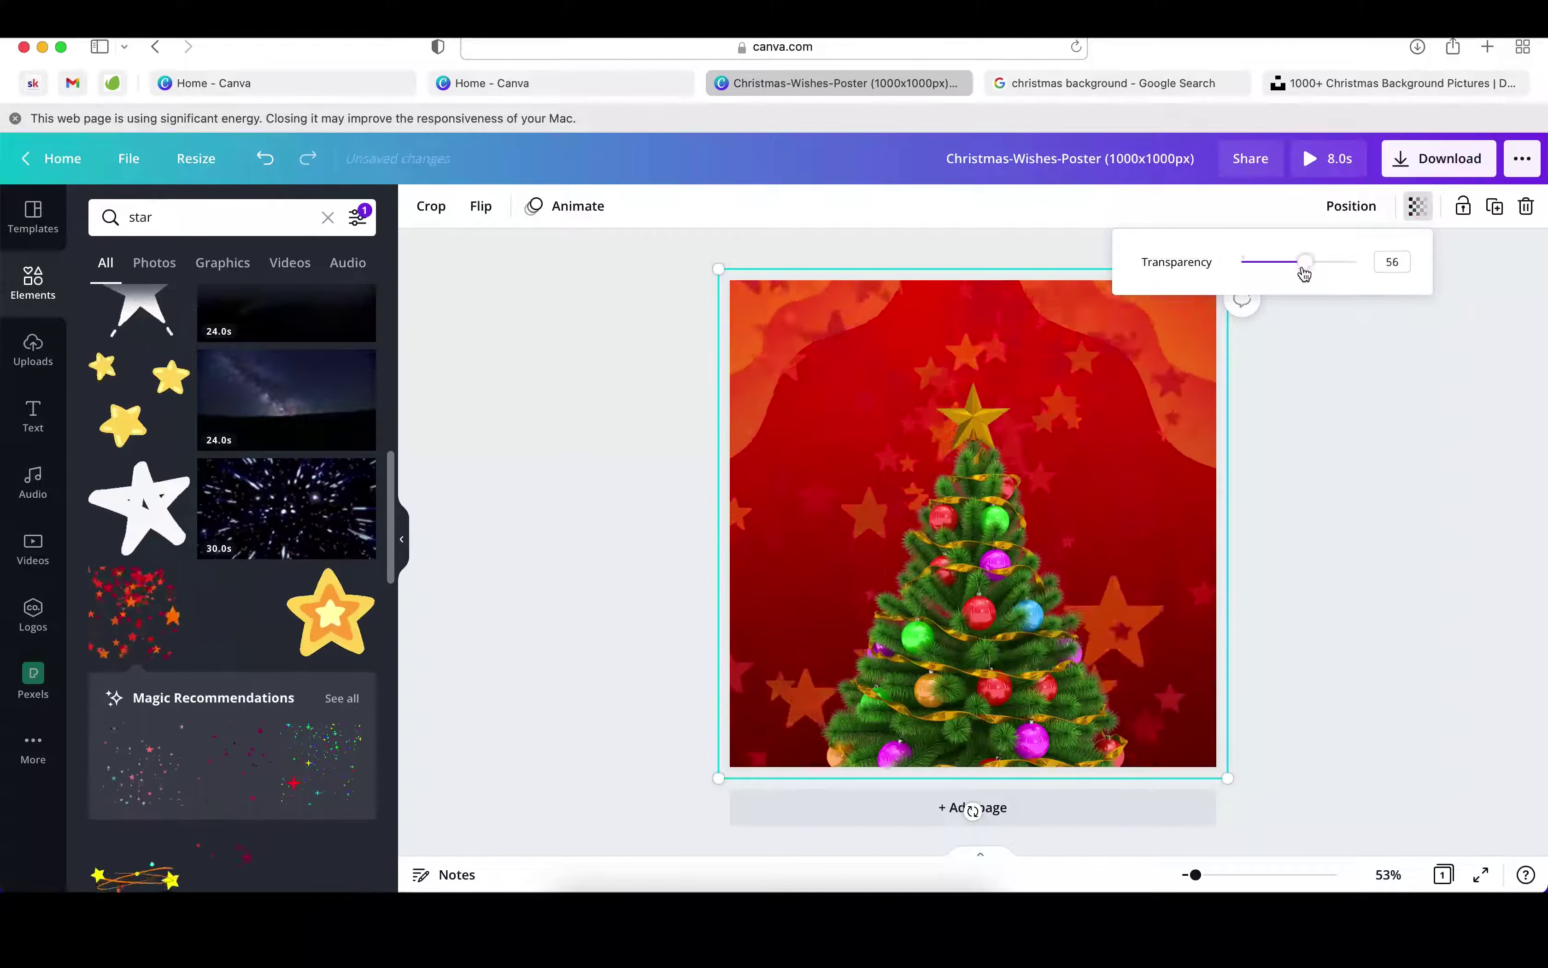
{"action": "left_click", "coordinate": [1456, 451]}
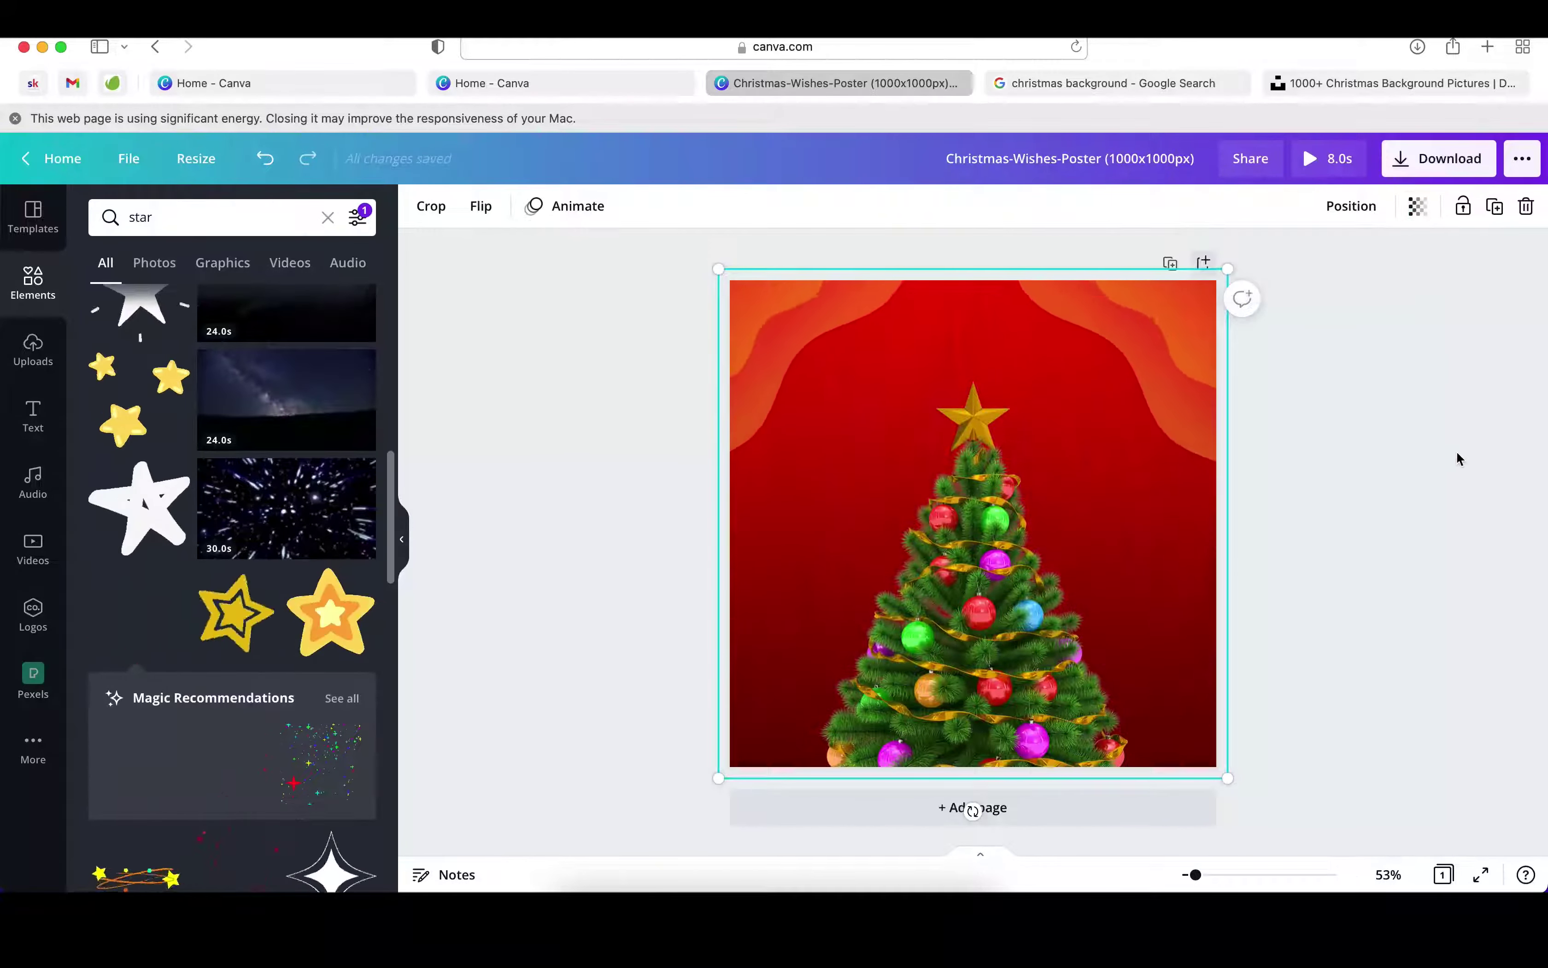
{"action": "scroll", "coordinate": [233, 576], "scroll_direction": "down", "scroll_amount": 5}
Step: In the tree's Edit image adjustments, set brightness 12 and contrast 21
{"action": "left_click", "coordinate": [449, 205]}
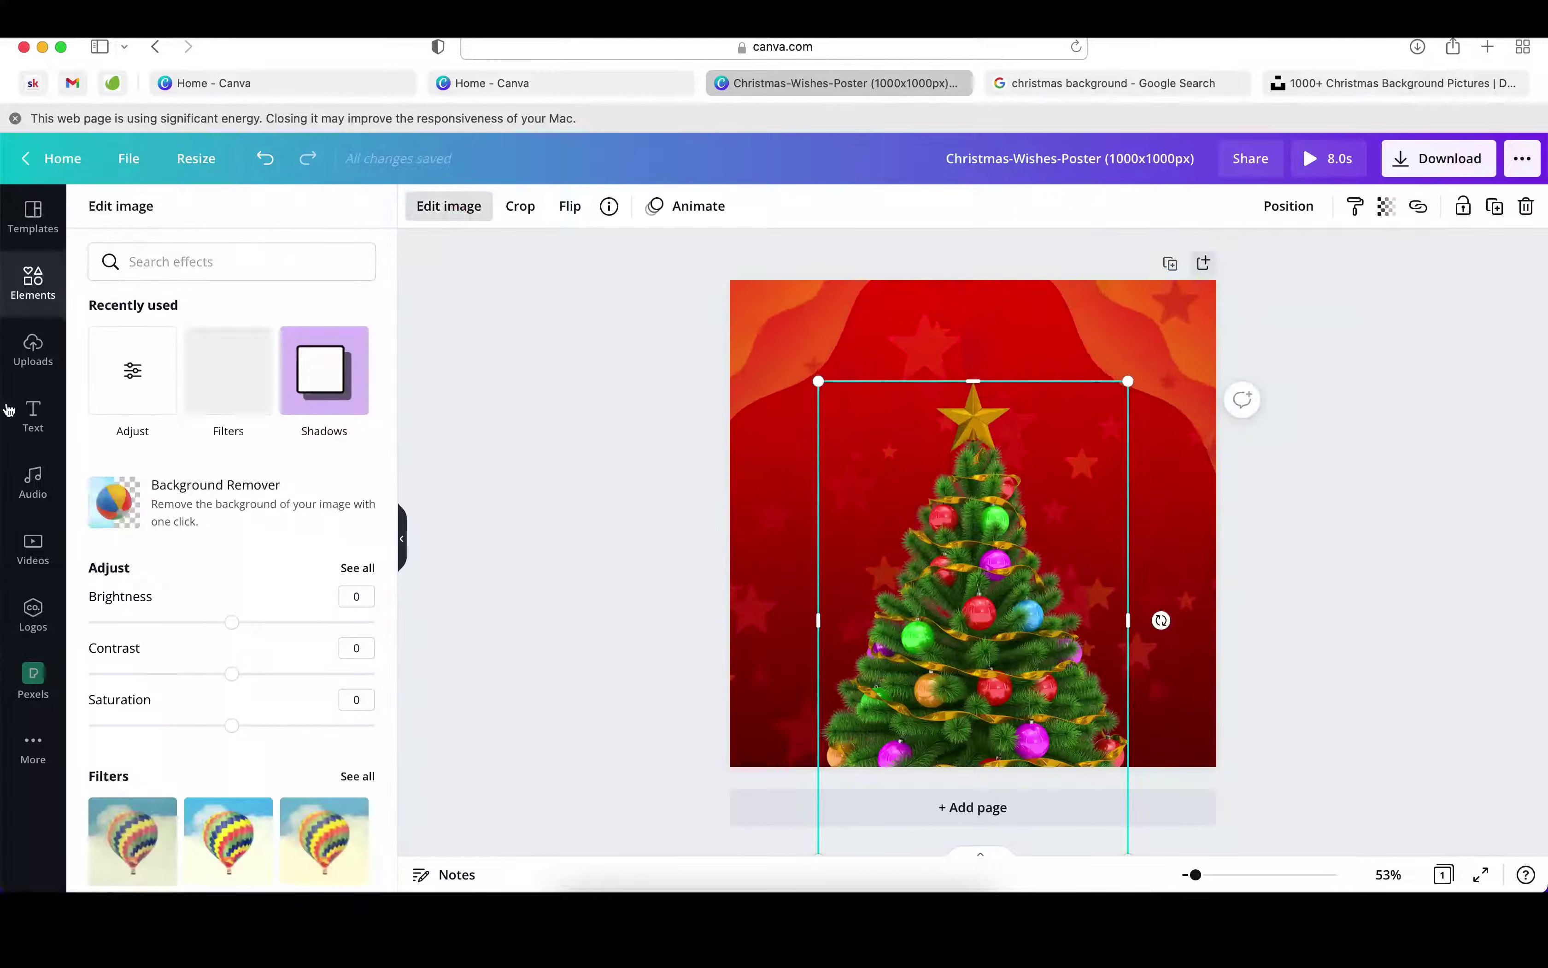
{"action": "left_click", "coordinate": [356, 567]}
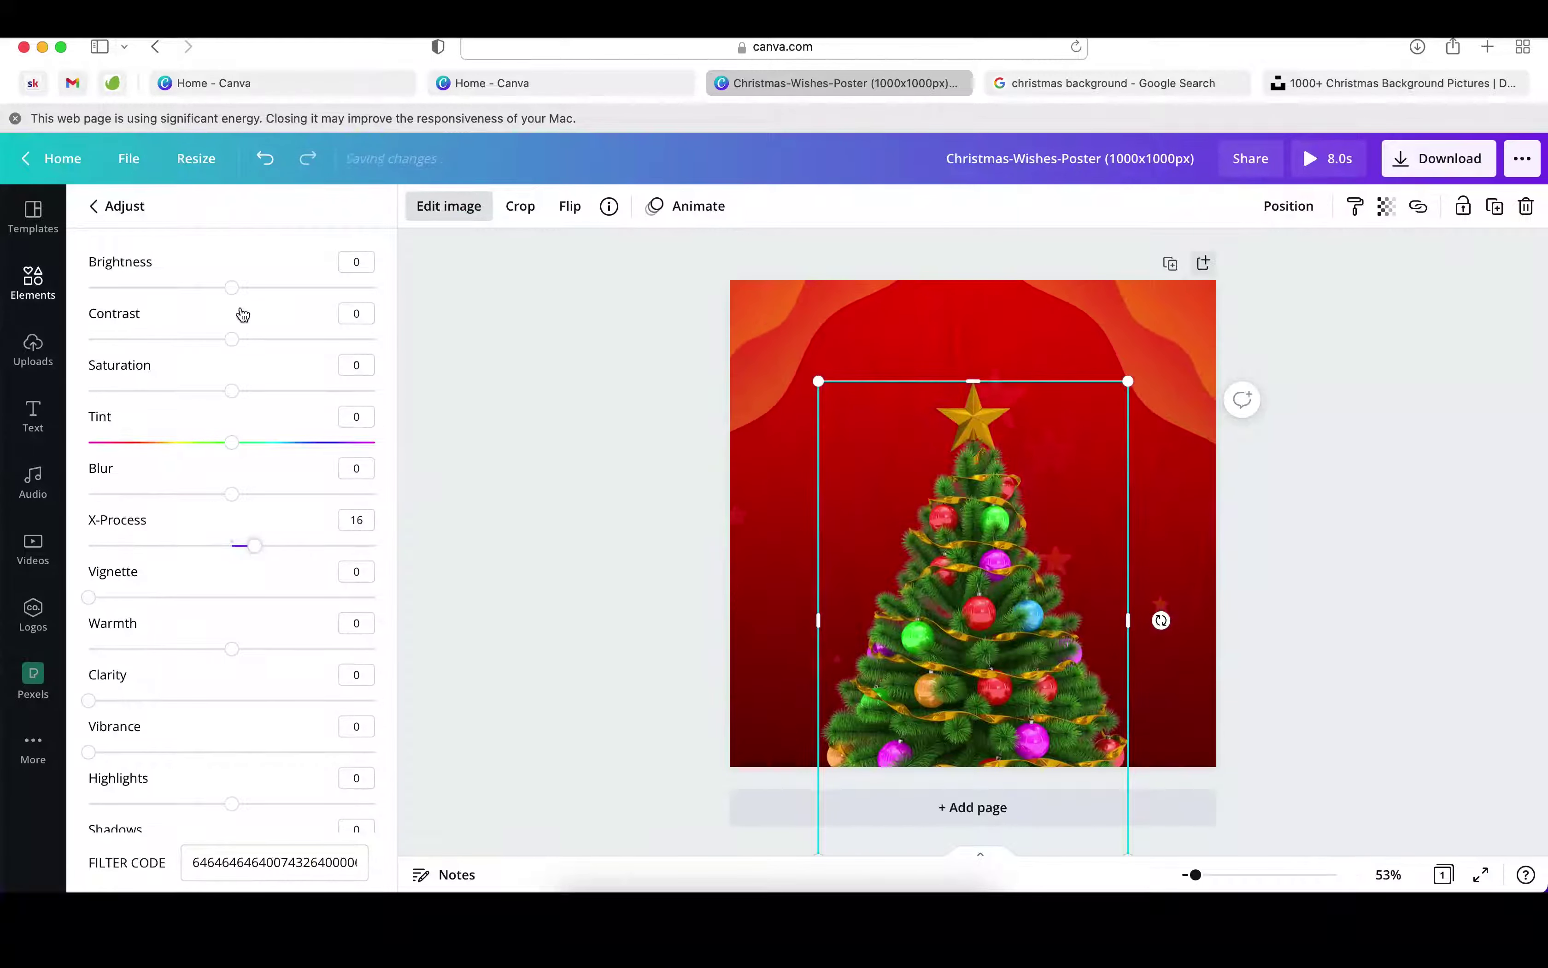
{"action": "left_click_drag", "start_coordinate": [235, 289], "coordinate": [251, 289]}
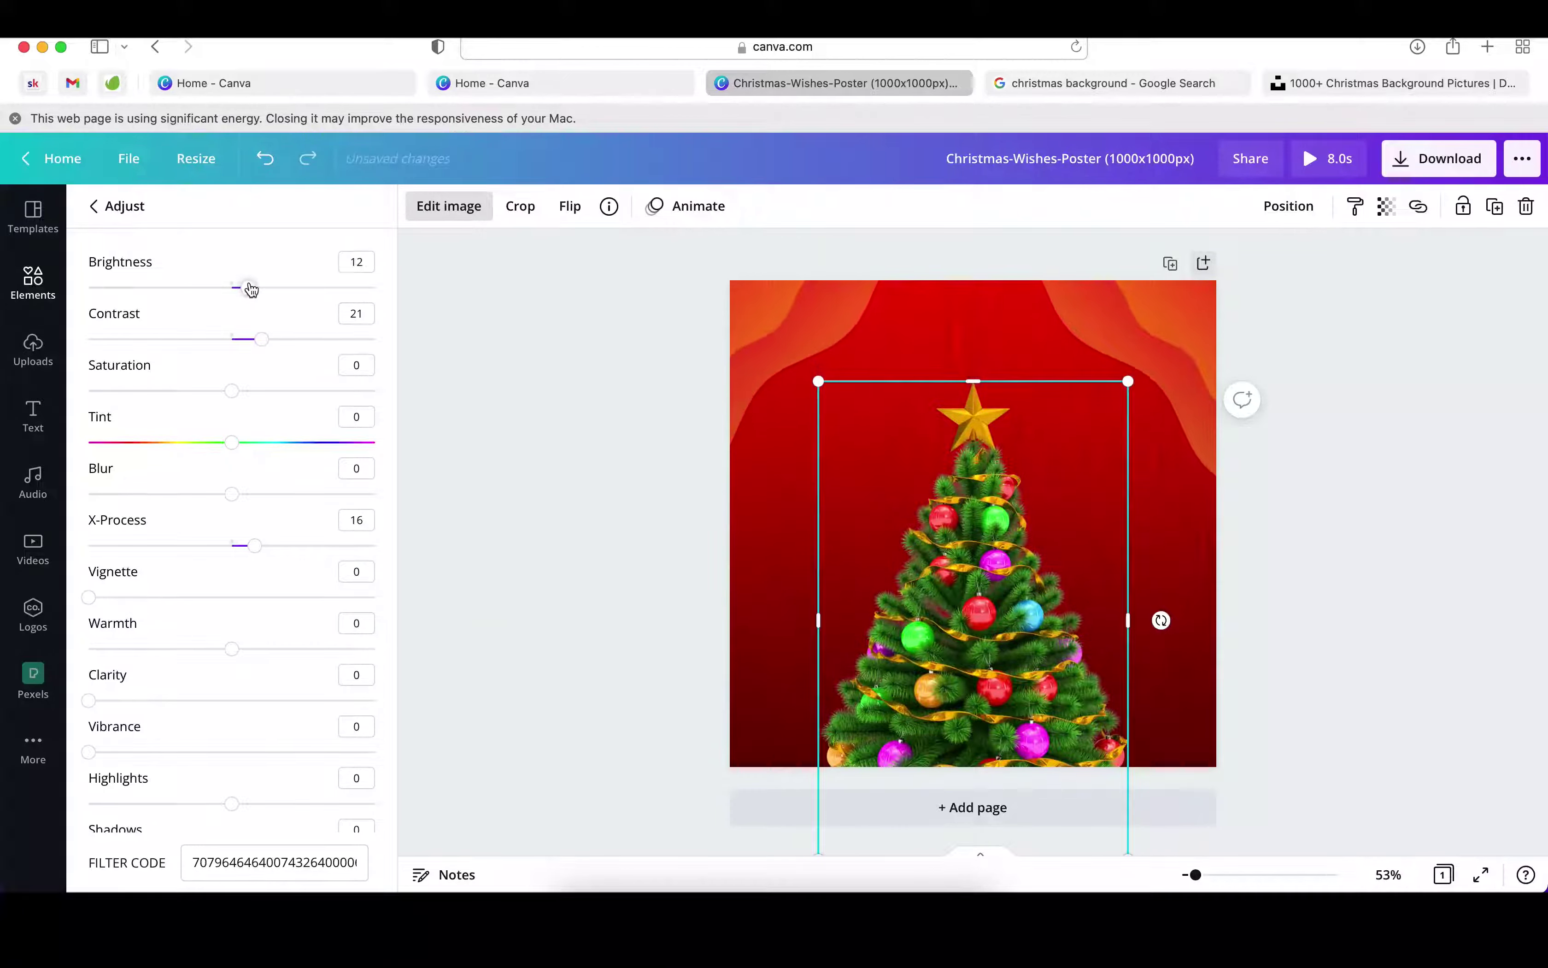
{"action": "left_click", "coordinate": [1347, 562]}
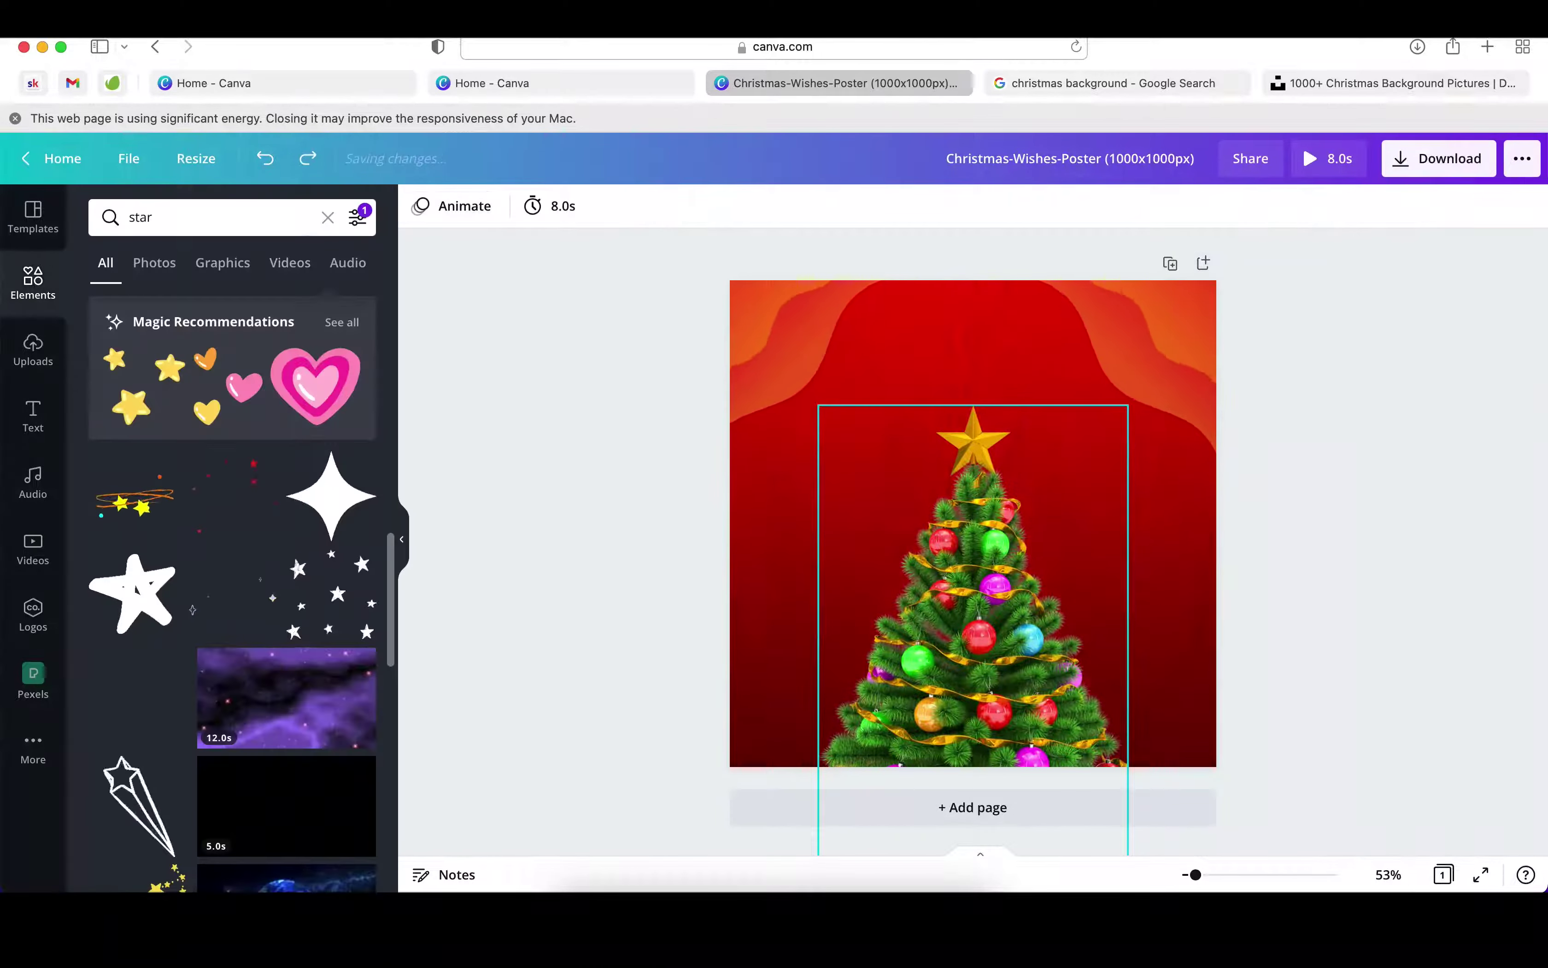
{"action": "left_click", "coordinate": [211, 217]}
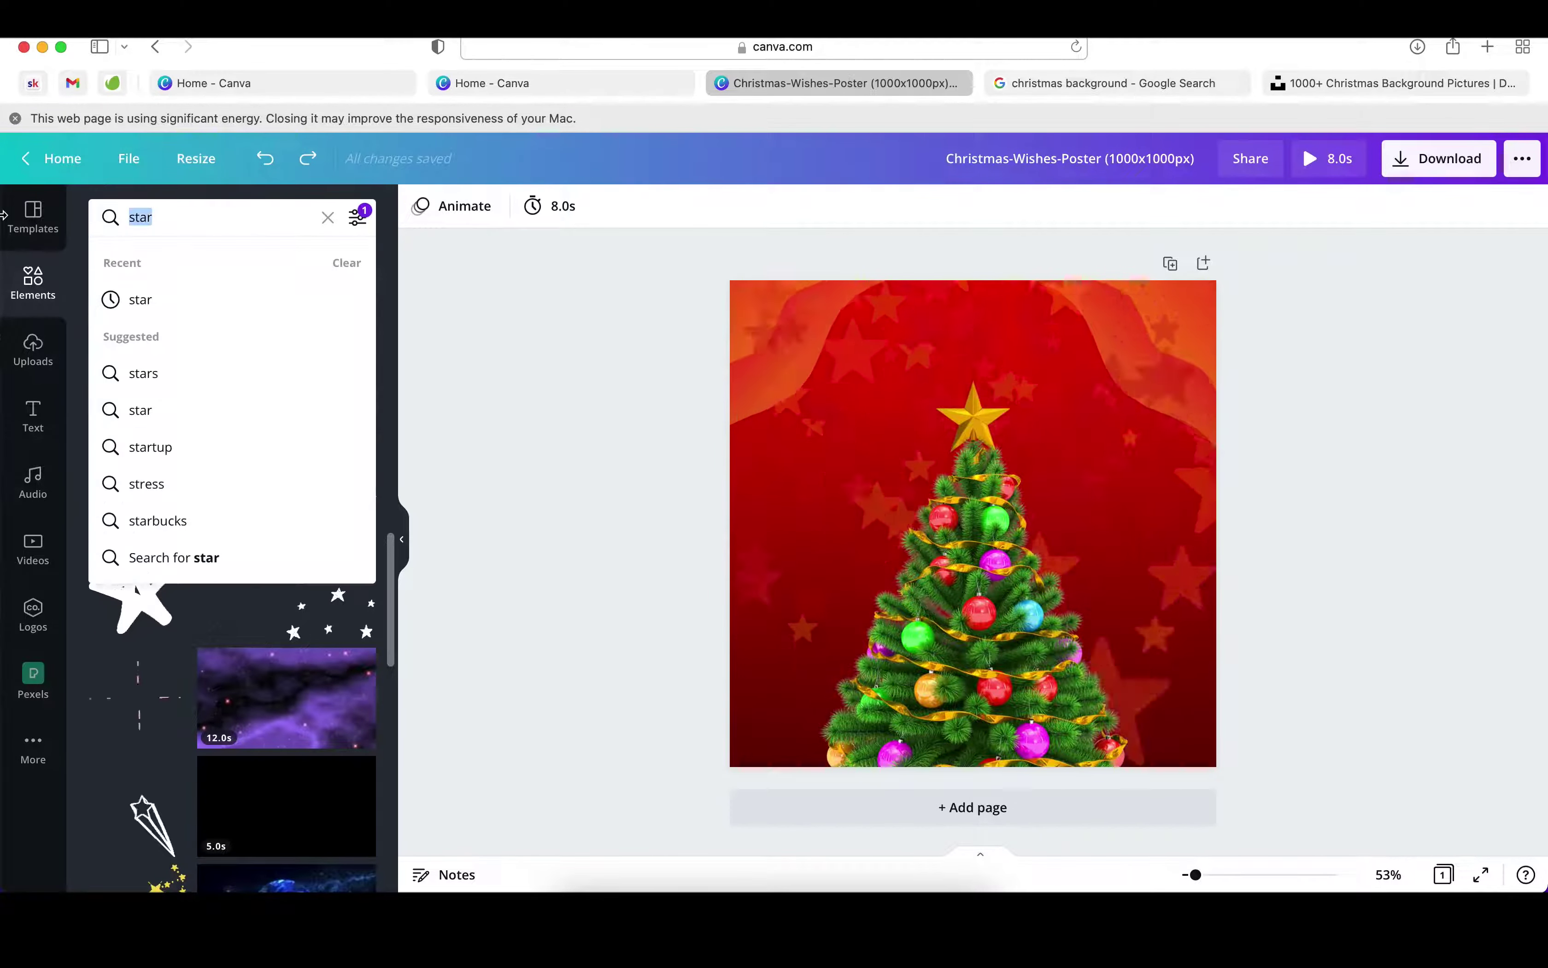
Step: Search Elements for 'christmas wishes', excluding animated results and showing only Graphics
{"action": "type", "text": "christmas wi"}
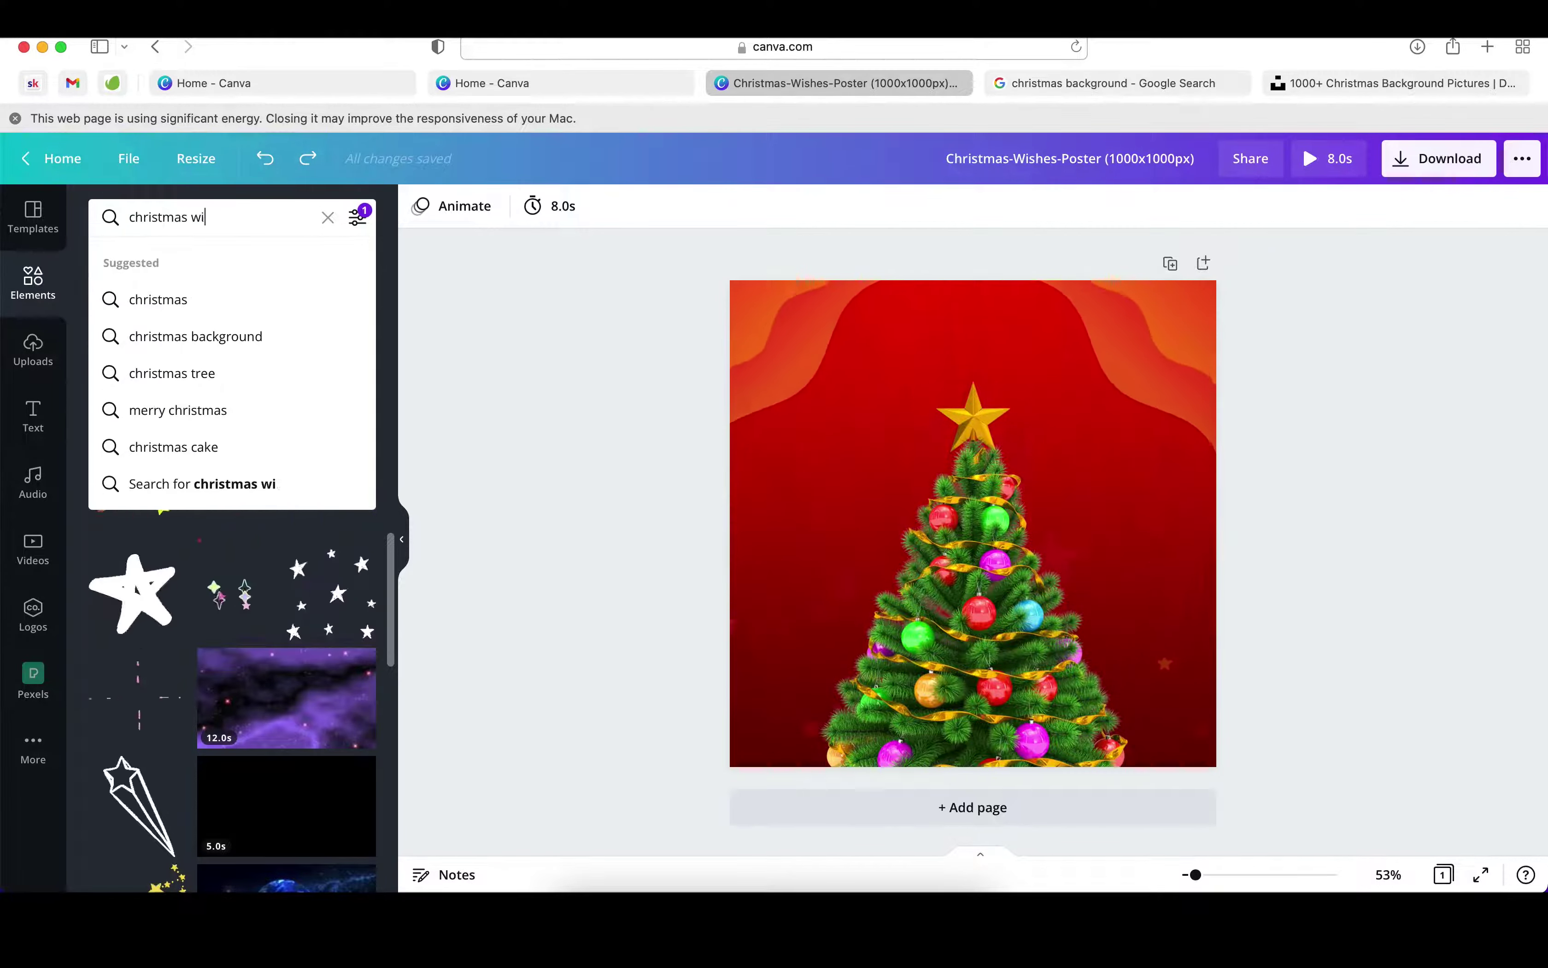
{"action": "type", "text": "shes"}
{"action": "key", "text": "Return"}
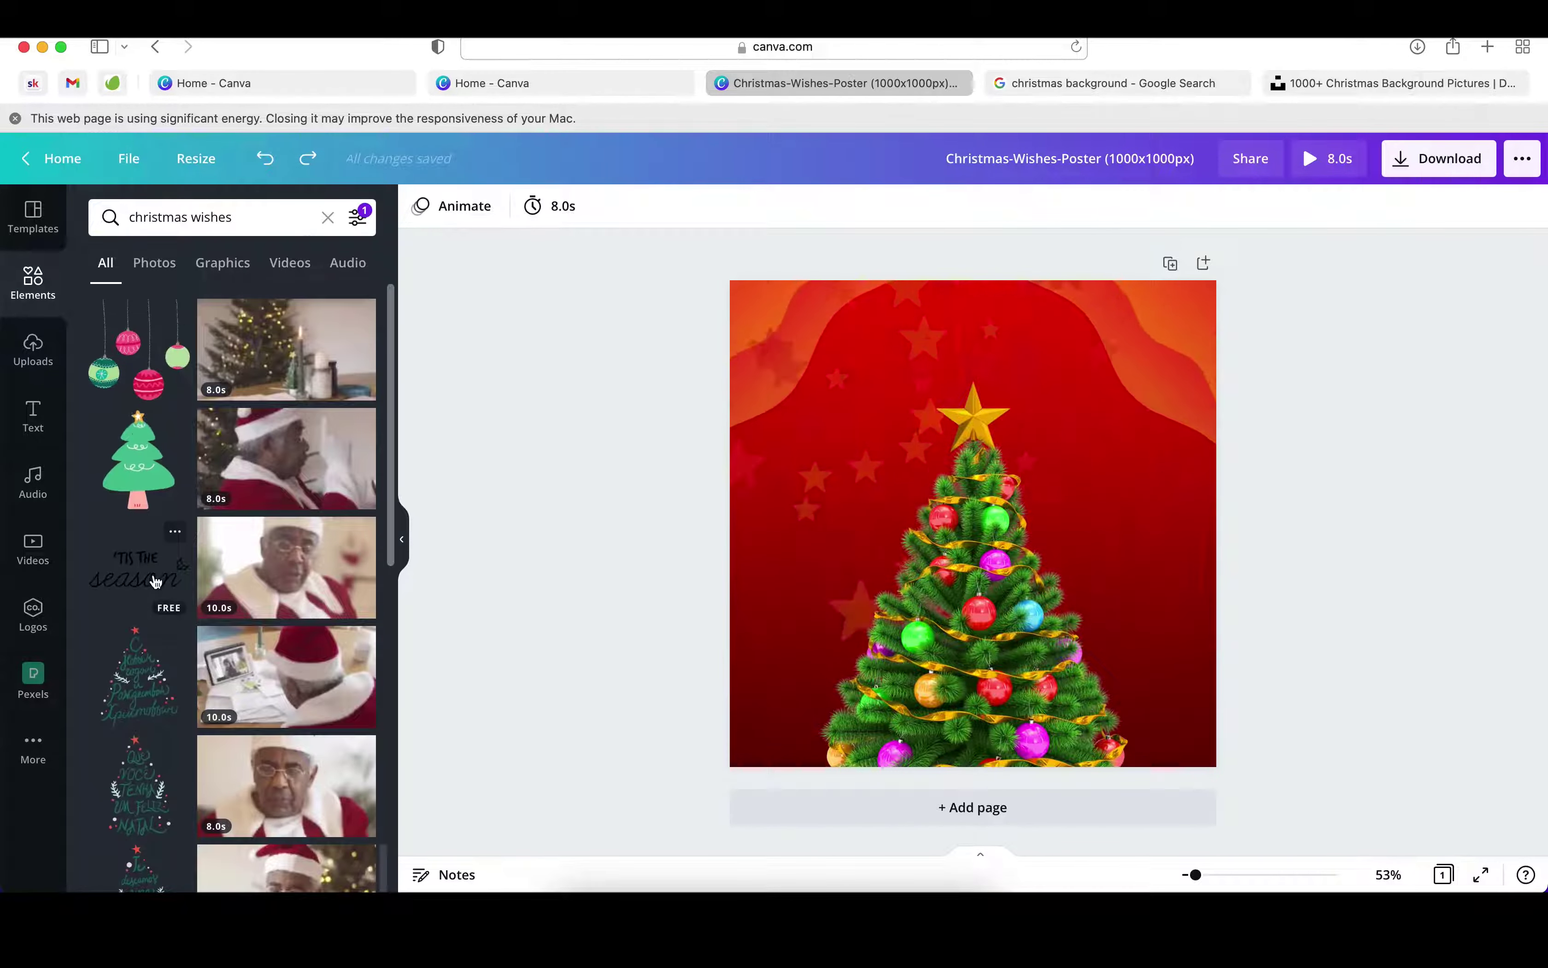
{"action": "scroll", "coordinate": [286, 576], "scroll_direction": "down", "scroll_amount": 5}
{"action": "scroll", "coordinate": [286, 576], "scroll_direction": "up", "scroll_amount": 5}
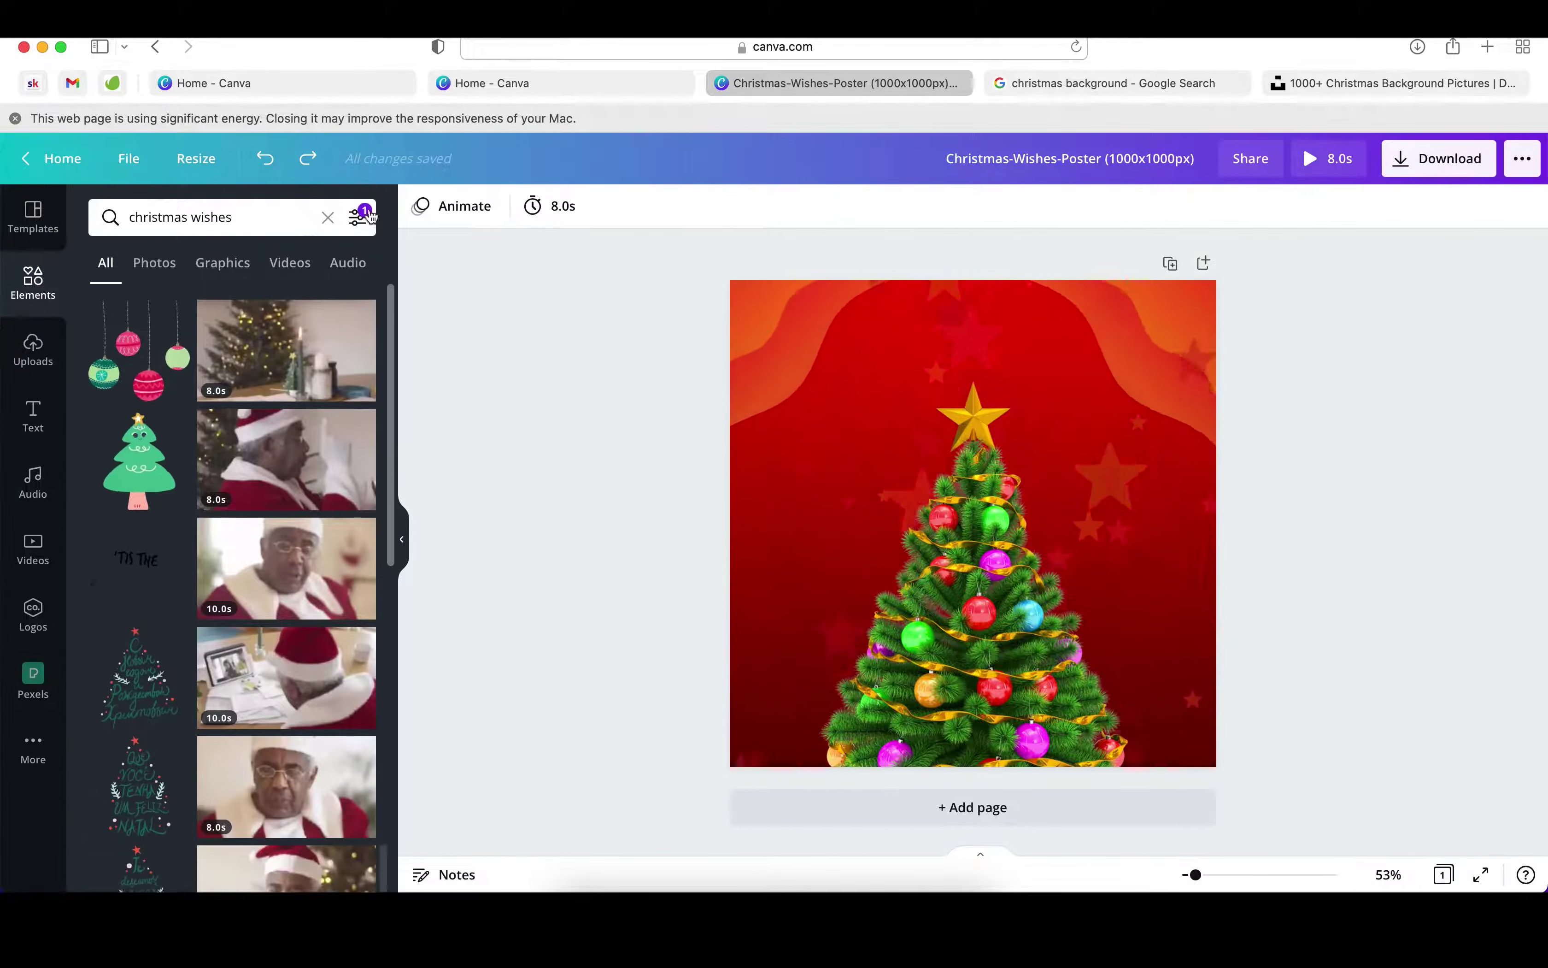
{"action": "left_click", "coordinate": [358, 217]}
{"action": "left_click", "coordinate": [253, 546]}
{"action": "left_click", "coordinate": [272, 694]}
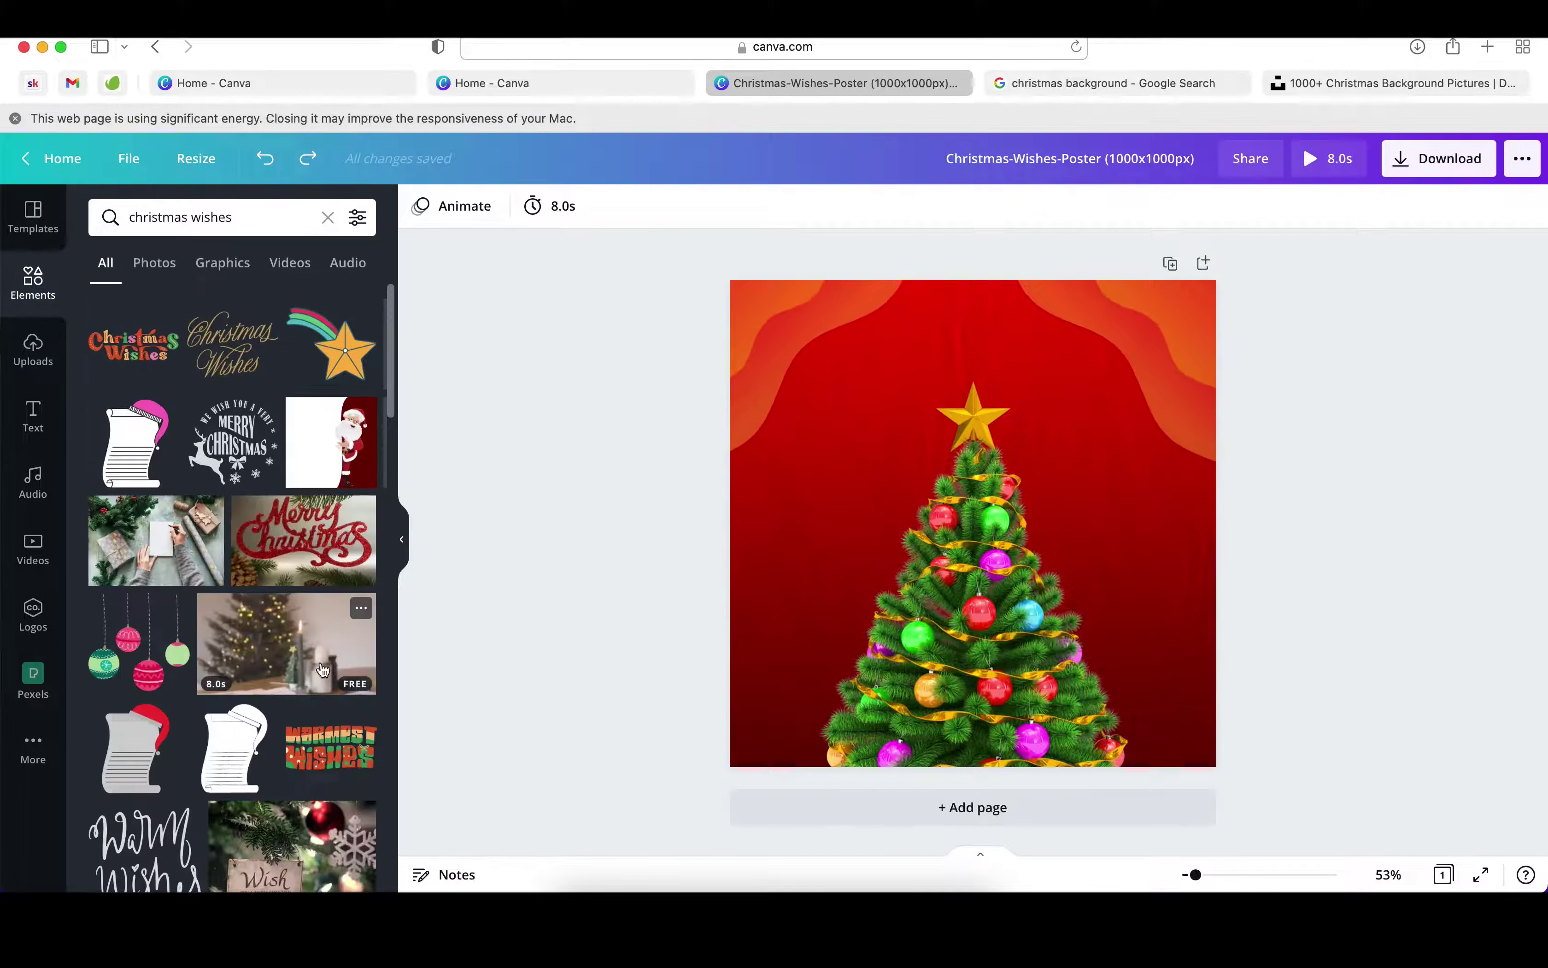
{"action": "scroll", "coordinate": [222, 461], "scroll_direction": "down", "scroll_amount": 5}
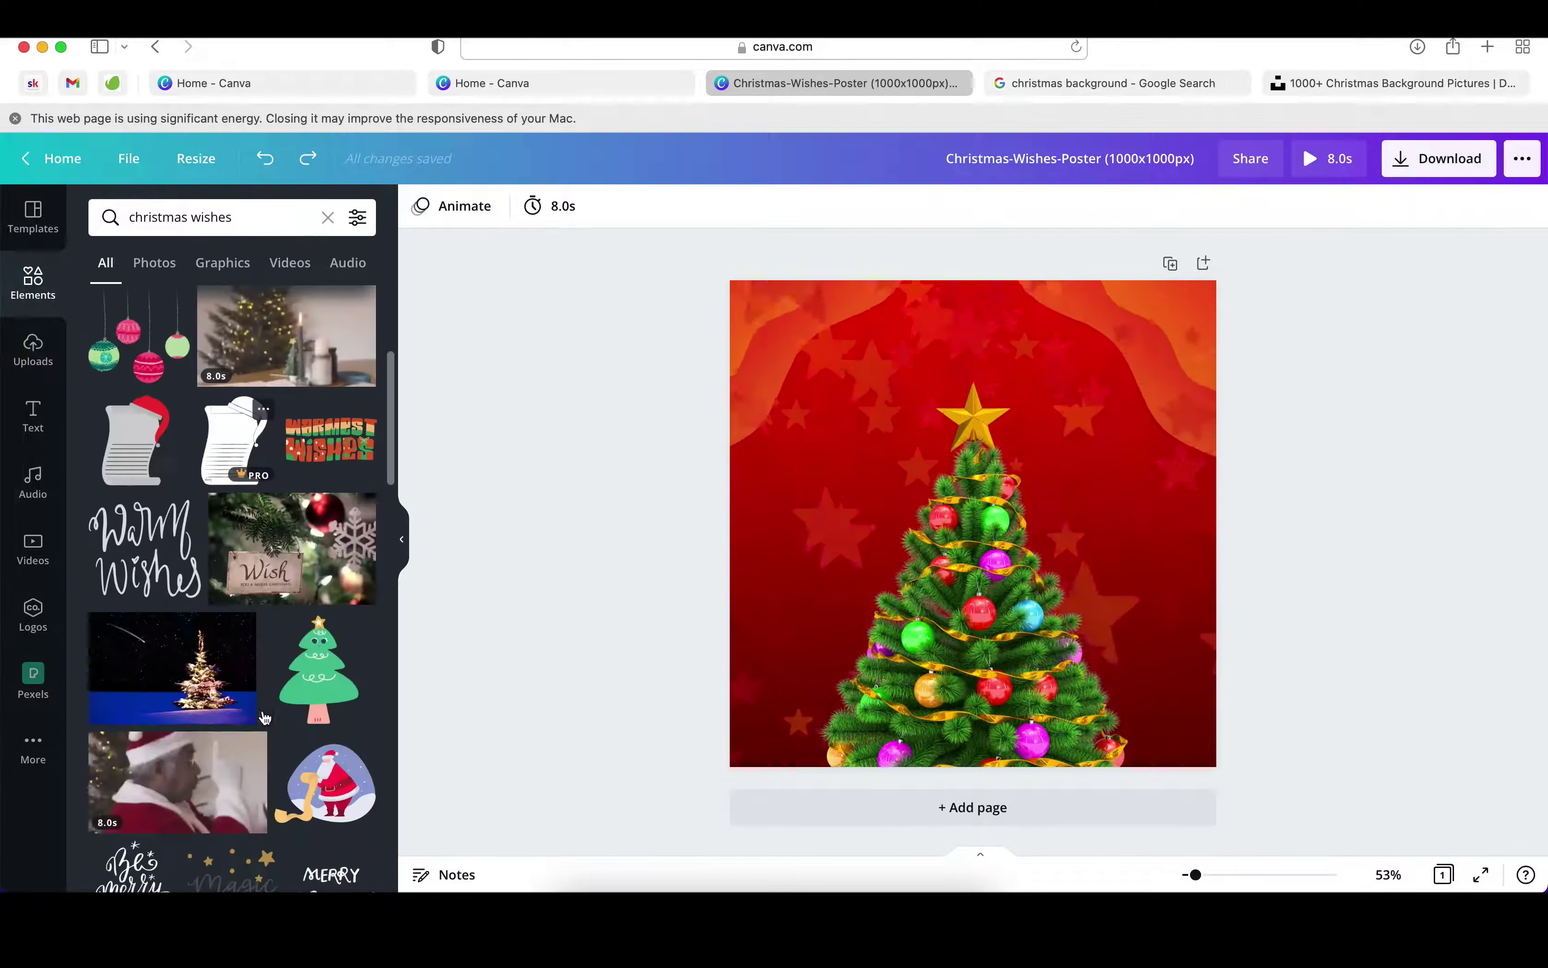
{"action": "scroll", "coordinate": [222, 461], "scroll_direction": "up", "scroll_amount": 5}
{"action": "left_click", "coordinate": [222, 263]}
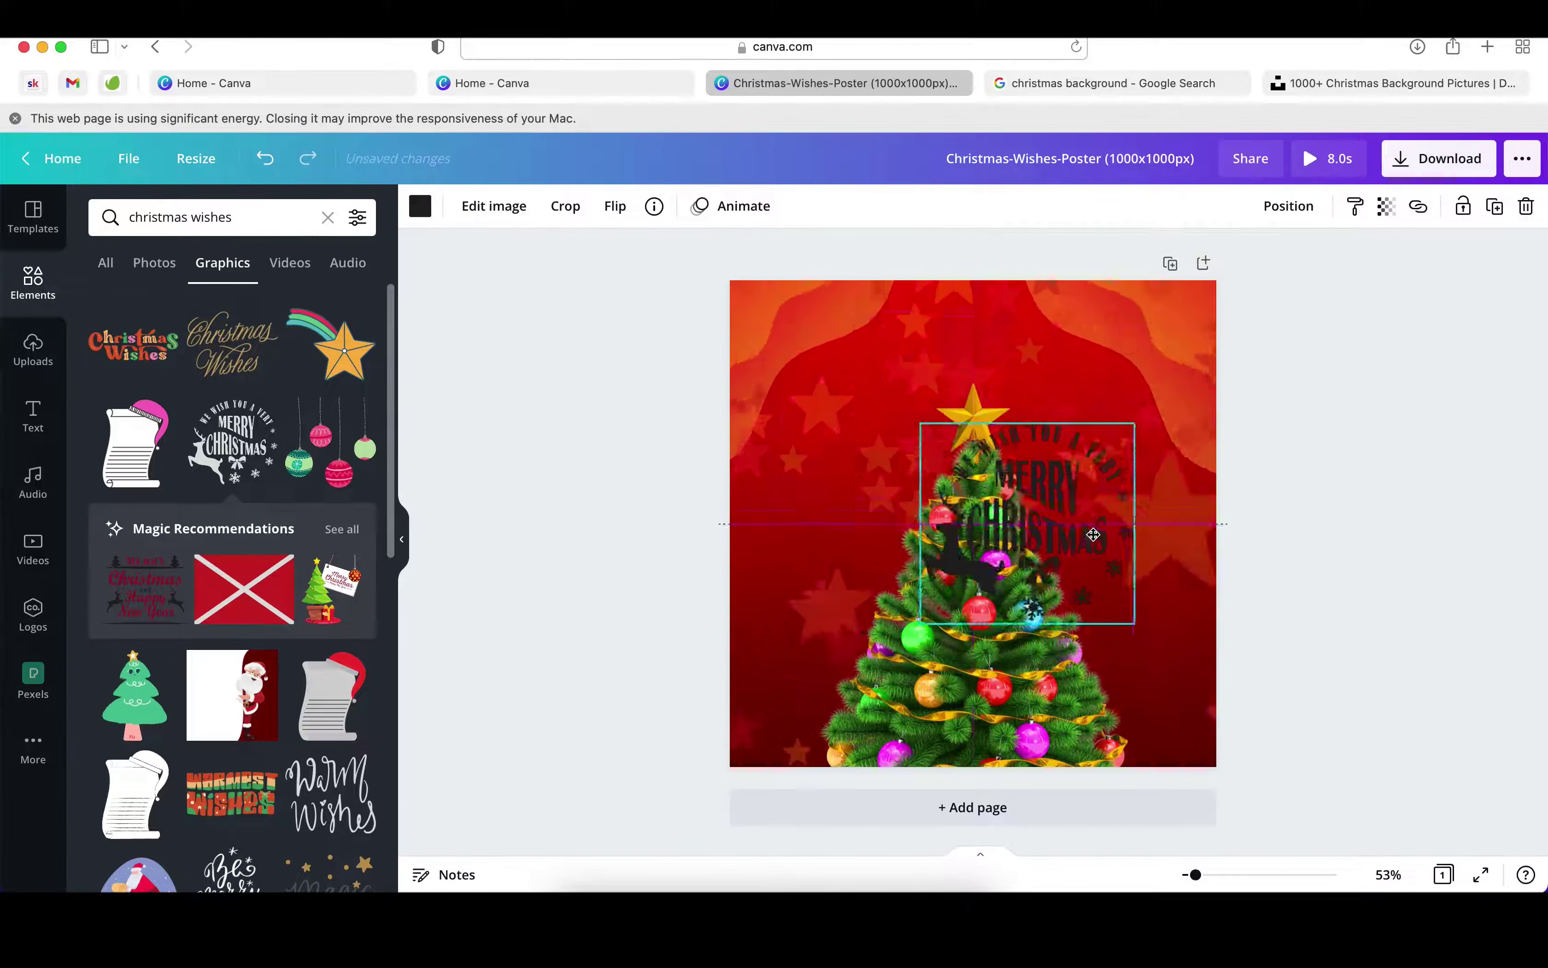
Step: Place the Merry Christmas reindeer greeting above the star, lower the tree, and colour the greeting white
{"action": "left_click_drag", "start_coordinate": [1148, 464], "coordinate": [1009, 383]}
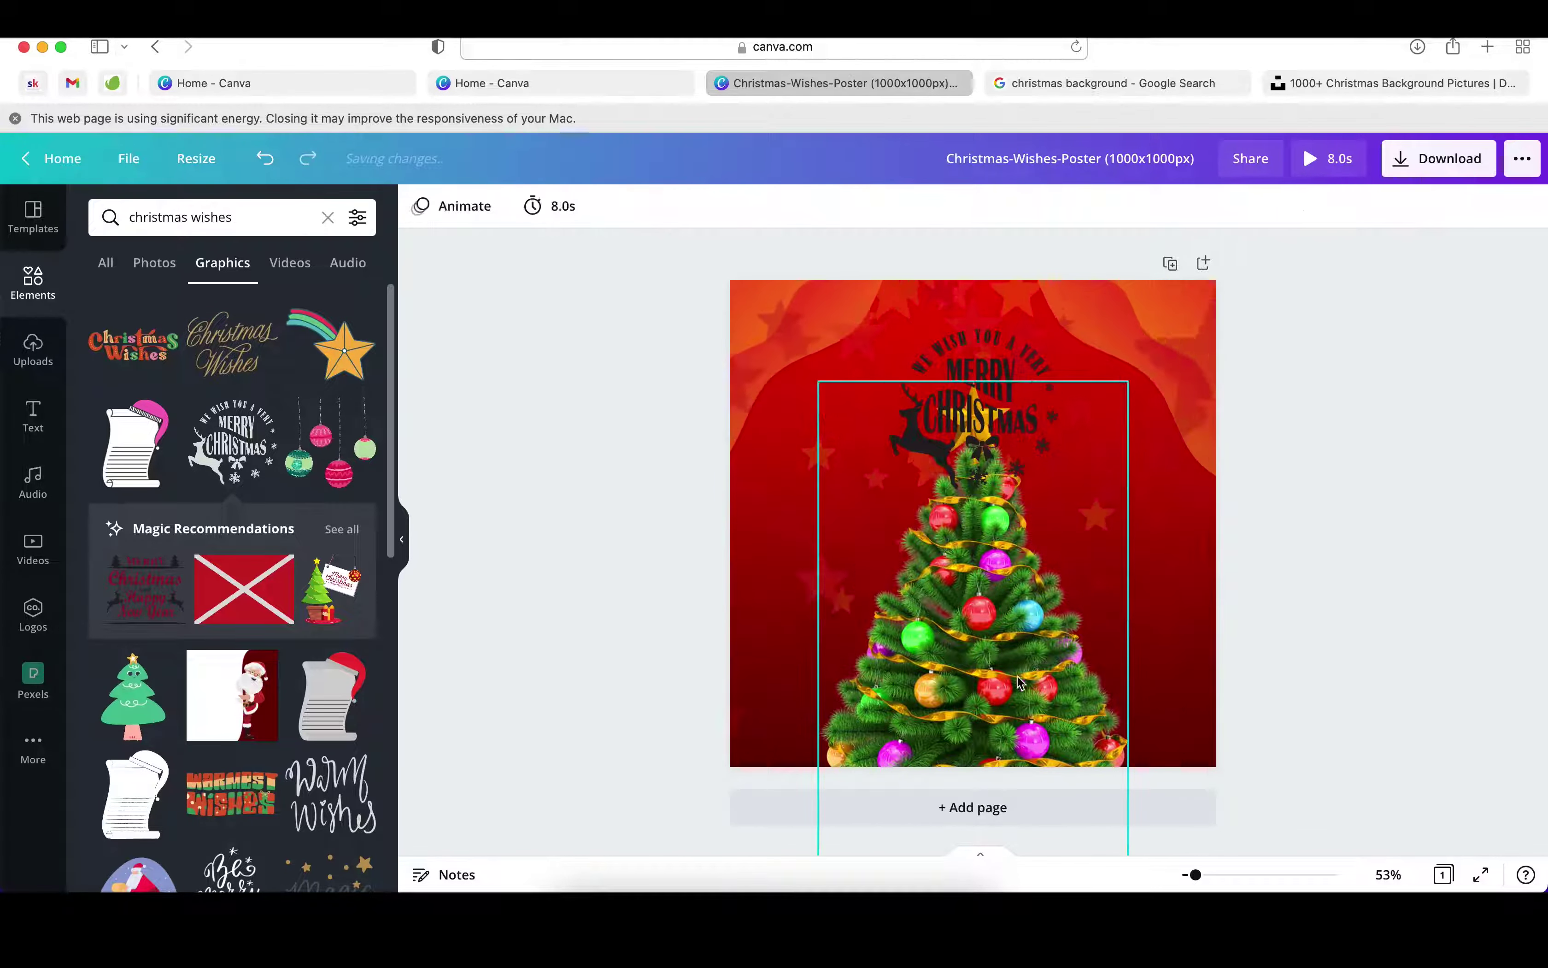
{"action": "left_click_drag", "start_coordinate": [1026, 617], "coordinate": [1026, 673]}
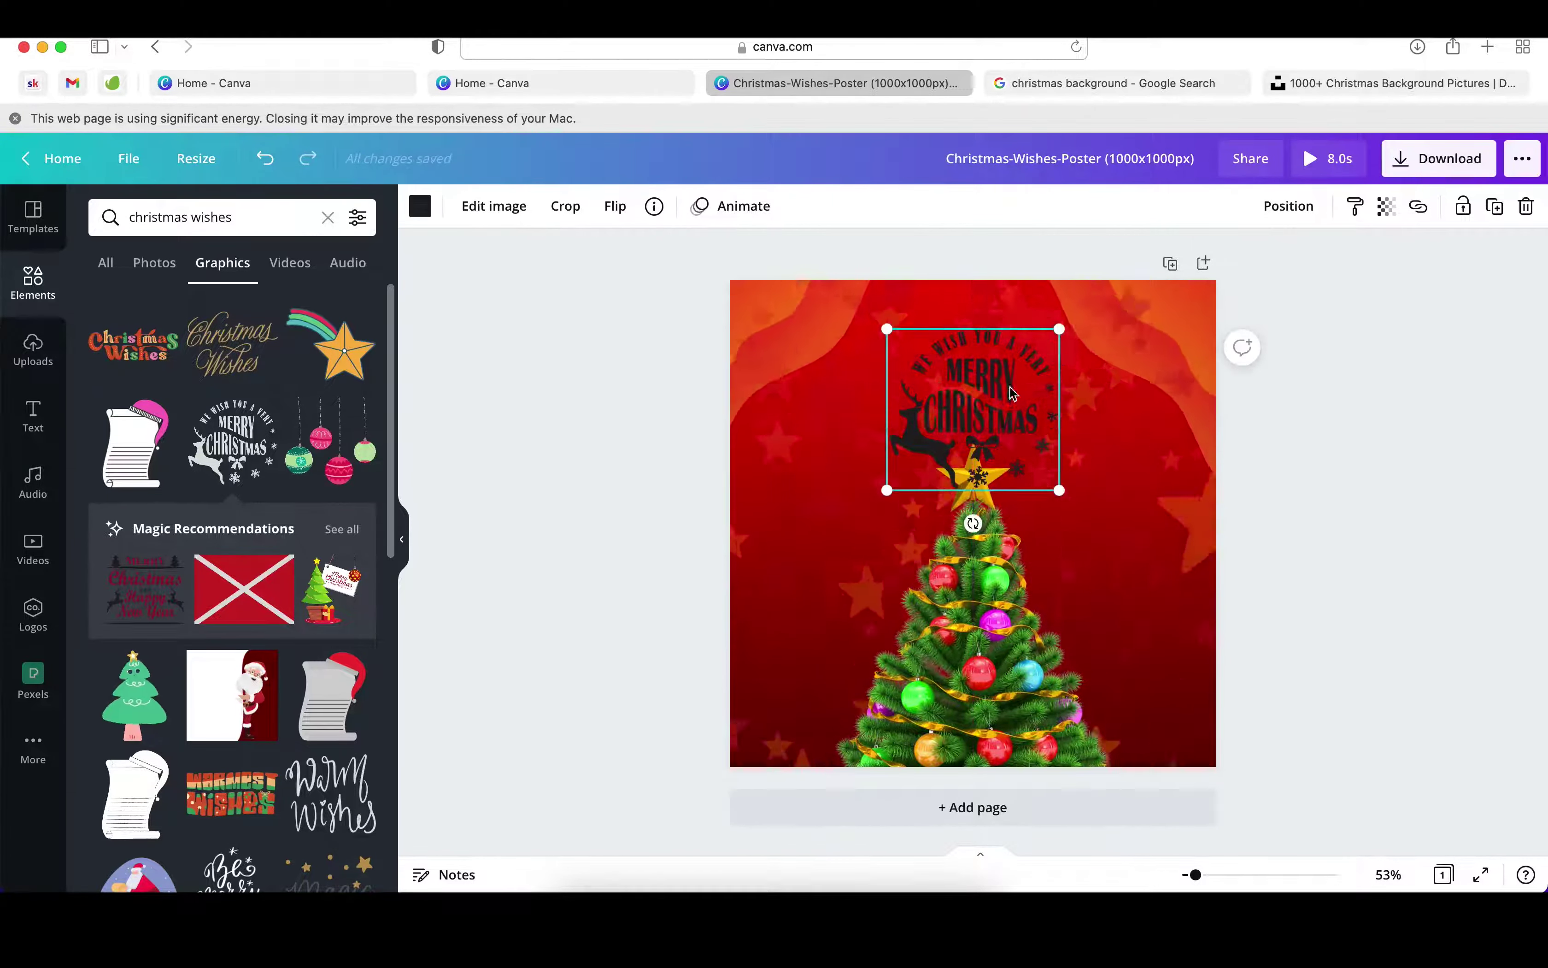
{"action": "left_click_drag", "start_coordinate": [1003, 386], "coordinate": [1003, 374]}
{"action": "left_click", "coordinate": [419, 205]}
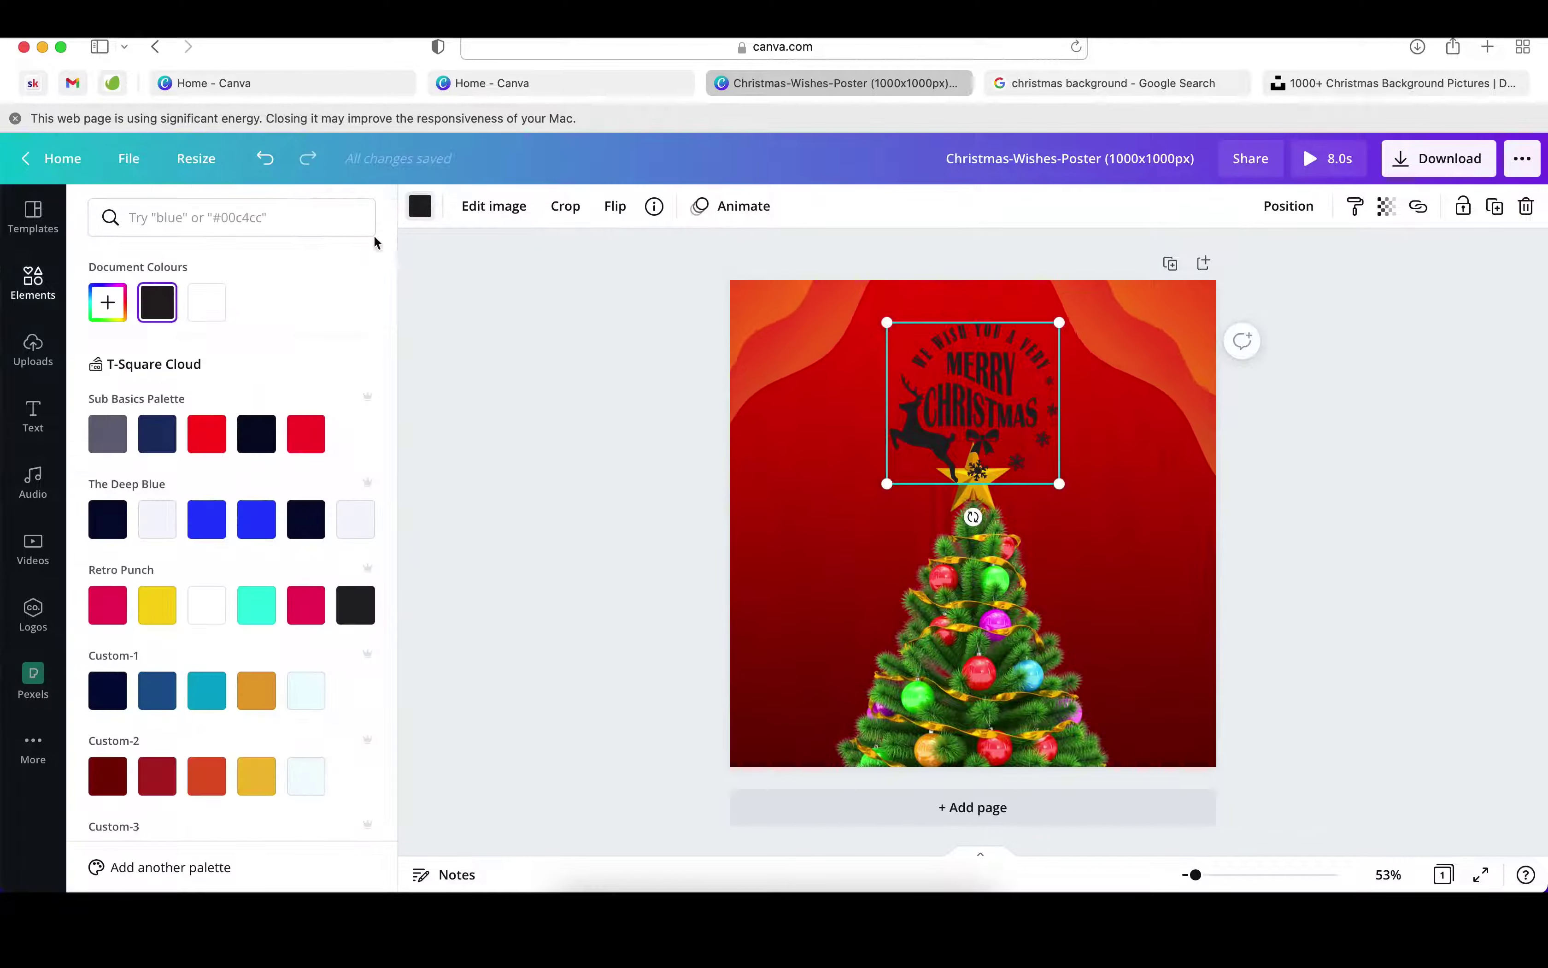
{"action": "left_click", "coordinate": [1132, 665]}
Step: Make the background image partly transparent and check the tree's layering options
{"action": "left_click", "coordinate": [1202, 307]}
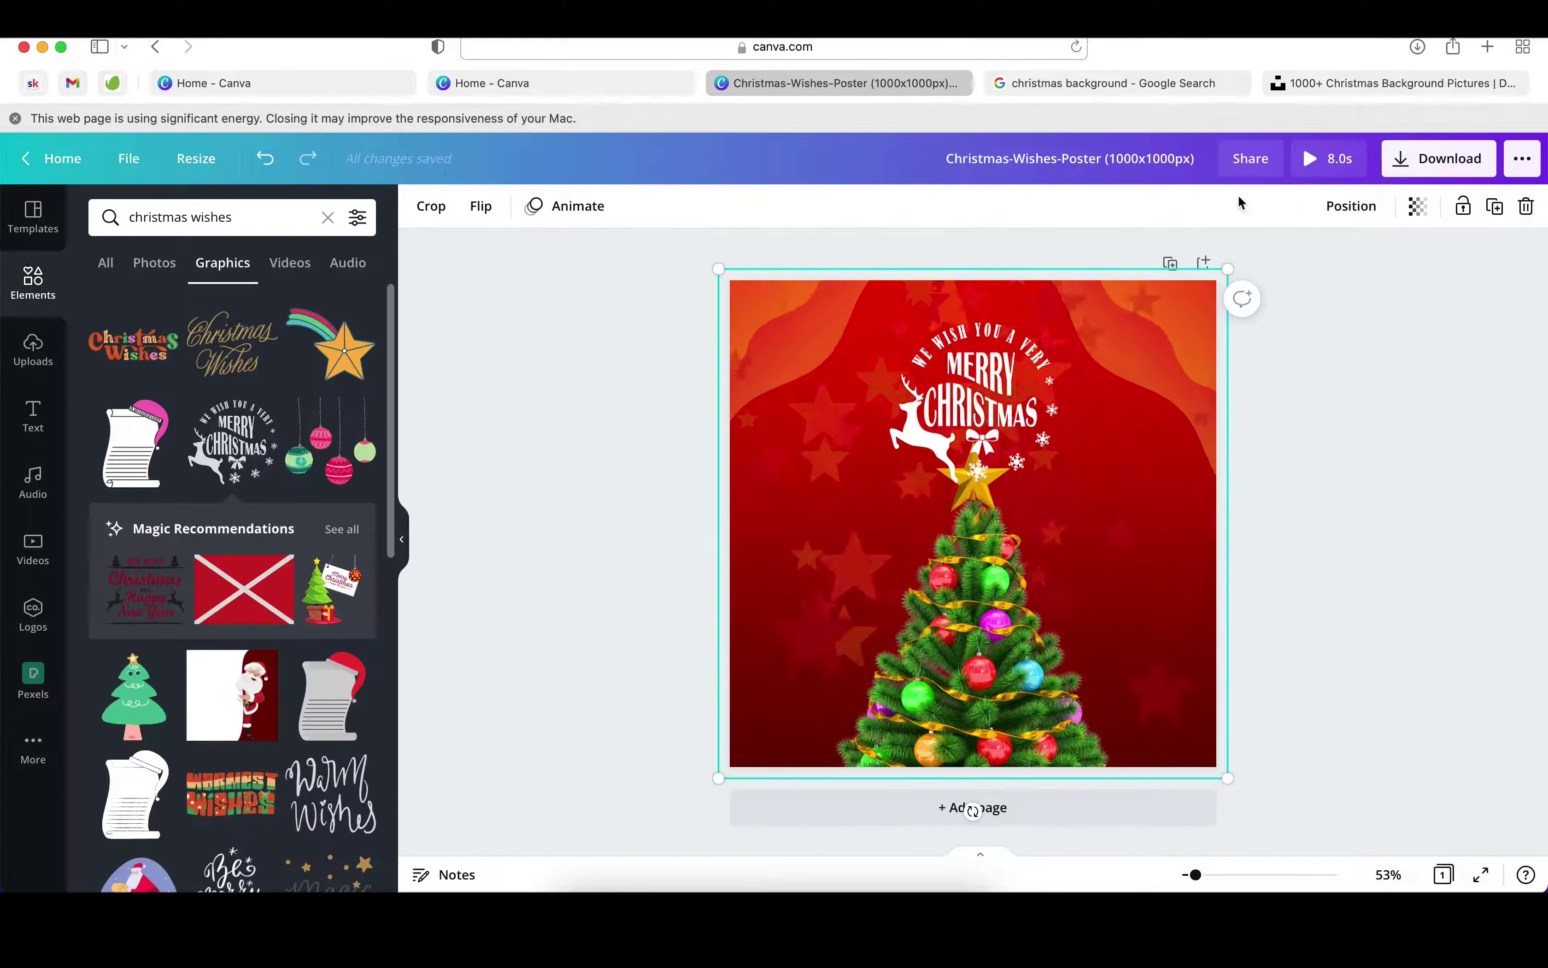
{"action": "left_click", "coordinate": [1418, 206]}
{"action": "left_click_drag", "start_coordinate": [1354, 262], "coordinate": [1262, 267]}
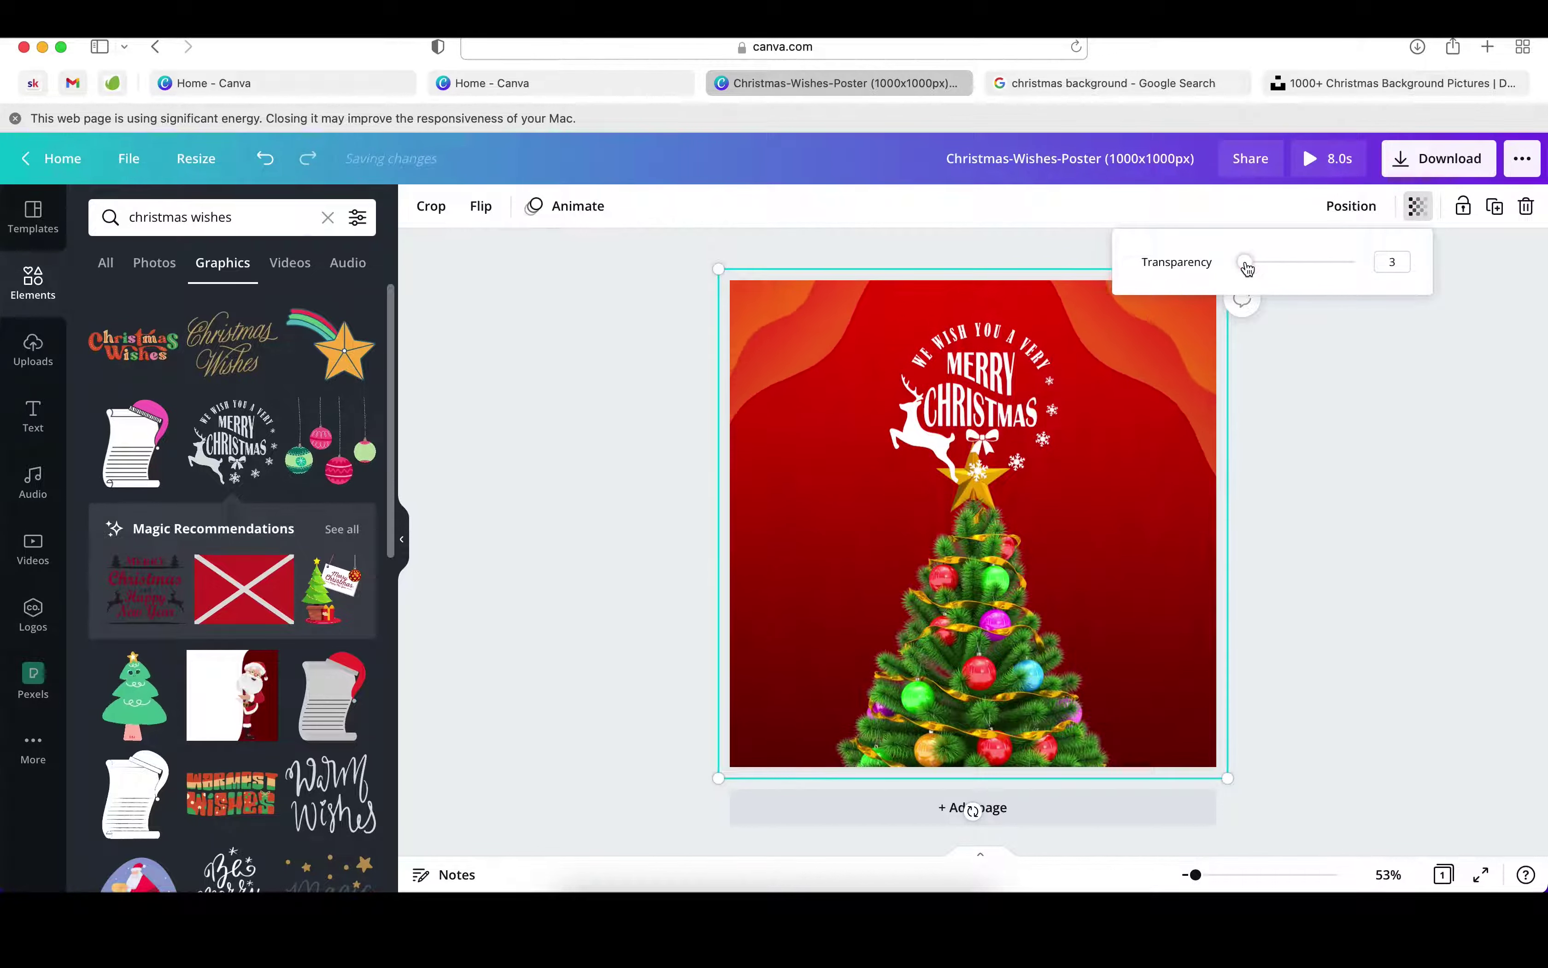
{"action": "left_click", "coordinate": [1410, 433]}
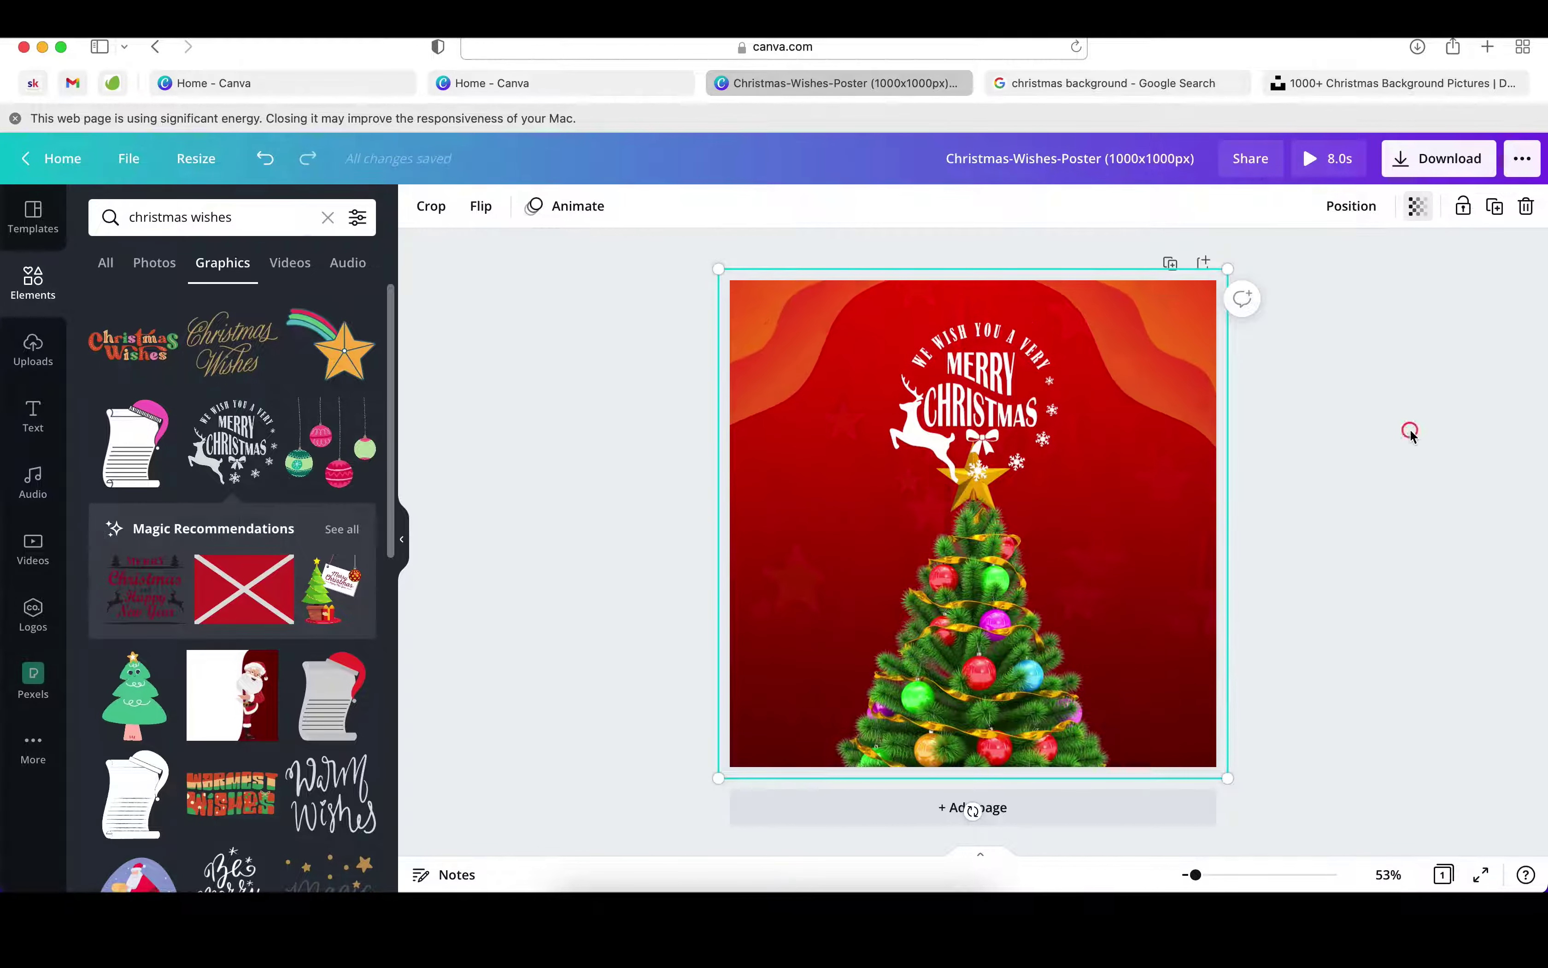
{"action": "left_click", "coordinate": [1002, 580]}
{"action": "left_click", "coordinate": [1288, 205]}
{"action": "left_click", "coordinate": [1439, 548]}
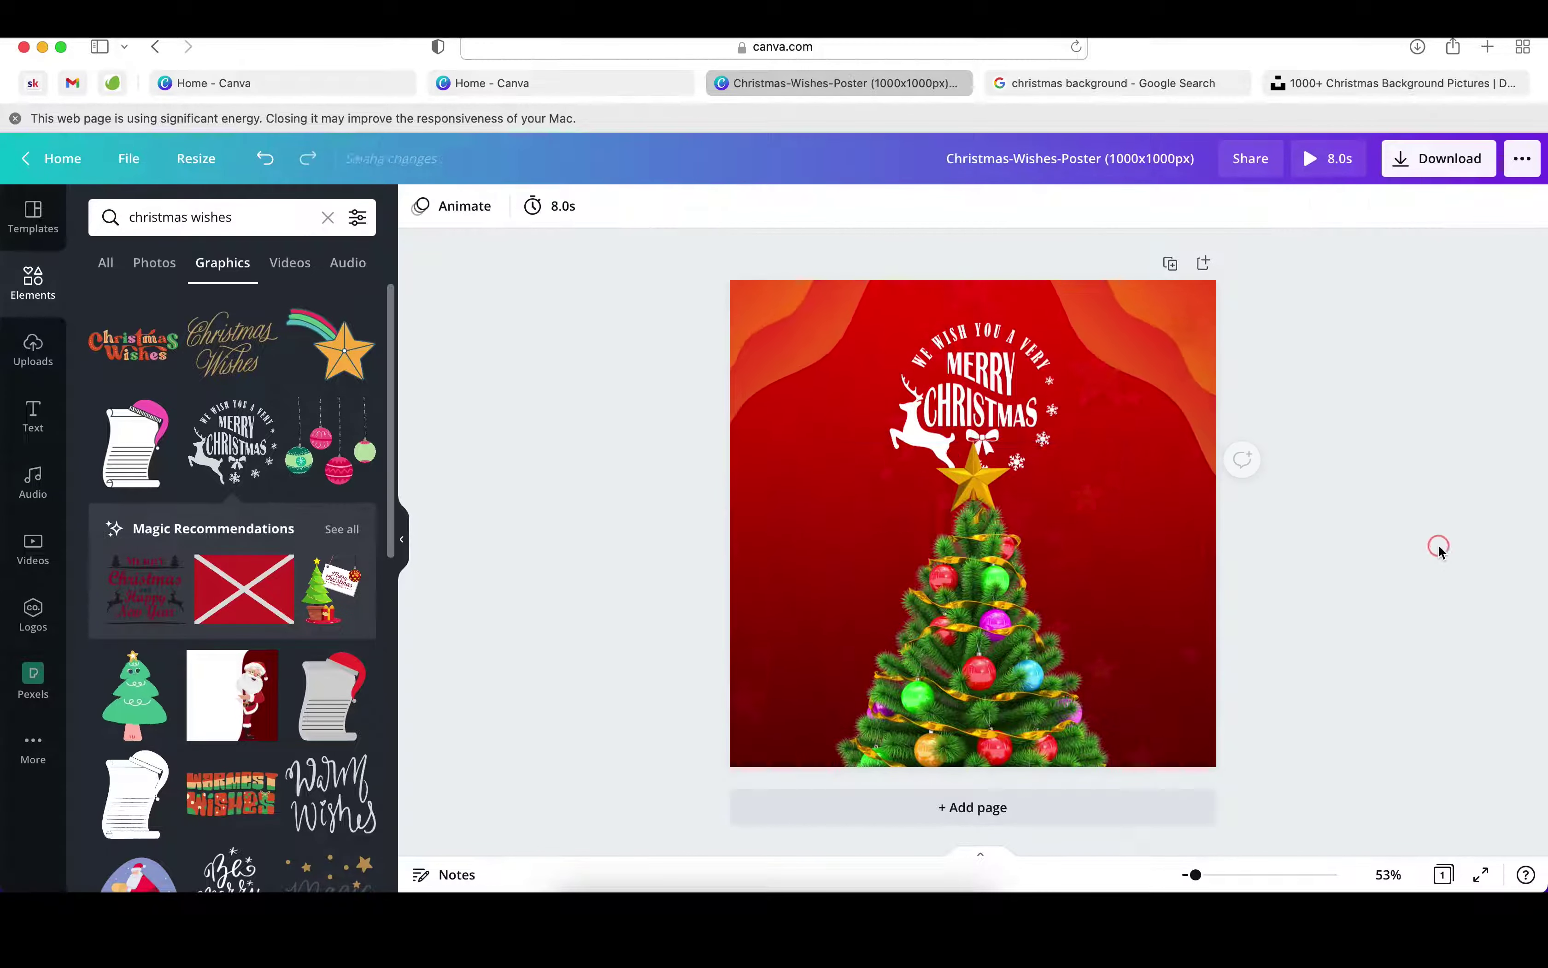
Step: Move the first orange wave down beside the tree base and rotate it
{"action": "left_click_drag", "start_coordinate": [1212, 308], "coordinate": [746, 325]}
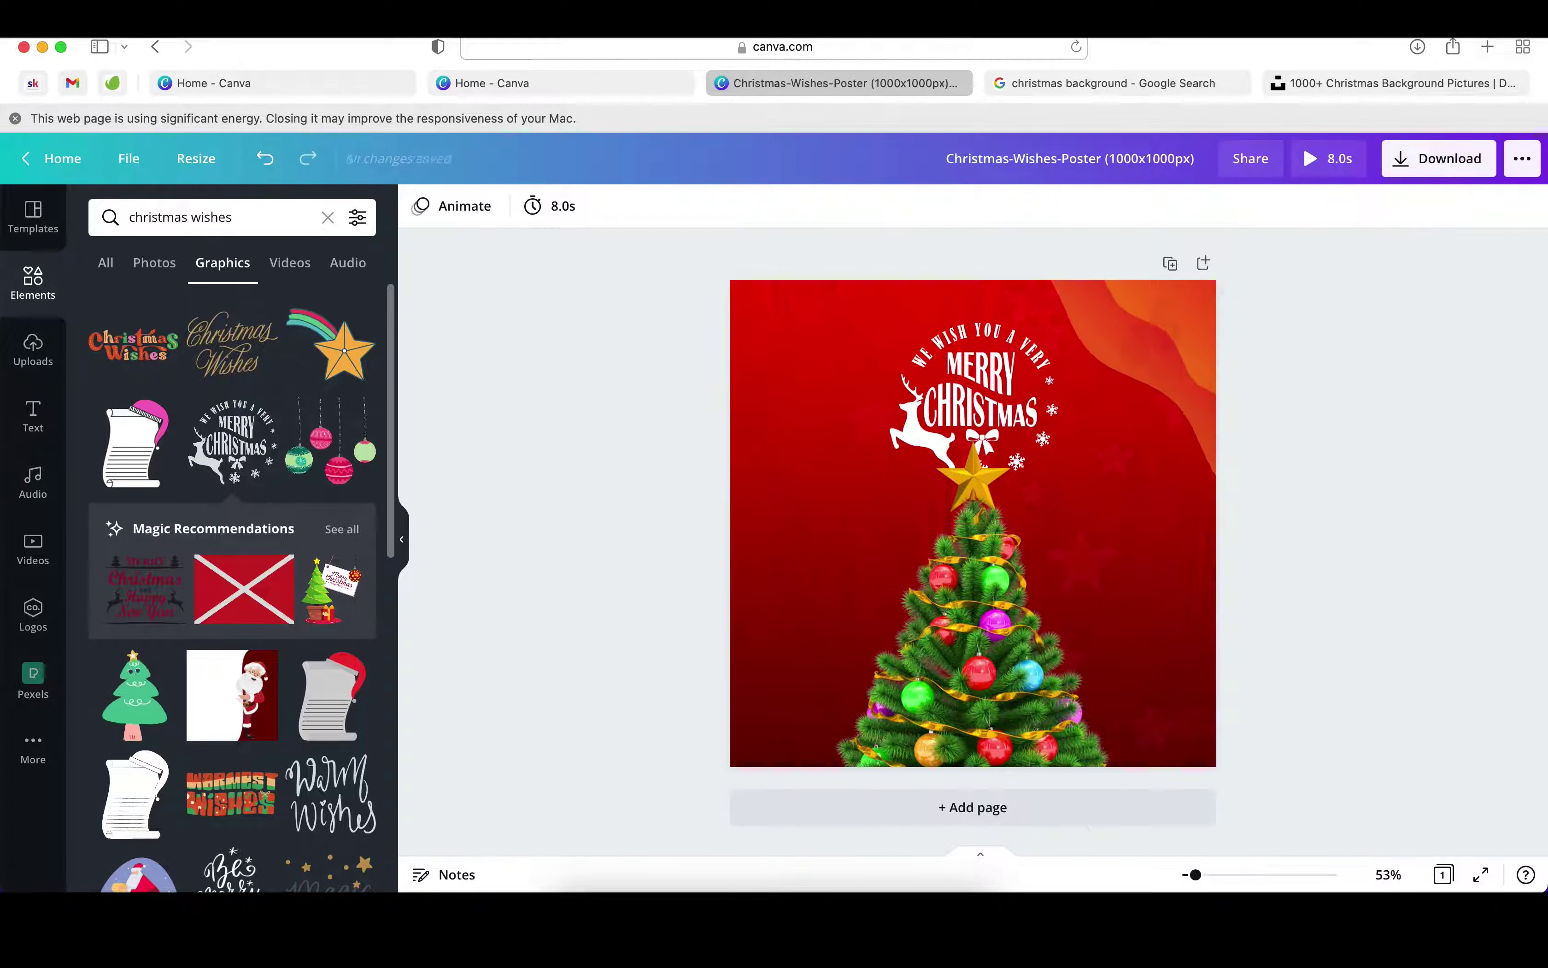
{"action": "left_click_drag", "start_coordinate": [778, 702], "coordinate": [884, 675]}
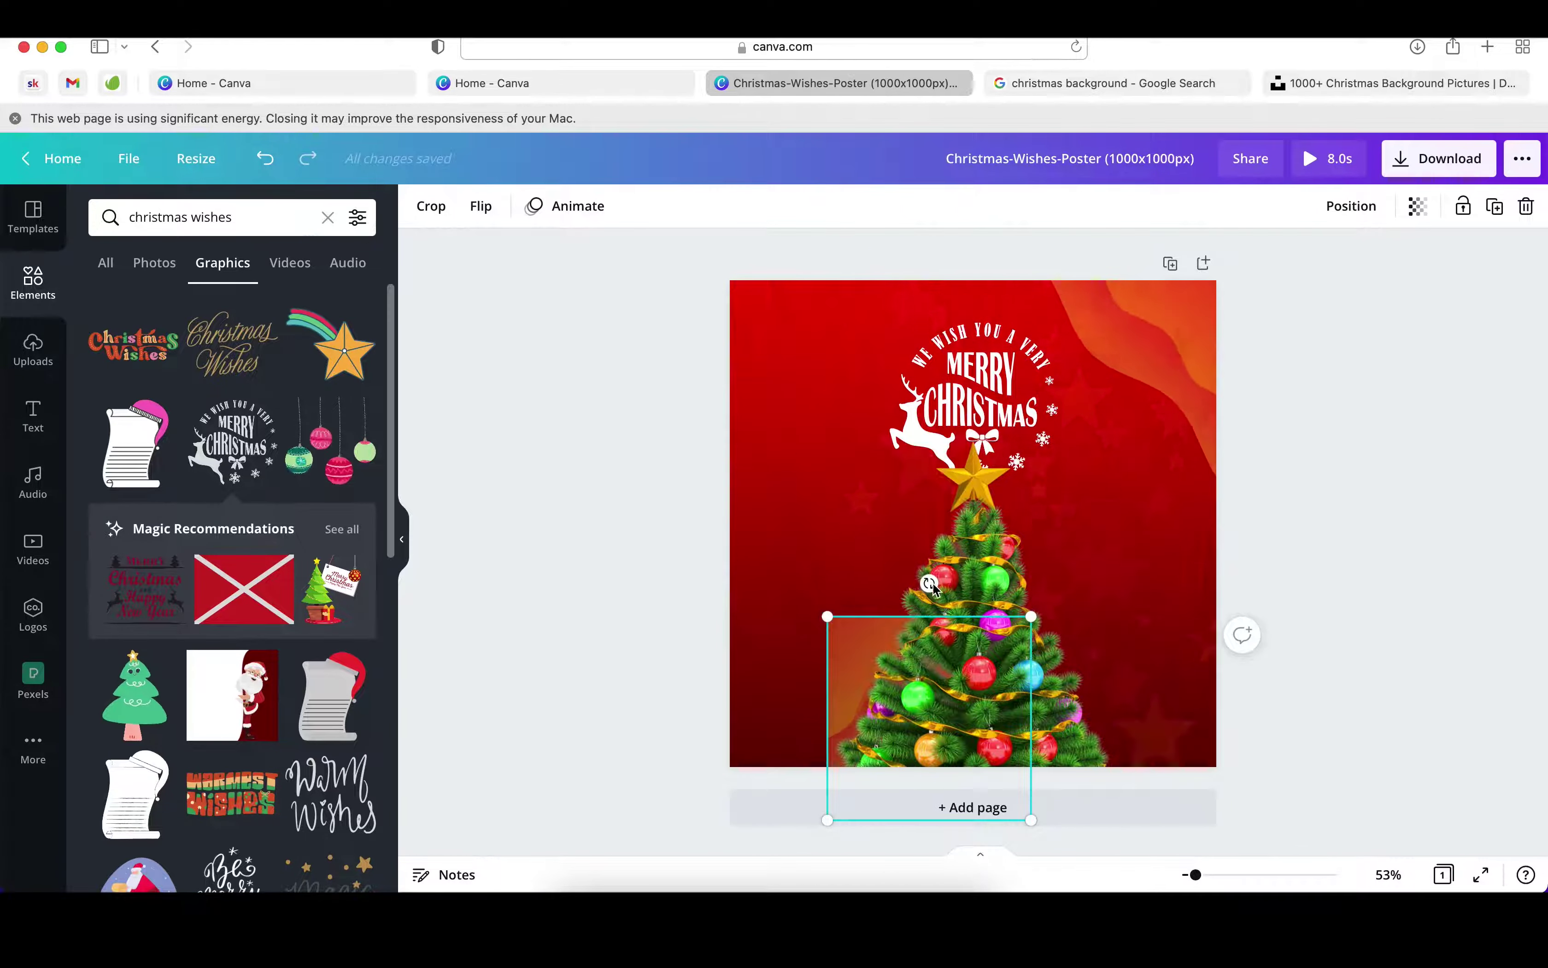
{"action": "left_click_drag", "start_coordinate": [931, 584], "coordinate": [1023, 697]}
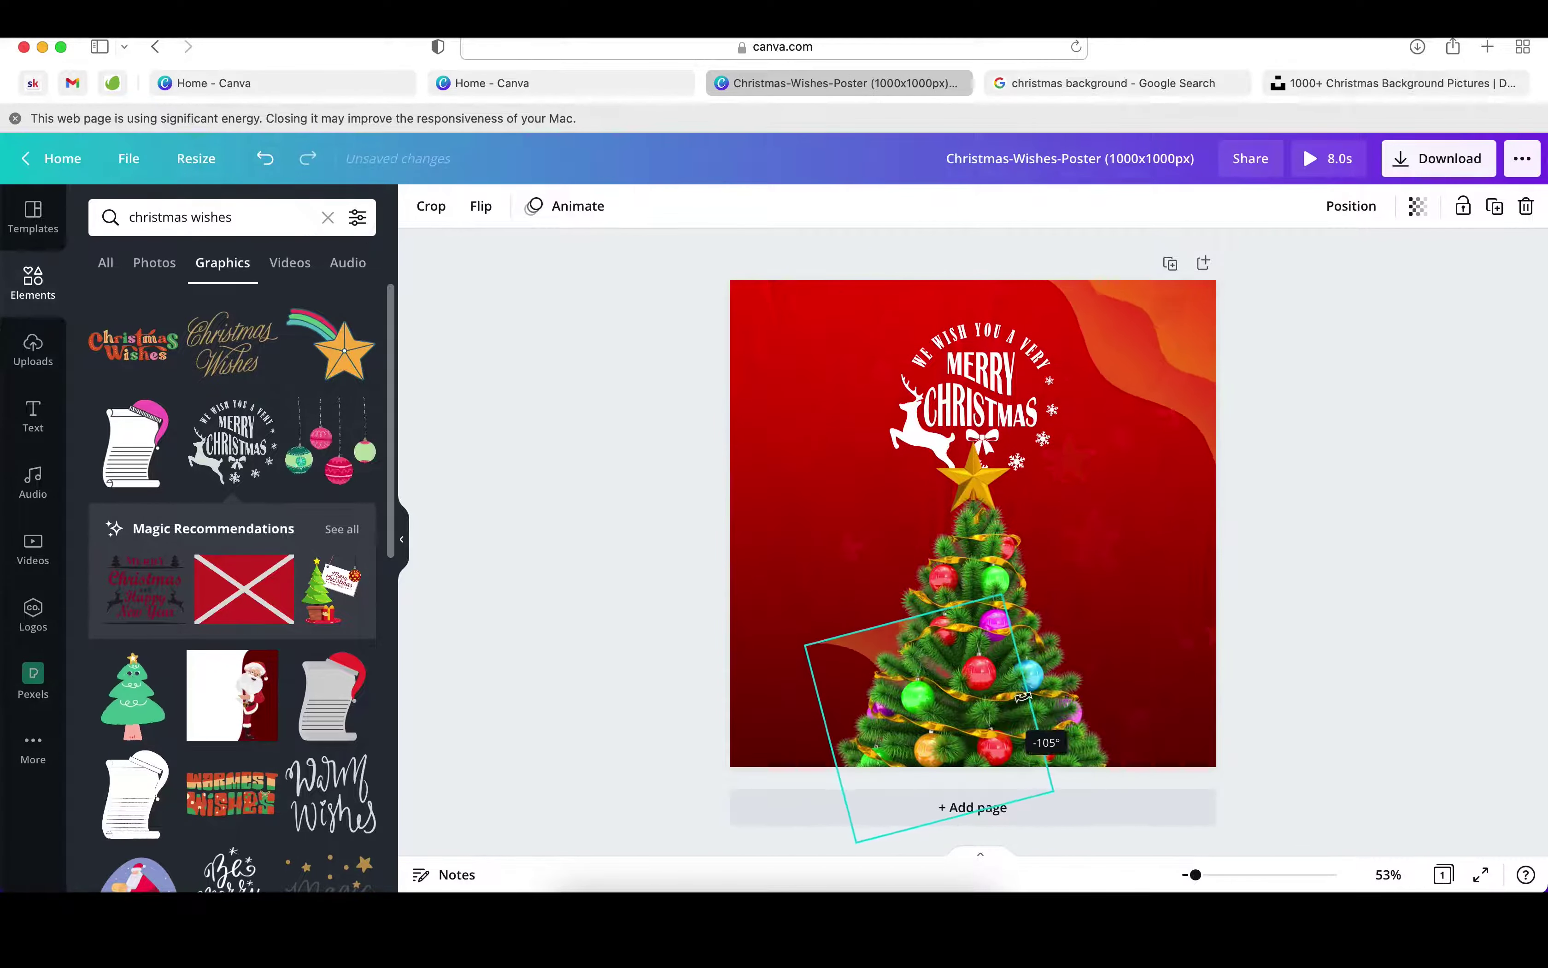
{"action": "mouse_move", "coordinate": [1023, 696]}
{"action": "left_mouse_down"}
{"action": "mouse_move", "coordinate": [1058, 717]}
{"action": "mouse_move", "coordinate": [986, 718]}
{"action": "left_mouse_up"}
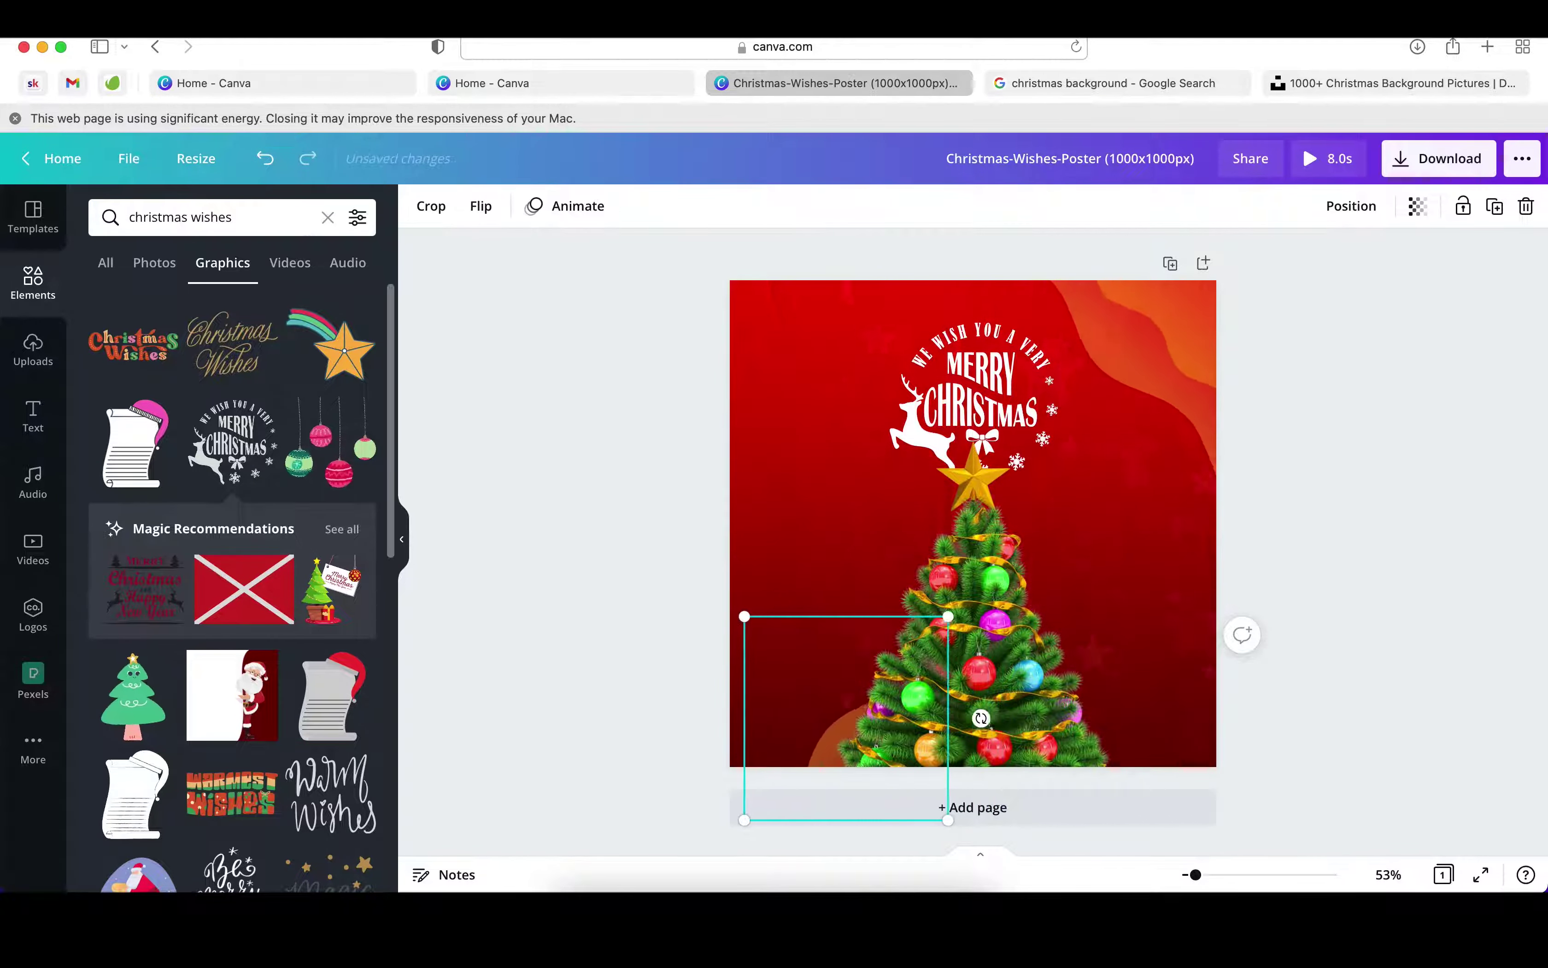
{"action": "left_click_drag", "start_coordinate": [986, 718], "coordinate": [1160, 477]}
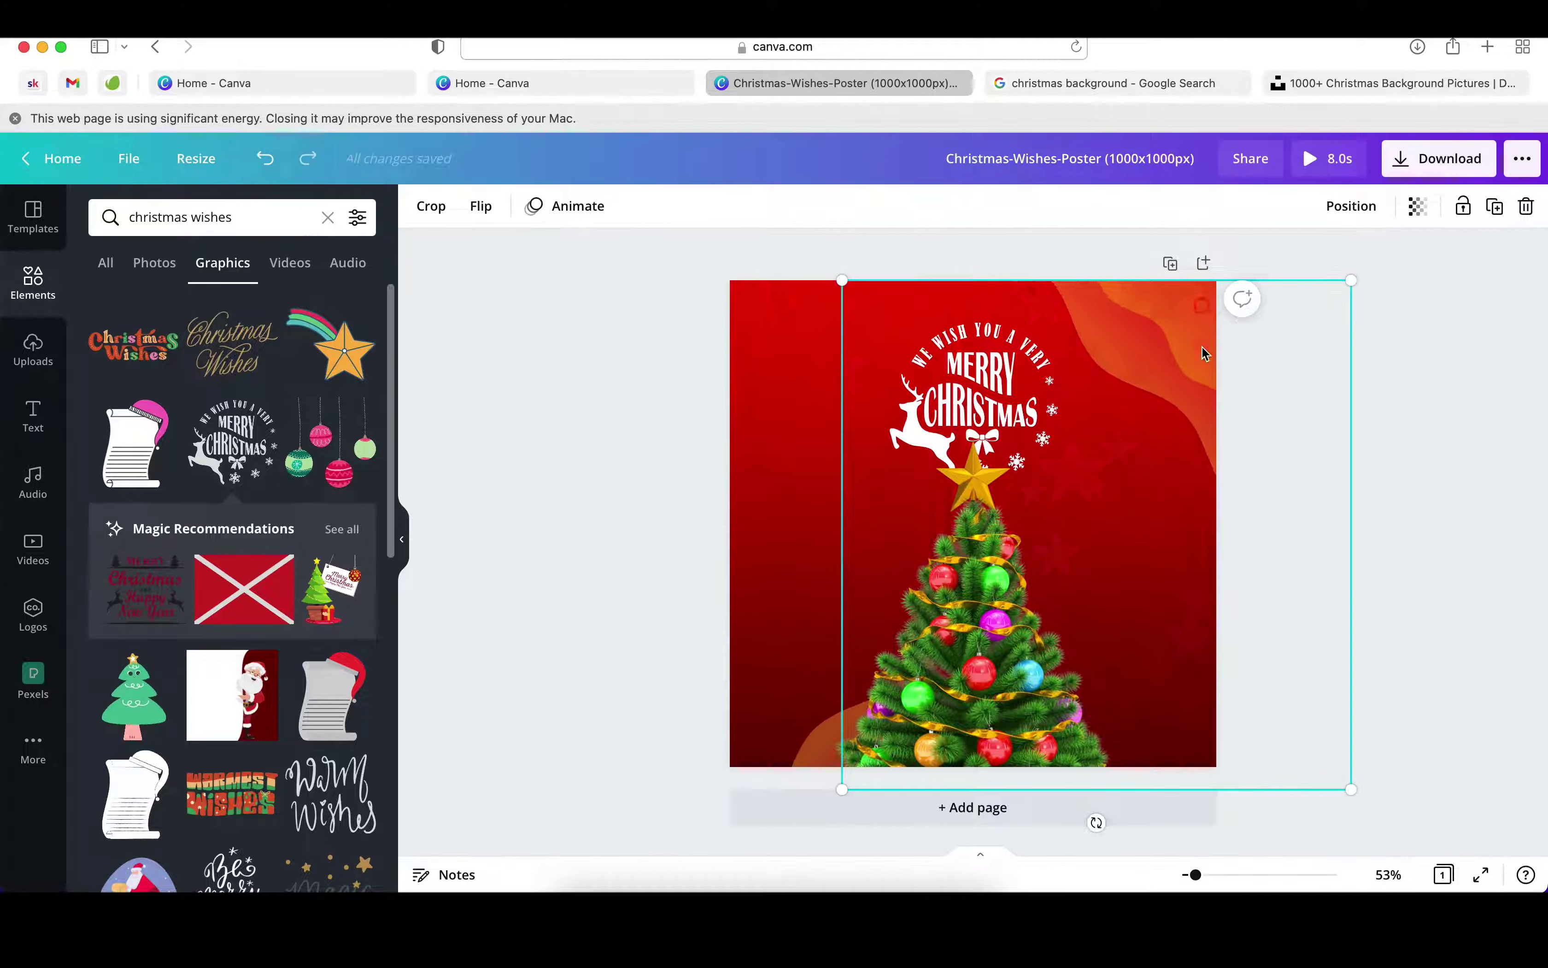
Step: Put the second wave at the tree's left, flip it horizontally, and bring it two layers forward
{"action": "left_click_drag", "start_coordinate": [1201, 314], "coordinate": [800, 768]}
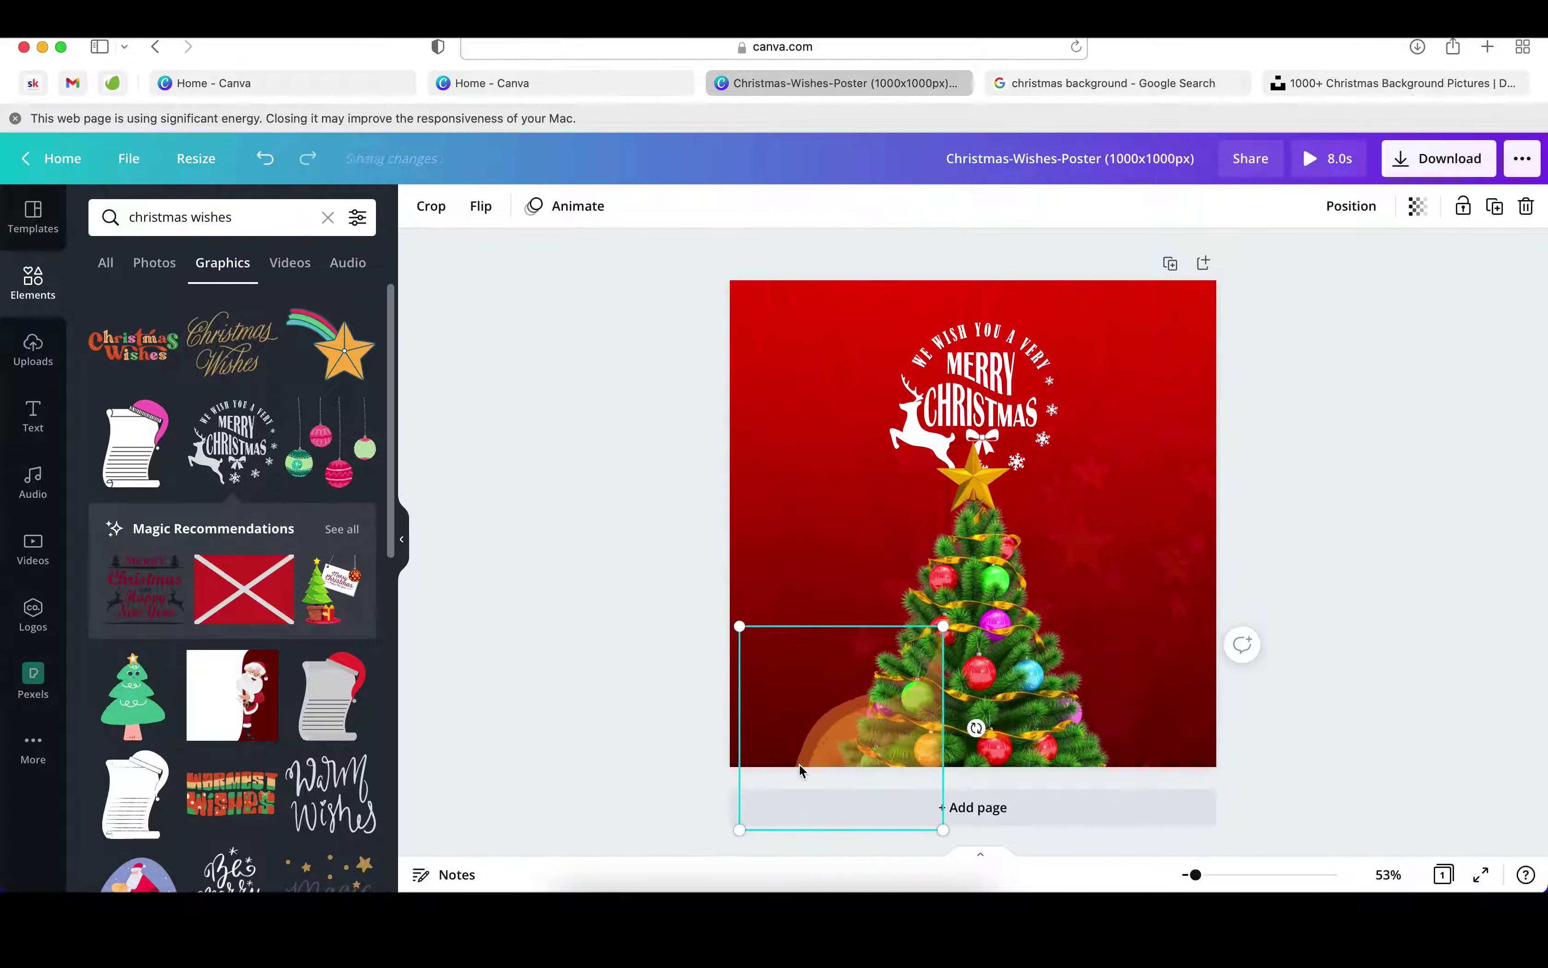
{"action": "mouse_move", "coordinate": [800, 768]}
{"action": "left_mouse_down"}
{"action": "mouse_move", "coordinate": [781, 571]}
{"action": "mouse_move", "coordinate": [1068, 776]}
{"action": "mouse_move", "coordinate": [1081, 640]}
{"action": "left_mouse_up"}
{"action": "left_click", "coordinate": [480, 206]}
{"action": "left_click", "coordinate": [560, 255]}
{"action": "left_click", "coordinate": [1351, 205]}
{"action": "left_click", "coordinate": [1127, 272]}
{"action": "left_click", "coordinate": [1151, 269]}
{"action": "mouse_move", "coordinate": [880, 707]}
{"action": "left_mouse_down"}
{"action": "mouse_move", "coordinate": [880, 614]}
{"action": "mouse_move", "coordinate": [960, 557]}
{"action": "left_mouse_up"}
Step: Group both waves under the tree, send the group behind it, and enlarge it
{"action": "left_click", "coordinate": [1081, 616], "text": "shift"}
{"action": "mouse_move", "coordinate": [1081, 615]}
{"action": "left_mouse_down"}
{"action": "mouse_move", "coordinate": [1034, 727]}
{"action": "mouse_move", "coordinate": [1062, 741]}
{"action": "left_mouse_up"}
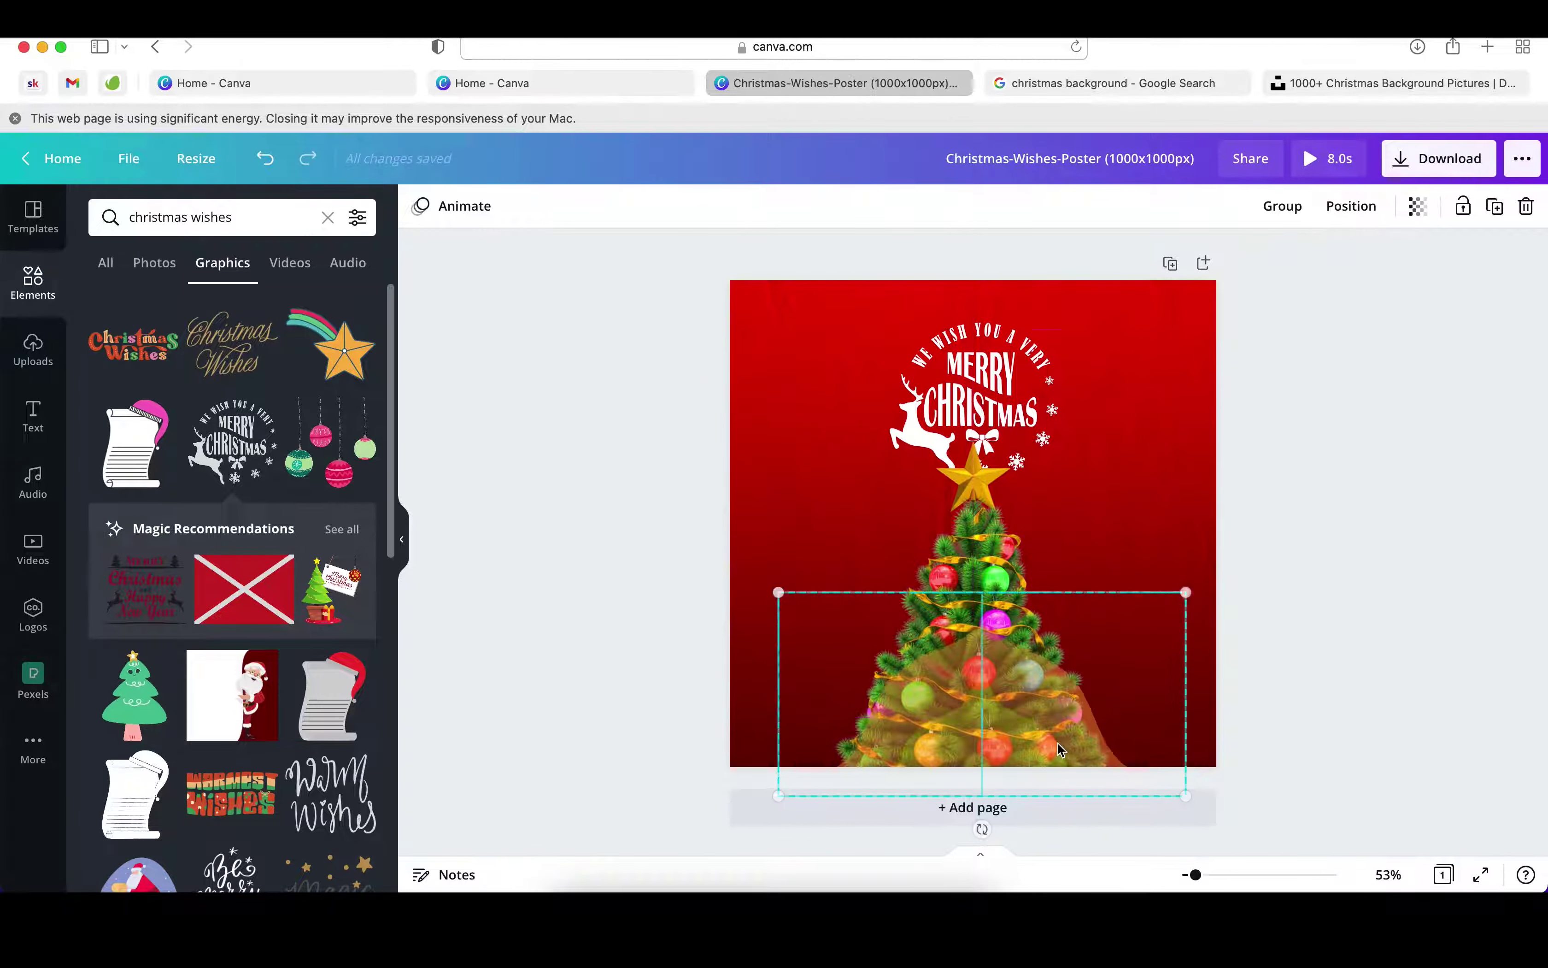
{"action": "left_click", "coordinate": [1296, 207]}
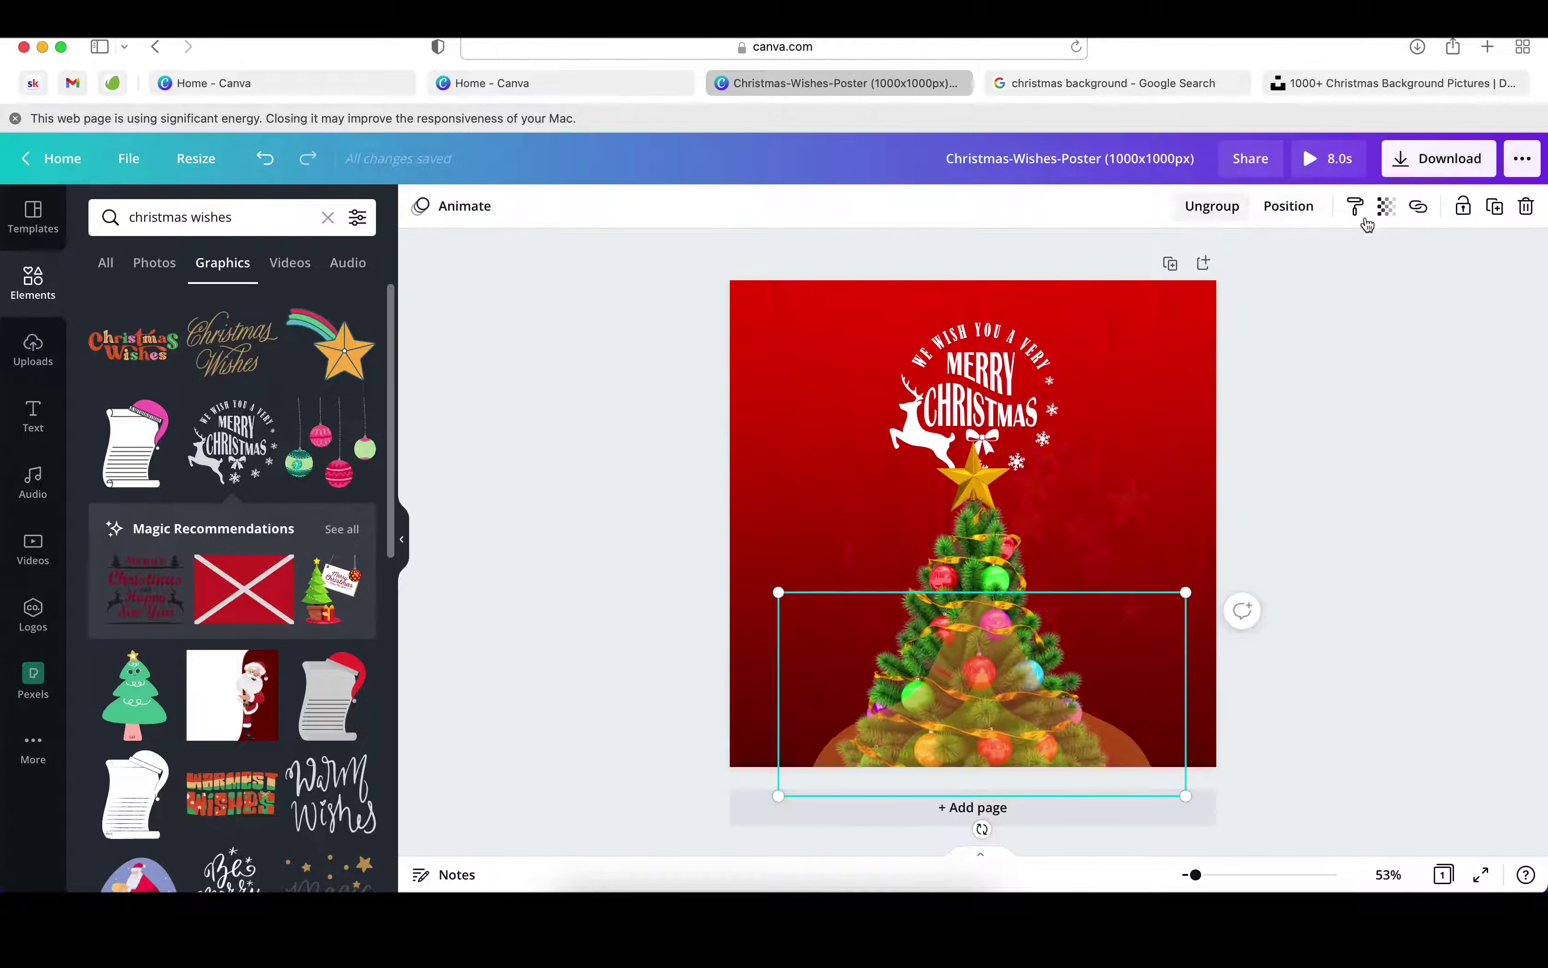
{"action": "left_click", "coordinate": [1363, 529]}
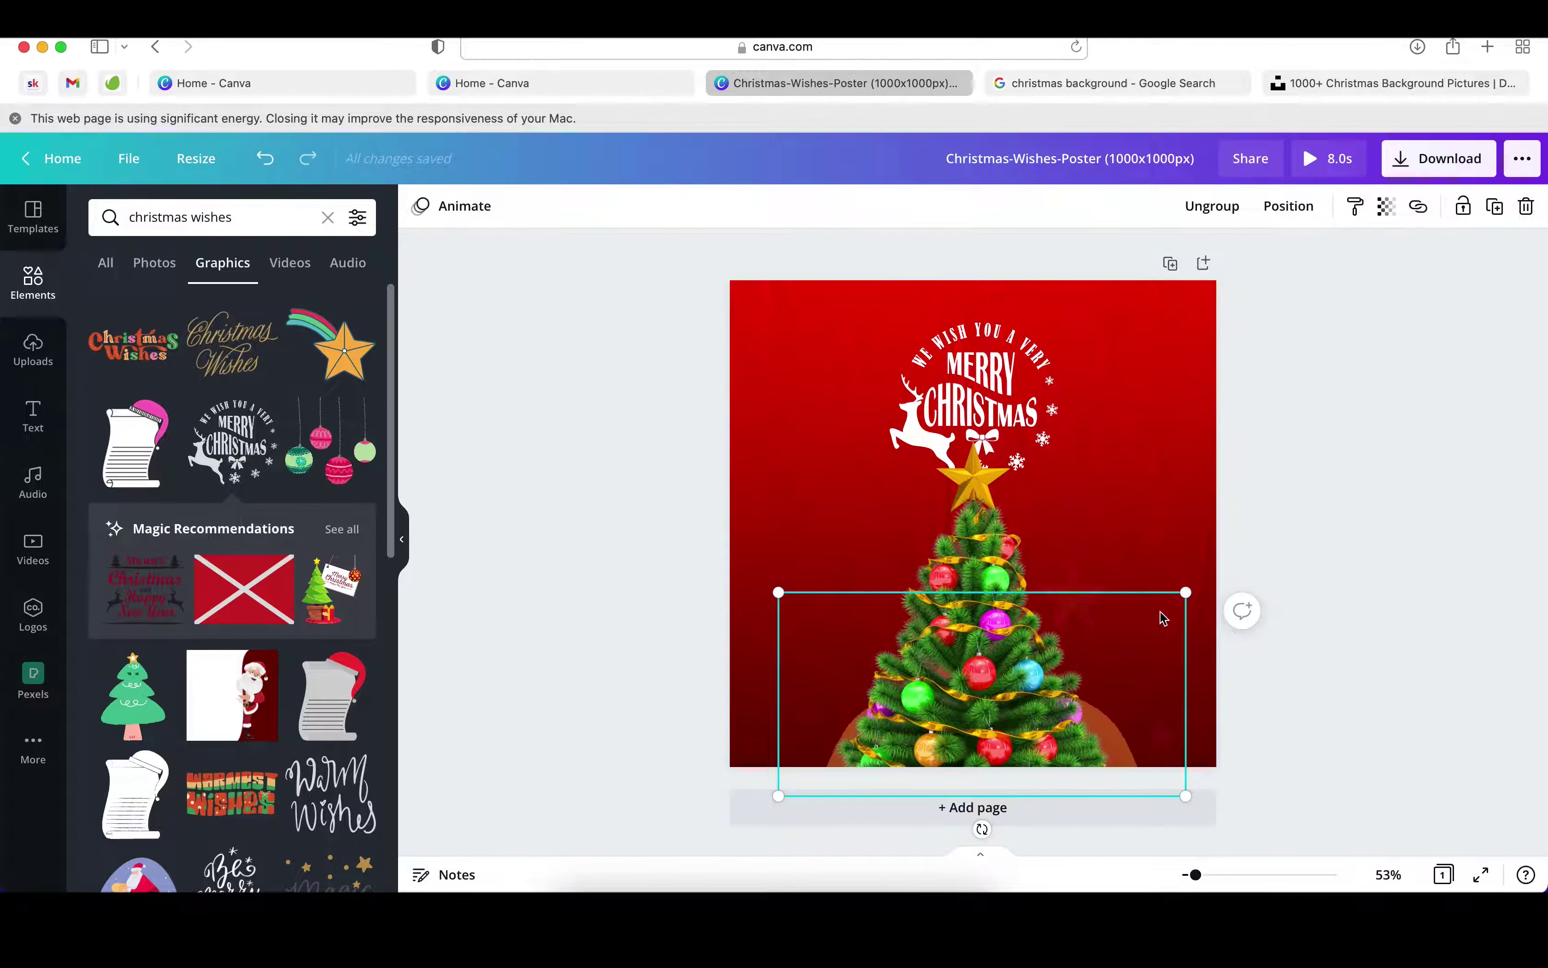
{"action": "left_click_drag", "start_coordinate": [1186, 593], "coordinate": [1185, 566]}
{"action": "mouse_move", "coordinate": [1005, 787]}
{"action": "left_mouse_down"}
{"action": "mouse_move", "coordinate": [1125, 757]}
{"action": "mouse_move", "coordinate": [1149, 568]}
{"action": "left_mouse_up"}
{"action": "left_click", "coordinate": [563, 528]}
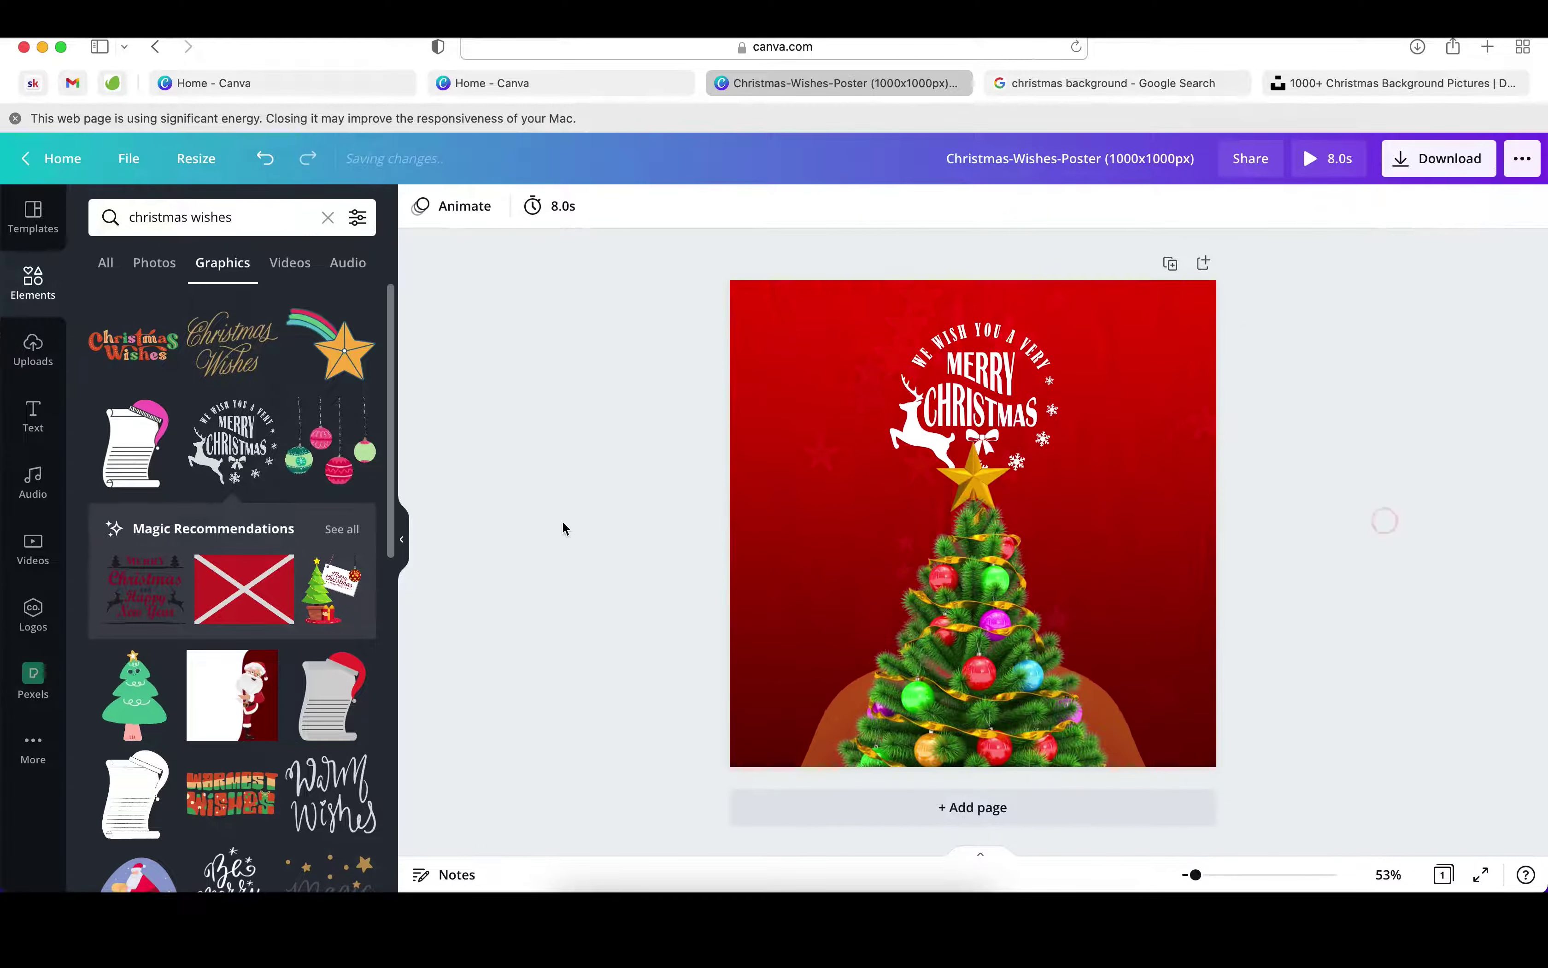
{"action": "scroll", "coordinate": [210, 762], "scroll_direction": "down", "scroll_amount": 5}
{"action": "left_click", "coordinate": [1024, 359]}
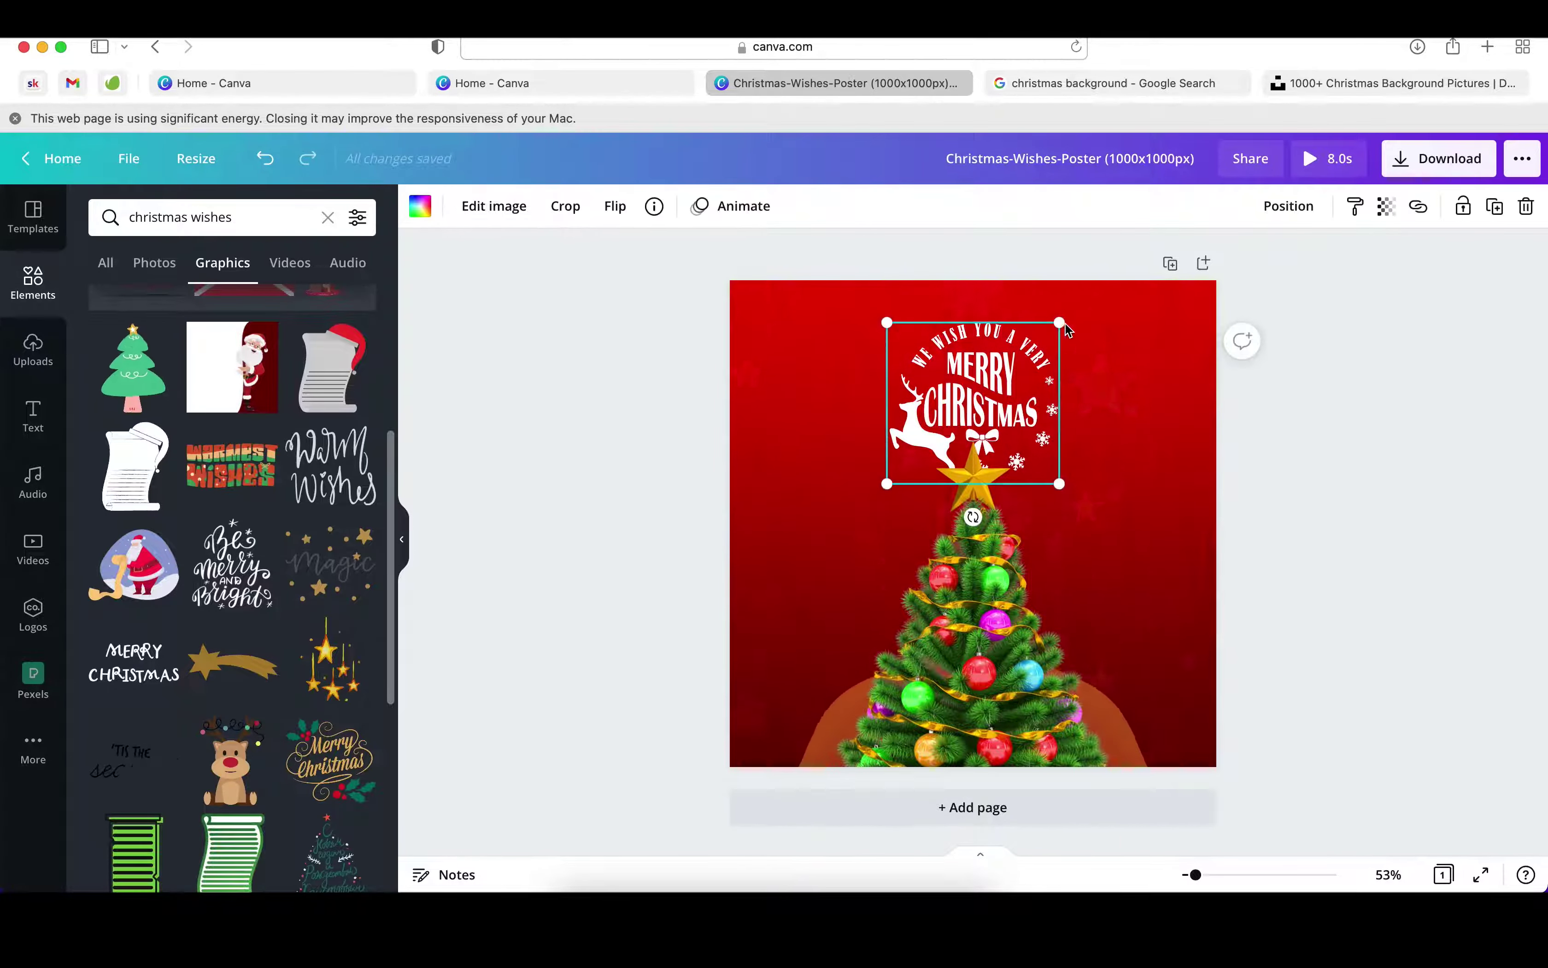
{"action": "left_click_drag", "start_coordinate": [1061, 319], "coordinate": [1071, 301]}
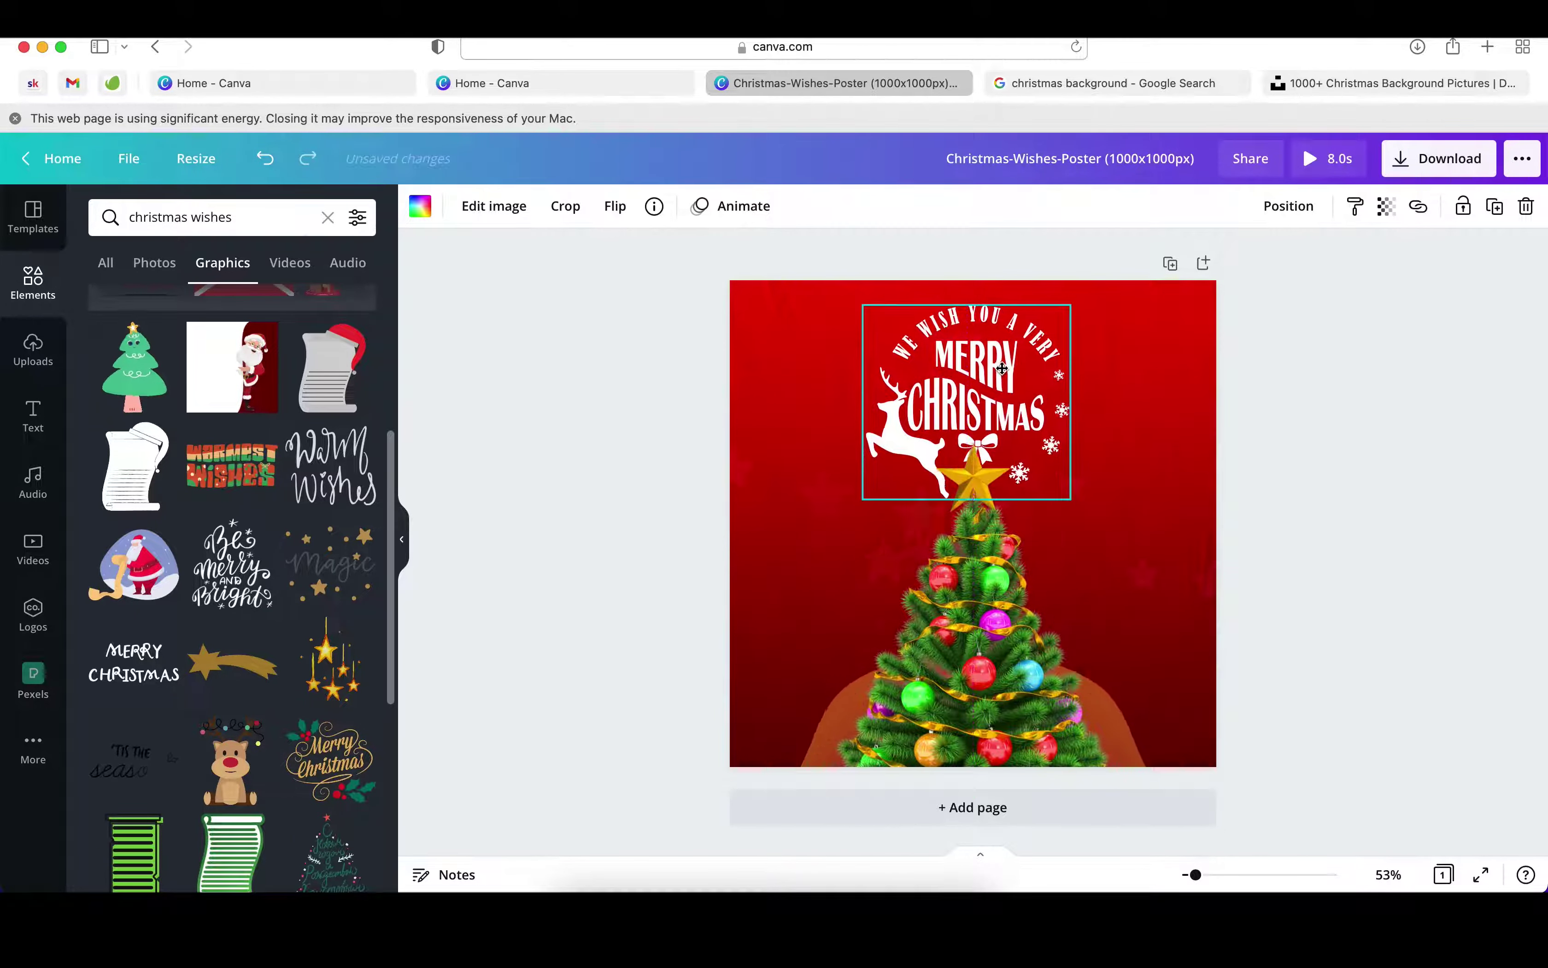
{"action": "left_click", "coordinate": [484, 504]}
{"action": "scroll", "coordinate": [227, 777], "scroll_direction": "down", "scroll_amount": 5}
{"action": "scroll", "coordinate": [227, 776], "scroll_direction": "up", "scroll_amount": 5}
{"action": "scroll", "coordinate": [255, 640], "scroll_direction": "down", "scroll_amount": 3}
{"action": "scroll", "coordinate": [319, 512], "scroll_direction": "up", "scroll_amount": 5}
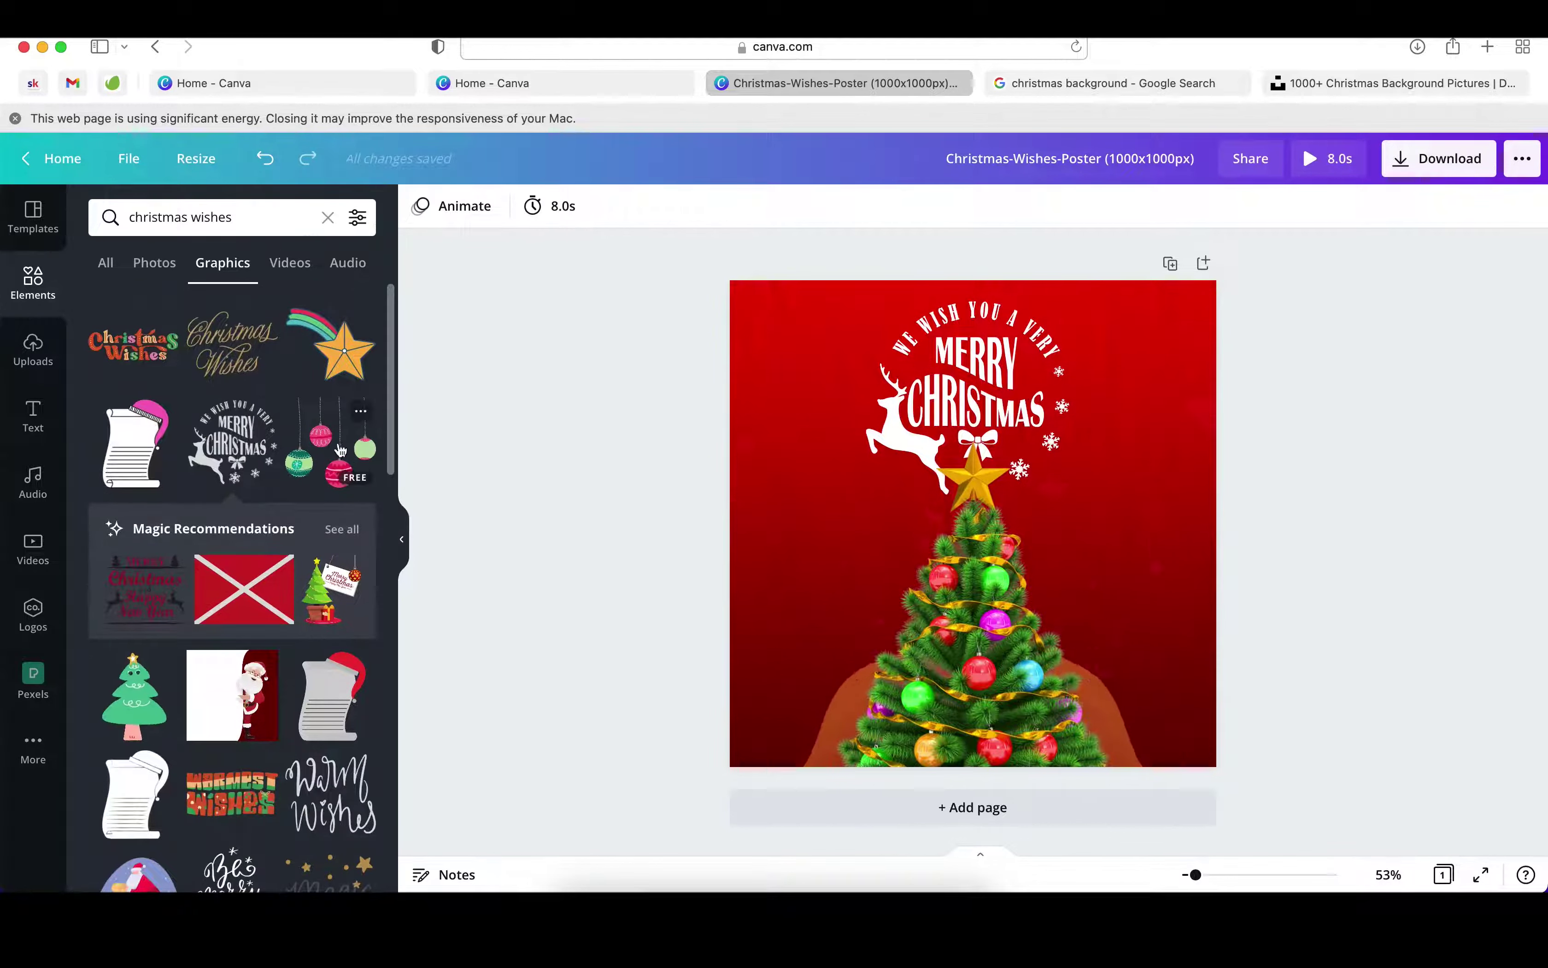
{"action": "left_click", "coordinate": [211, 216]}
{"action": "type", "text": "wall hanging"}
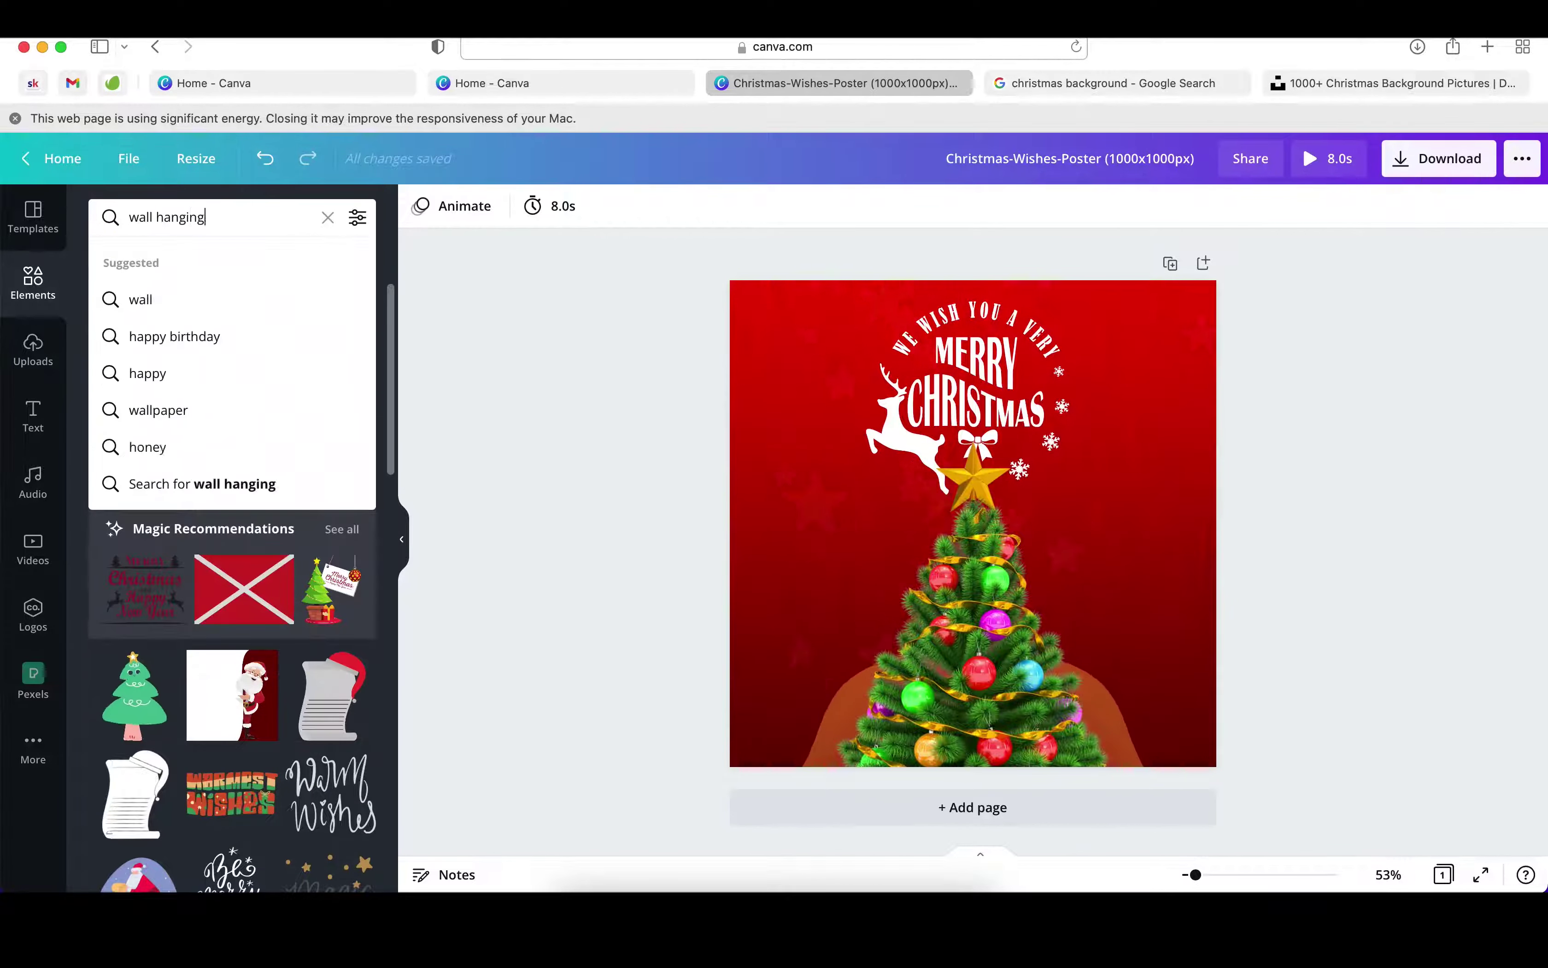
{"action": "type", "text": "s"}
{"action": "key", "text": "Return"}
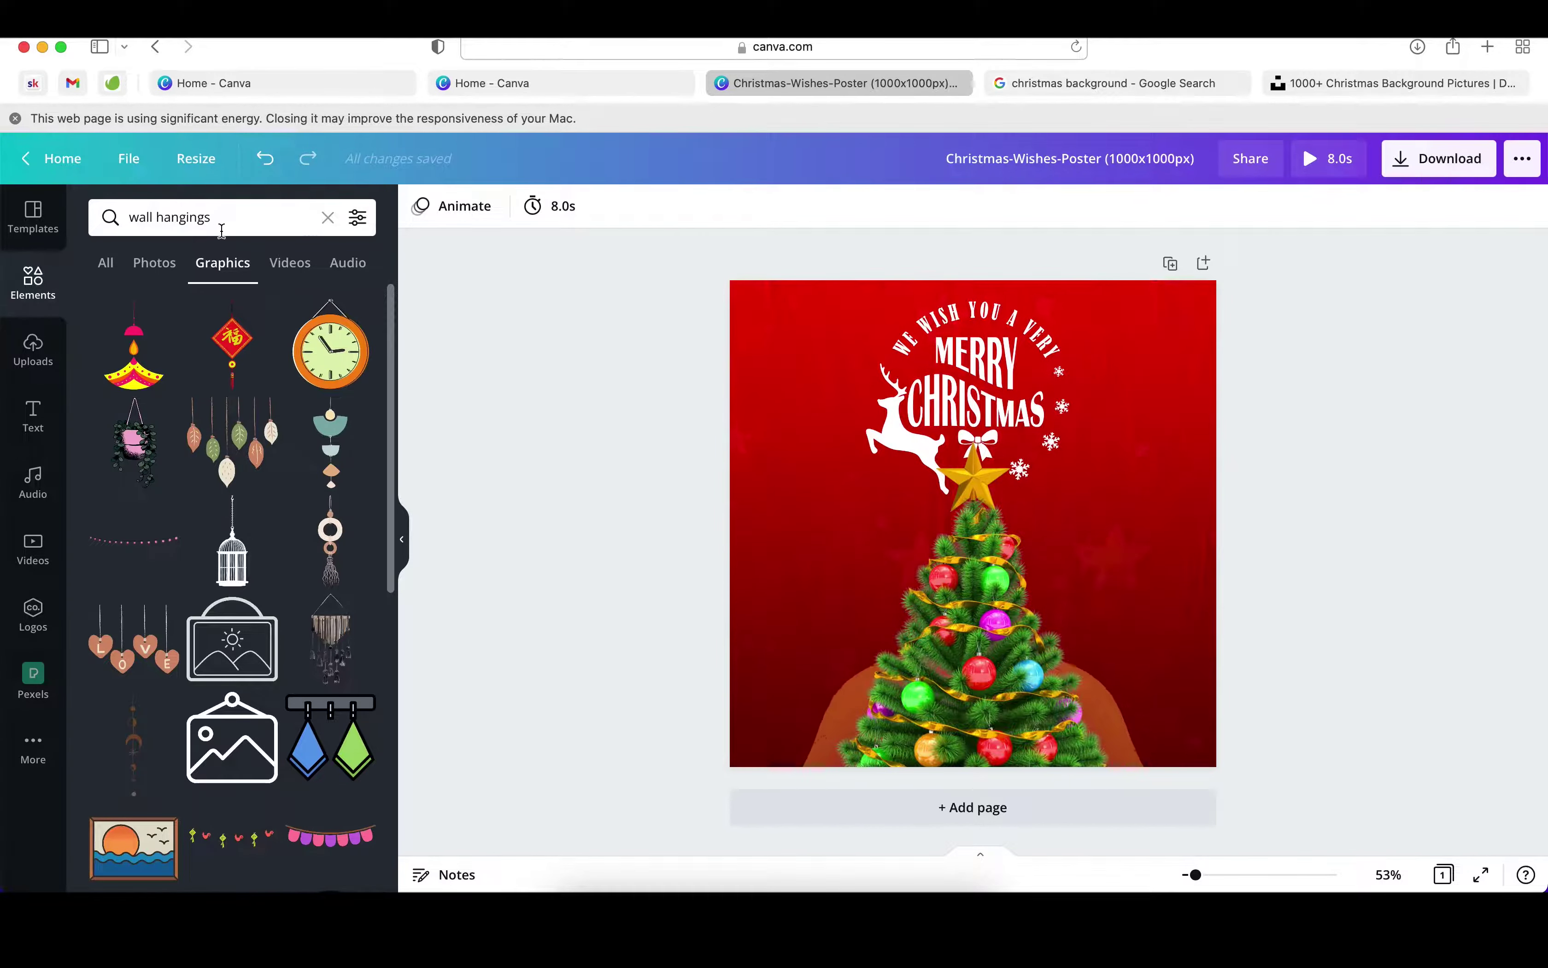
{"action": "left_click", "coordinate": [243, 856]}
{"action": "left_click_drag", "start_coordinate": [1055, 551], "coordinate": [864, 374]}
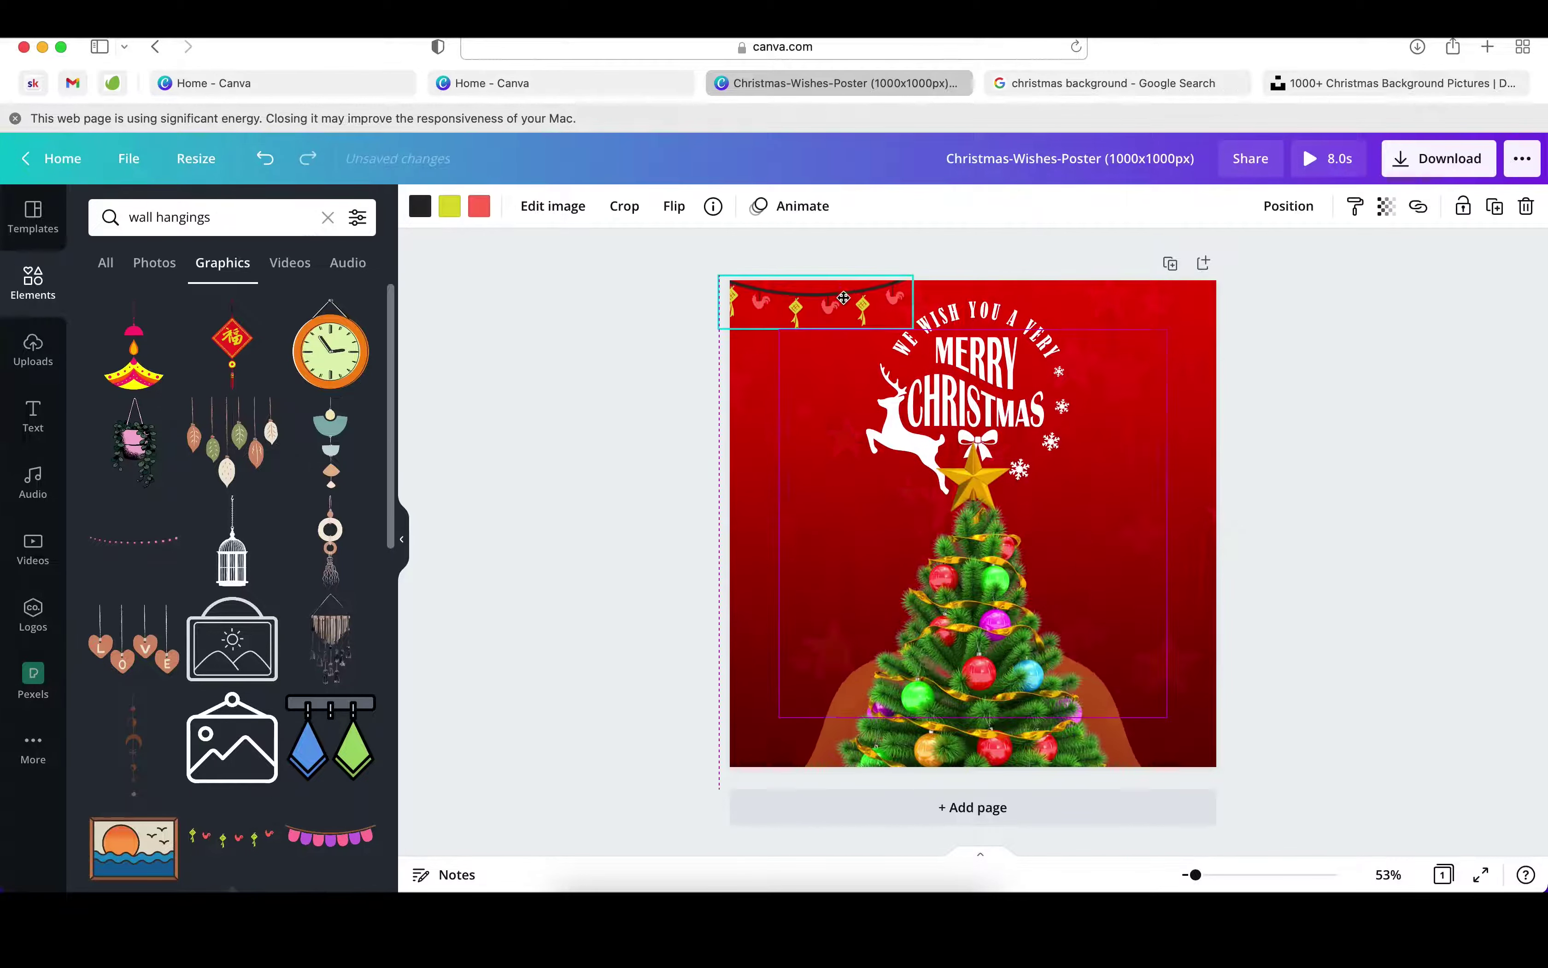
{"action": "key", "text": "BackSpace"}
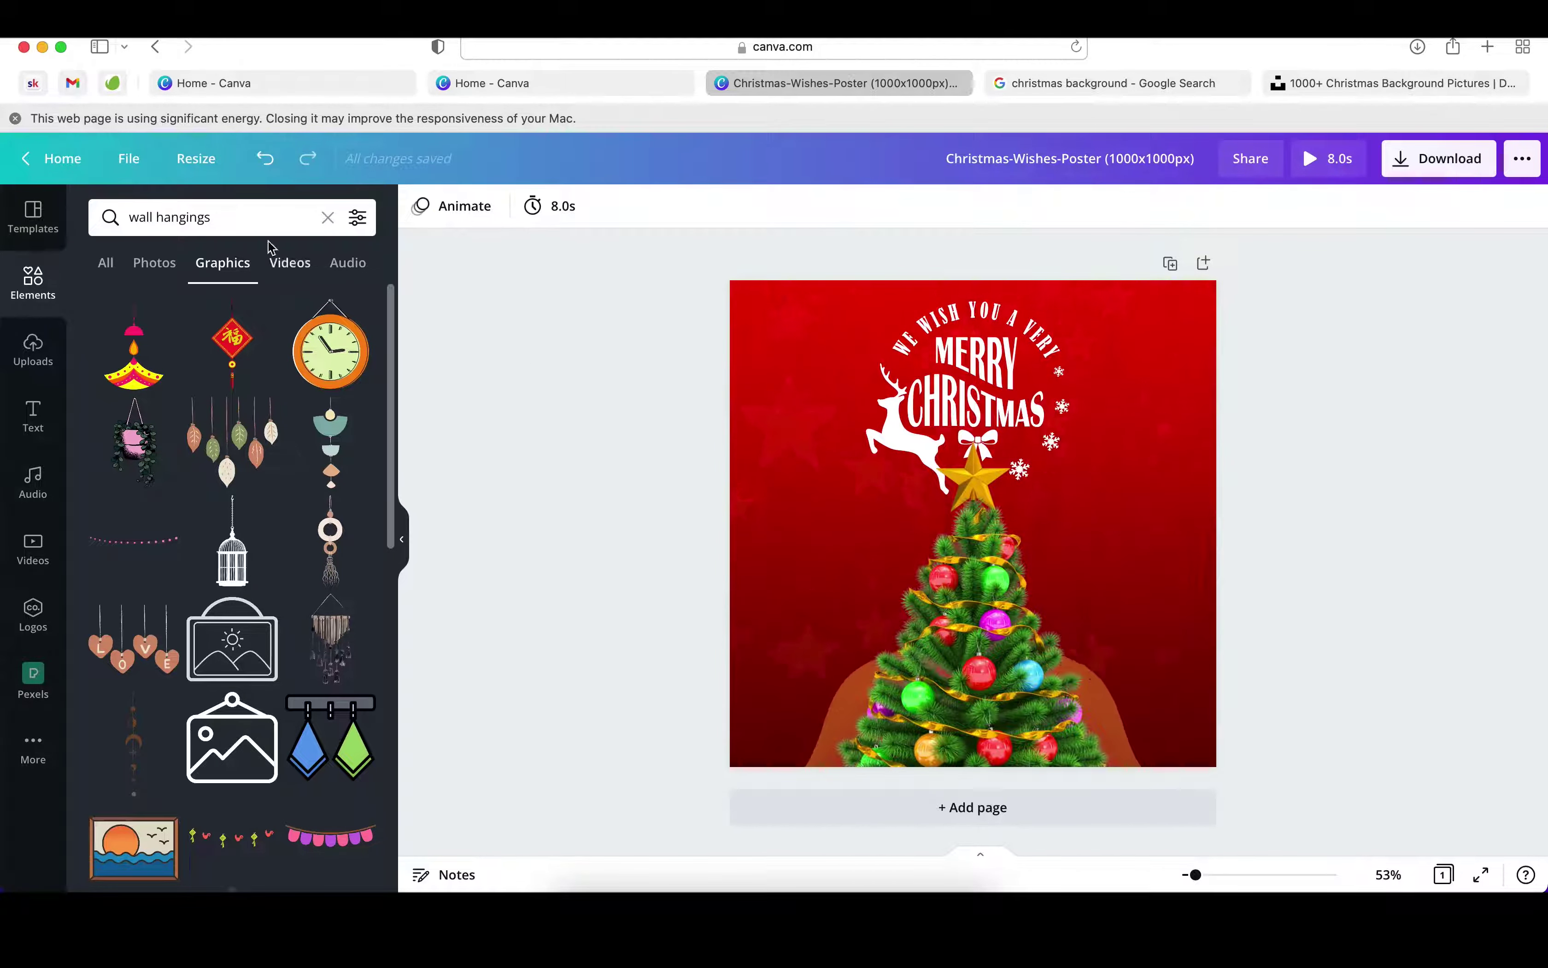
{"action": "left_click", "coordinate": [211, 217]}
{"action": "type", "text": "cxh"}
Step: Add three 'christmas lights' strings spanning the poster's top edge and align them
{"action": "key", "text": "BackSpace"}
{"action": "key", "text": "BackSpace"}
{"action": "type", "text": "riust"}
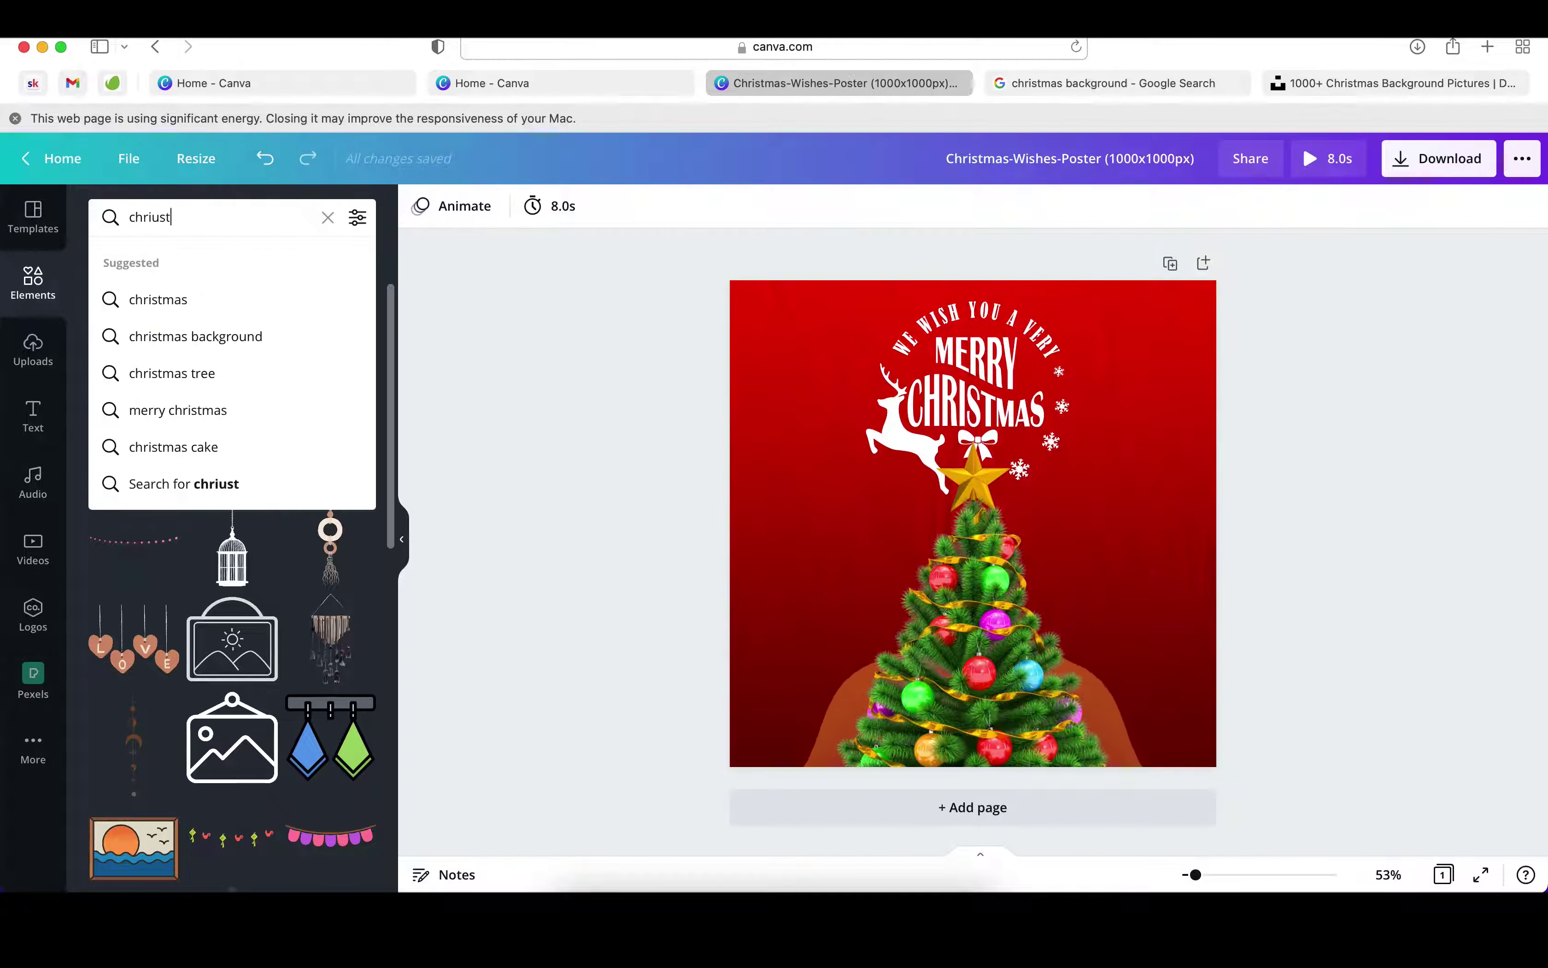
{"action": "type", "text": "mas lights"}
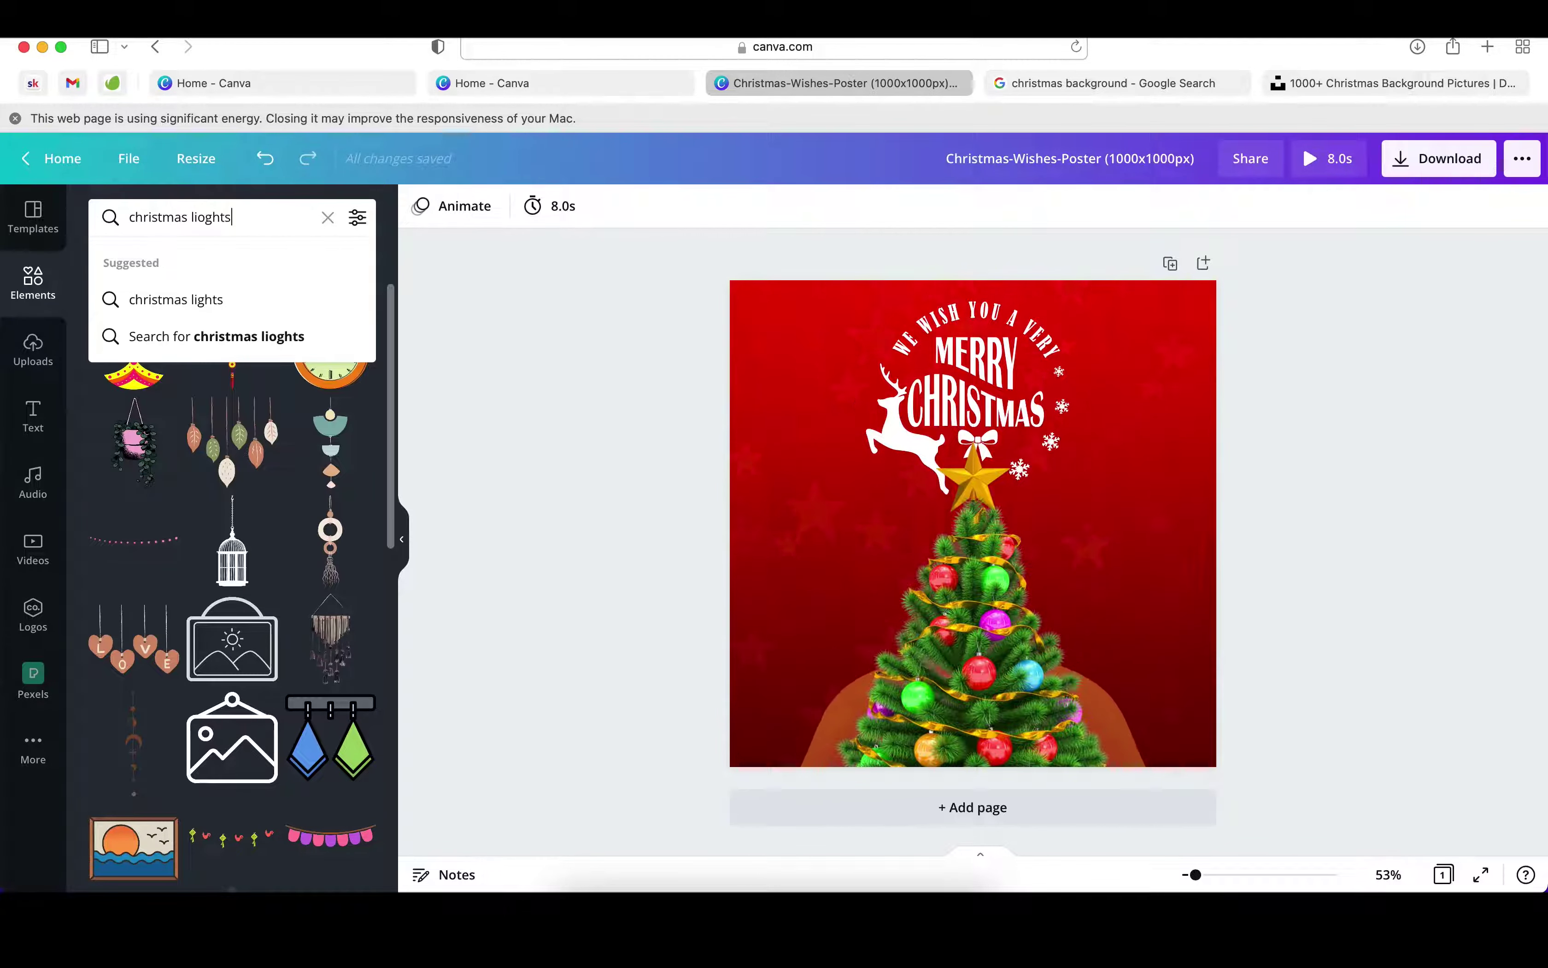
{"action": "key", "text": "Return"}
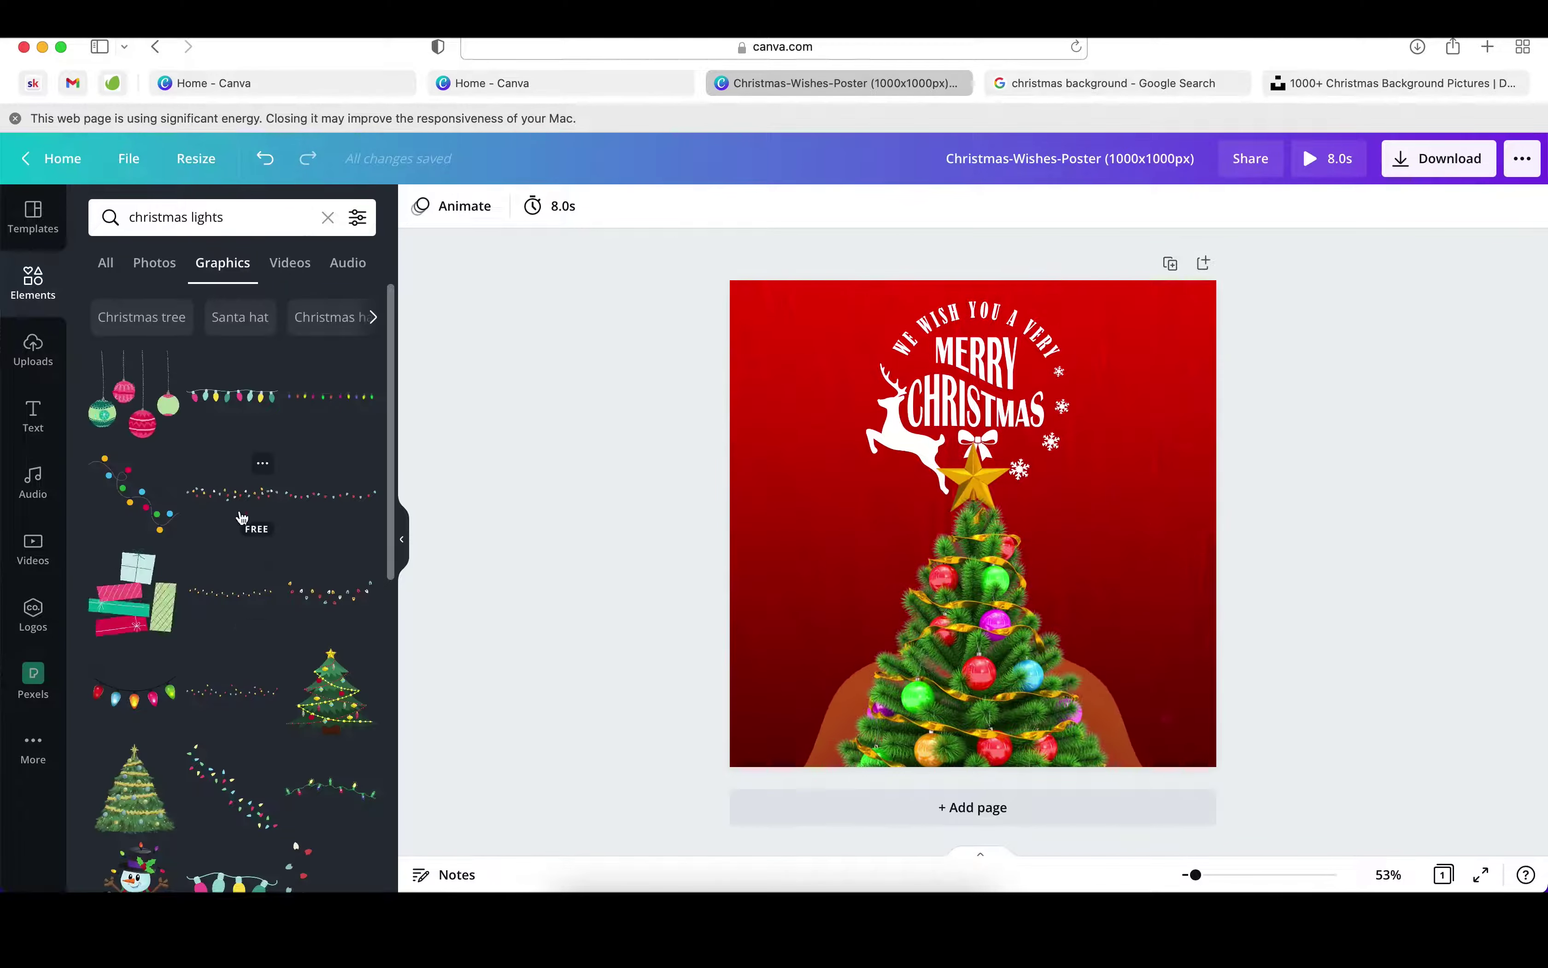
{"action": "left_click", "coordinate": [252, 520]}
{"action": "mouse_move", "coordinate": [972, 519]}
{"action": "left_mouse_down"}
{"action": "mouse_move", "coordinate": [821, 339]}
{"action": "mouse_move", "coordinate": [1039, 296]}
{"action": "left_mouse_up"}
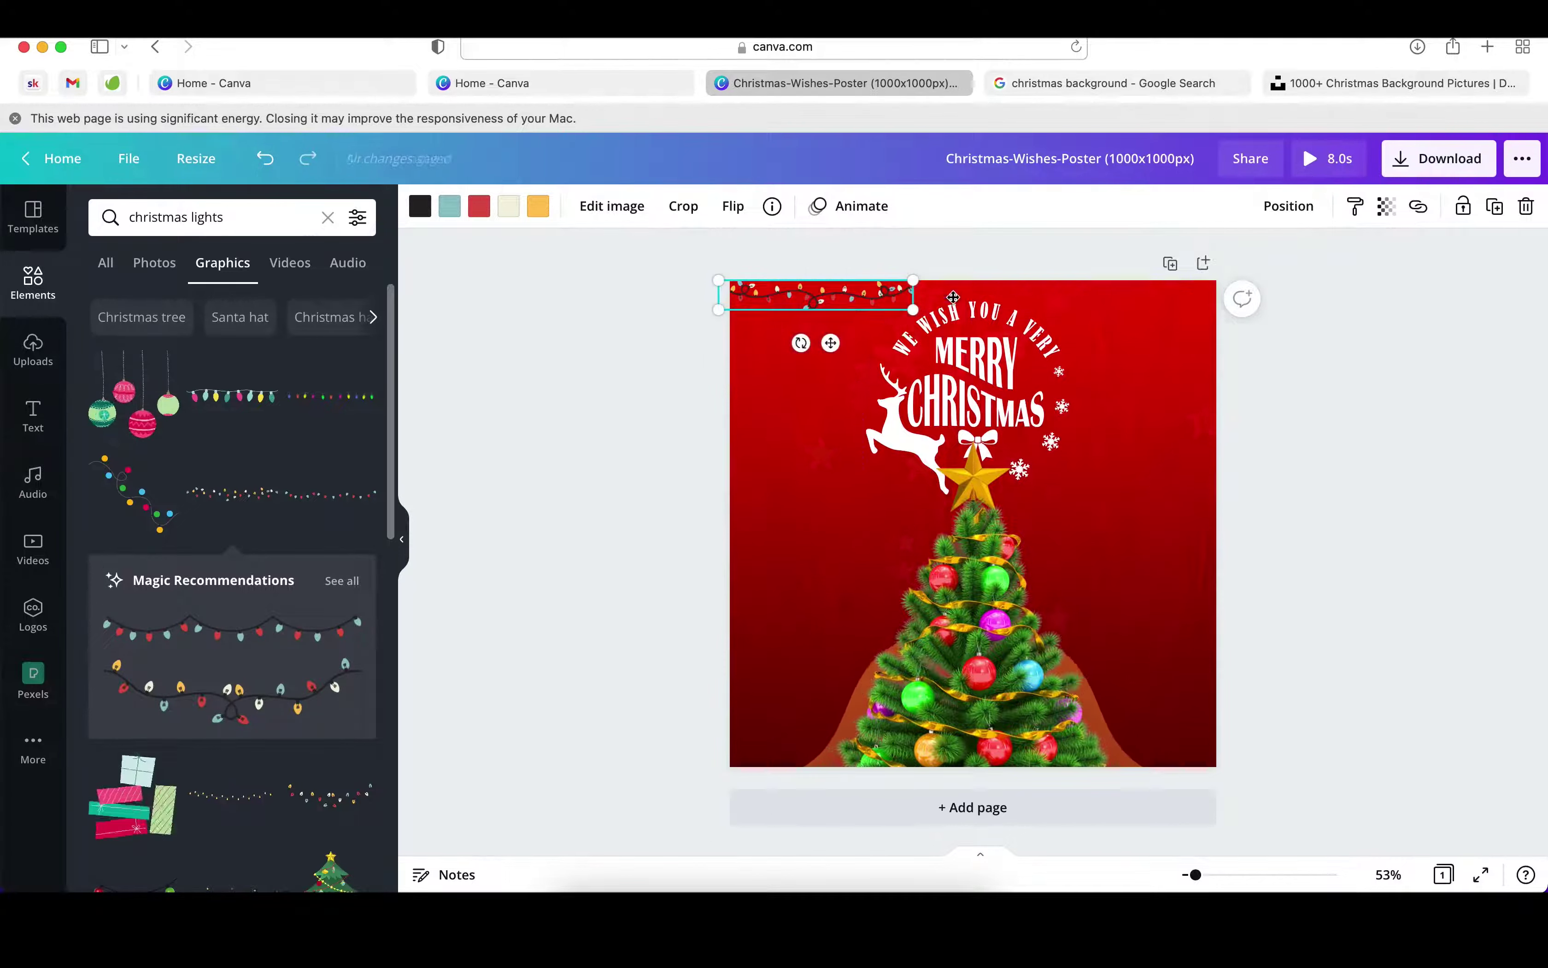
{"action": "left_click_drag", "start_coordinate": [1039, 296], "coordinate": [1228, 296]}
{"action": "left_click", "coordinate": [992, 294], "text": "shift"}
{"action": "left_click", "coordinate": [806, 294], "text": "shift"}
{"action": "left_click_drag", "start_coordinate": [960, 294], "coordinate": [915, 294]}
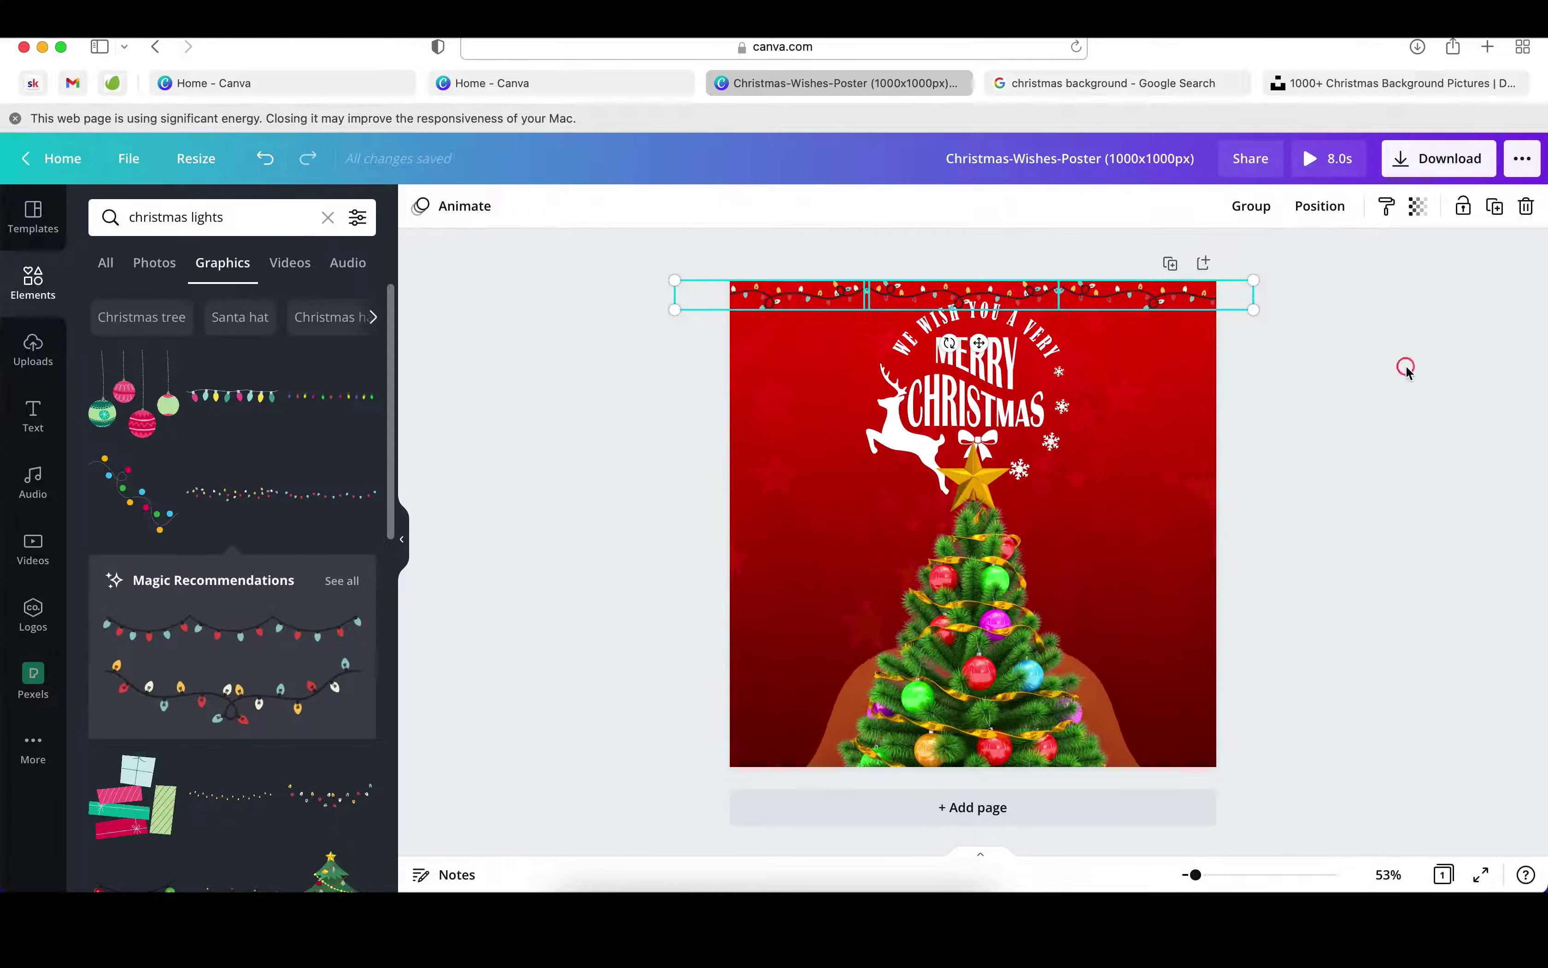
{"action": "left_click", "coordinate": [767, 294]}
Step: Move the Merry Christmas greeting slightly lower, then delete and restore the orange arc behind the tree
{"action": "left_click_drag", "start_coordinate": [981, 410], "coordinate": [981, 447]}
{"action": "left_click", "coordinate": [1348, 512]}
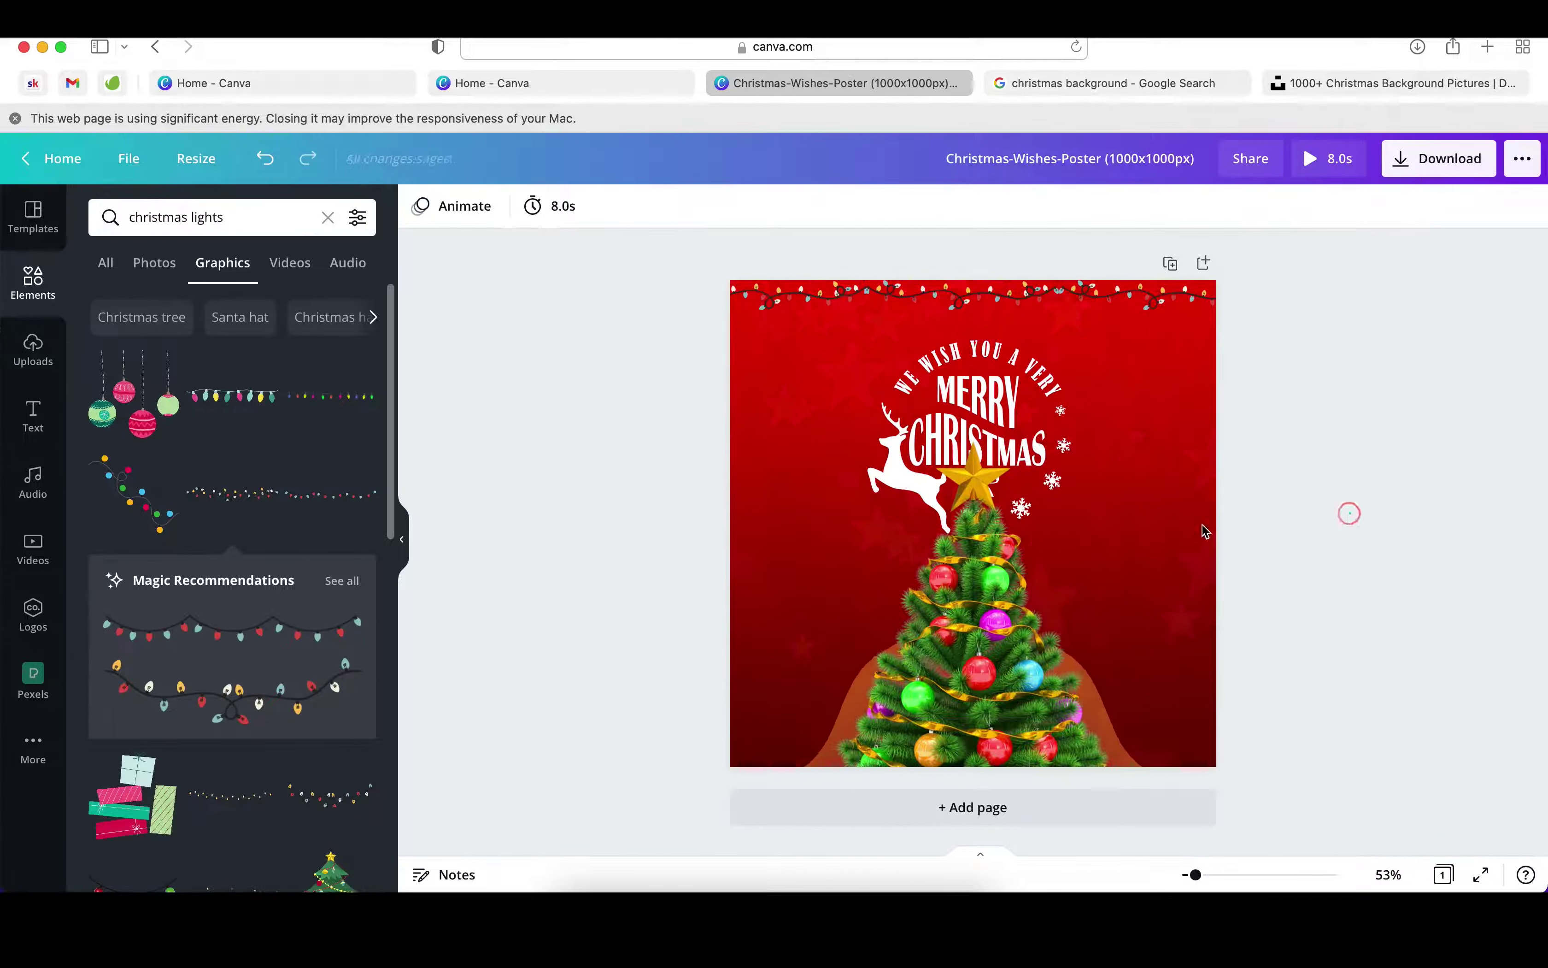
{"action": "left_click", "coordinate": [1158, 752]}
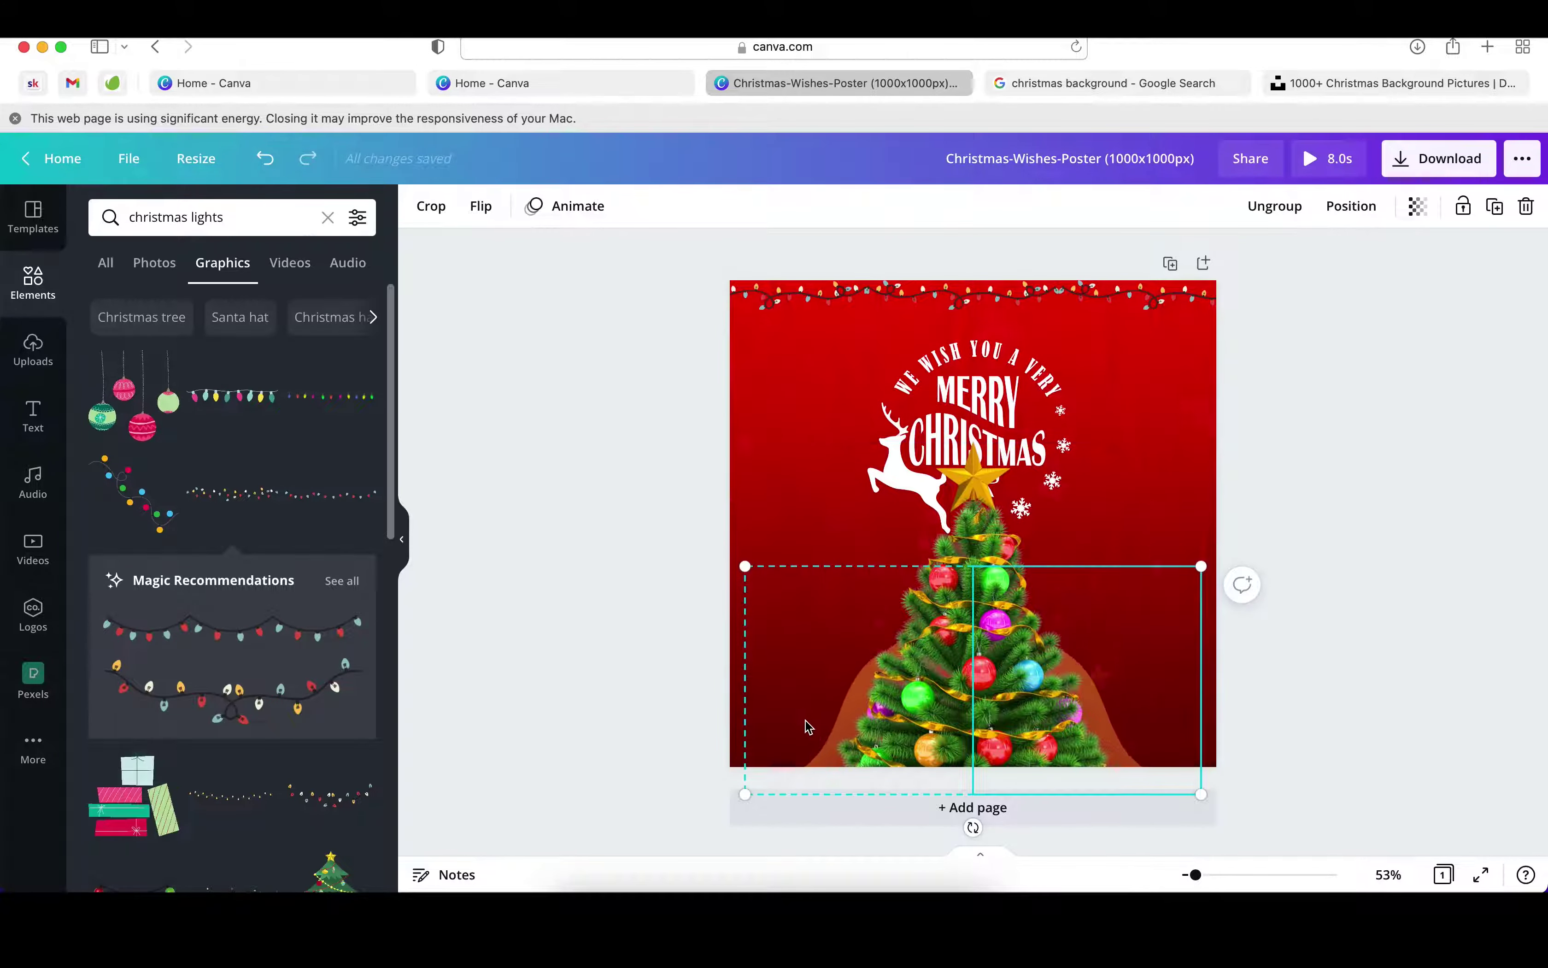
{"action": "key", "text": "Delete"}
{"action": "key", "text": "ctrl+z"}
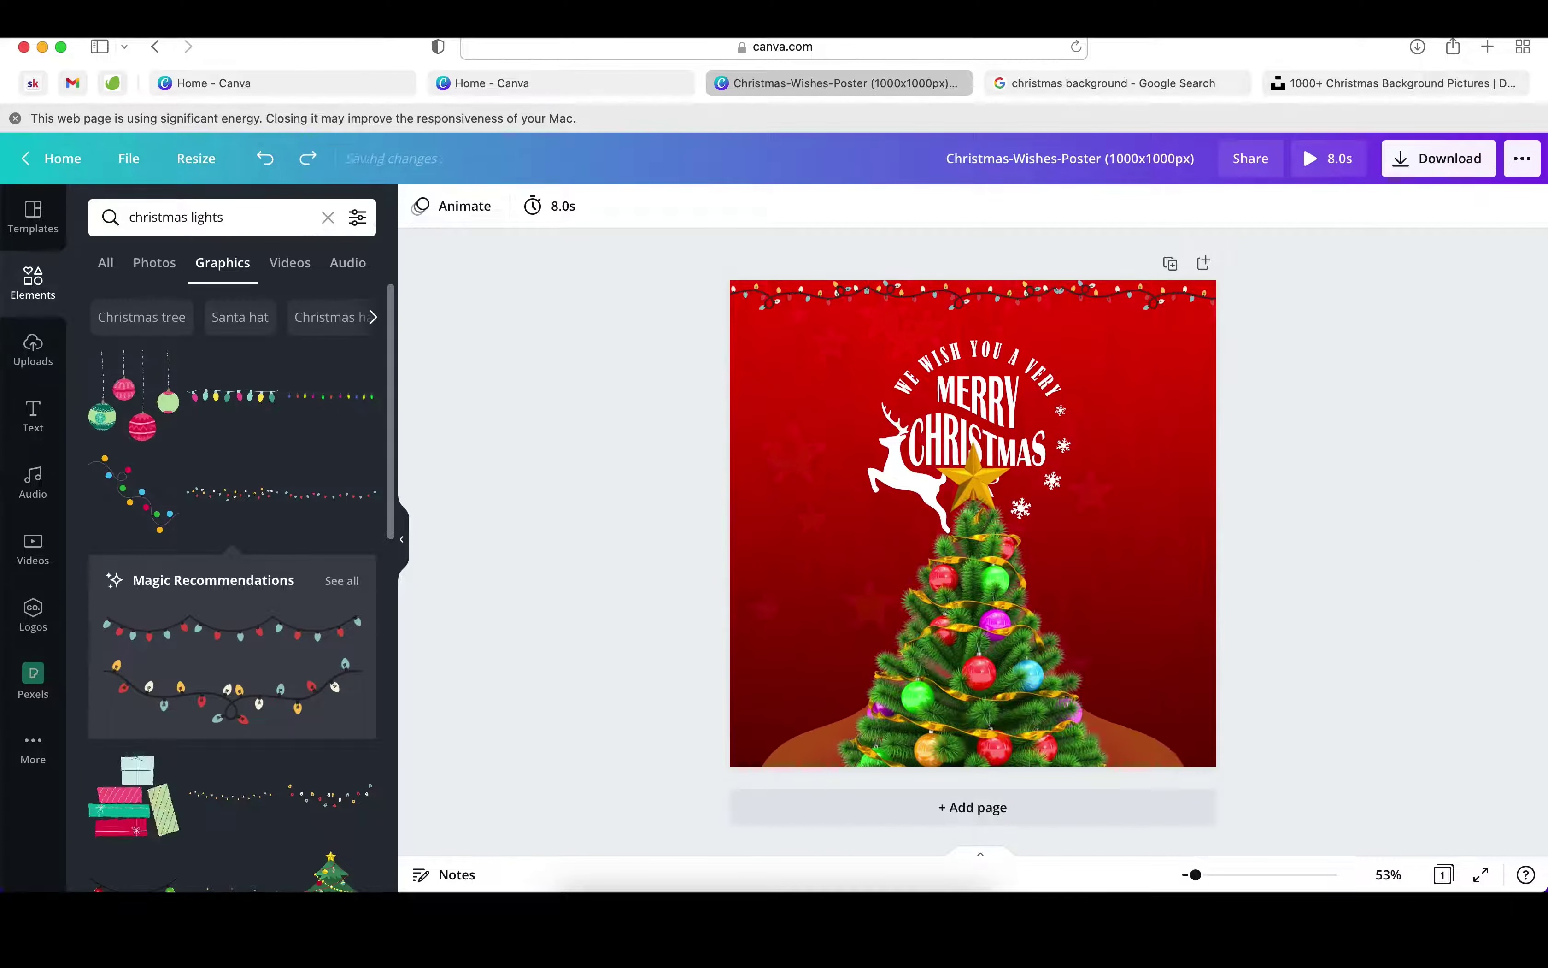
Step: Add a Drop shadow to the tree and set it to fall toward the top
{"action": "left_click", "coordinate": [324, 370]}
{"action": "left_click", "coordinate": [346, 319]}
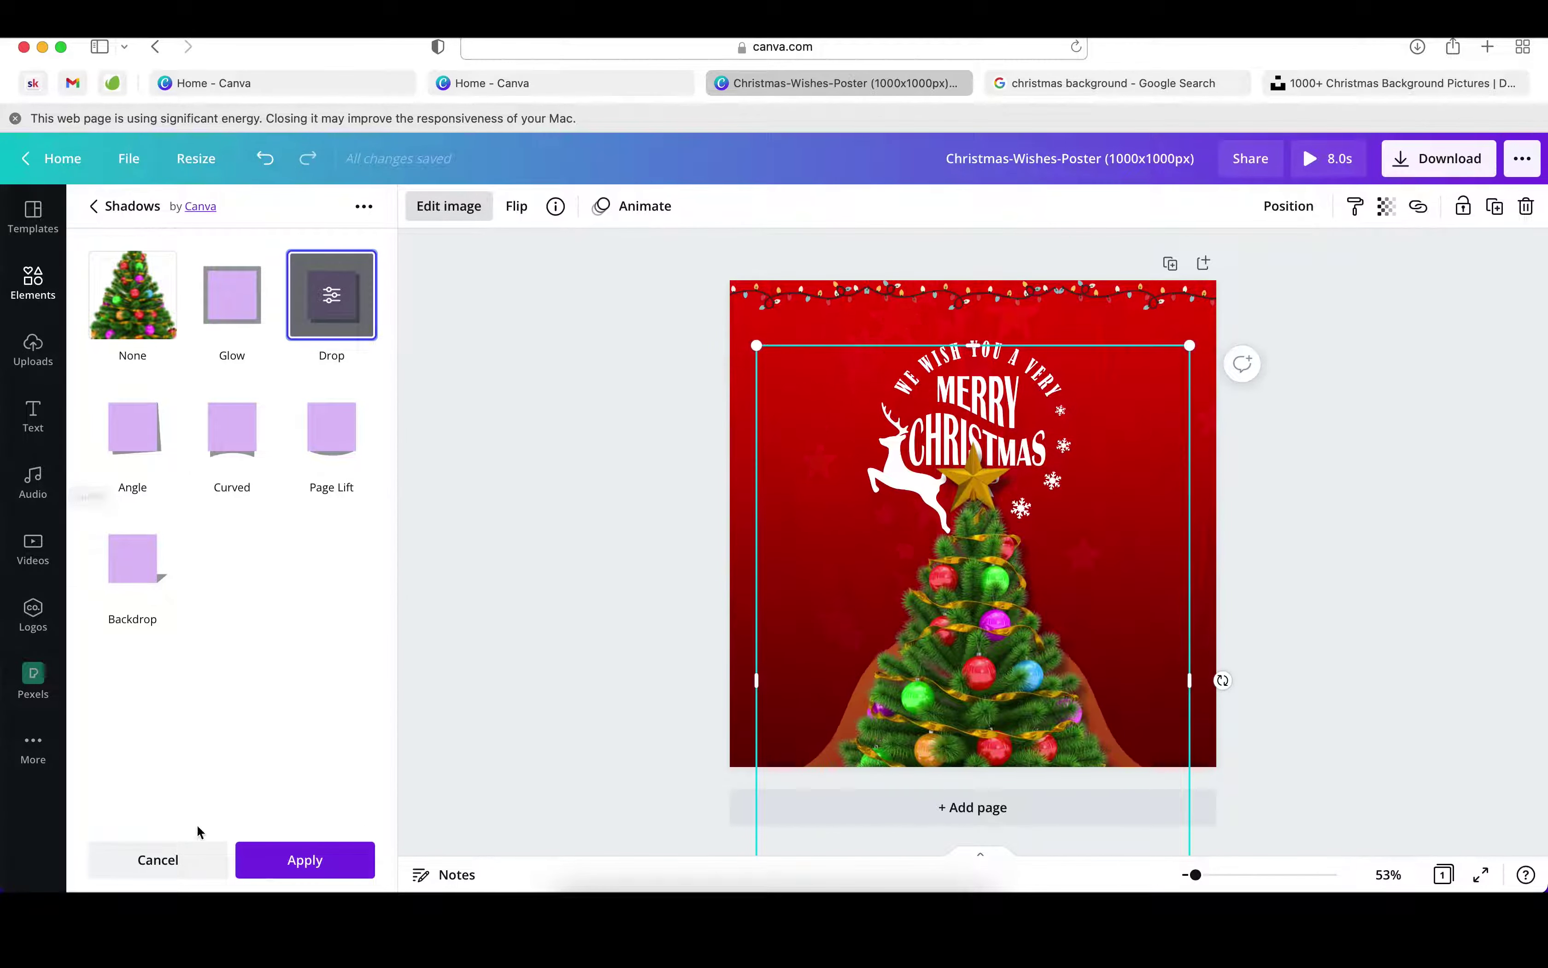
{"action": "left_click", "coordinate": [328, 308]}
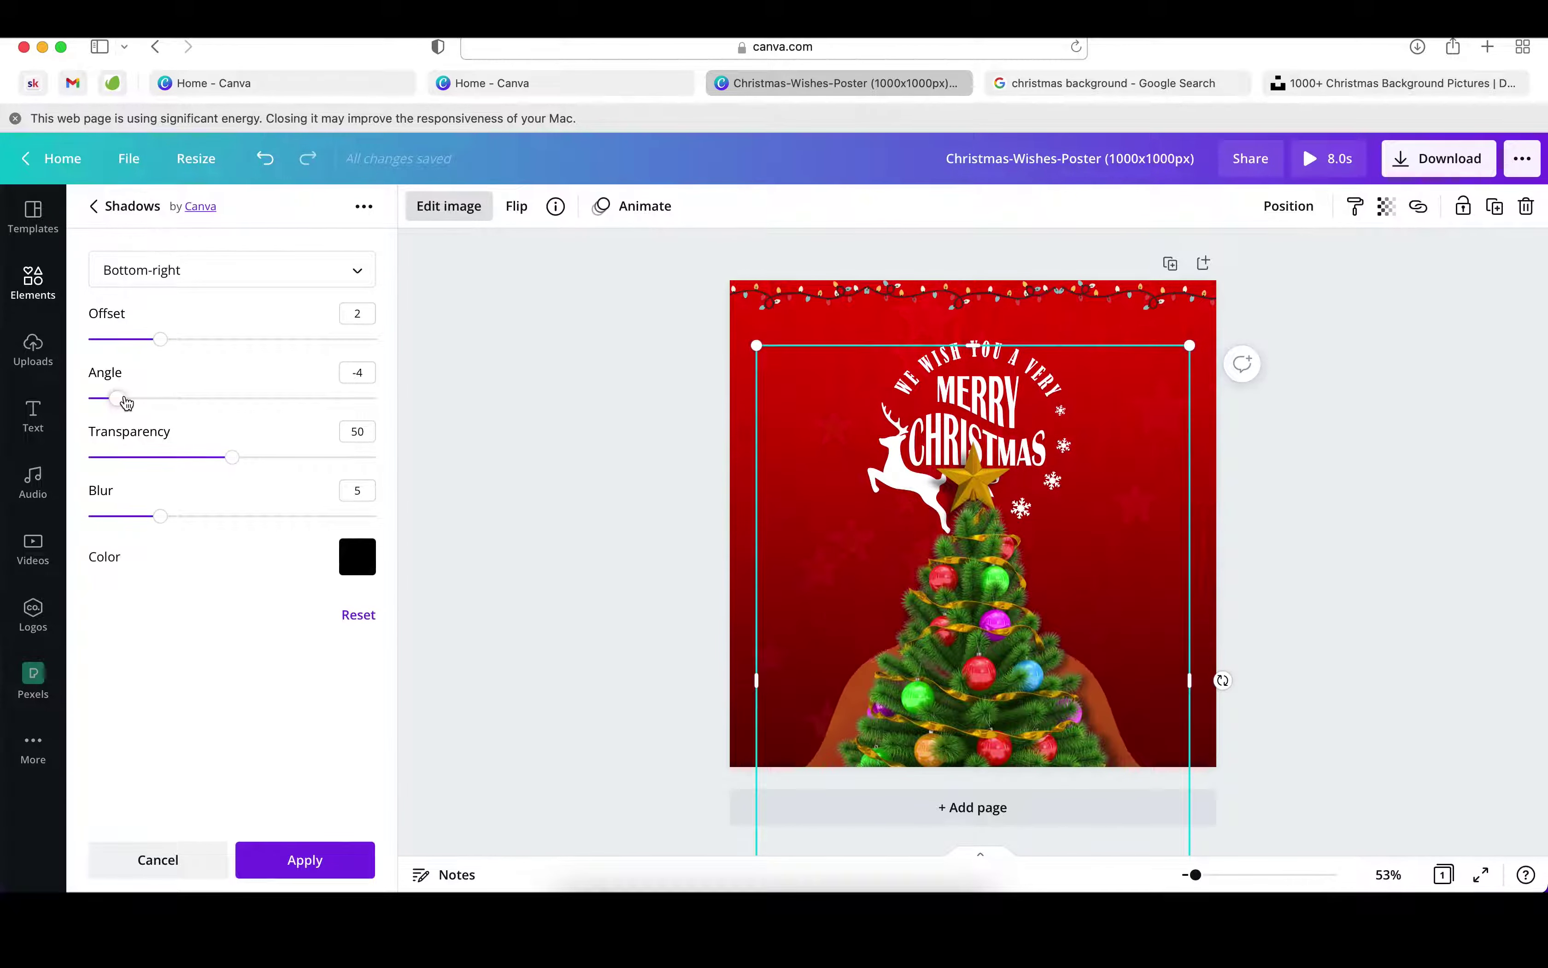
{"action": "left_click", "coordinate": [283, 272]}
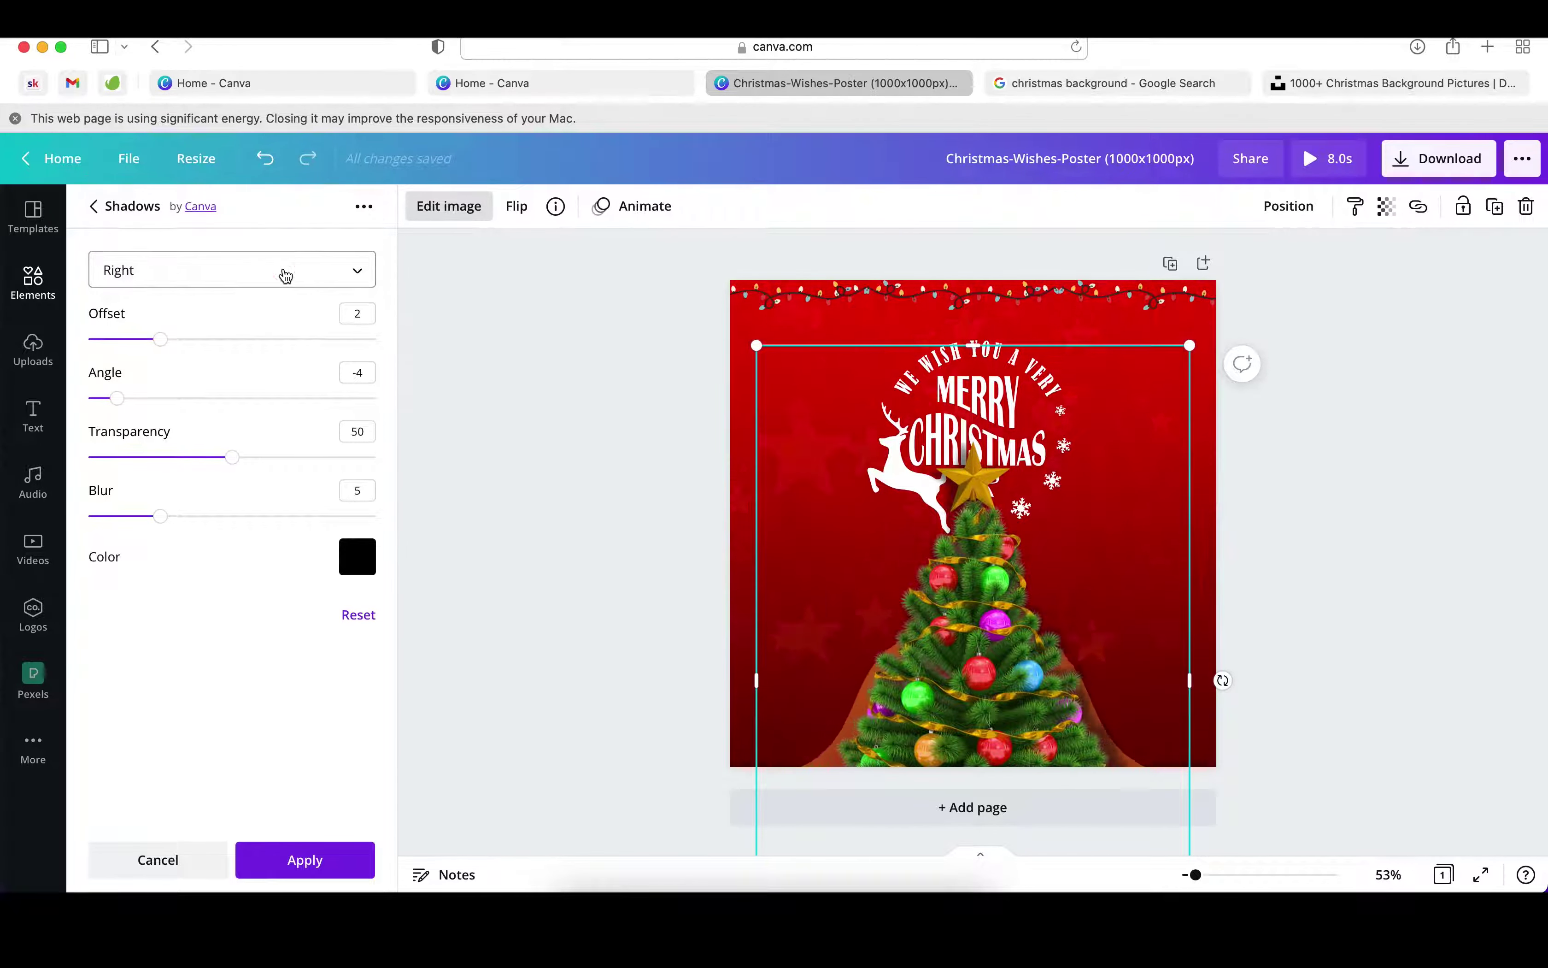
{"action": "left_click", "coordinate": [218, 236]}
{"action": "left_click", "coordinate": [268, 288]}
{"action": "left_click", "coordinate": [219, 236]}
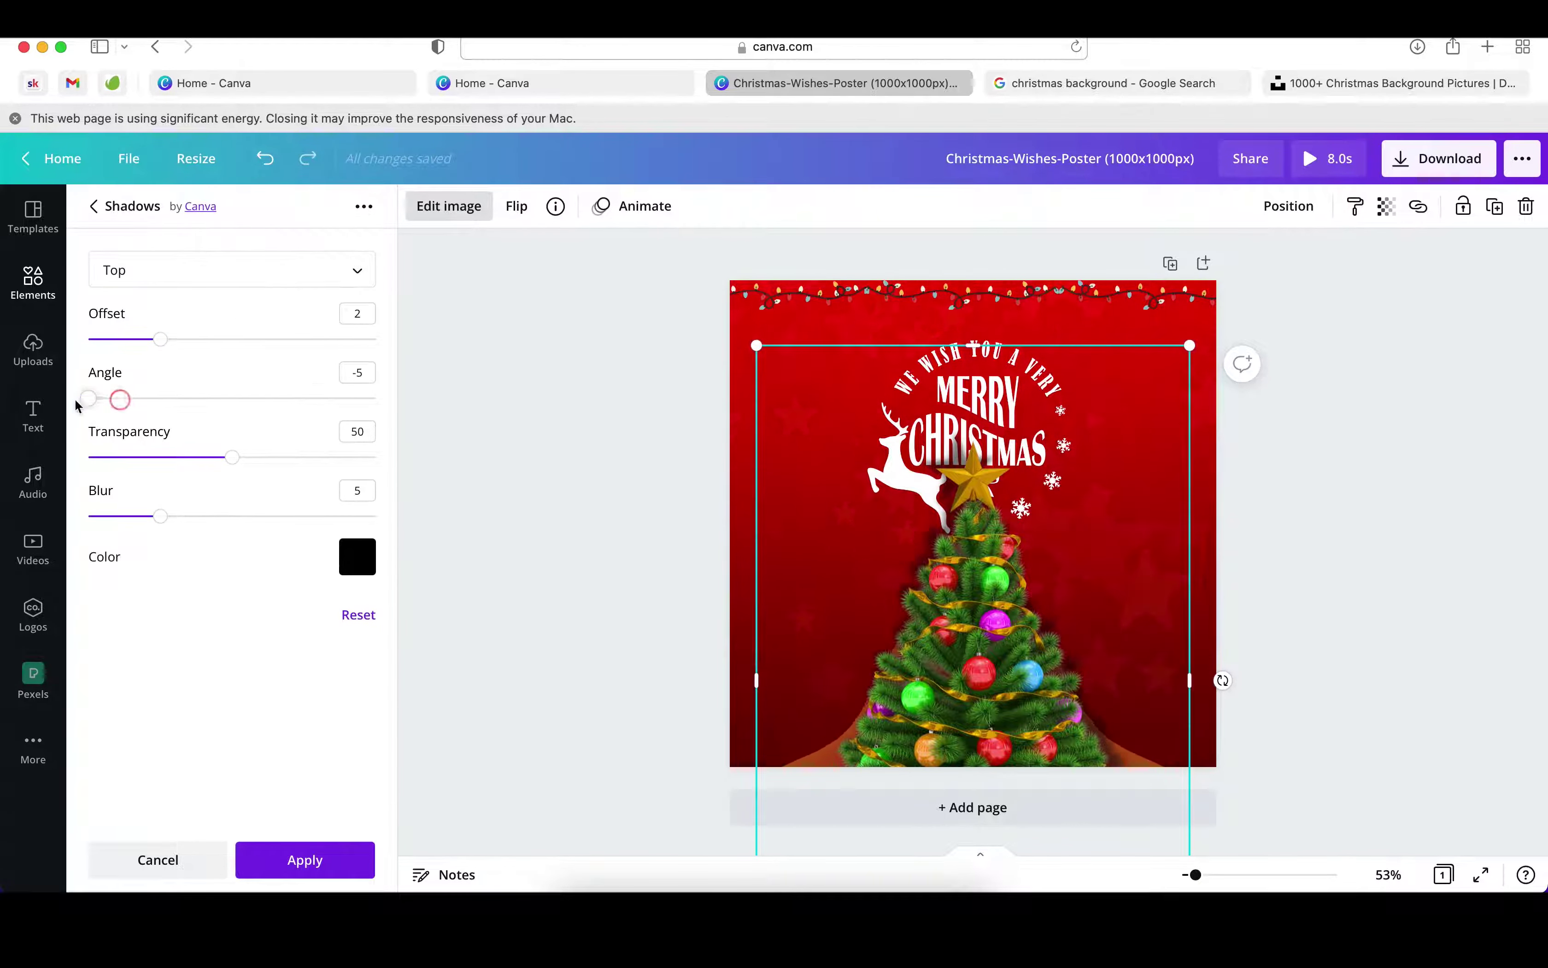
Step: Tilt the shadow slightly, set transparency 35 and dark red #390000, and apply it
{"action": "left_click_drag", "start_coordinate": [85, 402], "coordinate": [172, 405]}
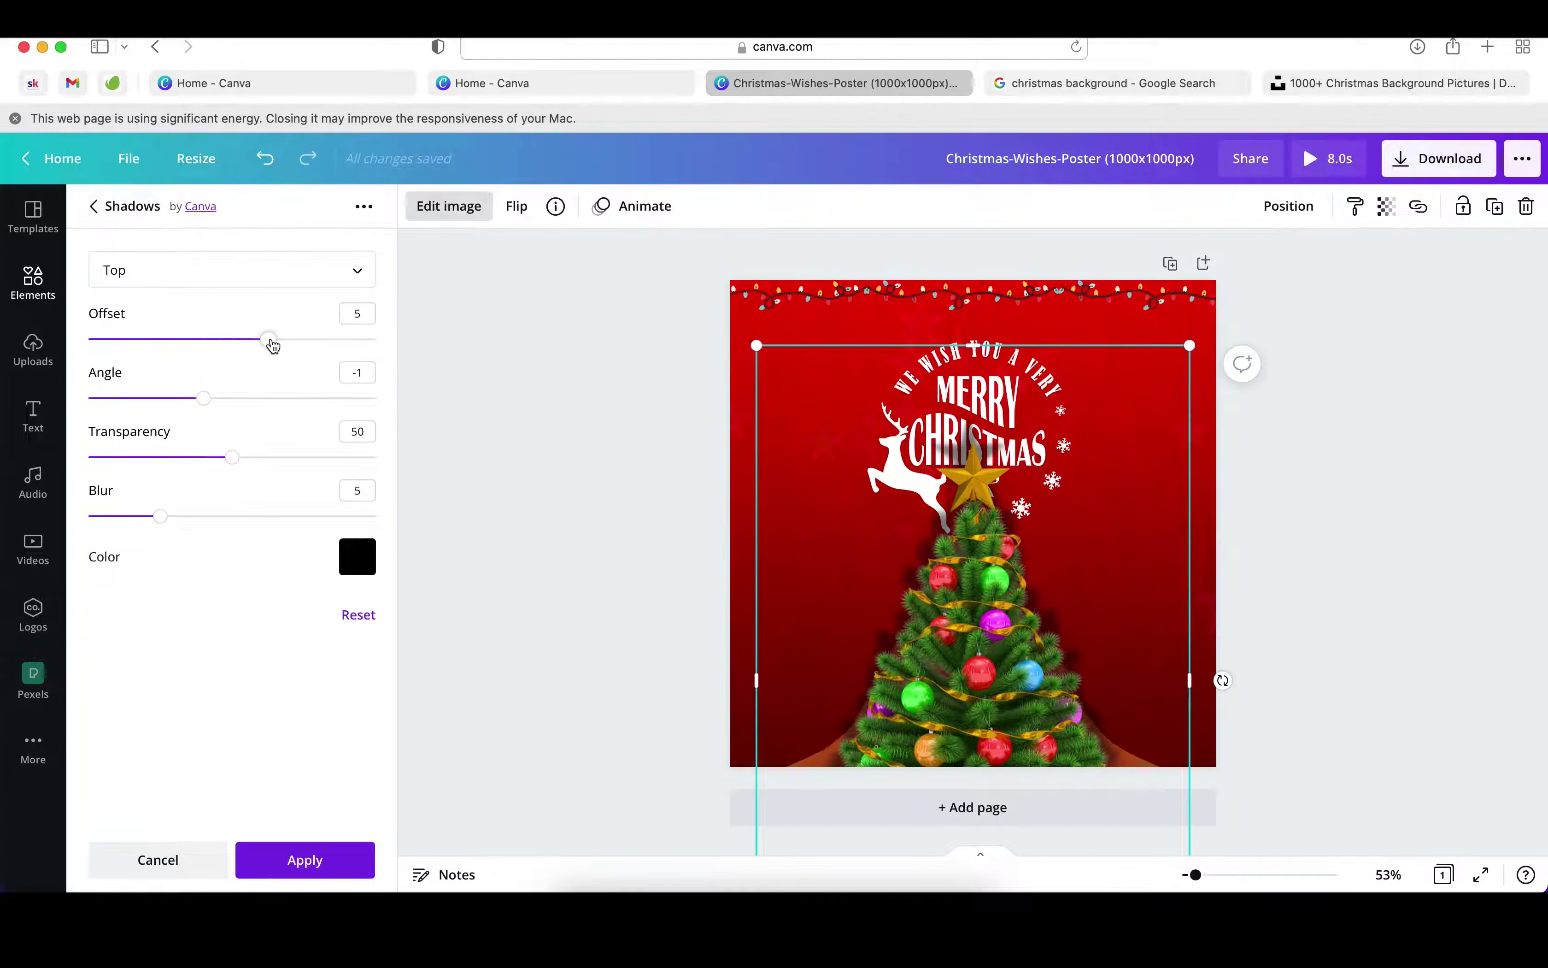
{"action": "left_click_drag", "start_coordinate": [235, 461], "coordinate": [160, 462]}
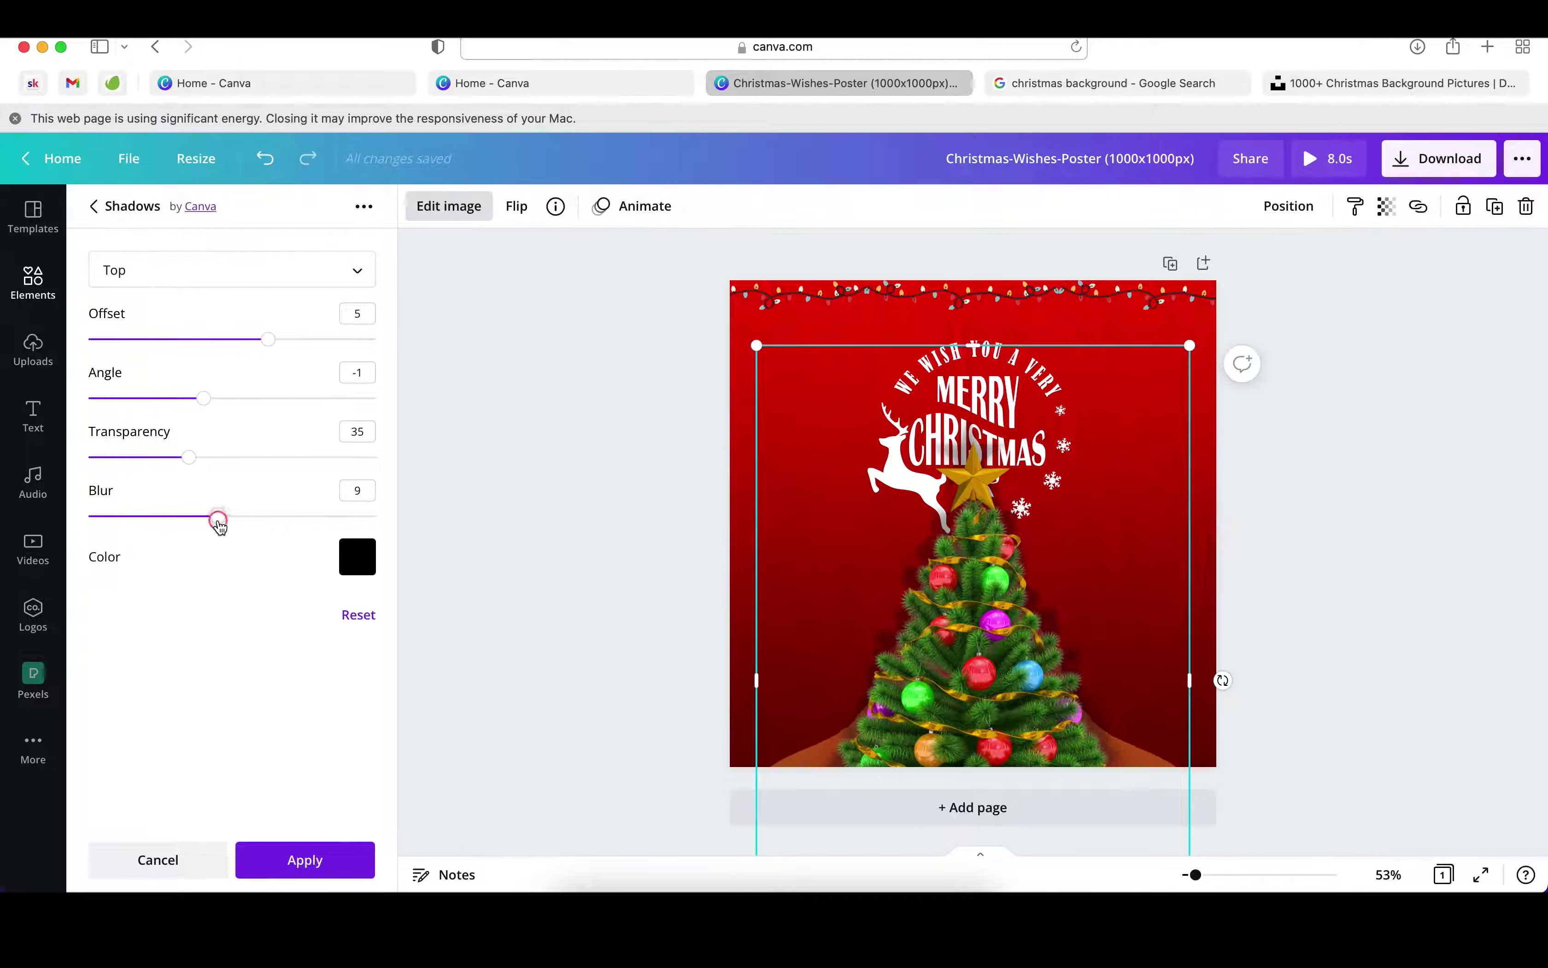
{"action": "left_click", "coordinate": [359, 566]}
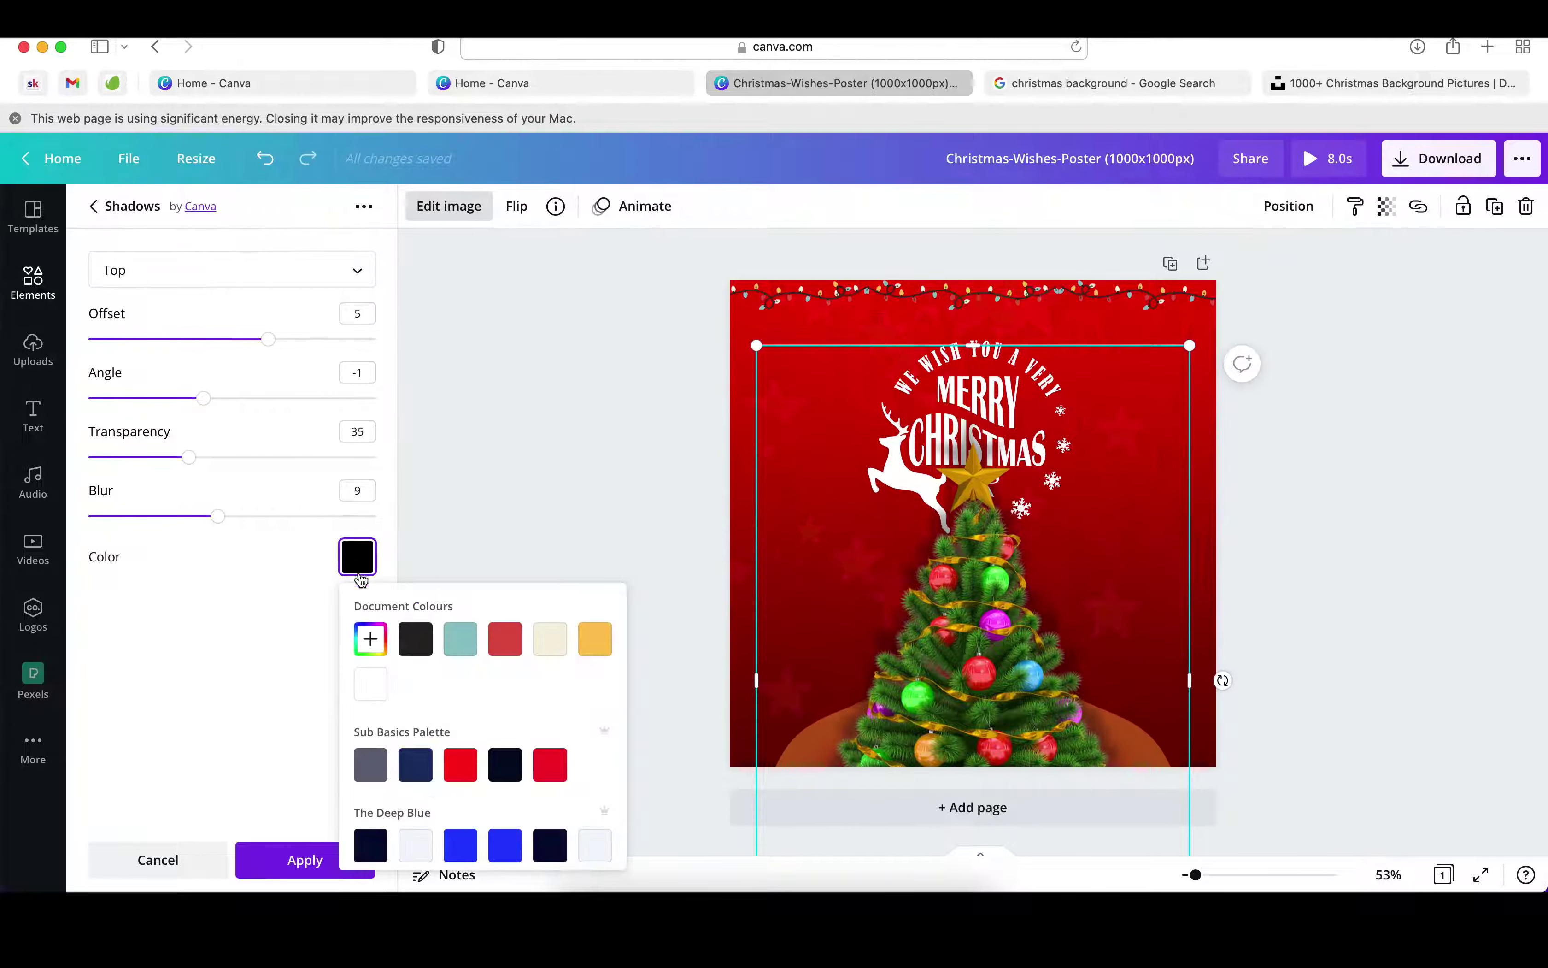
{"action": "left_click", "coordinate": [371, 640]}
{"action": "left_click", "coordinate": [592, 744]}
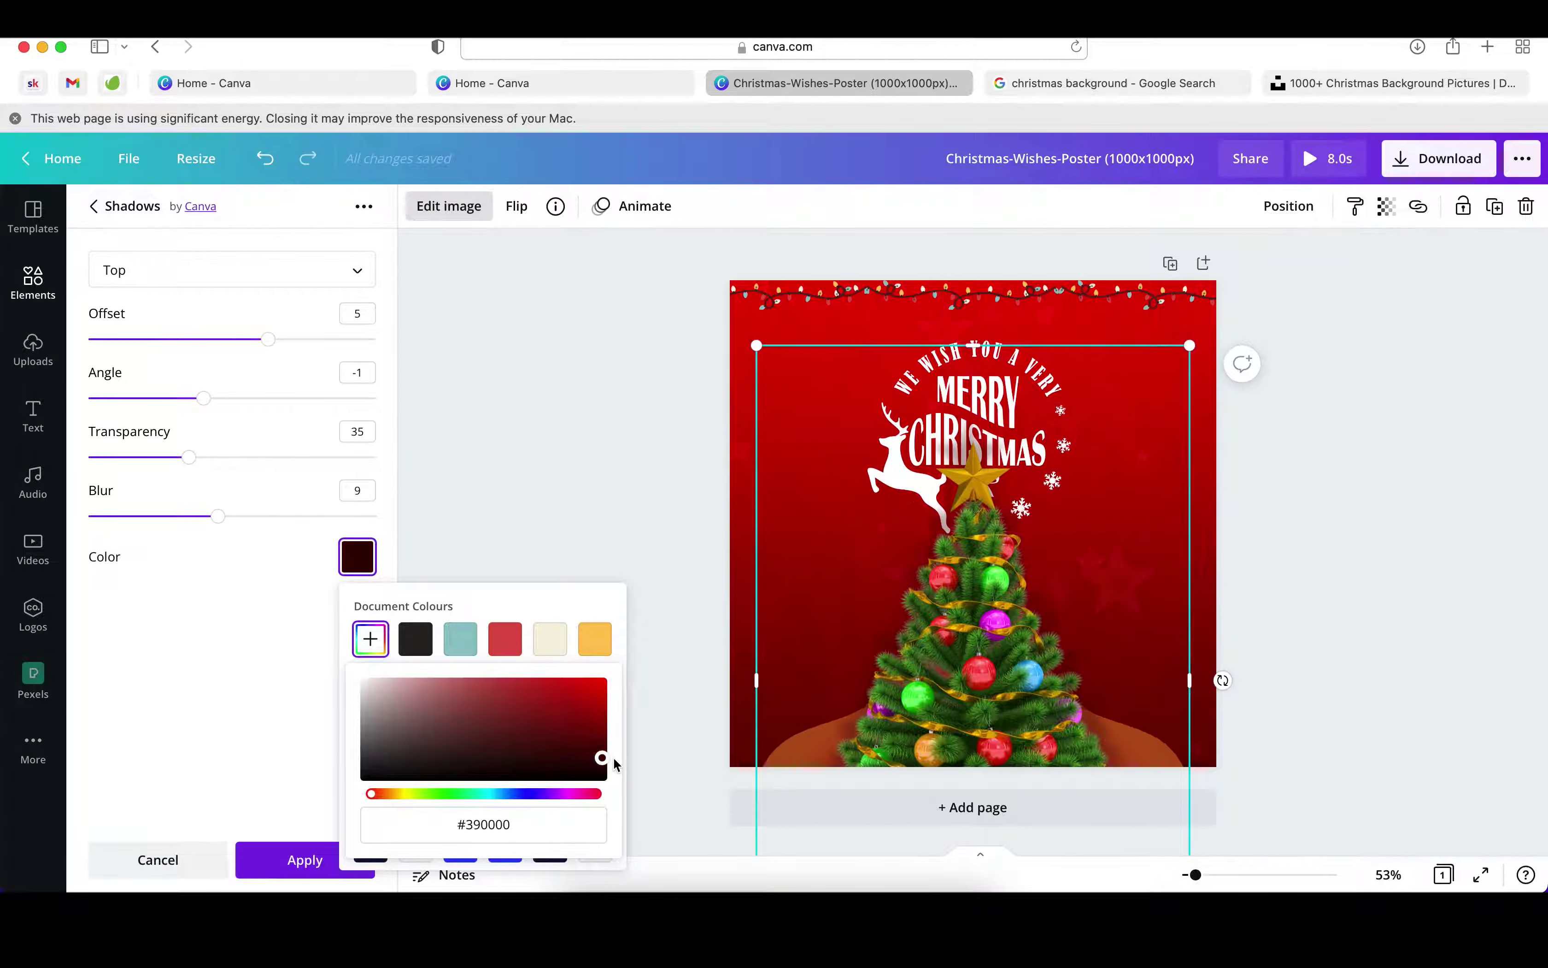
{"action": "left_click", "coordinate": [687, 703]}
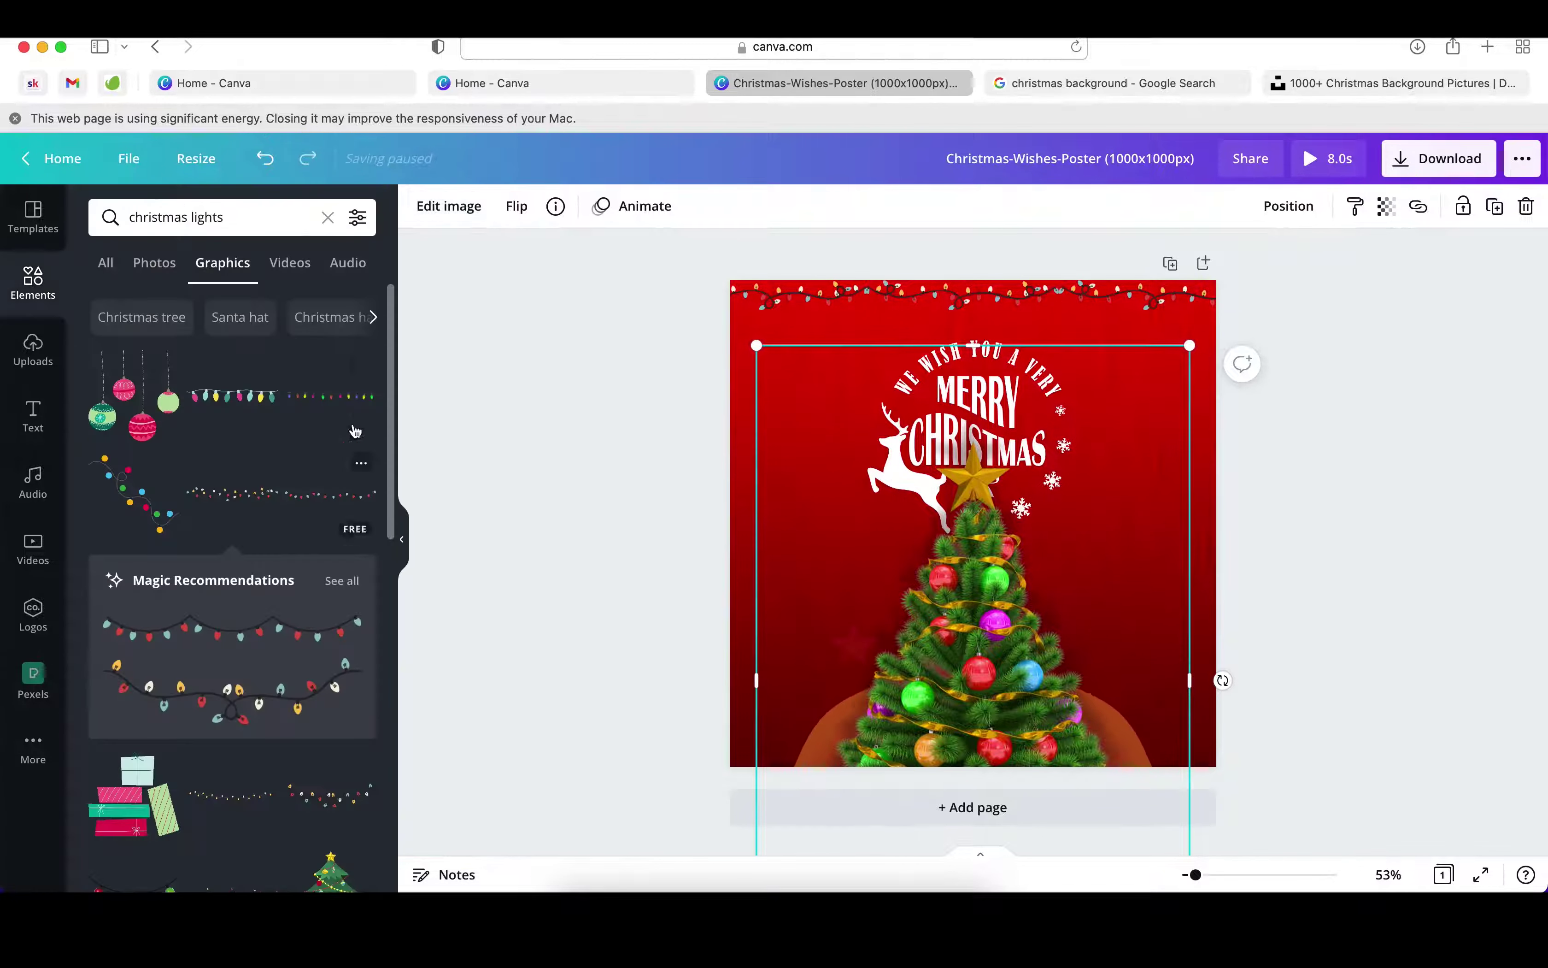
{"action": "left_click", "coordinate": [1458, 490]}
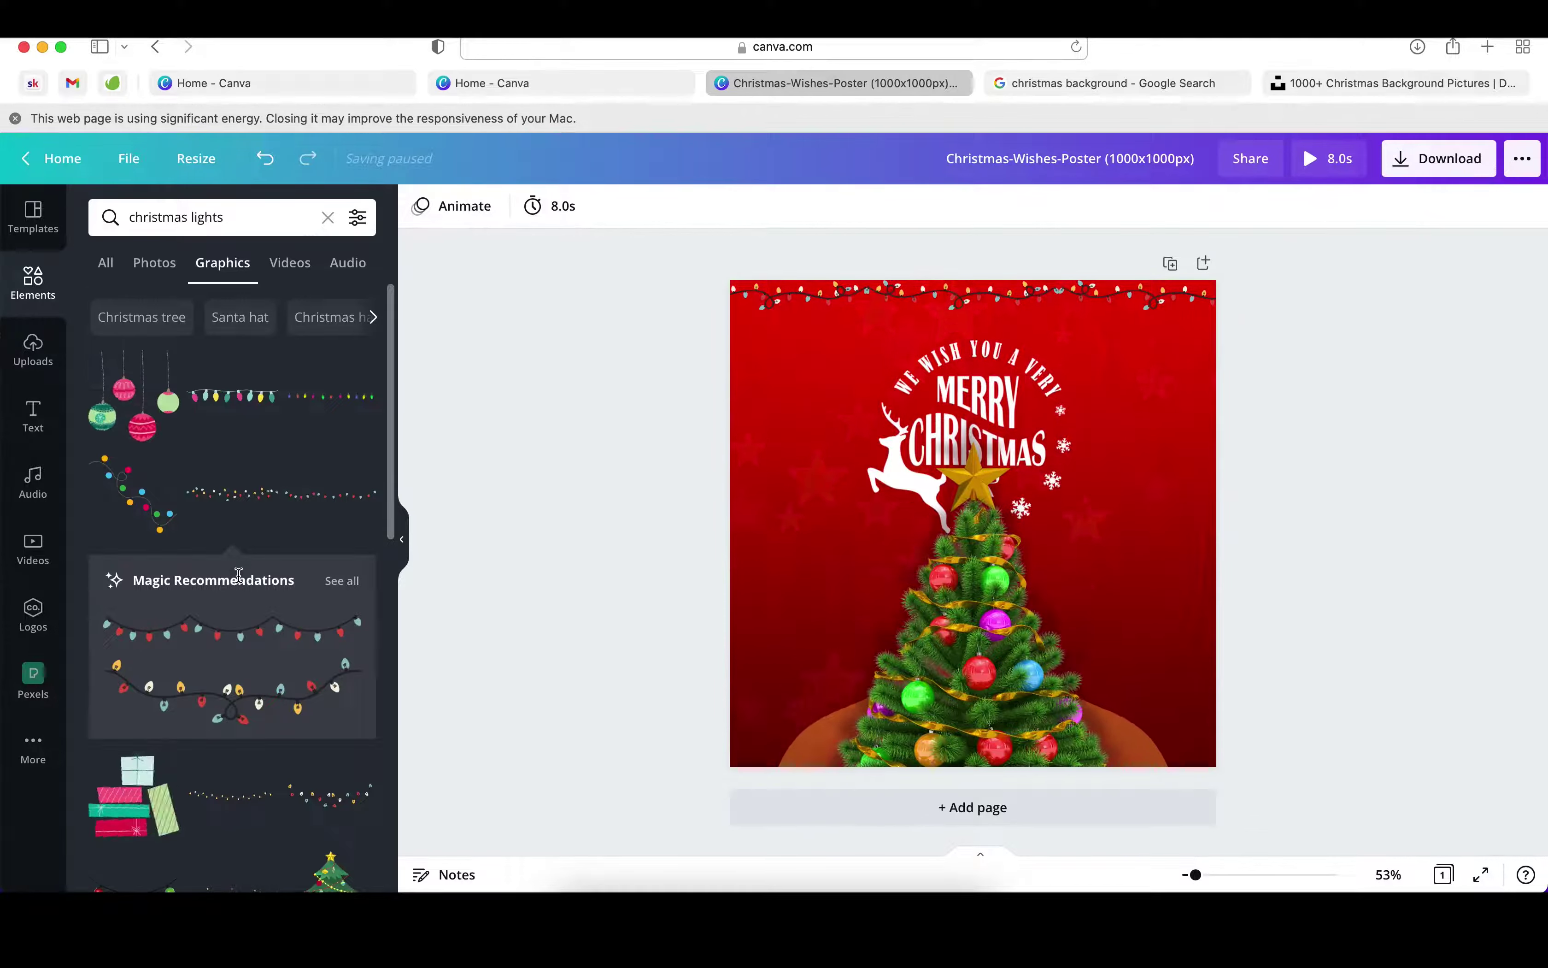
Step: Add the neon orange star from a 'glow' search and size it onto the tree top
{"action": "left_click", "coordinate": [252, 217]}
{"action": "type", "text": "glow"}
{"action": "key", "text": "Return"}
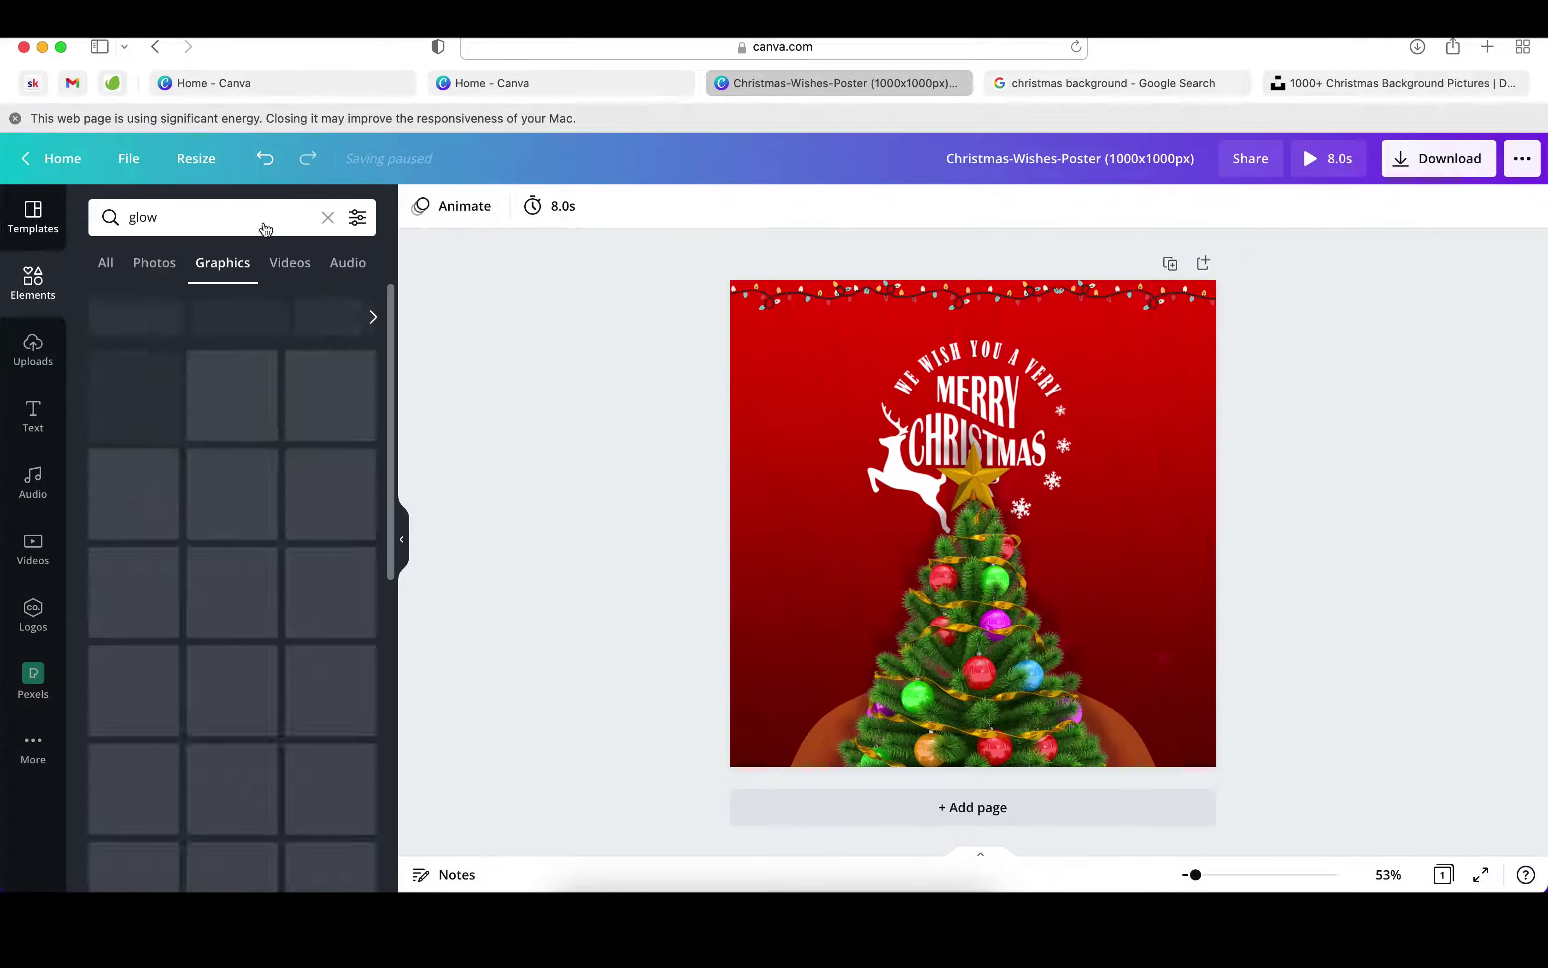
{"action": "scroll", "coordinate": [232, 512], "scroll_direction": "down", "scroll_amount": 3}
{"action": "left_click", "coordinate": [232, 547]}
{"action": "mouse_move", "coordinate": [1170, 333]}
{"action": "left_mouse_down"}
{"action": "mouse_move", "coordinate": [1026, 488]}
{"action": "mouse_move", "coordinate": [1010, 455]}
{"action": "left_mouse_up"}
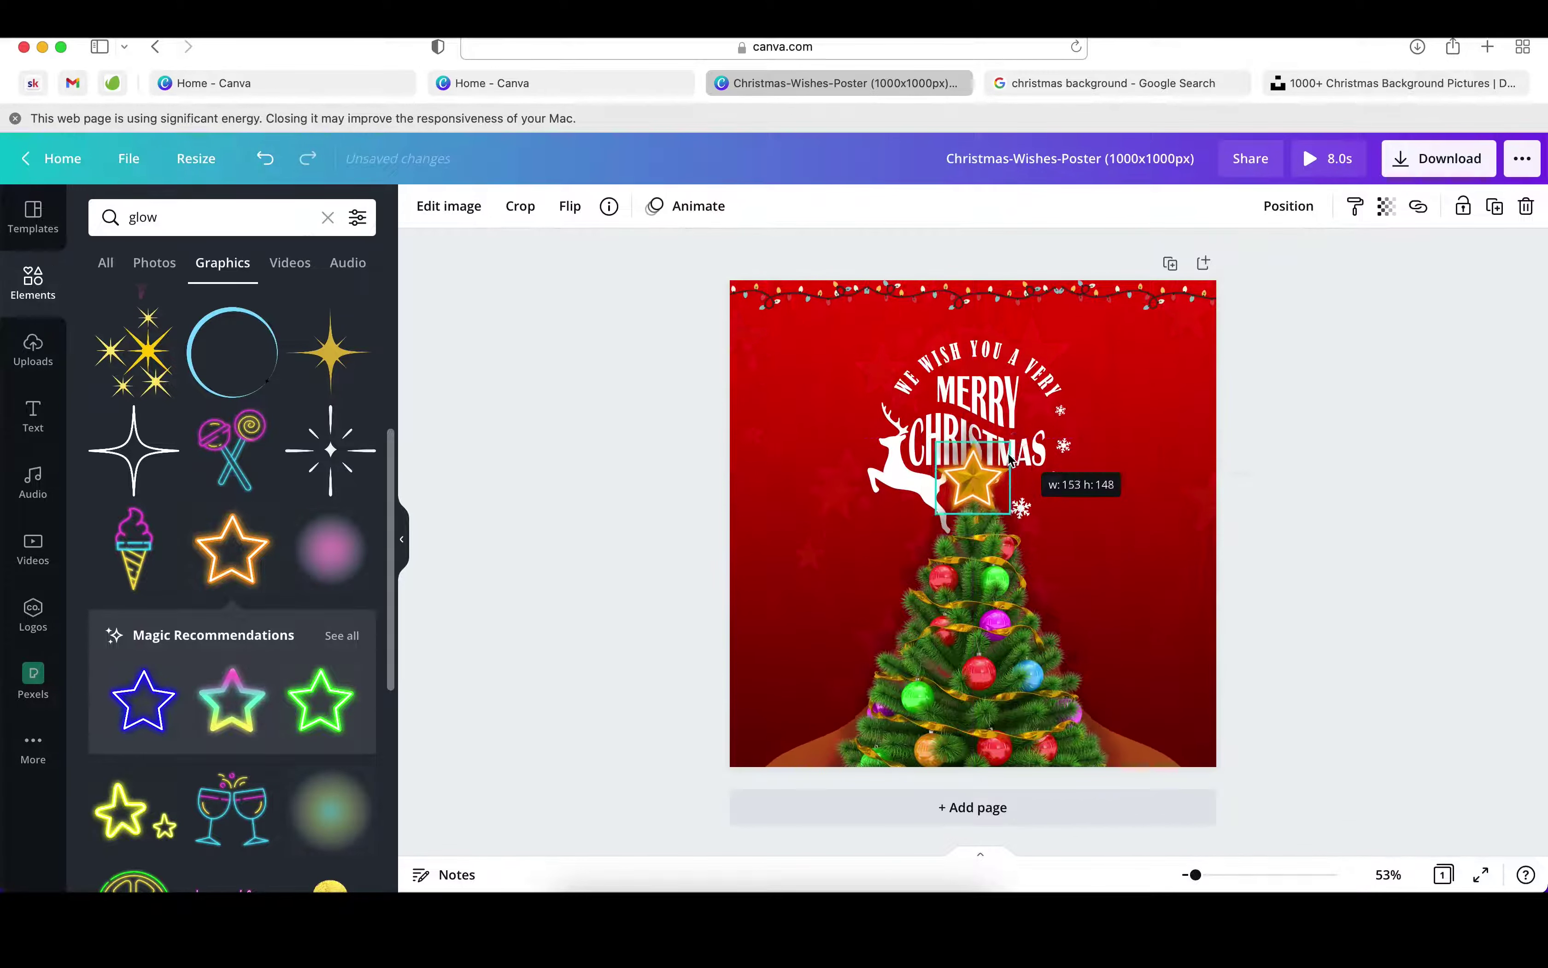
{"action": "left_click_drag", "start_coordinate": [1009, 456], "coordinate": [1021, 451]}
{"action": "left_click", "coordinate": [1463, 487]}
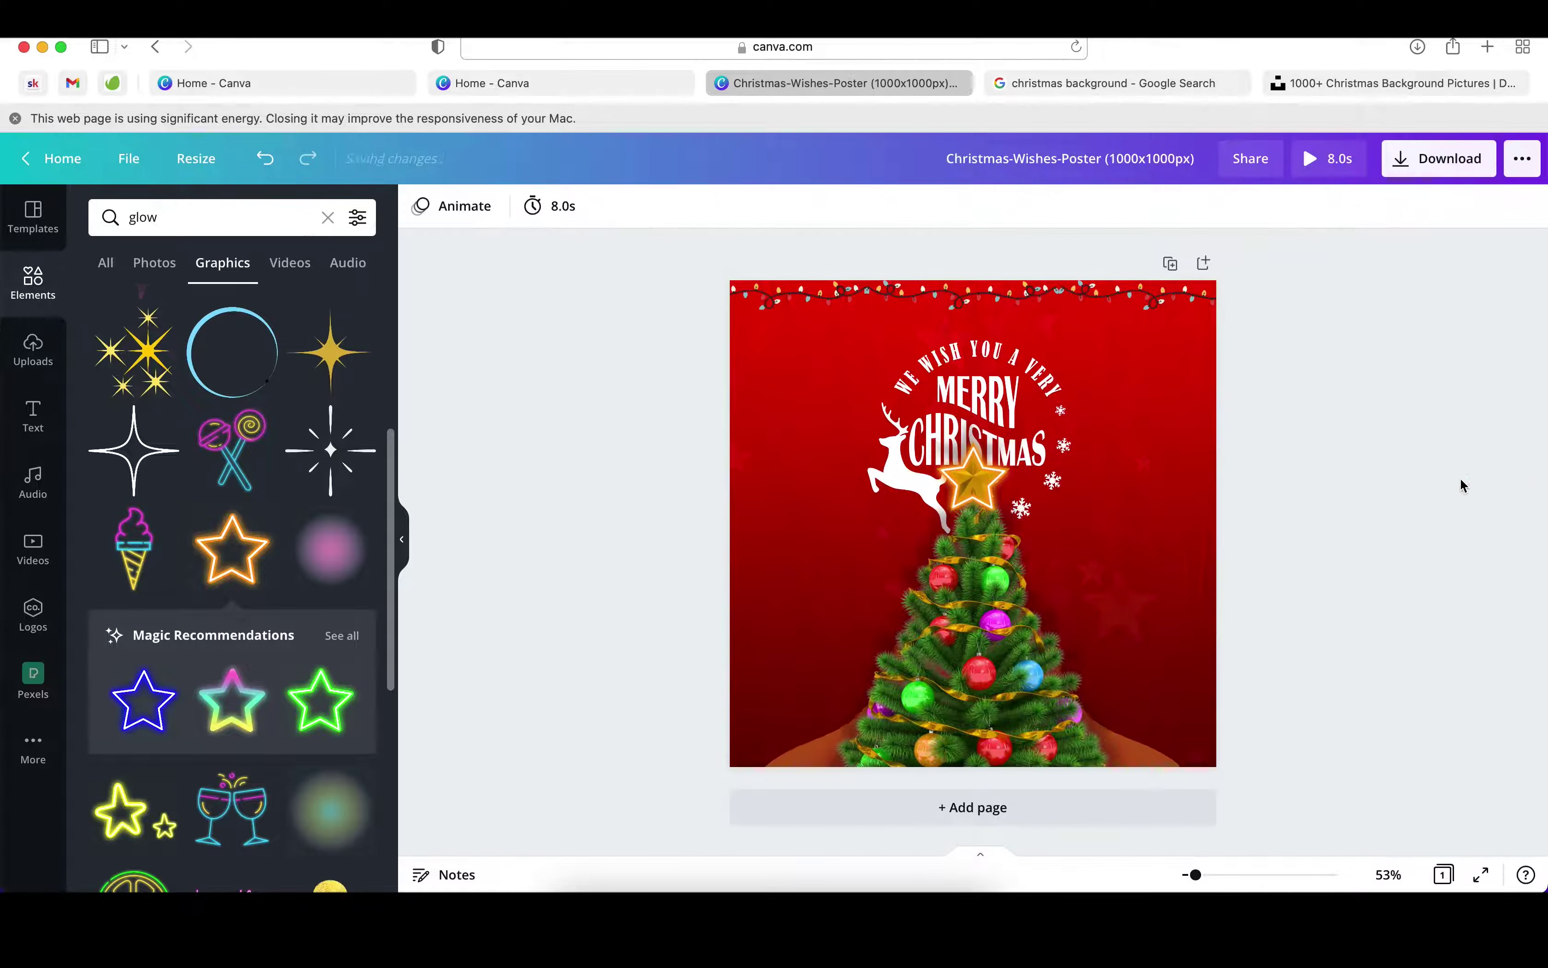
Step: Give the treetop star the Neon animation
{"action": "left_click", "coordinate": [972, 478]}
{"action": "left_click", "coordinate": [693, 206]}
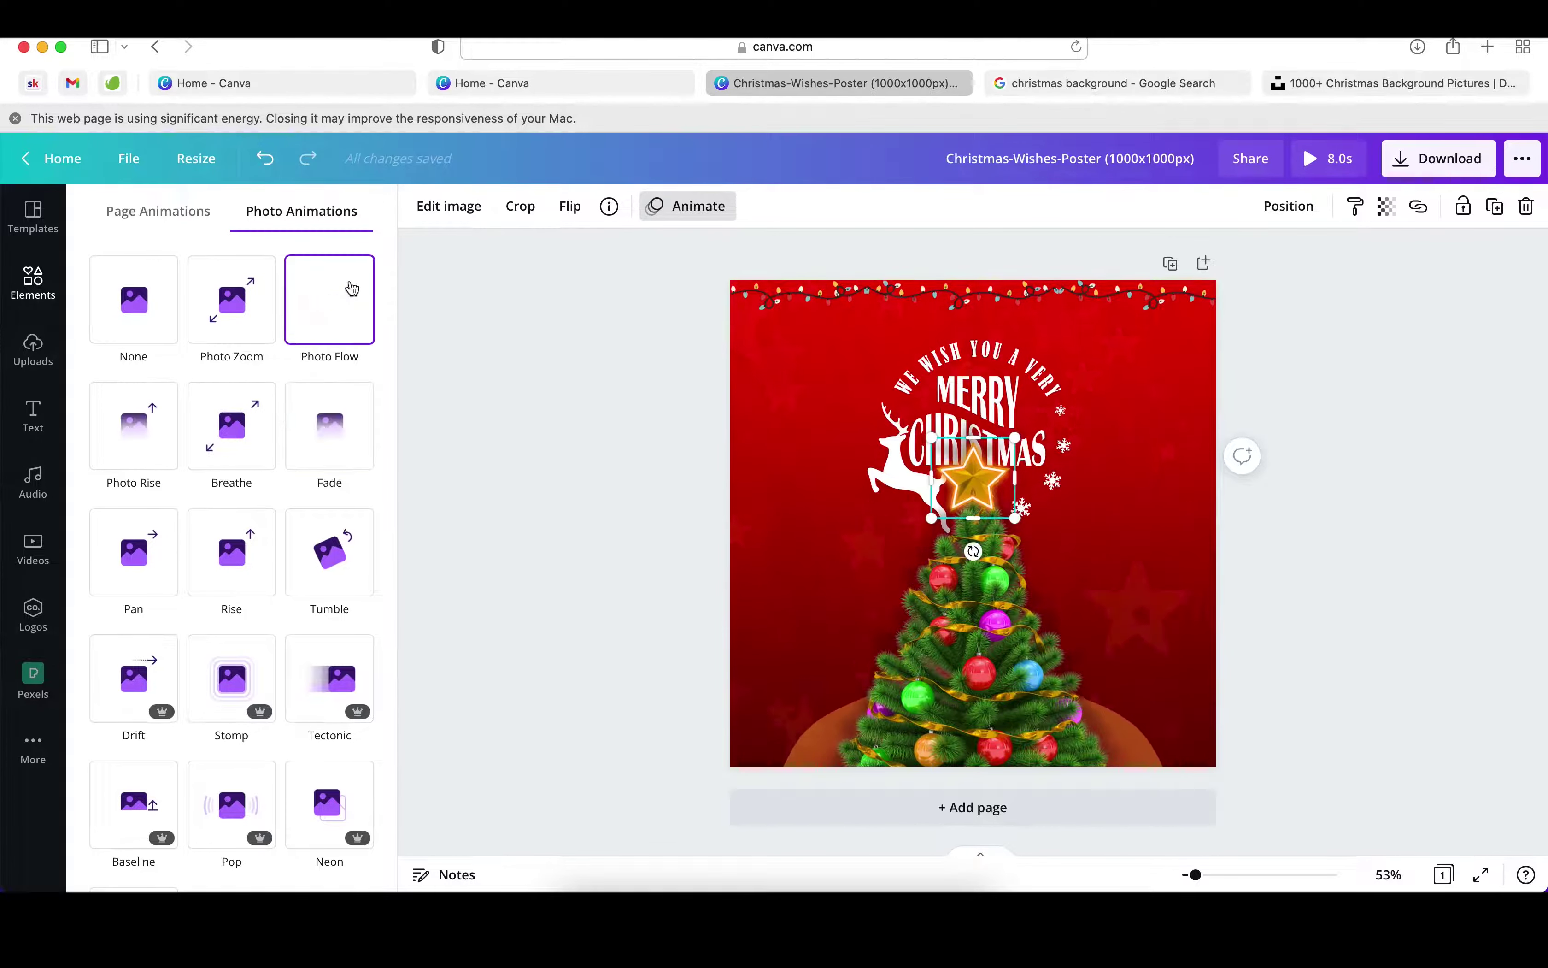
{"action": "scroll", "coordinate": [351, 290], "scroll_direction": "down", "scroll_amount": 2}
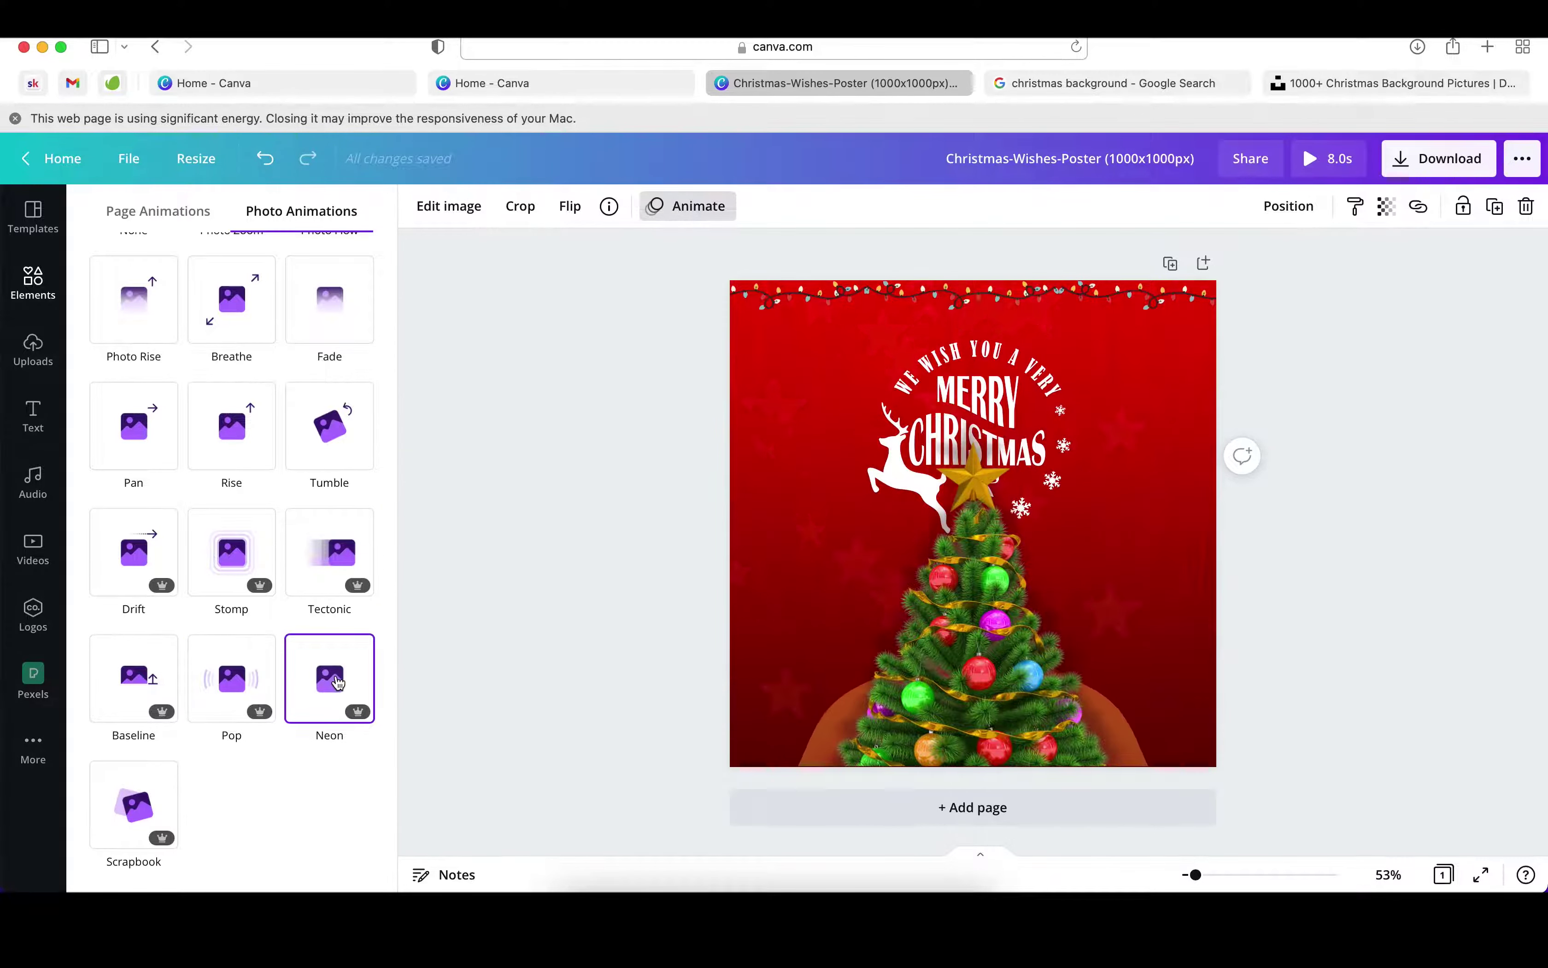
{"action": "left_click", "coordinate": [363, 666]}
{"action": "left_click", "coordinate": [1370, 491]}
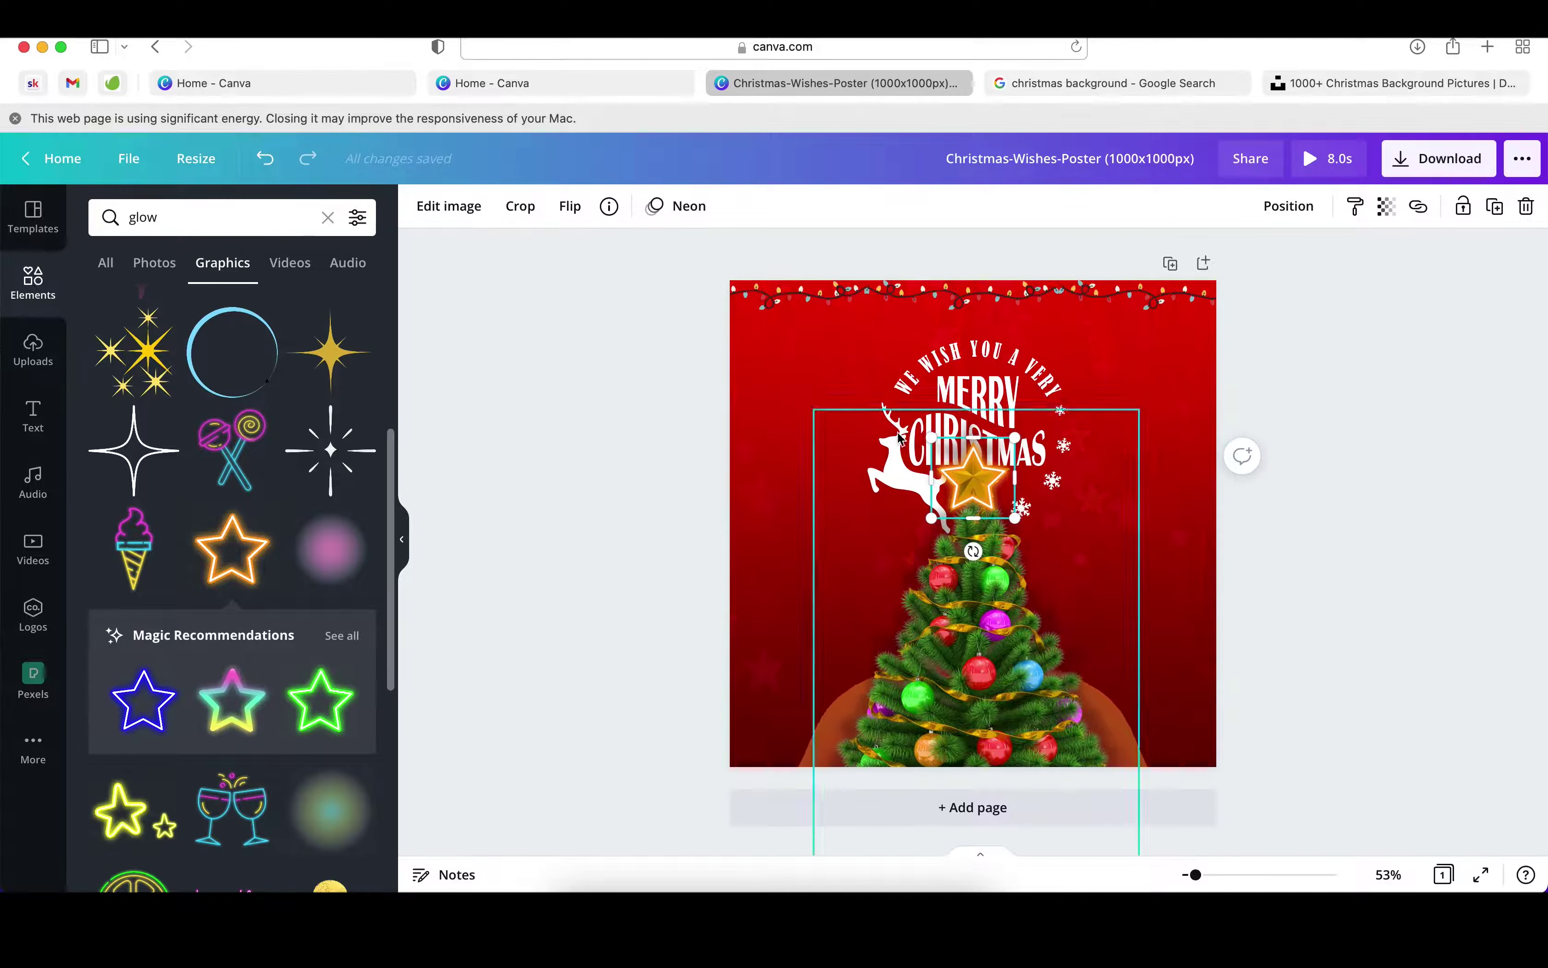
{"action": "left_click", "coordinate": [546, 497]}
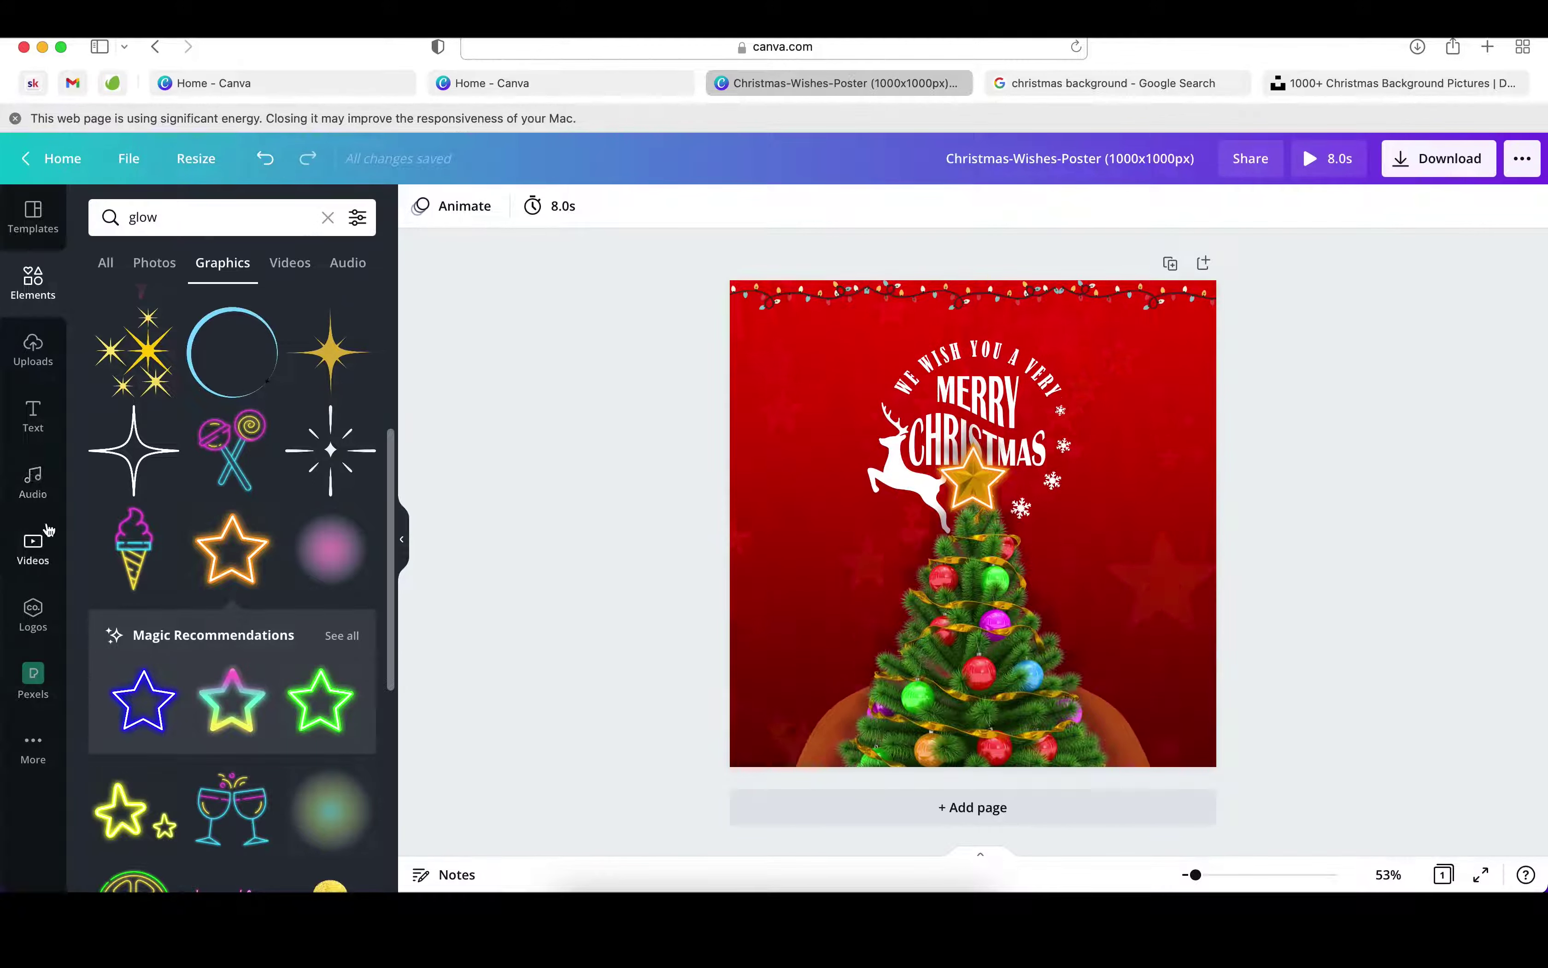
Step: Add Jingle Bells from a Christmas music search, then swap it for The Merrier Time of the Year
{"action": "left_click", "coordinate": [33, 481]}
{"action": "left_click", "coordinate": [198, 285]}
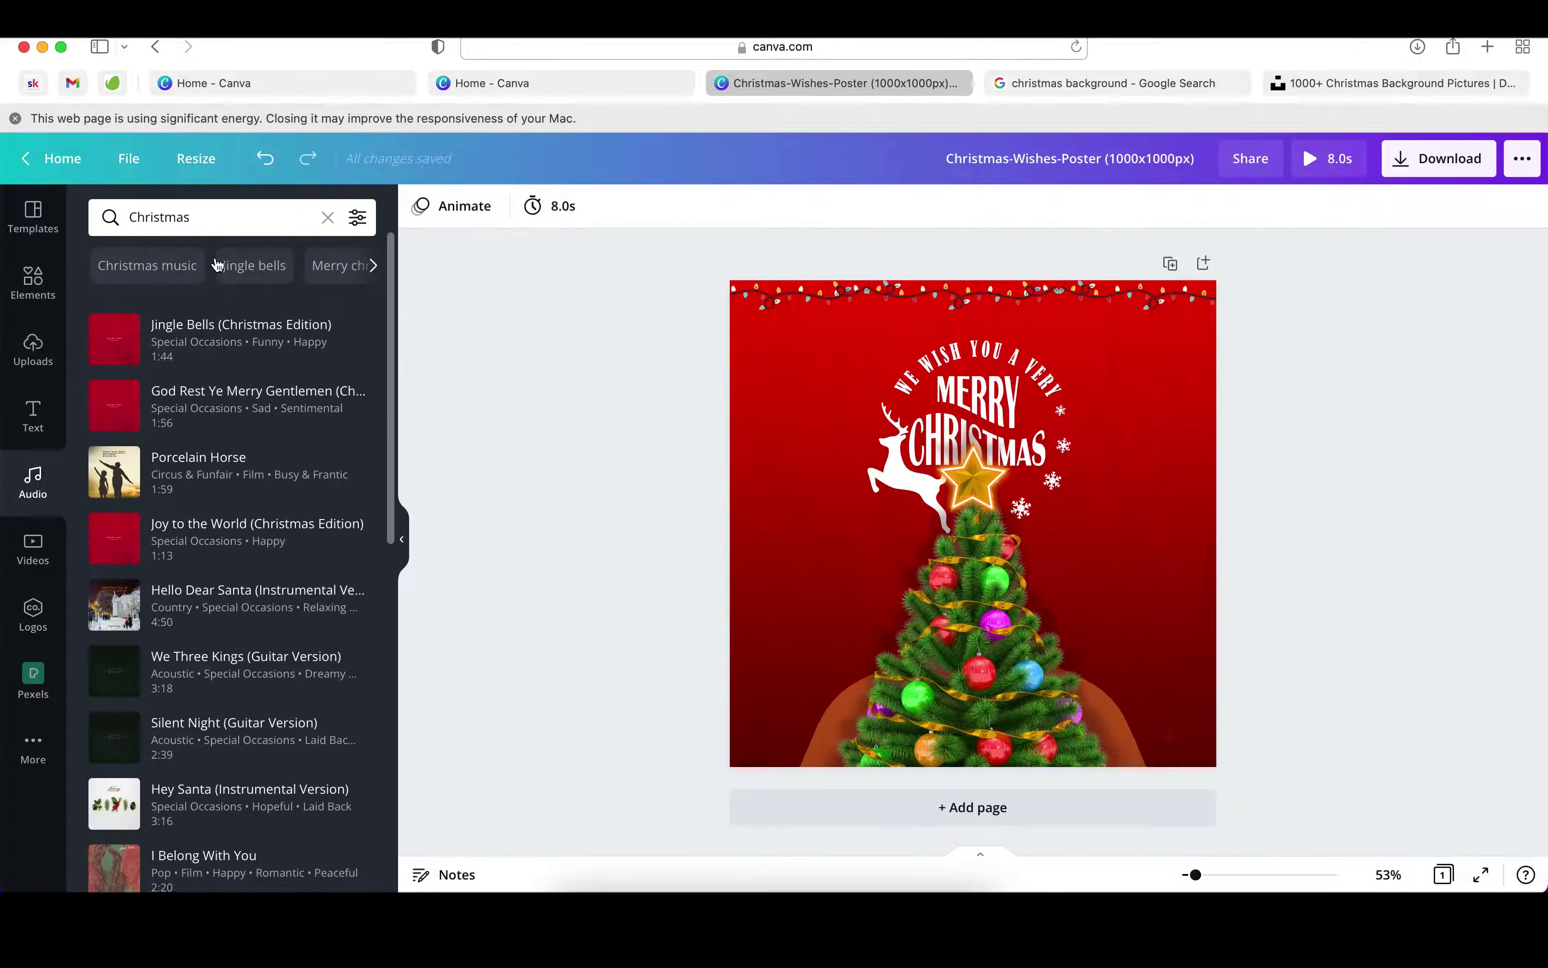
{"action": "left_click", "coordinate": [211, 335]}
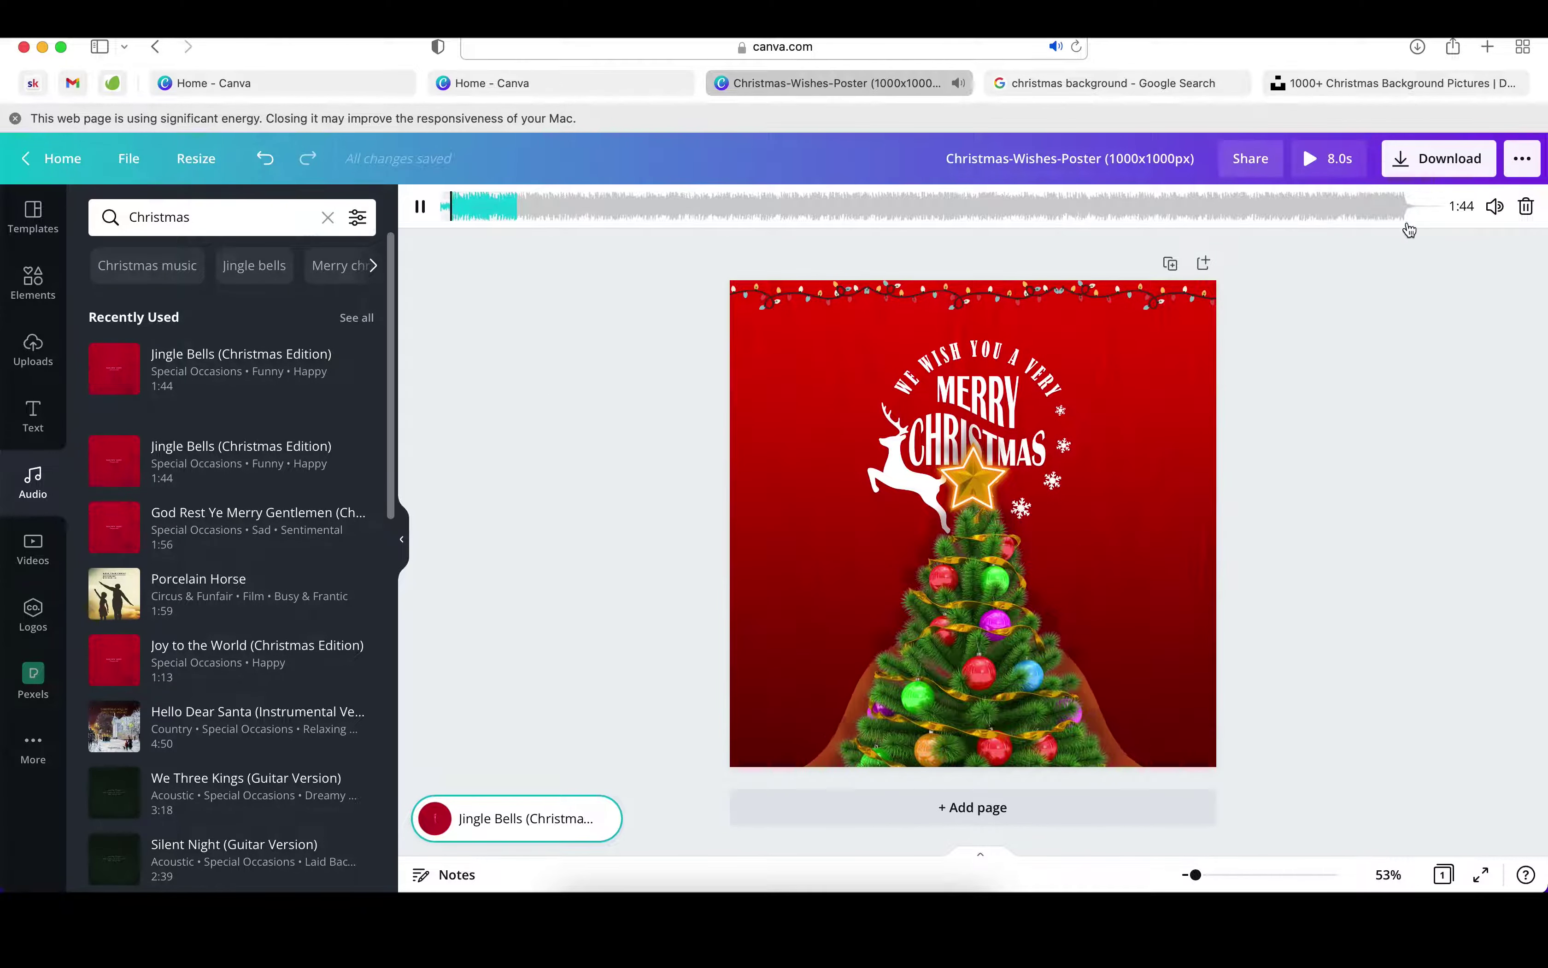
{"action": "left_click_drag", "start_coordinate": [1319, 199], "coordinate": [1352, 219]}
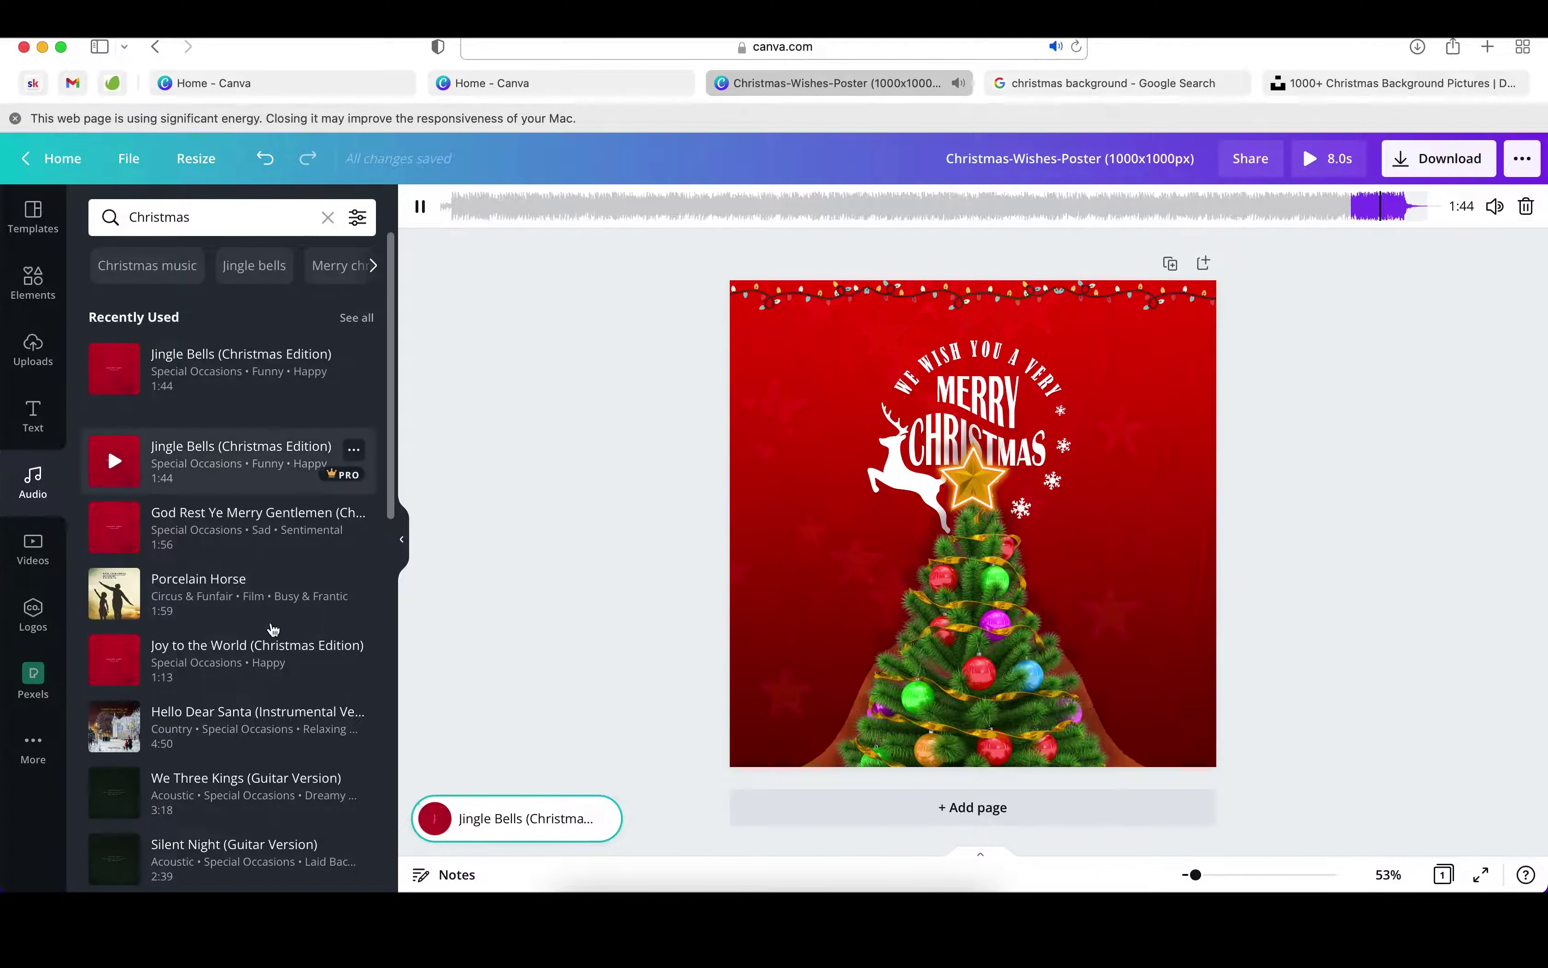
{"action": "scroll", "coordinate": [248, 666], "scroll_direction": "down", "scroll_amount": 4}
{"action": "scroll", "coordinate": [249, 665], "scroll_direction": "down", "scroll_amount": 2}
{"action": "left_click", "coordinate": [283, 878]}
{"action": "scroll", "coordinate": [284, 832], "scroll_direction": "up", "scroll_amount": 1}
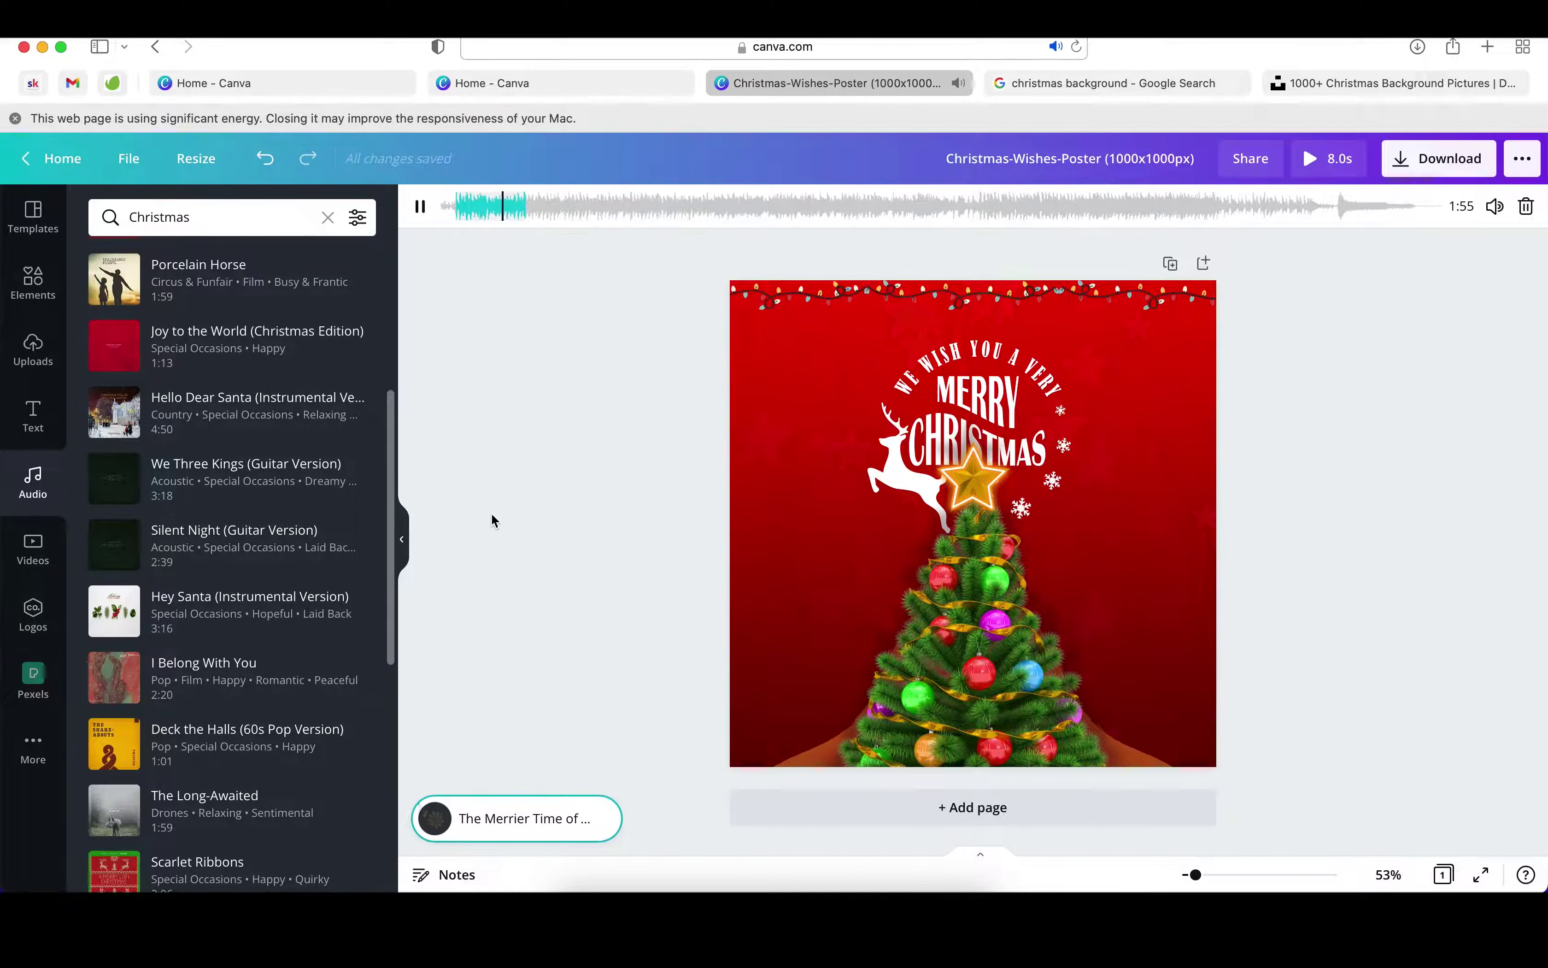
{"action": "left_click", "coordinate": [428, 449]}
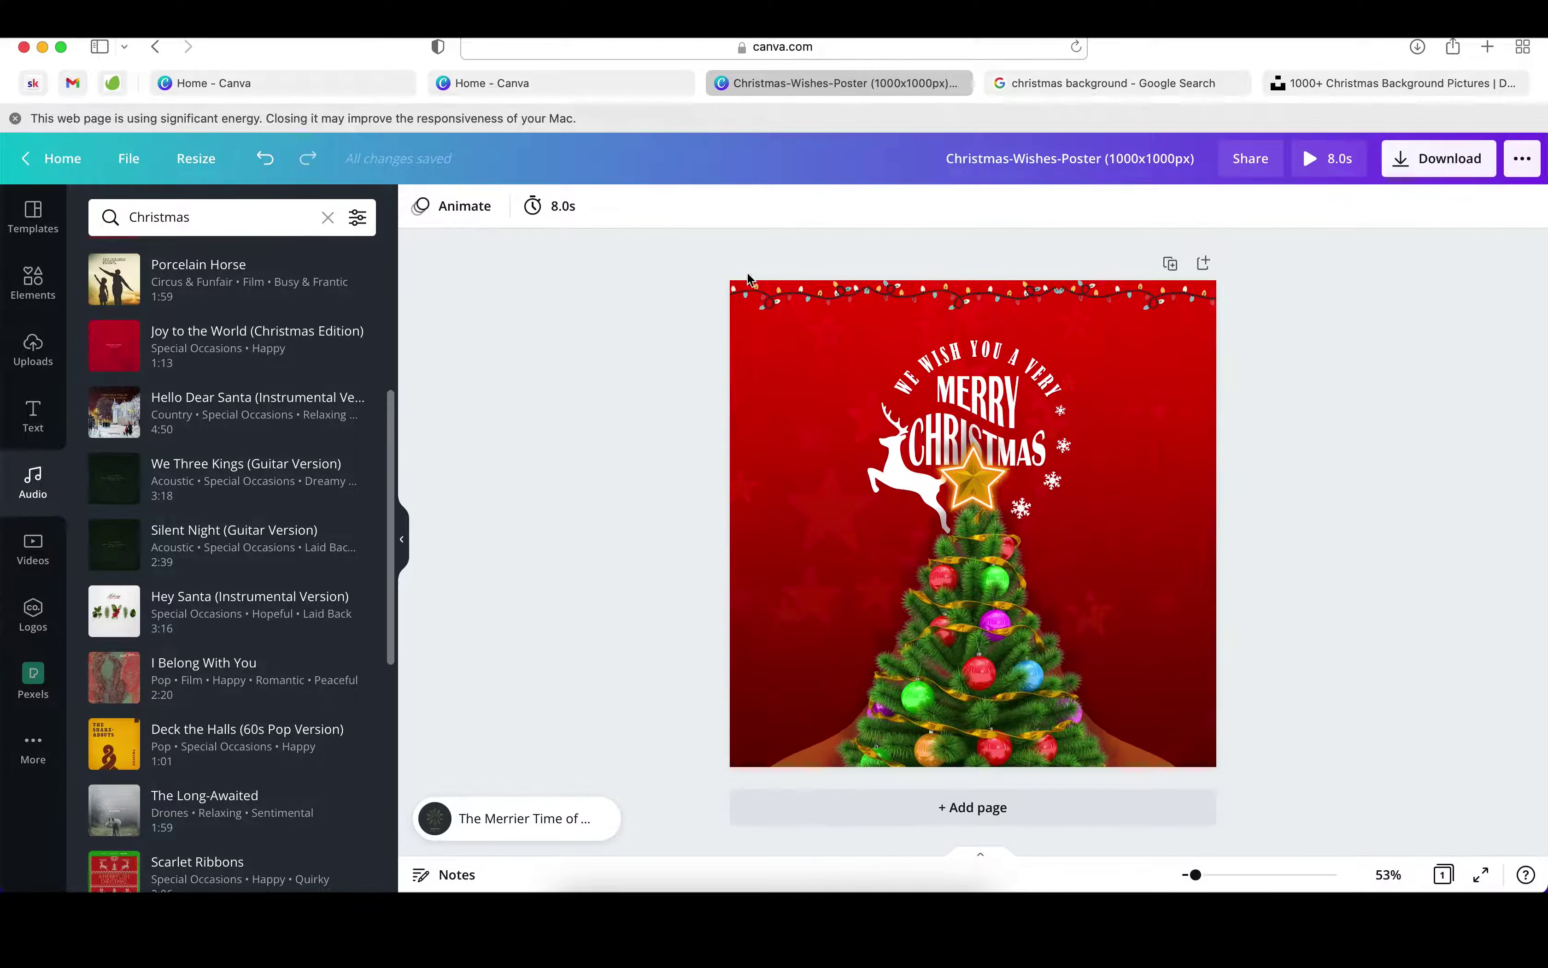
Step: Group the string lights along the top into one element
{"action": "left_click", "coordinate": [461, 214]}
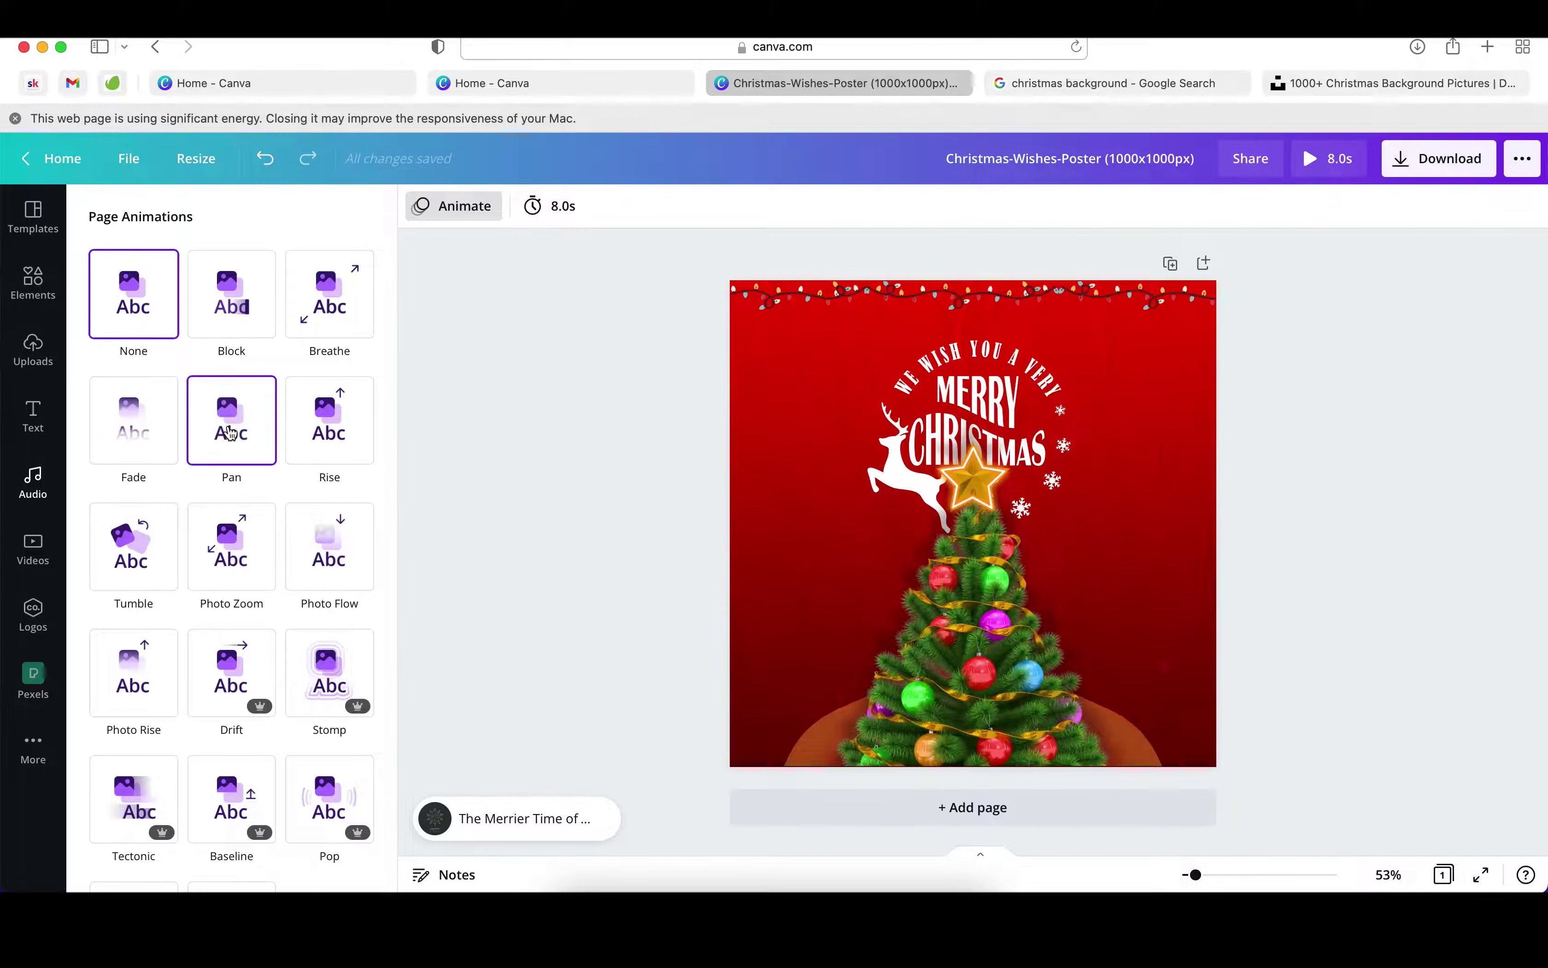
{"action": "scroll", "coordinate": [258, 643], "scroll_direction": "down", "scroll_amount": 3}
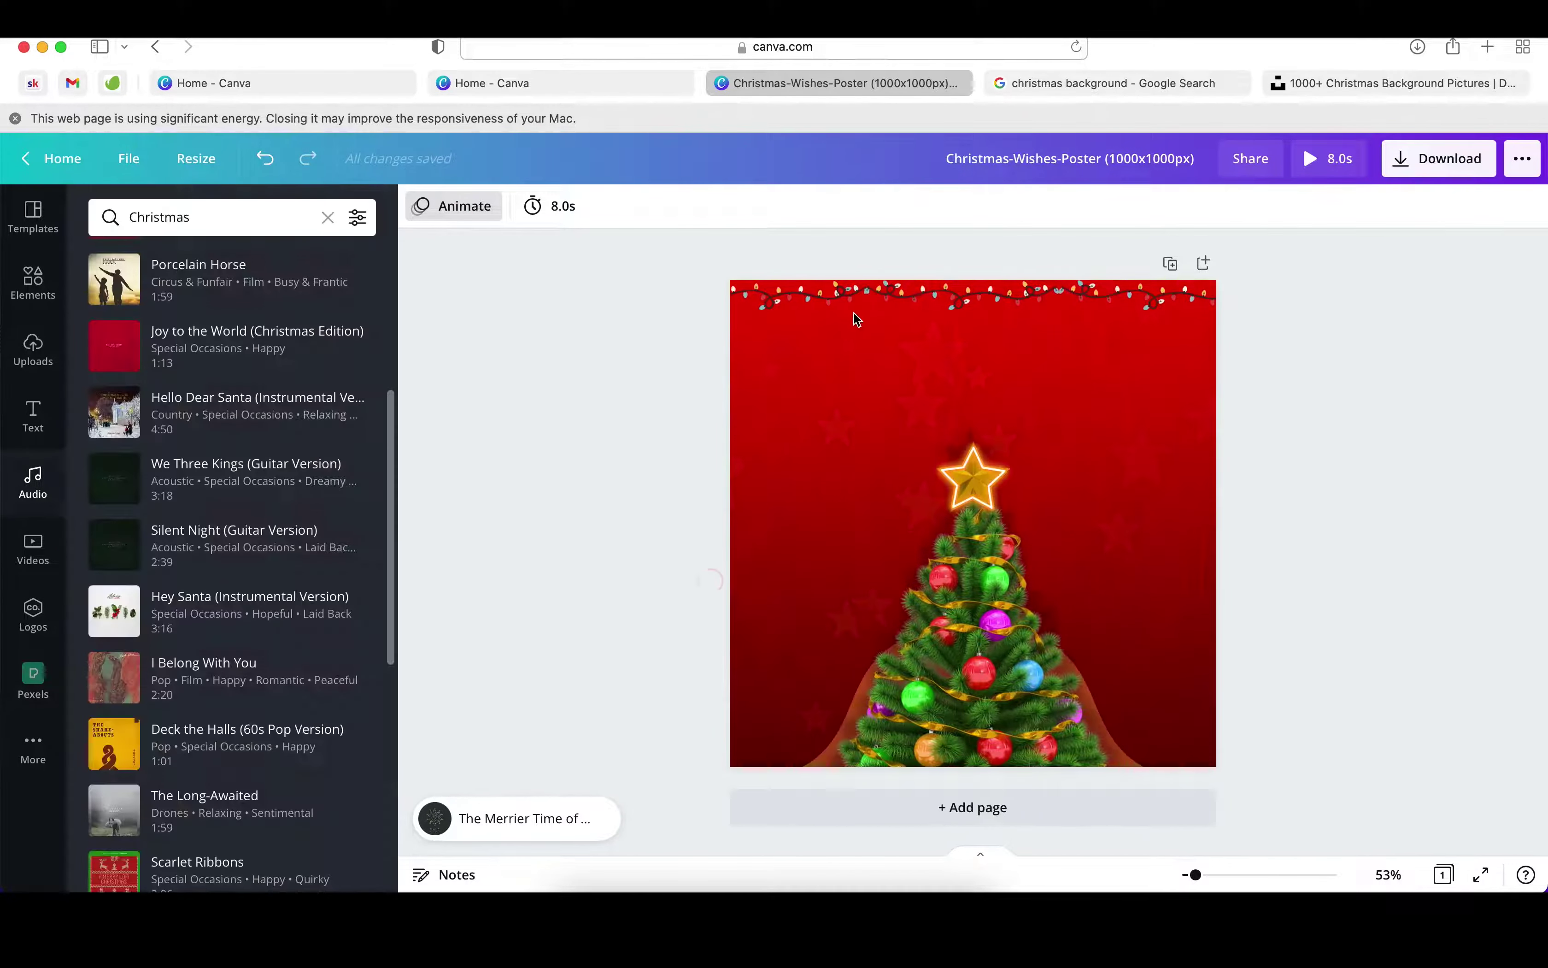
{"action": "left_click", "coordinate": [909, 298]}
{"action": "left_click", "coordinate": [1258, 205]}
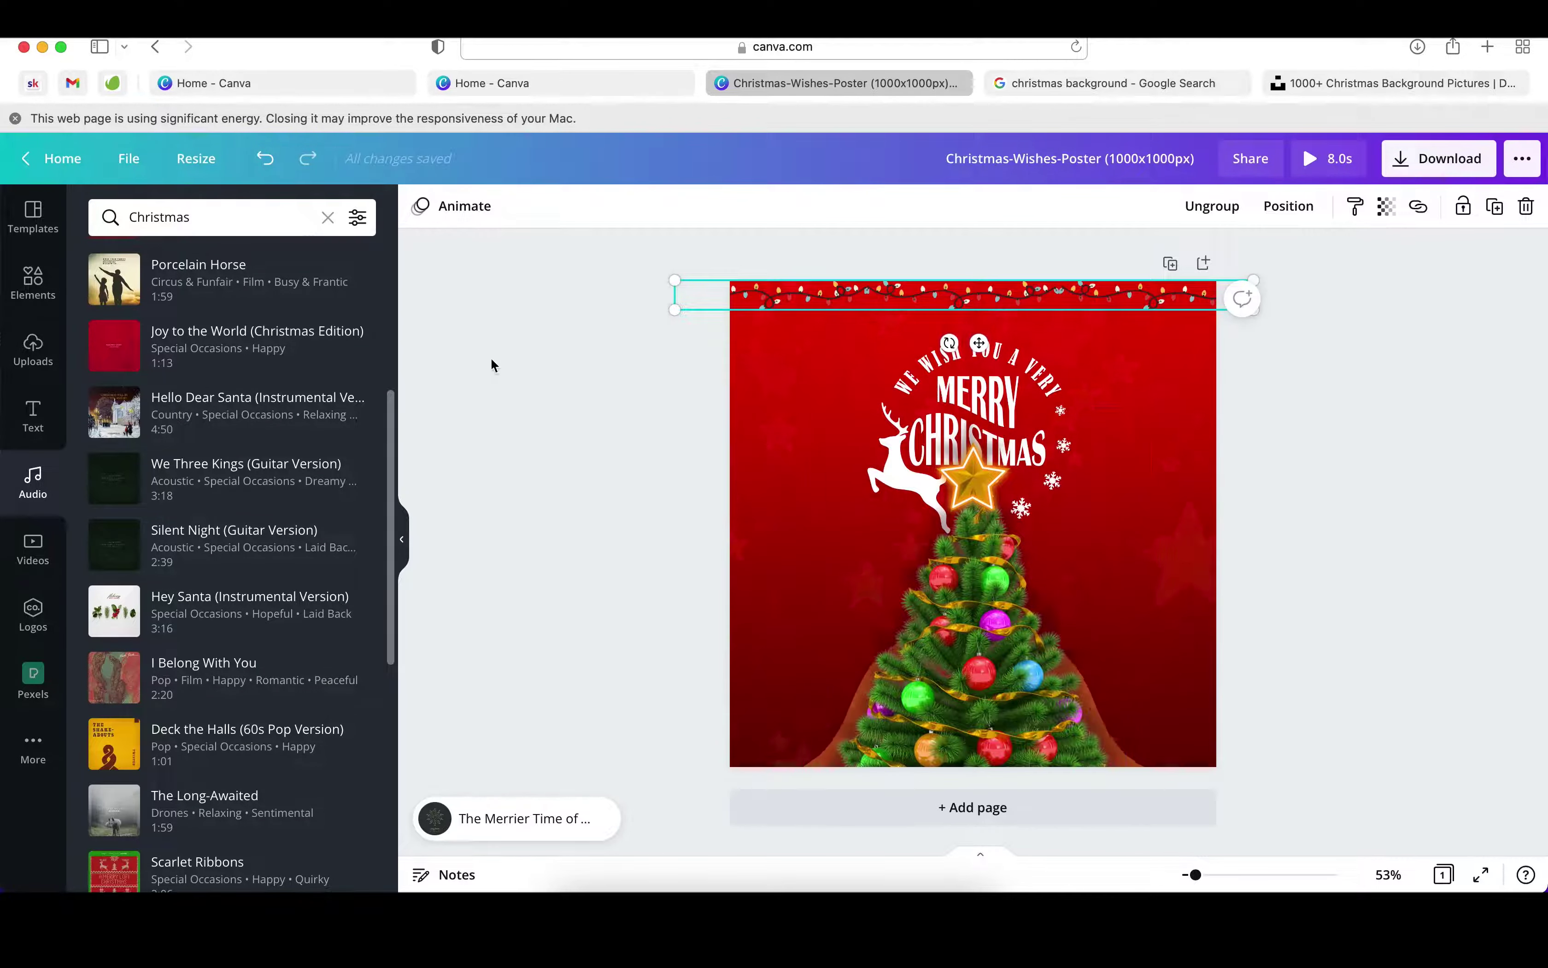
Step: Animate the lights with Breathe, check the tree's Photo Animations, and preview the poster
{"action": "left_click", "coordinate": [473, 208]}
{"action": "left_click", "coordinate": [247, 330]}
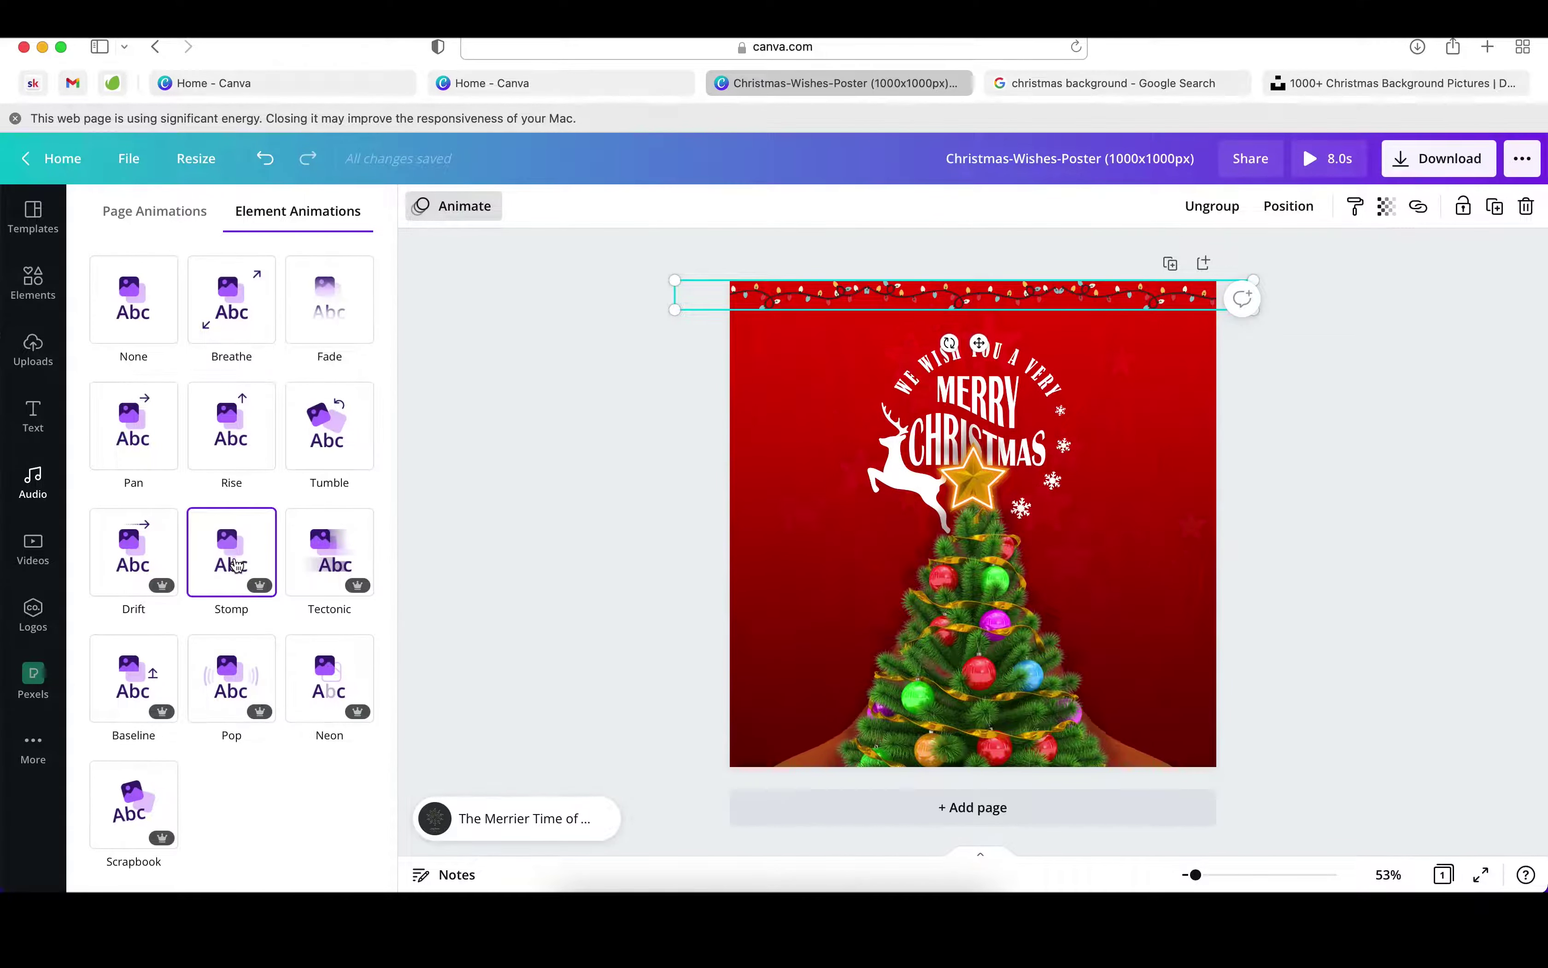
{"action": "left_click", "coordinate": [231, 678]}
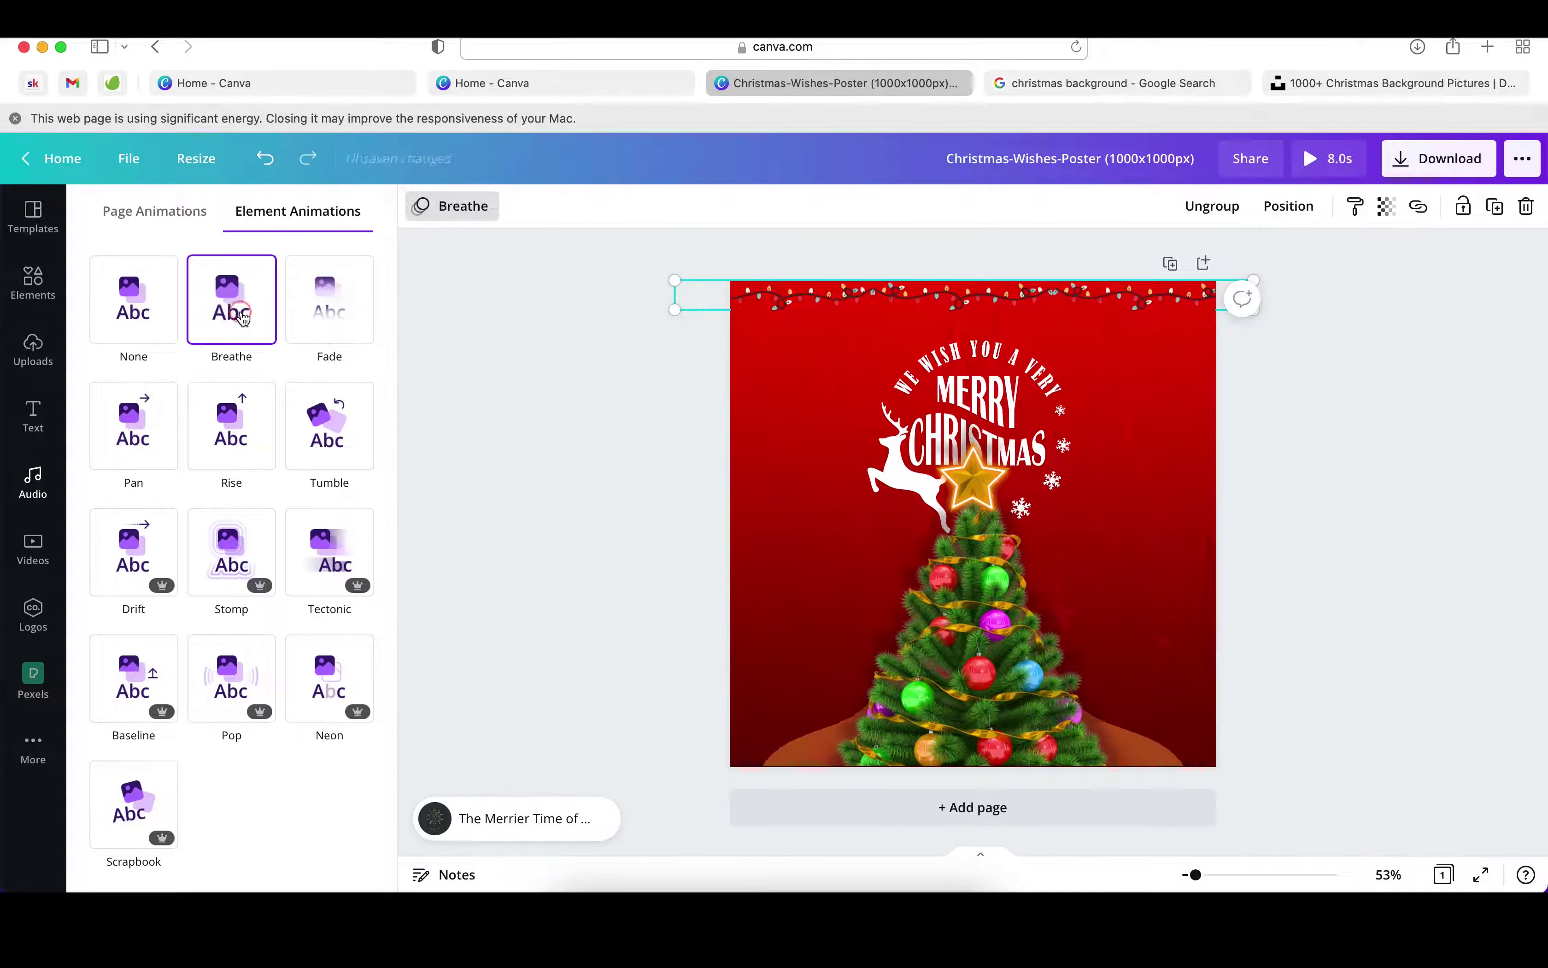
{"action": "left_click", "coordinate": [976, 717]}
{"action": "left_click", "coordinate": [231, 299]}
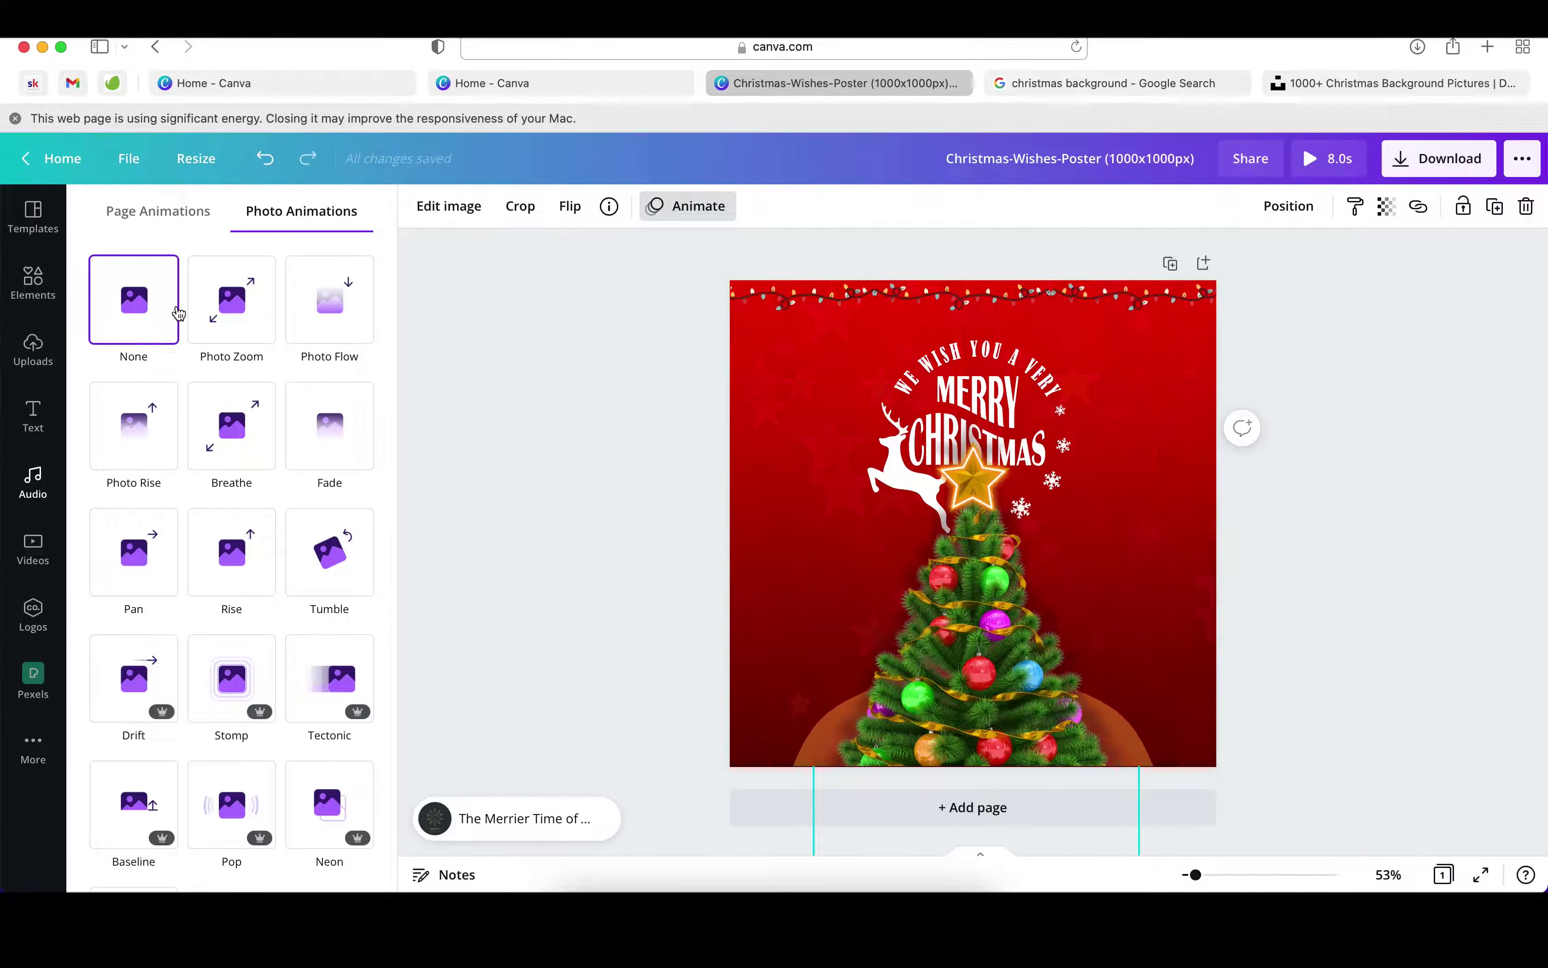
{"action": "left_click", "coordinate": [1310, 167]}
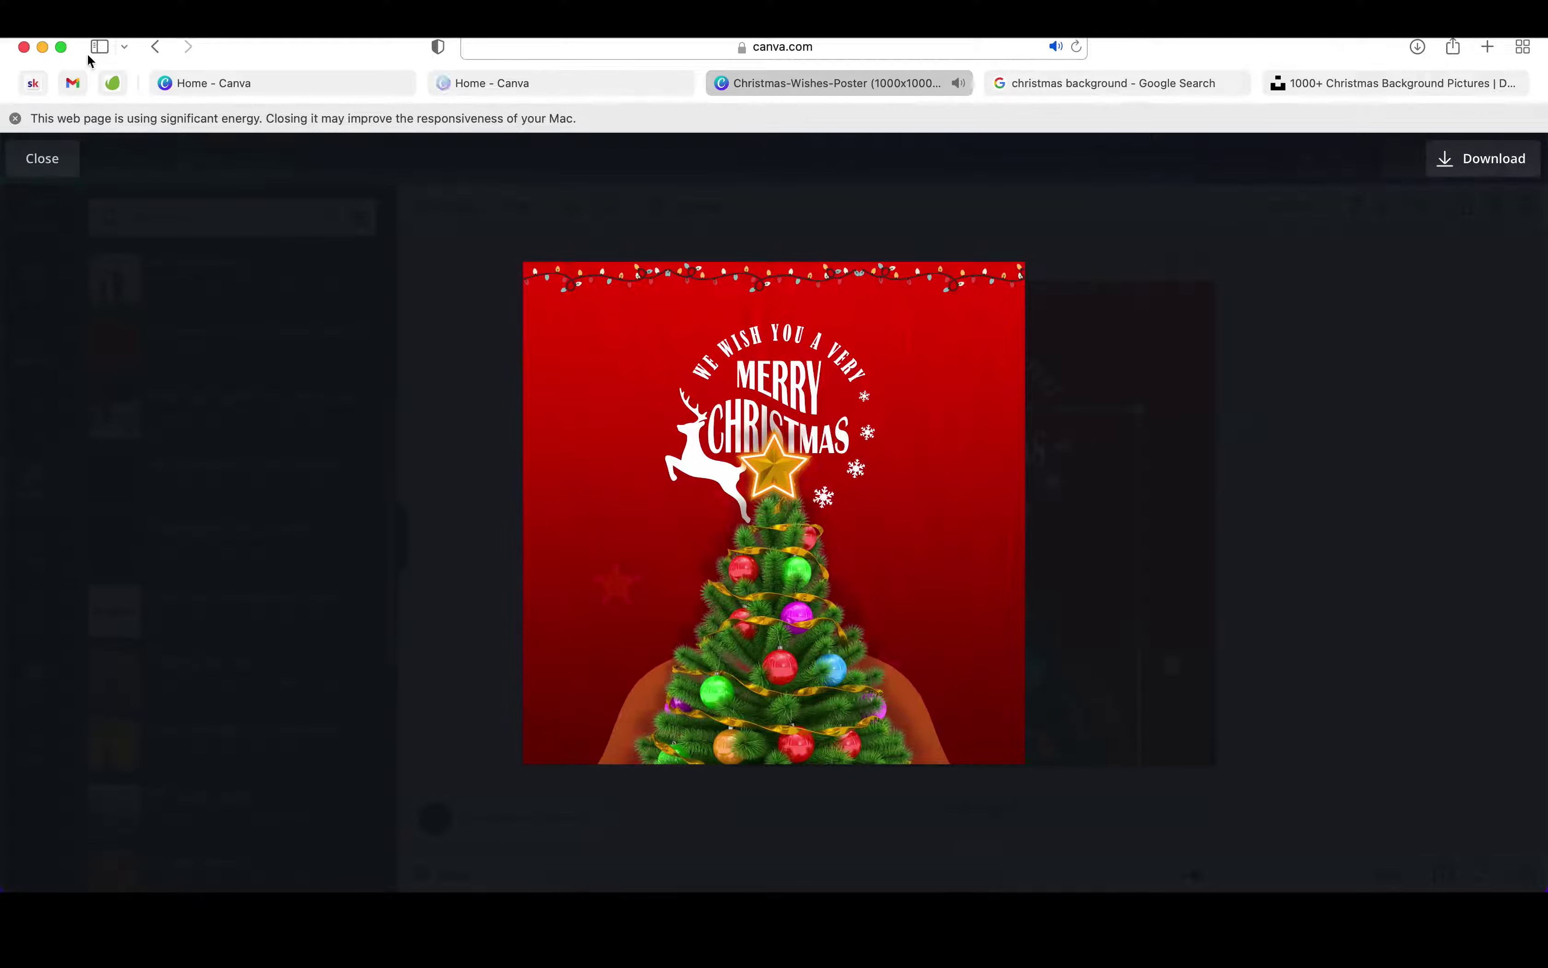
Step: Move the music clip later so the song starts around 1:32
{"action": "left_click", "coordinate": [61, 168]}
{"action": "left_click", "coordinate": [554, 818]}
{"action": "left_click_drag", "start_coordinate": [506, 203], "coordinate": [1241, 224]}
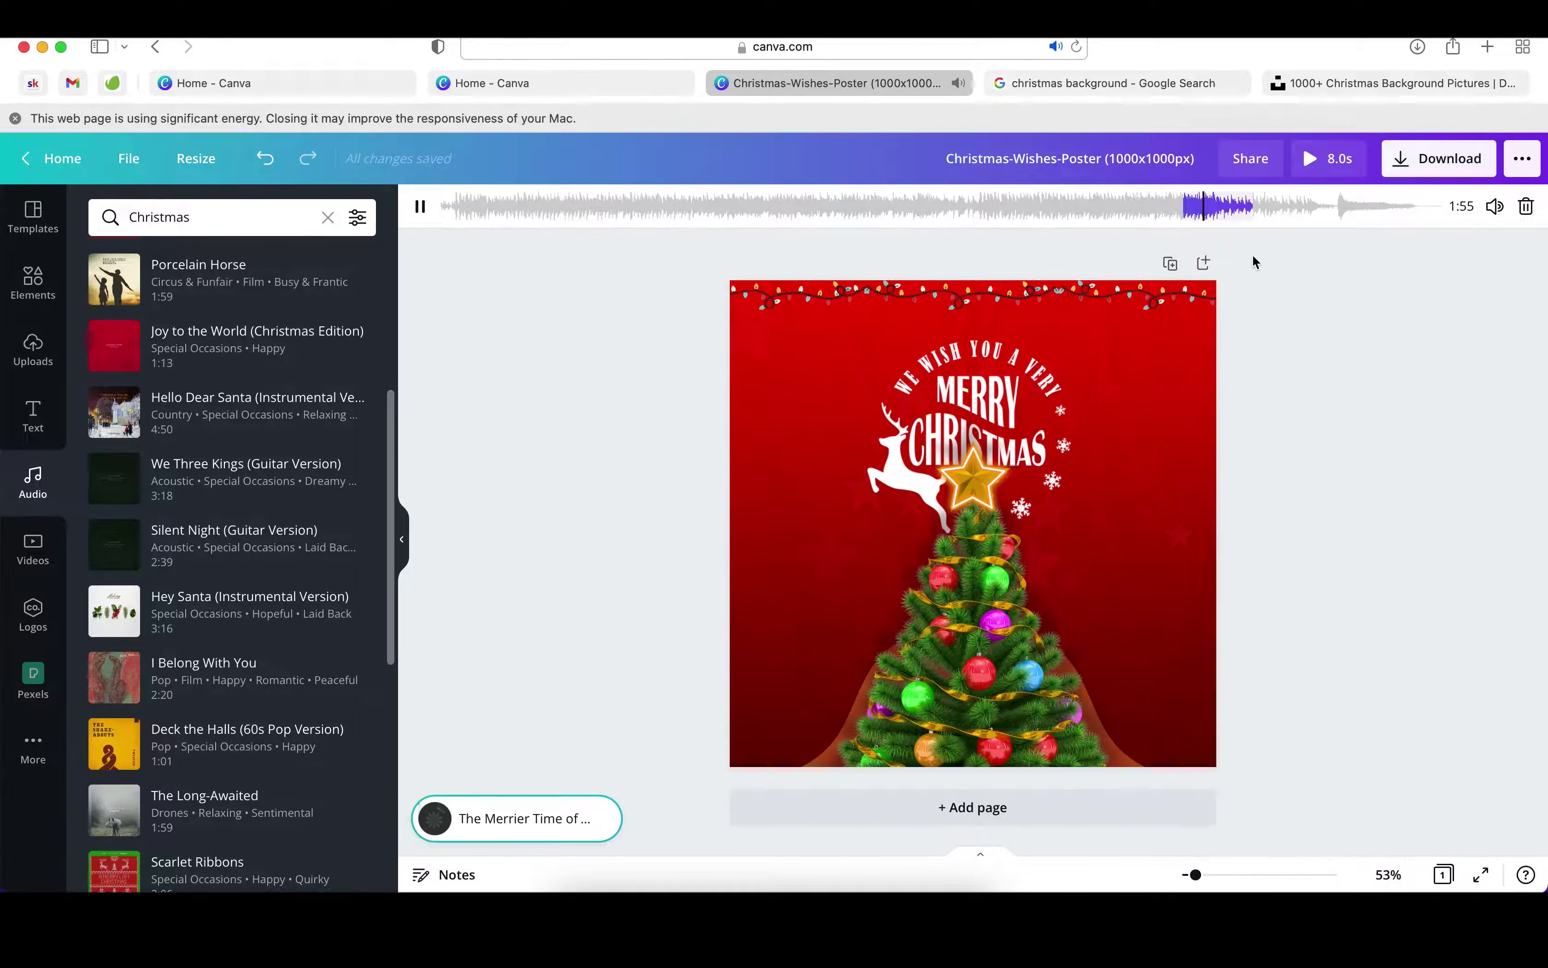
{"action": "left_click_drag", "start_coordinate": [1224, 206], "coordinate": [1378, 206]}
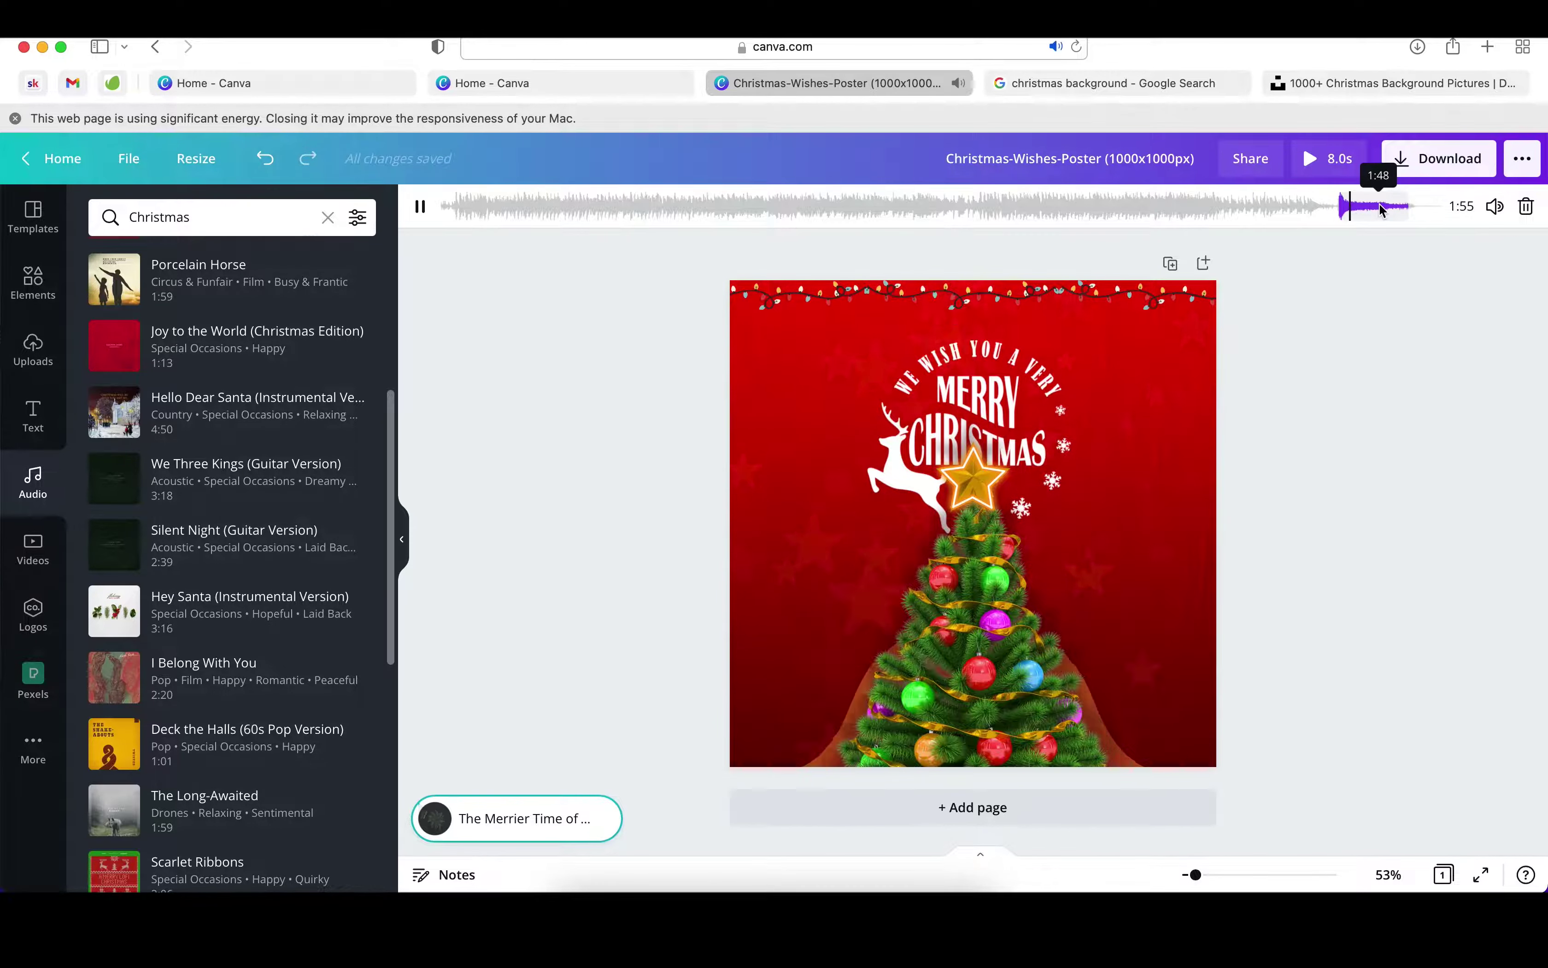
{"action": "scroll", "coordinate": [288, 704], "scroll_direction": "up", "scroll_amount": 6}
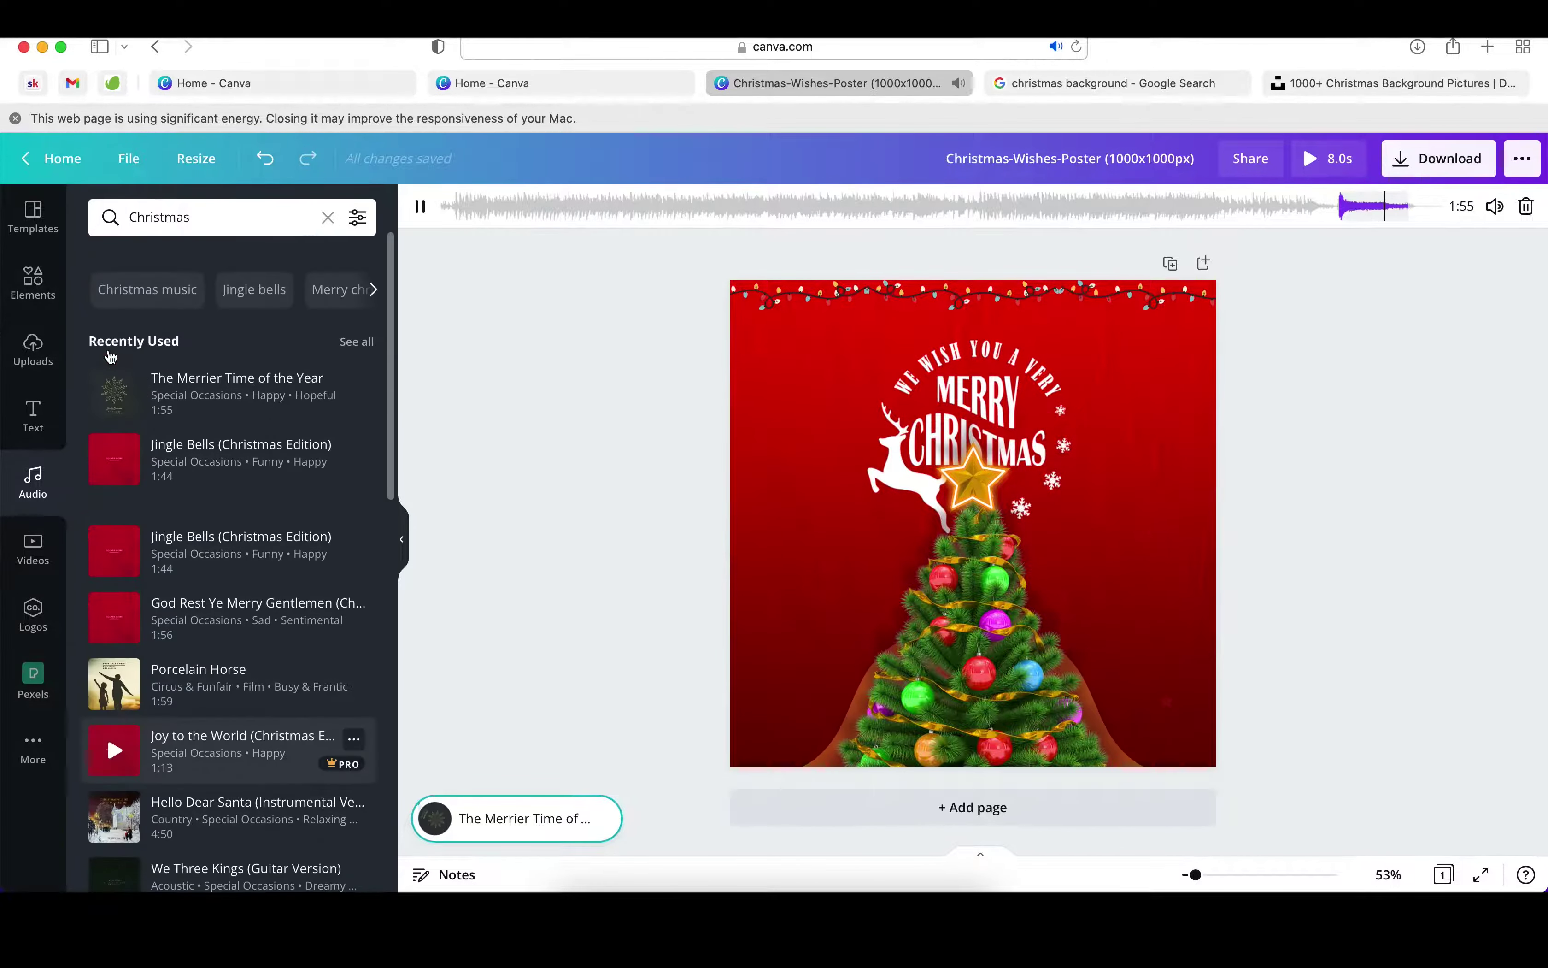
{"action": "scroll", "coordinate": [224, 544], "scroll_direction": "down", "scroll_amount": 5}
{"action": "left_click", "coordinate": [1236, 208]}
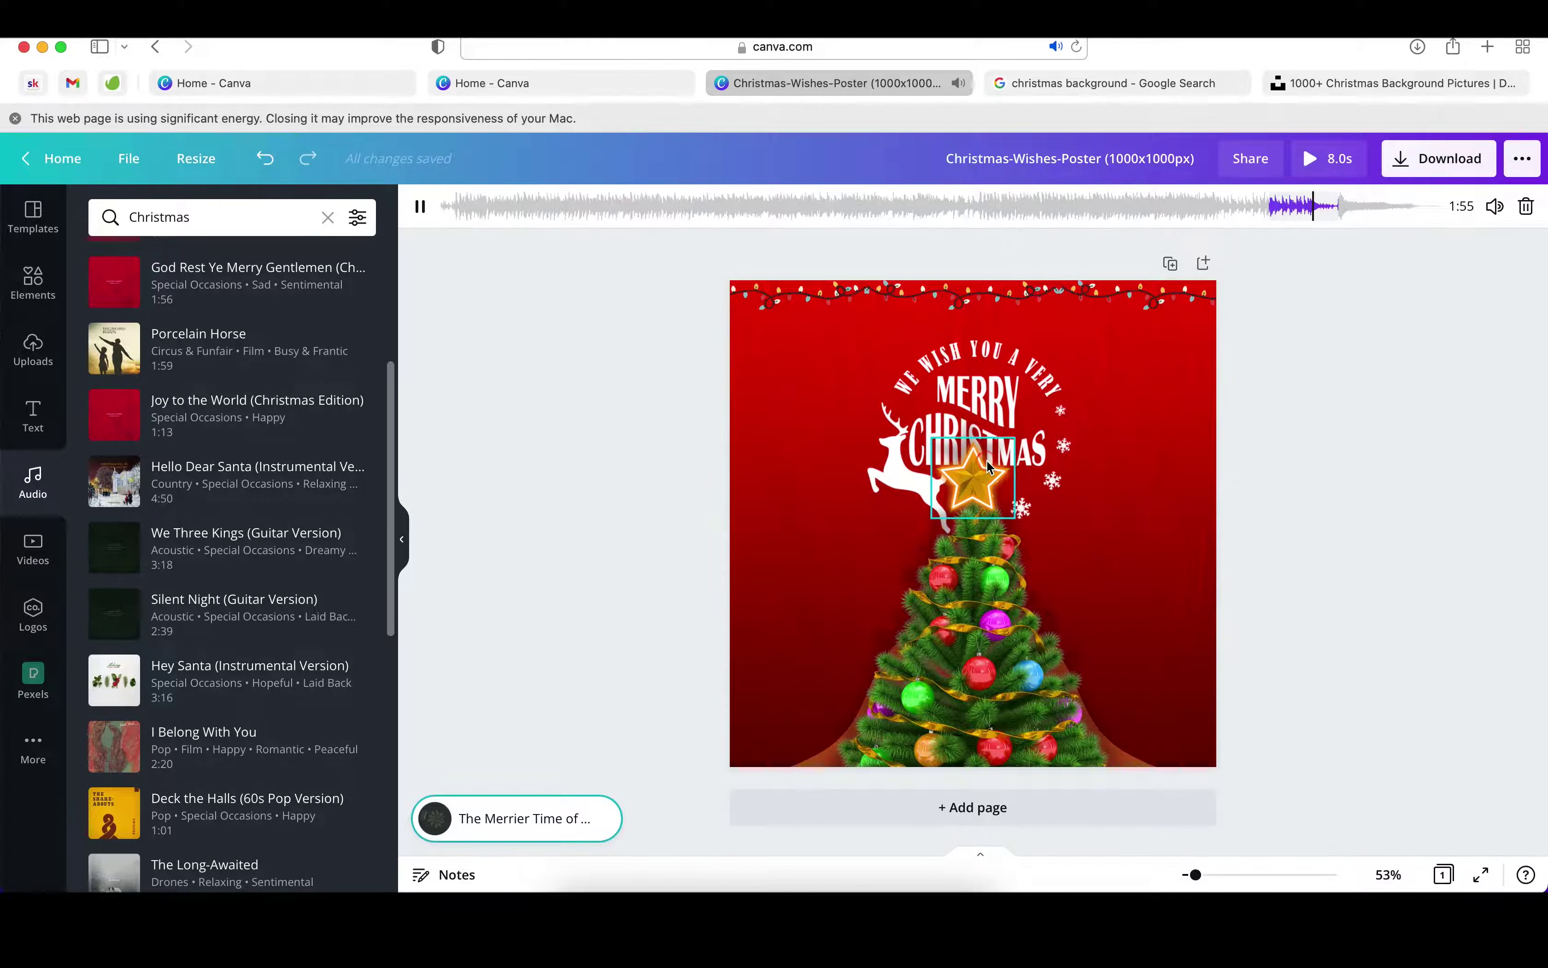
Step: Nudge the treetop star slightly up and left, and preview the animated poster twice
{"action": "left_click", "coordinate": [987, 465]}
{"action": "left_click_drag", "start_coordinate": [999, 496], "coordinate": [995, 493]}
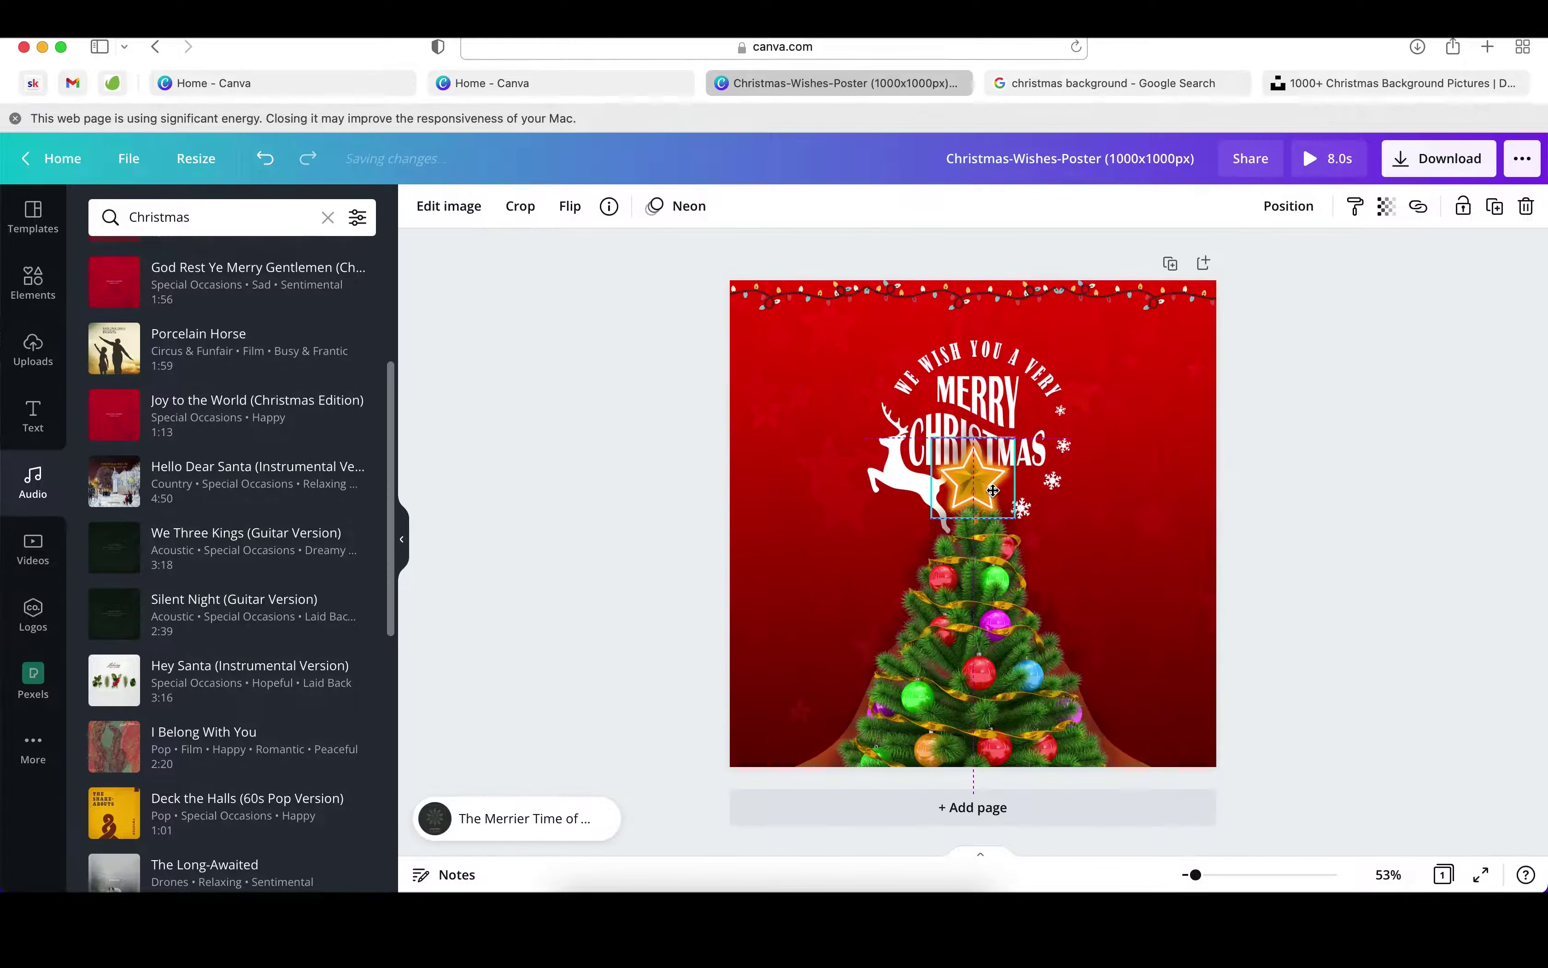
{"action": "left_click", "coordinate": [1344, 168]}
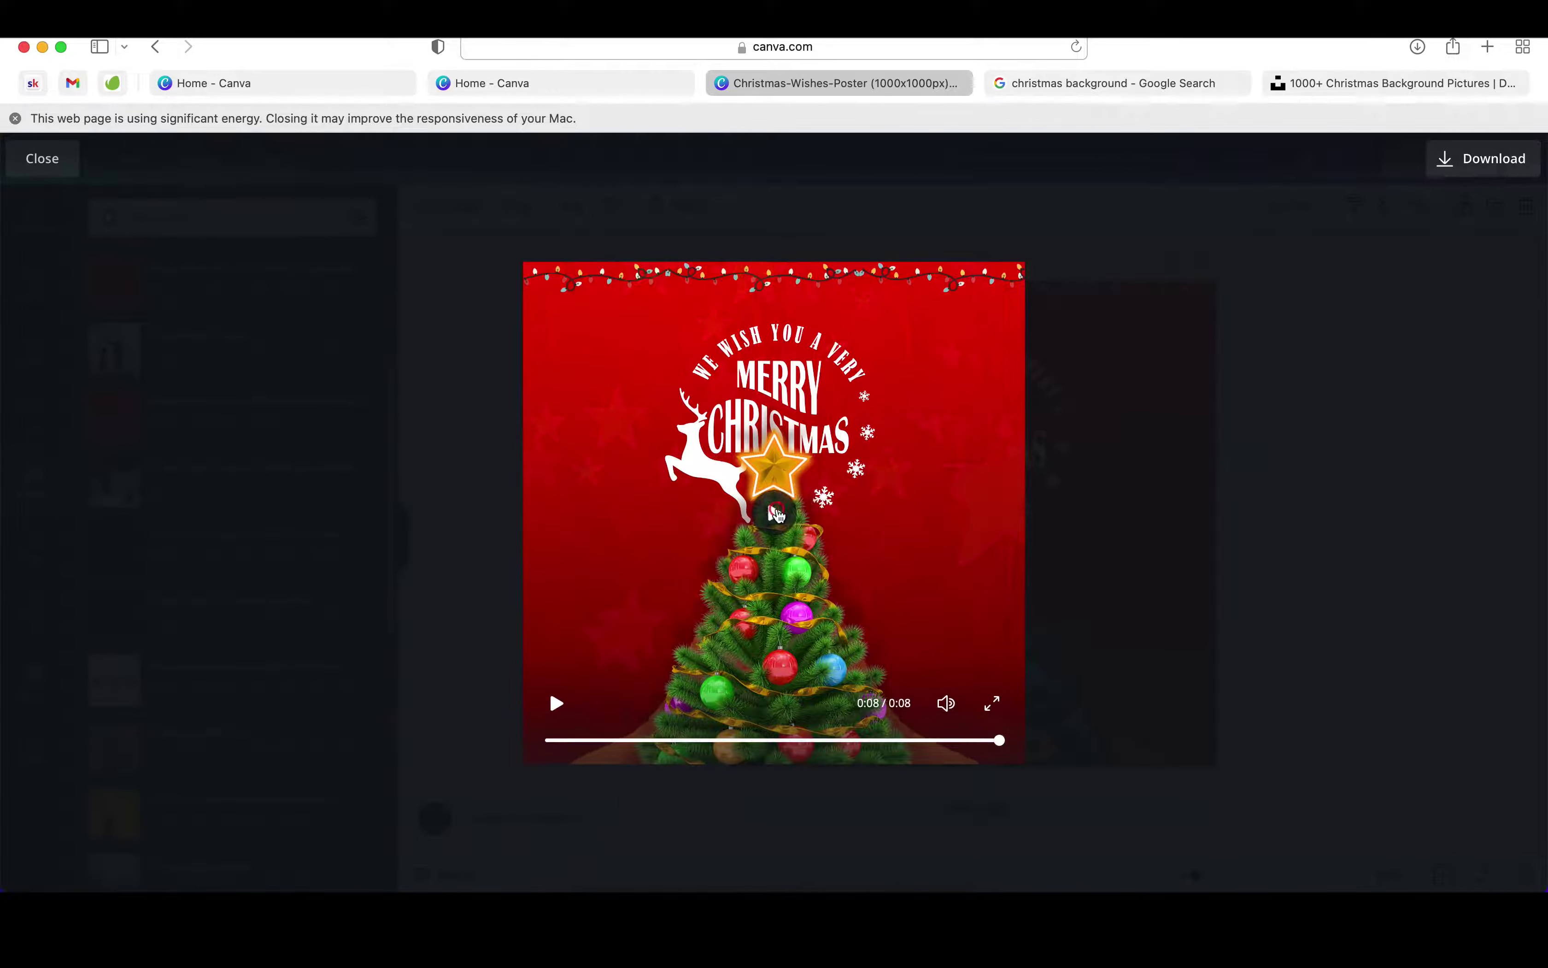
{"action": "left_click", "coordinate": [774, 512]}
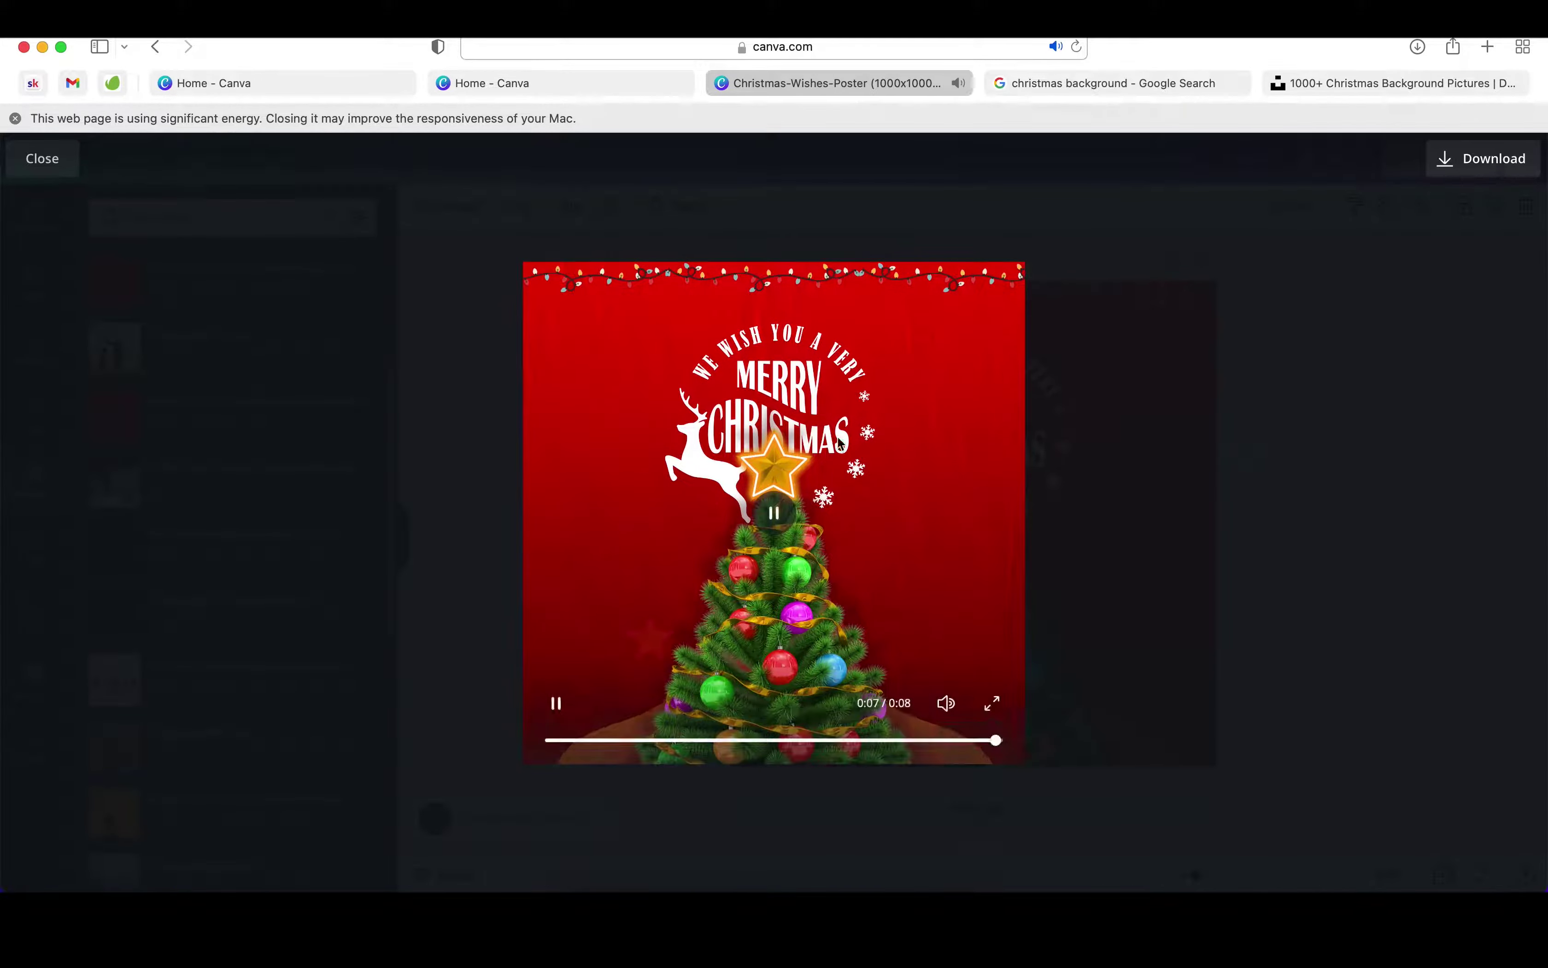
{"action": "key", "text": "Escape"}
{"action": "left_click", "coordinate": [1001, 489]}
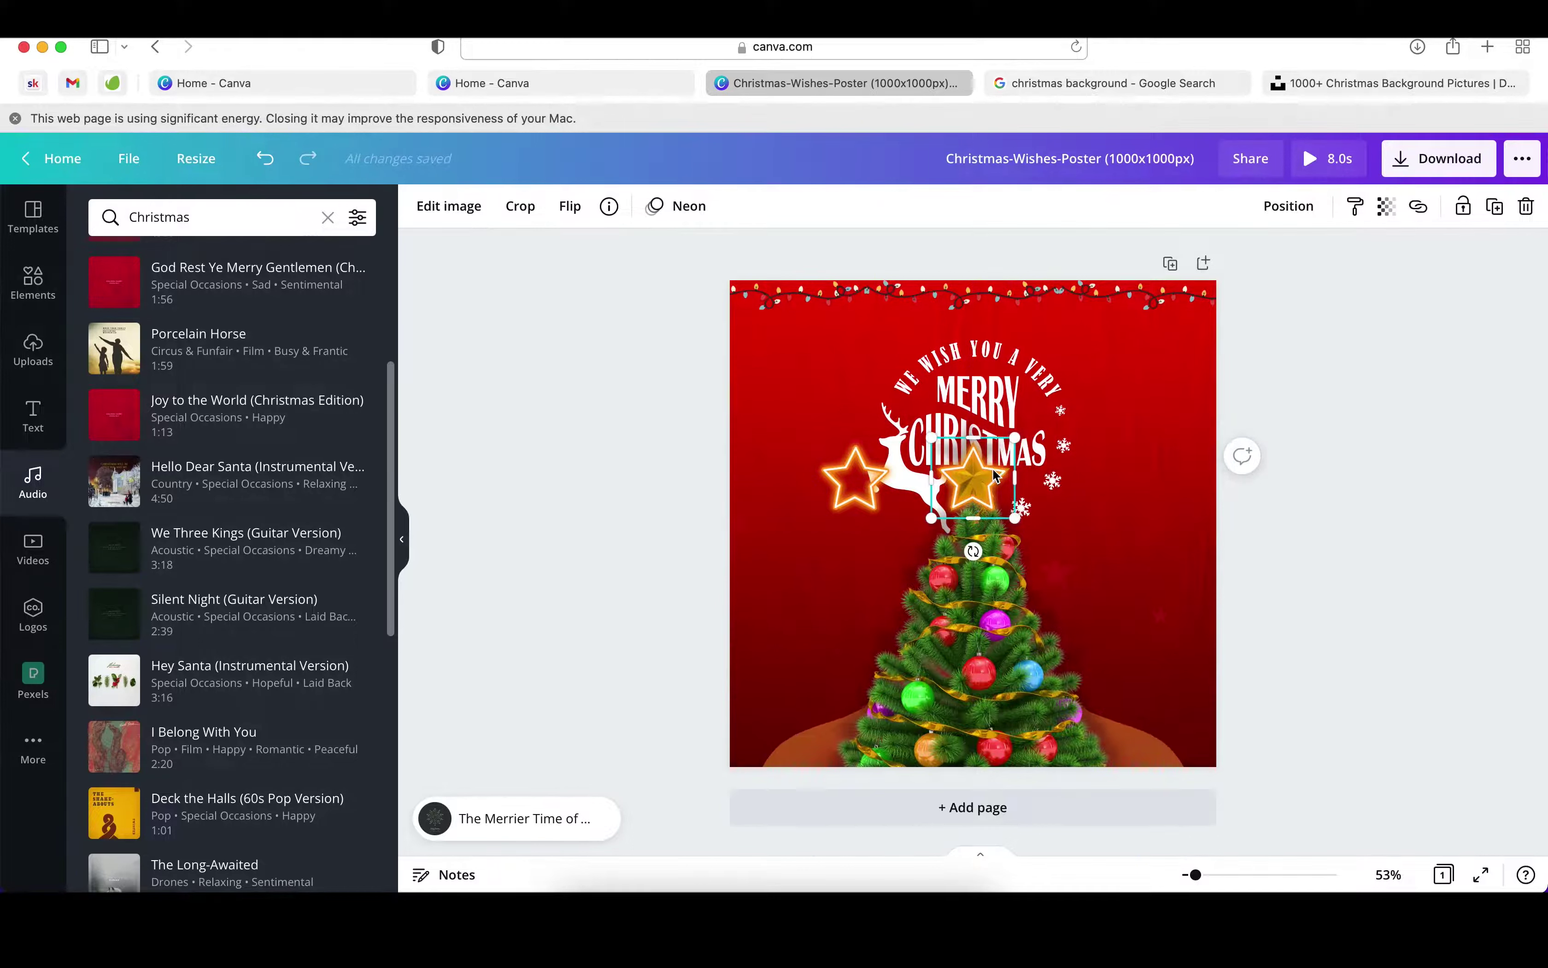
Step: Set the neon star over the gold treetop star and enlarge it slightly
{"action": "left_click", "coordinate": [998, 607]}
{"action": "left_click", "coordinate": [1288, 206]}
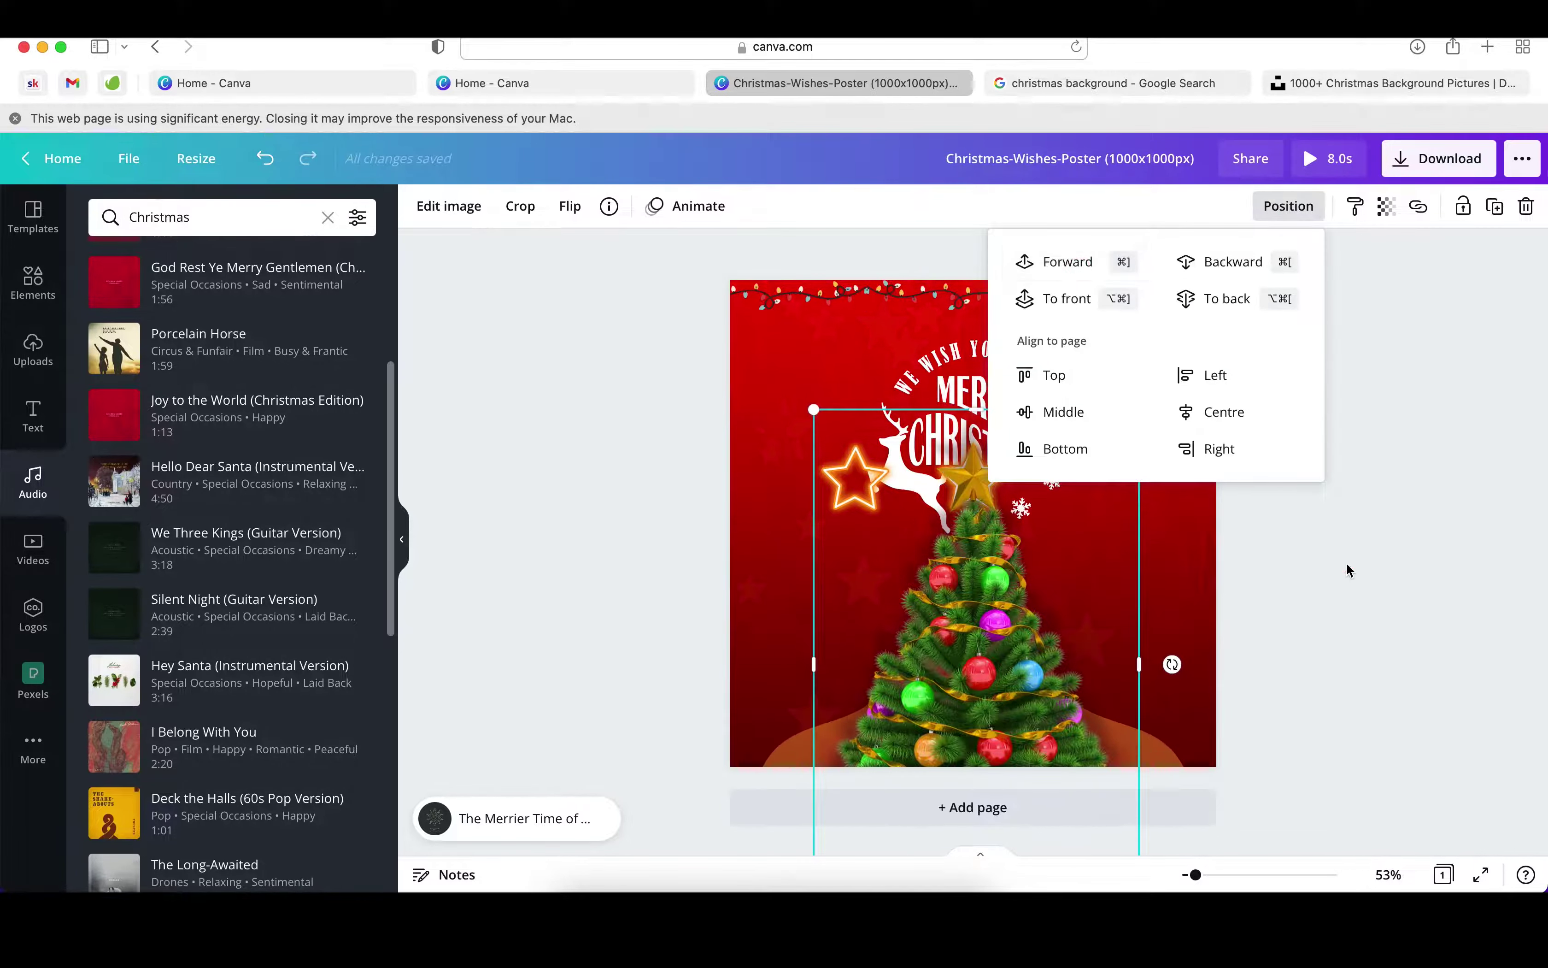
{"action": "left_click", "coordinate": [995, 484]}
{"action": "left_click_drag", "start_coordinate": [847, 493], "coordinate": [965, 491]}
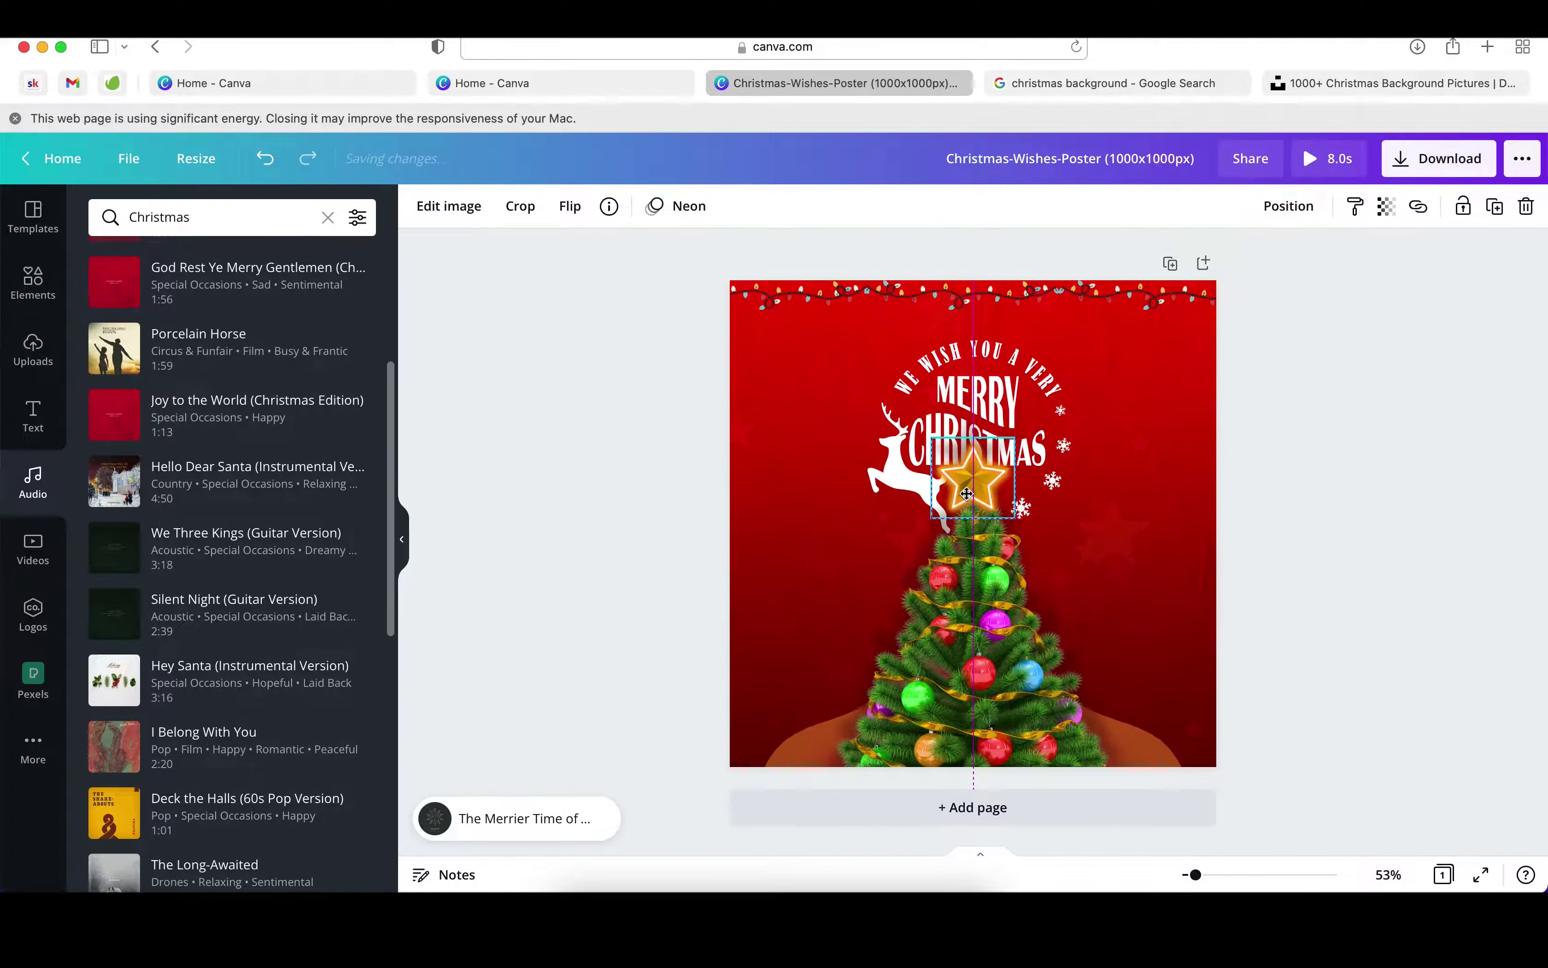
{"action": "left_click_drag", "start_coordinate": [1024, 441], "coordinate": [1022, 430]}
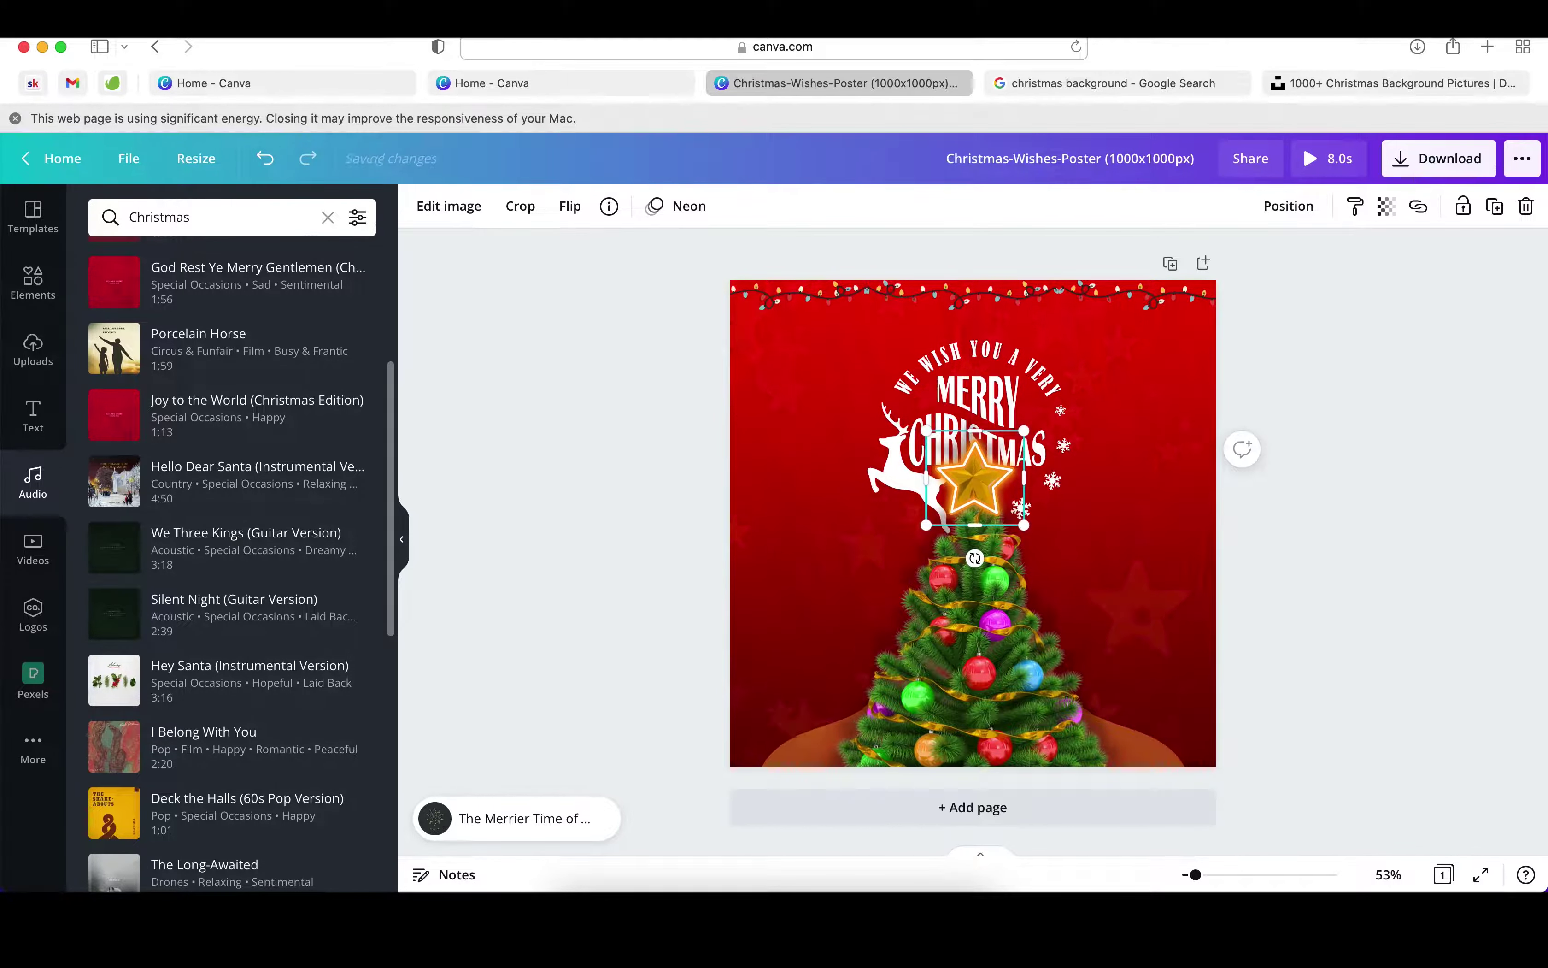
{"action": "left_click", "coordinate": [657, 208]}
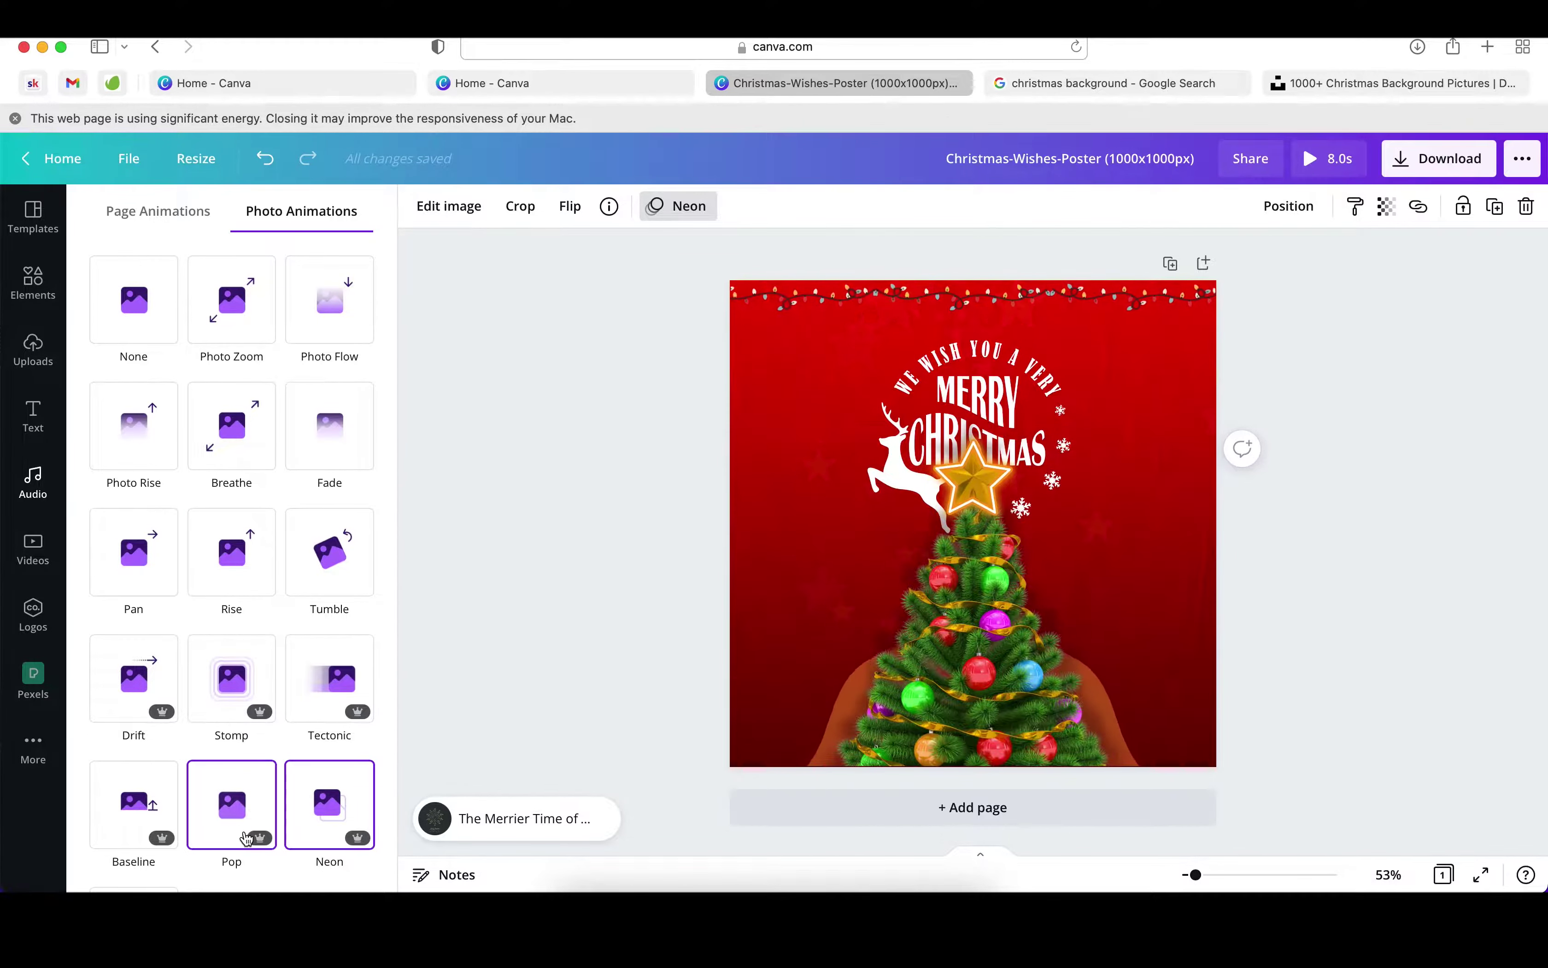
Step: Try the Pop and Neon animations on the treetop star before settling on Photo Zoom
{"action": "left_click", "coordinate": [233, 808]}
{"action": "left_click_drag", "start_coordinate": [972, 476], "coordinate": [984, 465]}
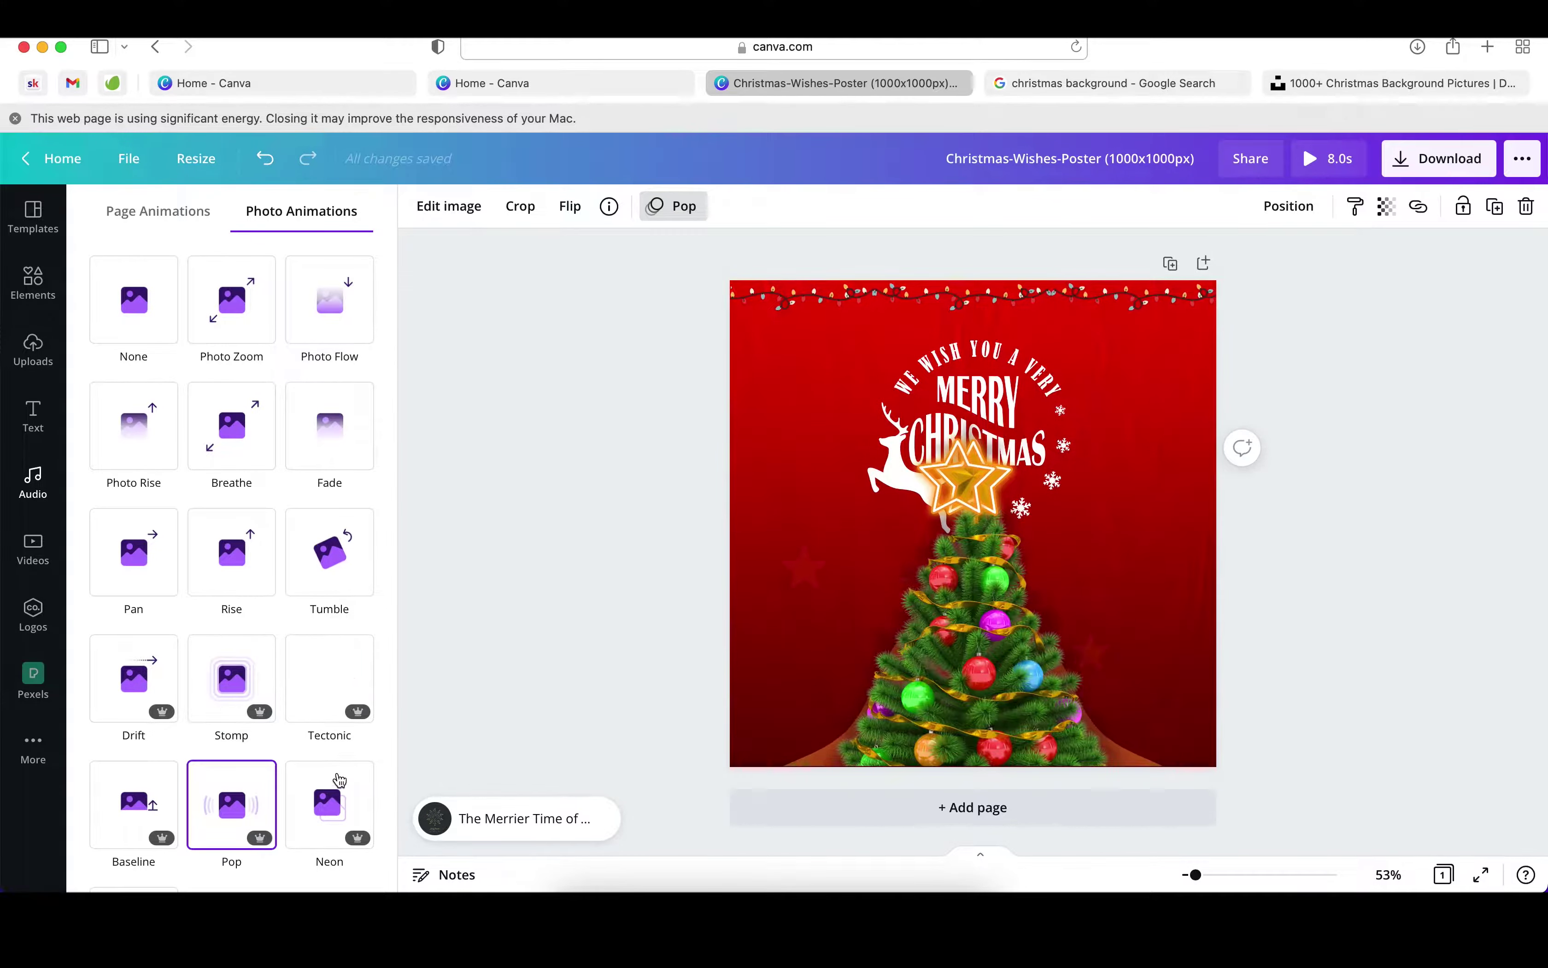
{"action": "left_click", "coordinate": [334, 790]}
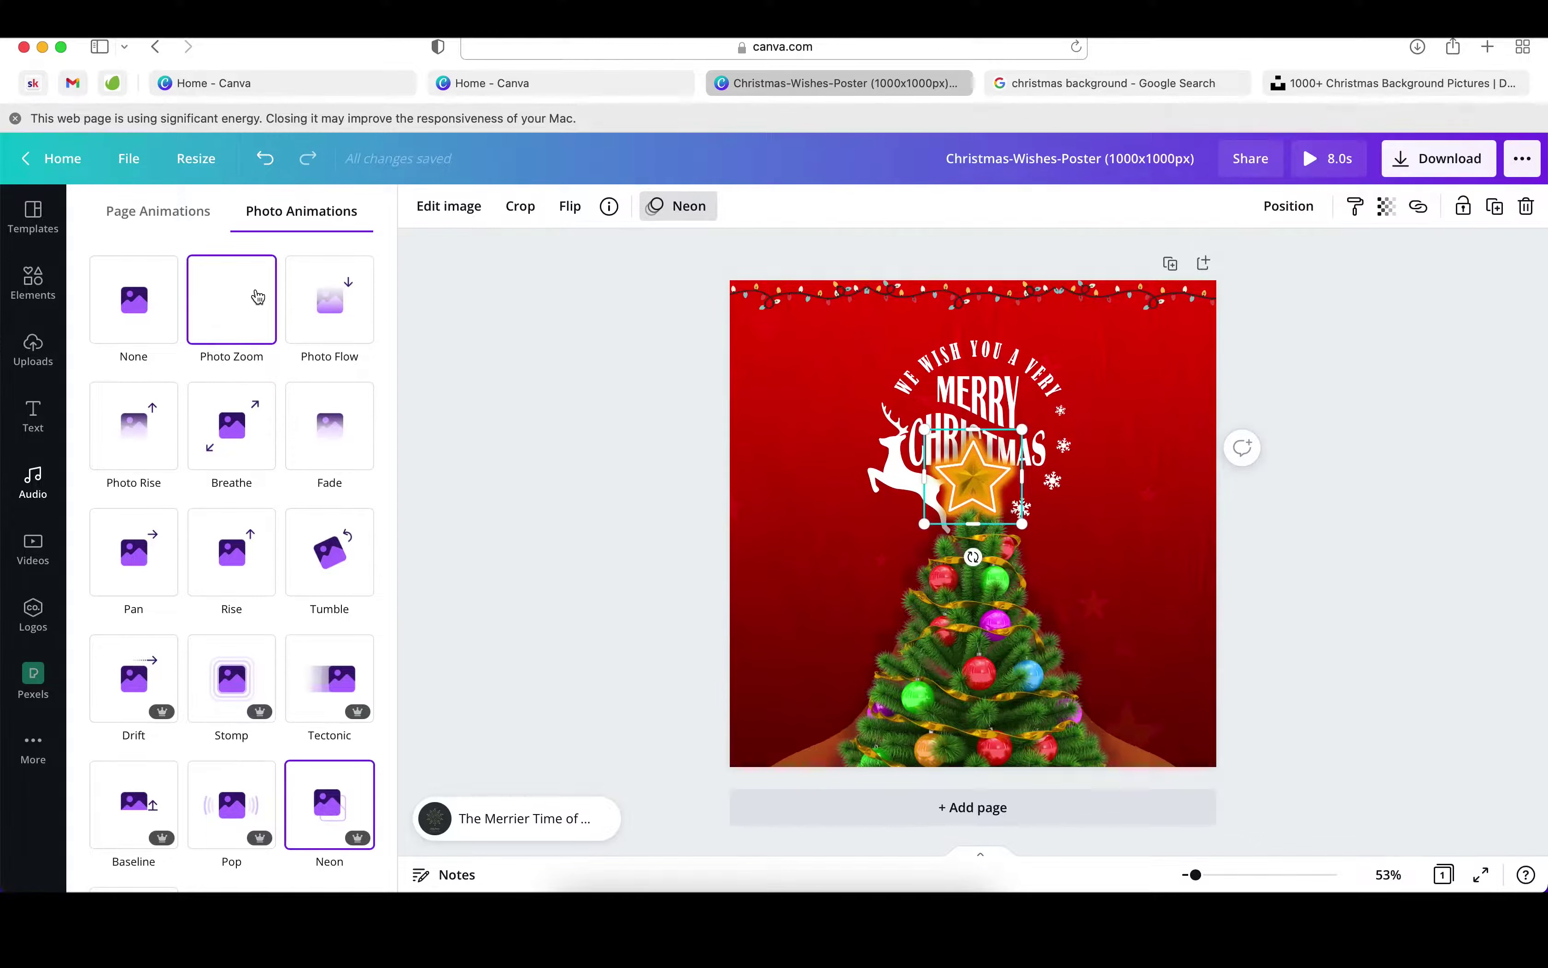
{"action": "left_click", "coordinate": [232, 299]}
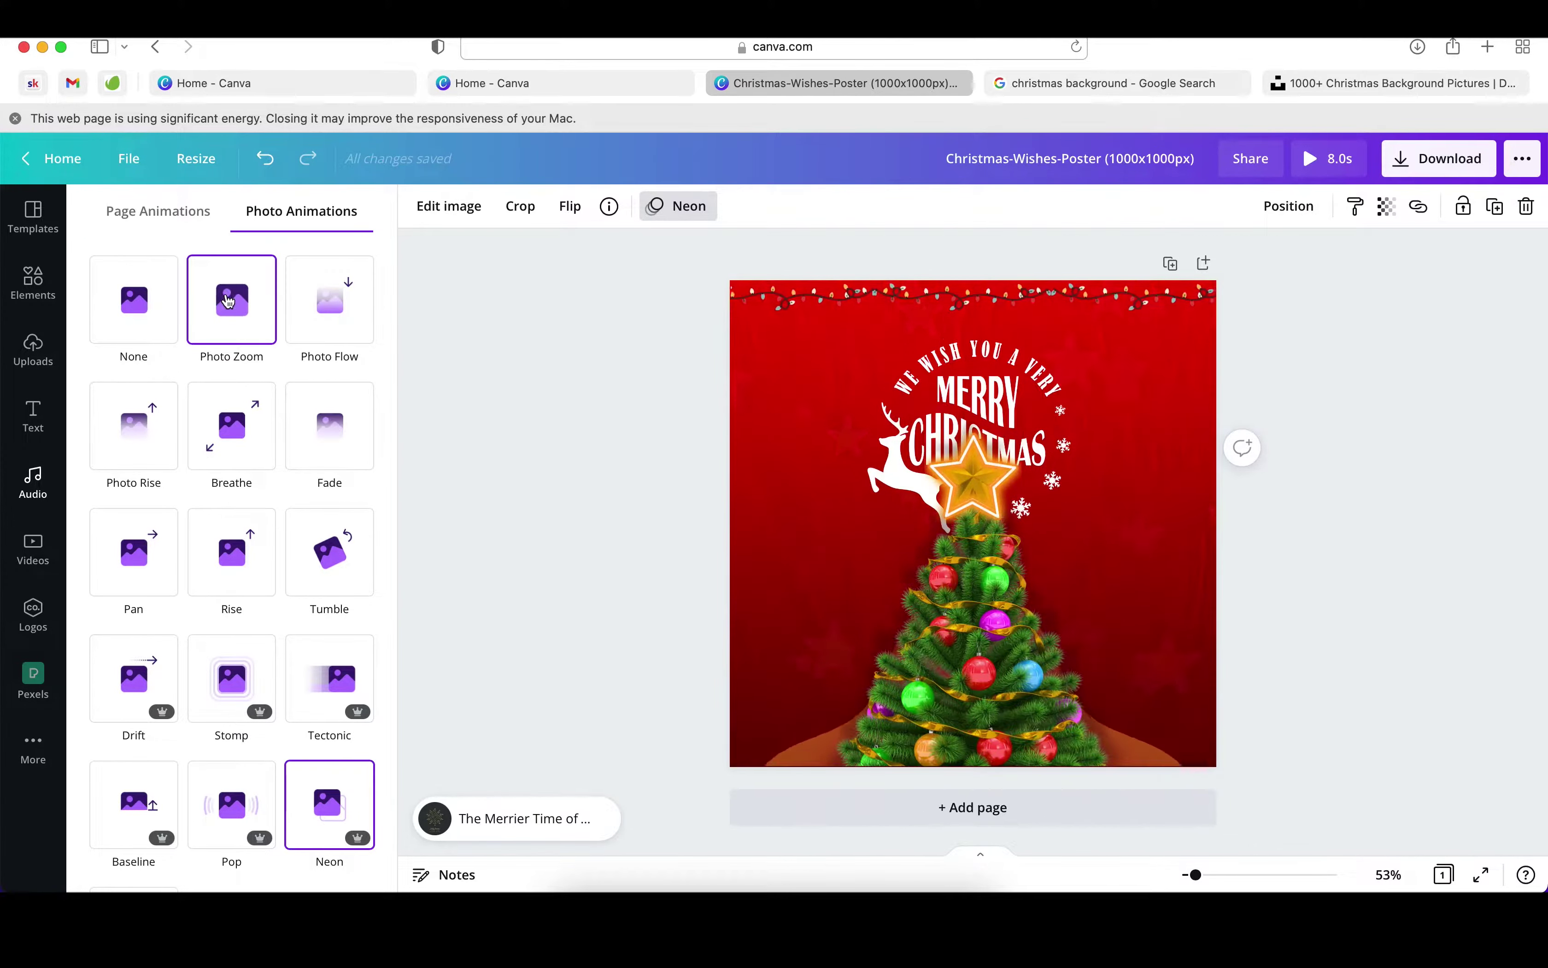